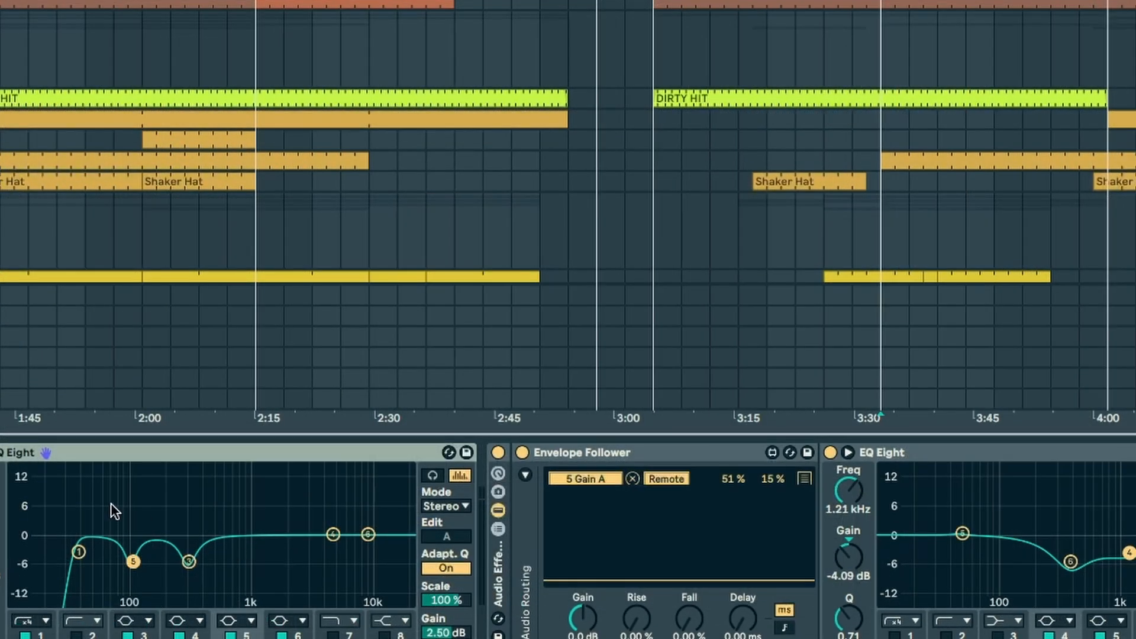
{"action": "left_click_drag", "start_coordinate": [69, 501], "coordinate": [279, 588]}
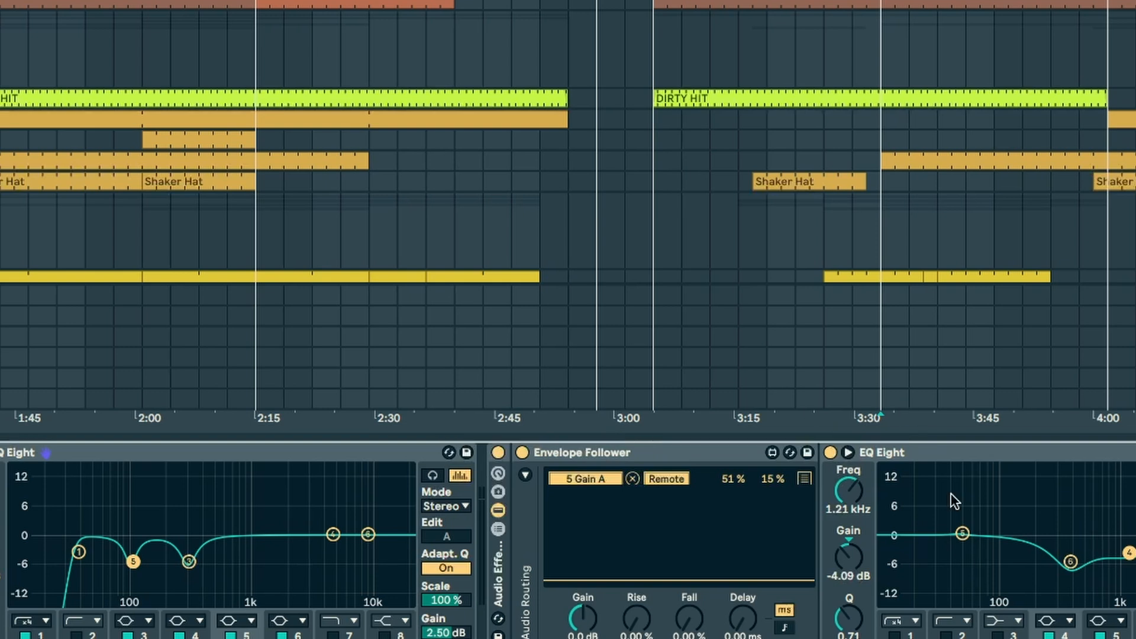
{"action": "left_click_drag", "start_coordinate": [981, 567], "coordinate": [921, 488]}
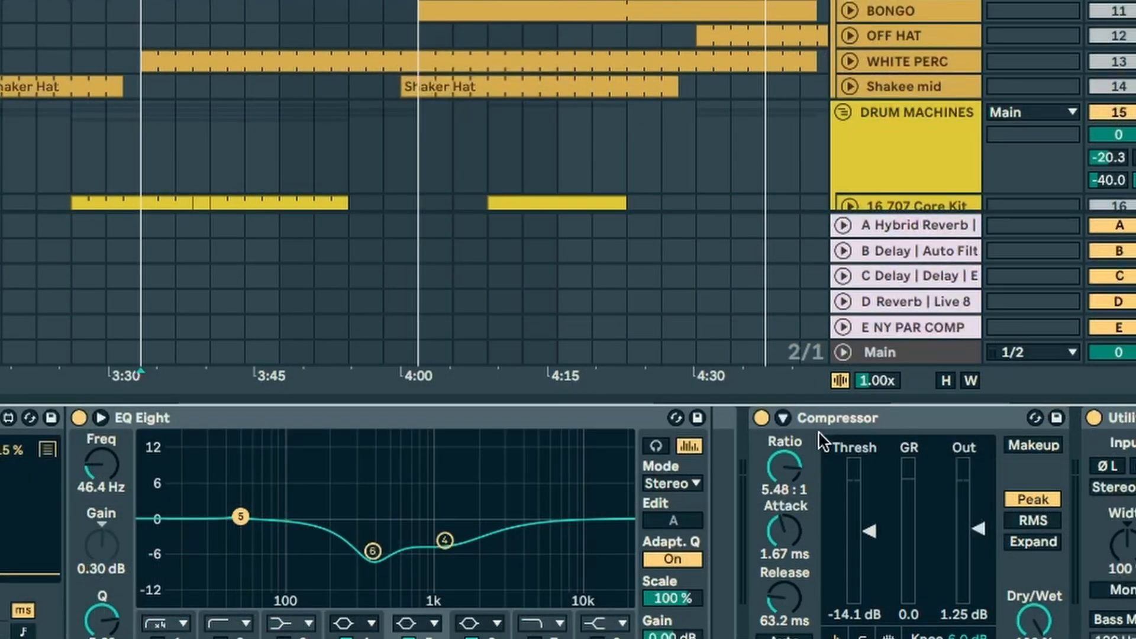
Step: Play the kick and bypass its Compressor and the Envelope Follower and EQ Eight rack to hear the unprocessed sound
{"action": "key", "text": "space"}
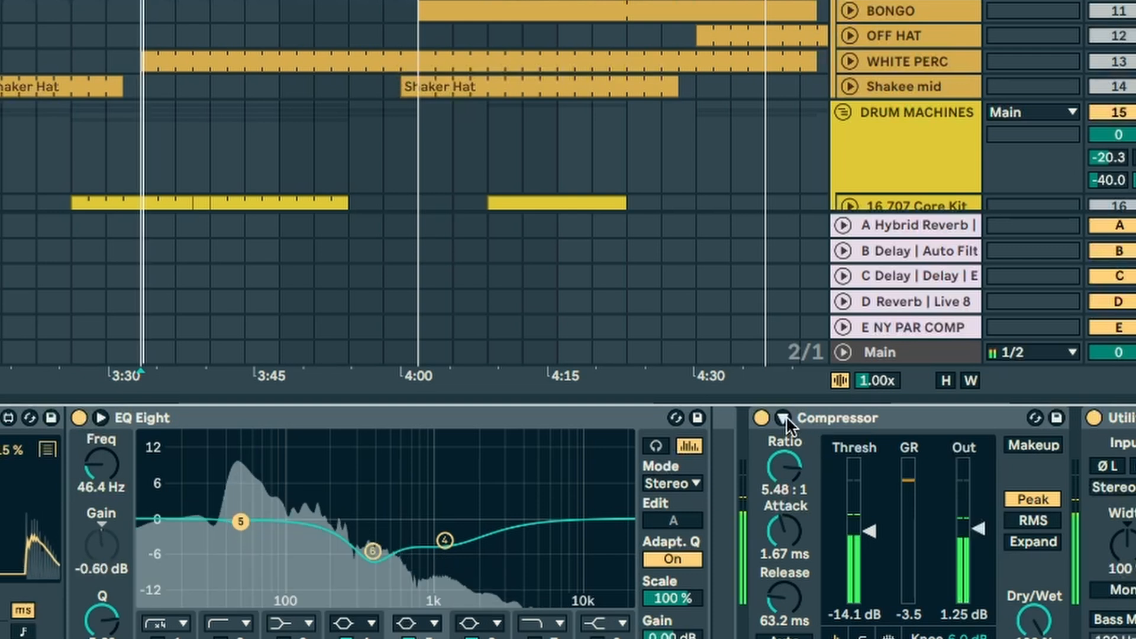
{"action": "left_click", "coordinate": [762, 418]}
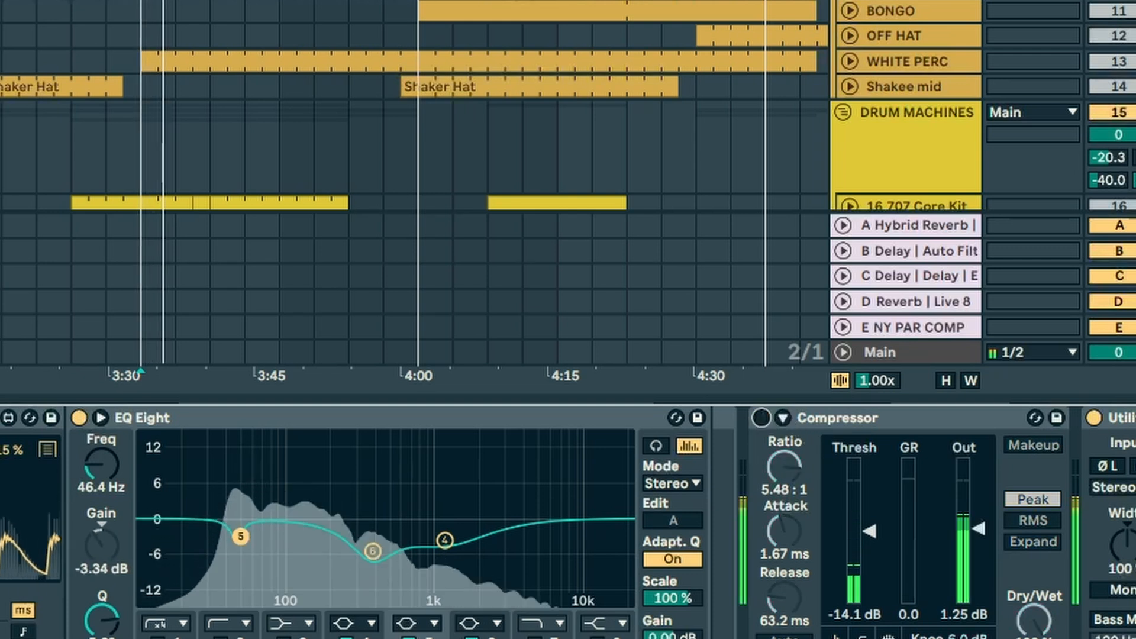
{"action": "key", "text": "0"}
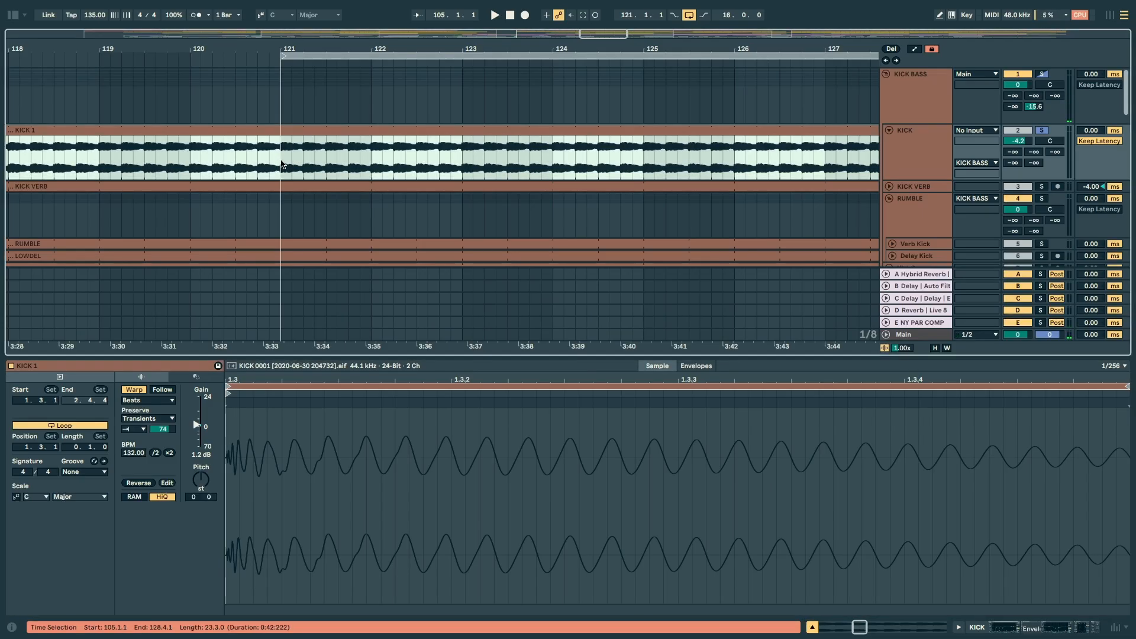
Step: Try the KICK 1 clip's transient envelope at 100 during playback, restore it to 74, and return to the track's devices
{"action": "left_click_drag", "start_coordinate": [282, 165], "coordinate": [370, 162]}
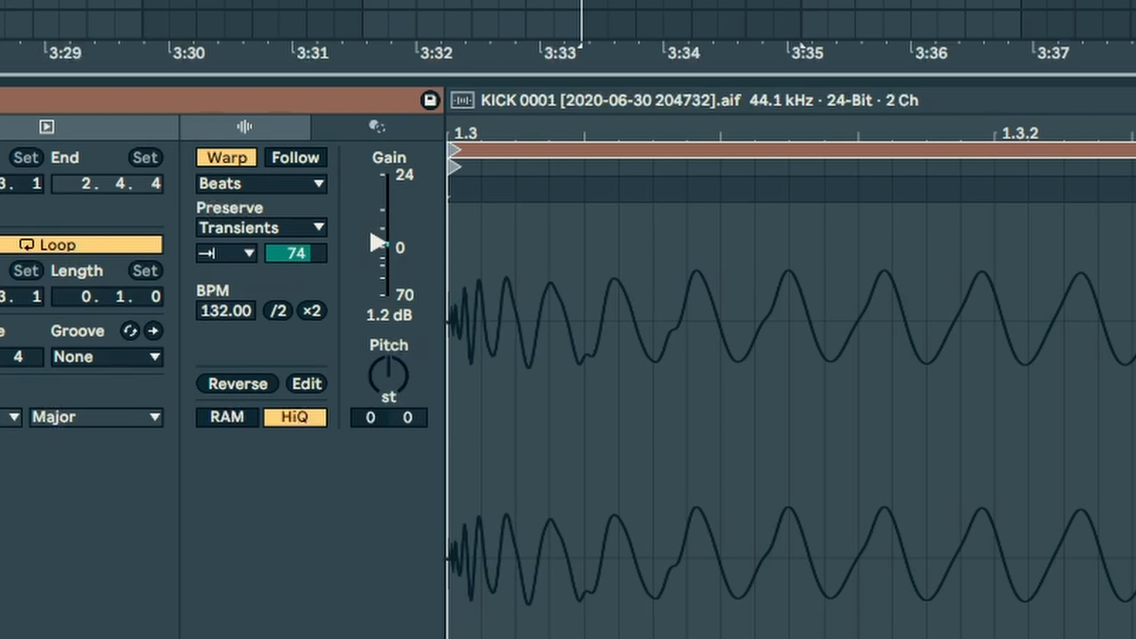
{"action": "scroll", "coordinate": [294, 378], "scroll_direction": "left", "scroll_amount": 5}
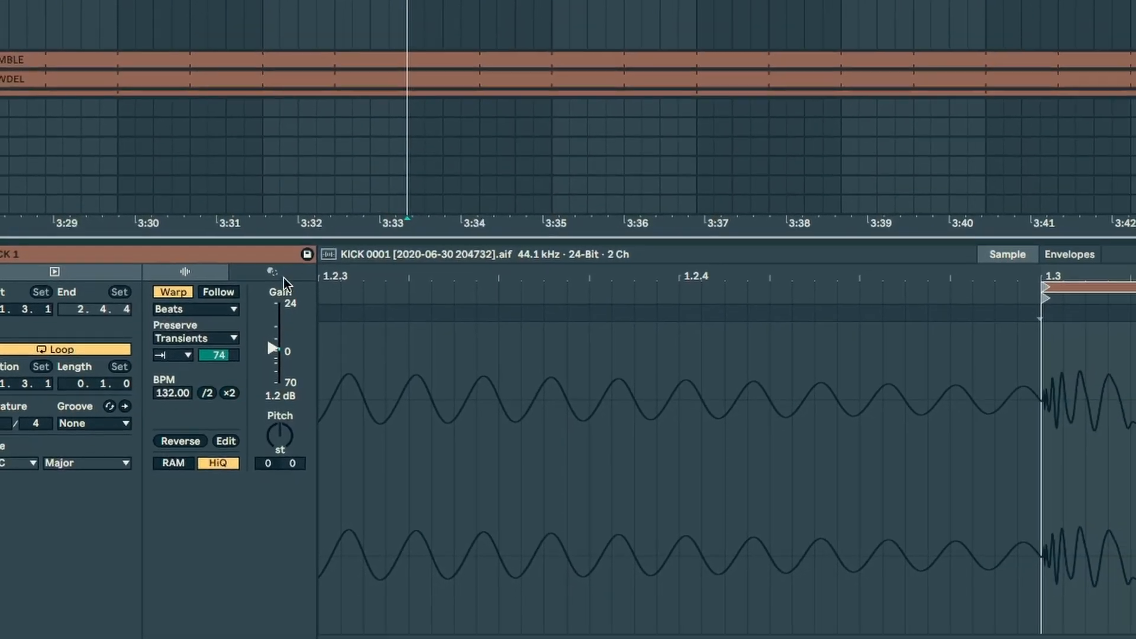
{"action": "key", "text": "space"}
{"action": "left_click_drag", "start_coordinate": [219, 355], "coordinate": [219, 328]}
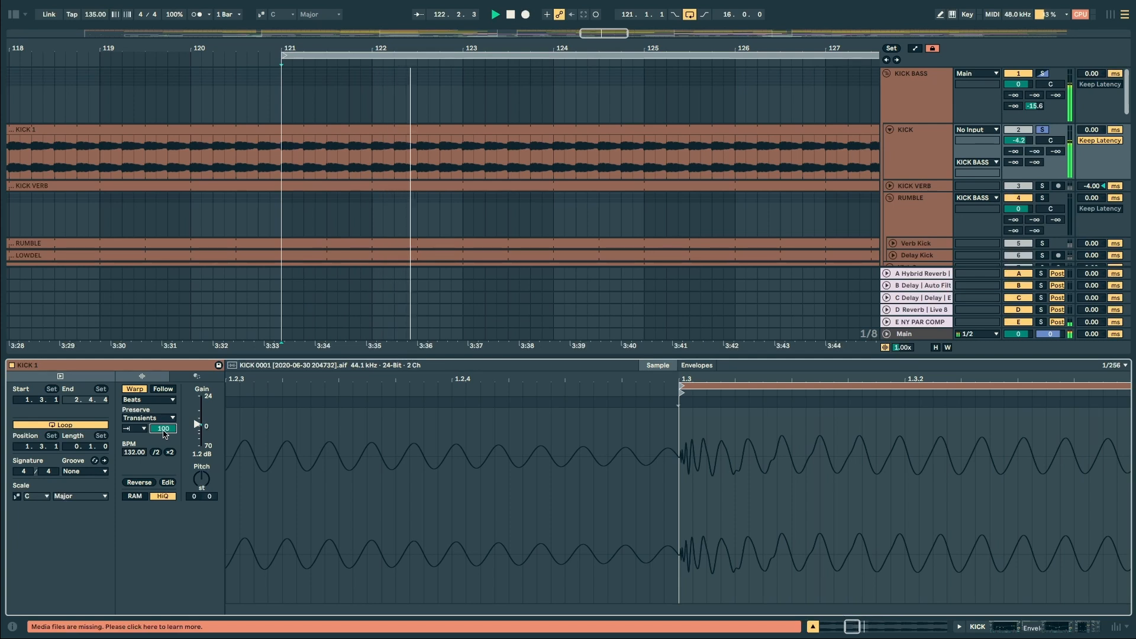
{"action": "left_click_drag", "start_coordinate": [164, 415], "coordinate": [164, 429]}
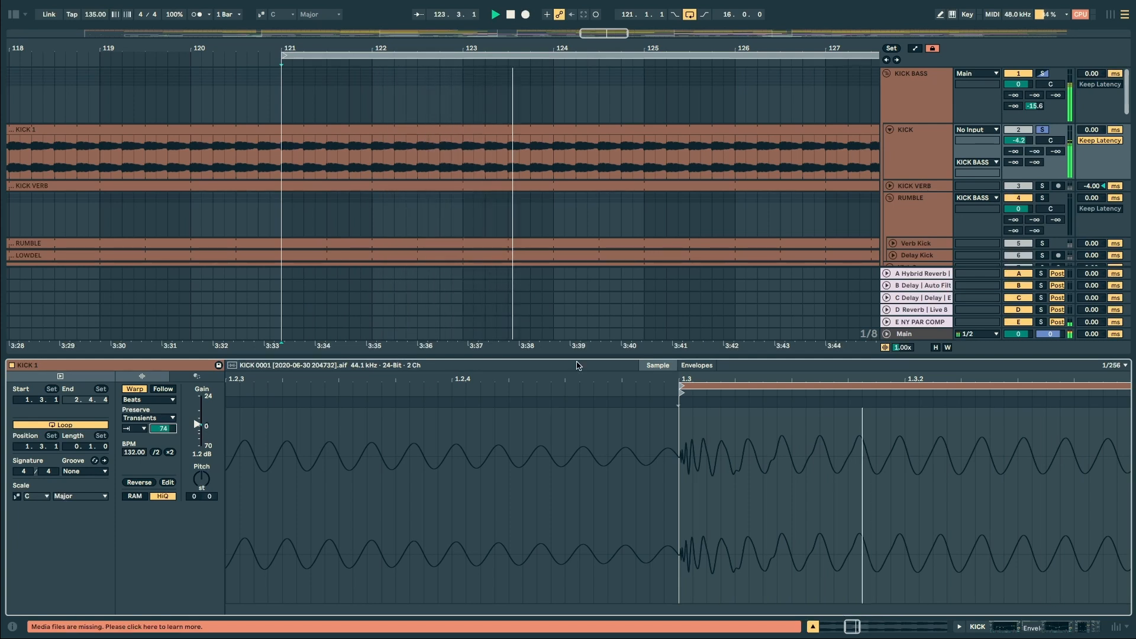
{"action": "key", "text": "shift+Tab"}
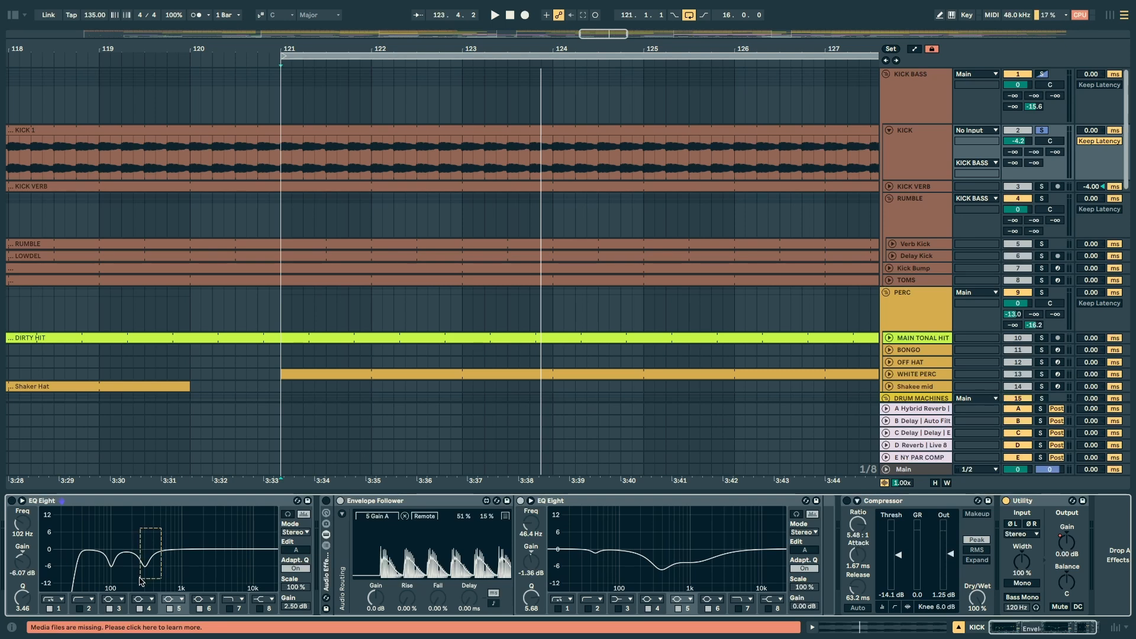
Step: Re-enable the kick's first EQ Eight, the Envelope Follower rack and the Compressor one after another, playing the kick for comparison
{"action": "left_click", "coordinate": [145, 566]}
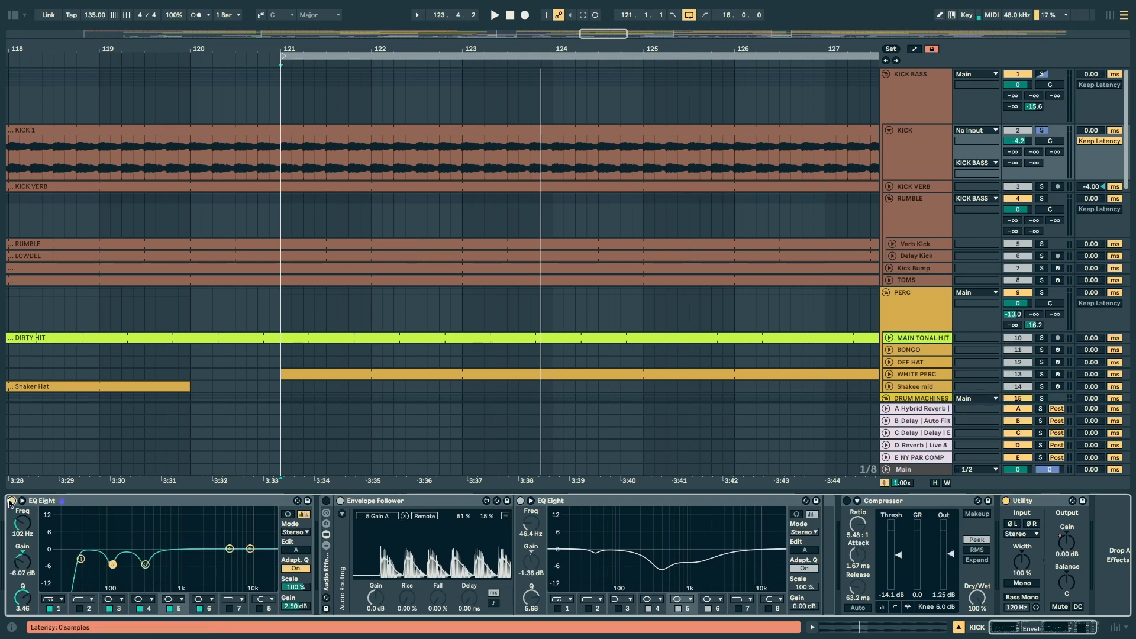
{"action": "key", "text": "space"}
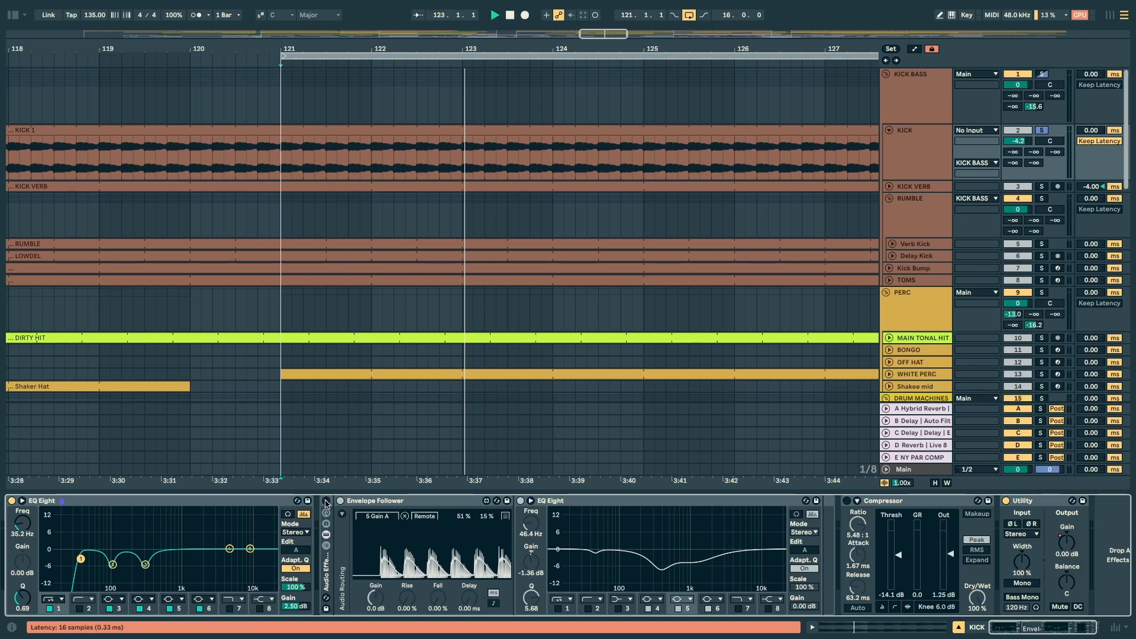
{"action": "key", "text": "space"}
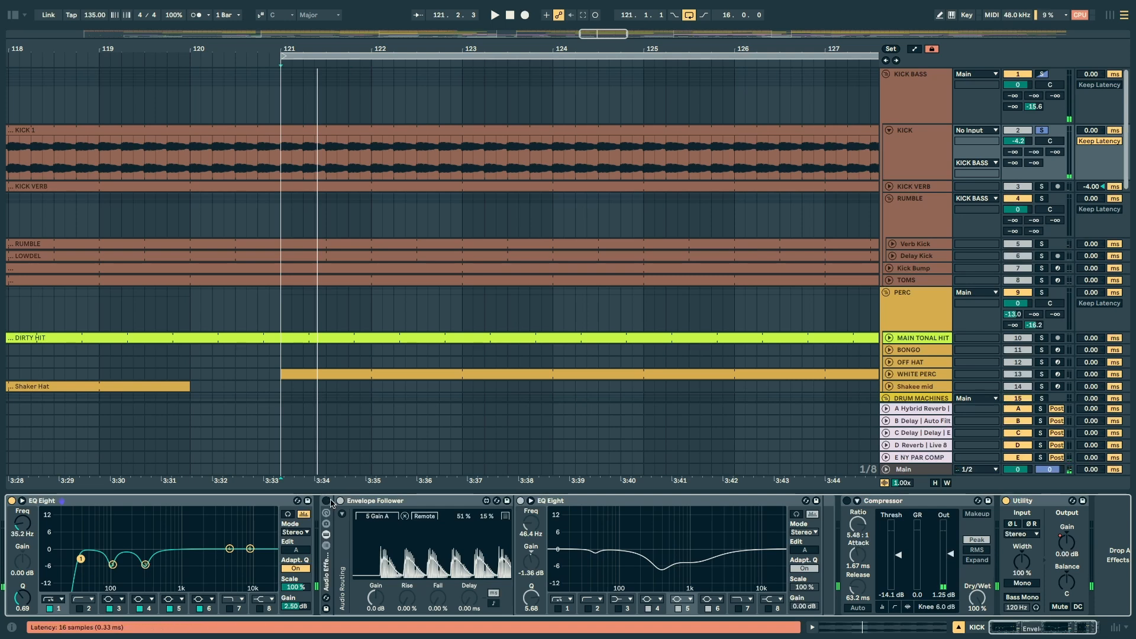
{"action": "key", "text": "space"}
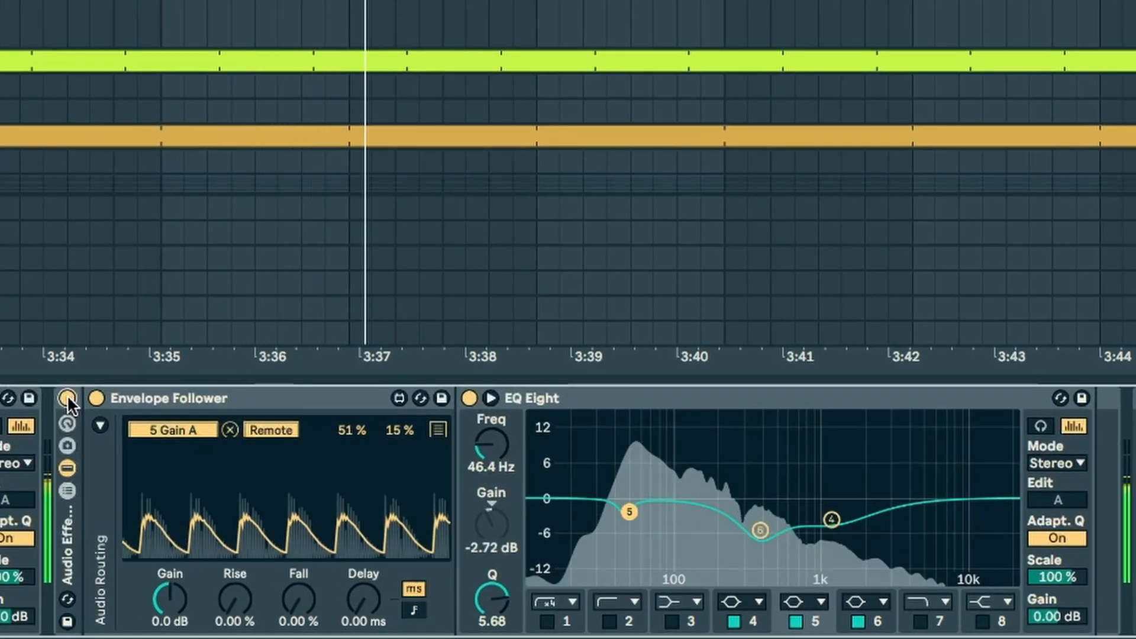
{"action": "left_click", "coordinate": [67, 398]}
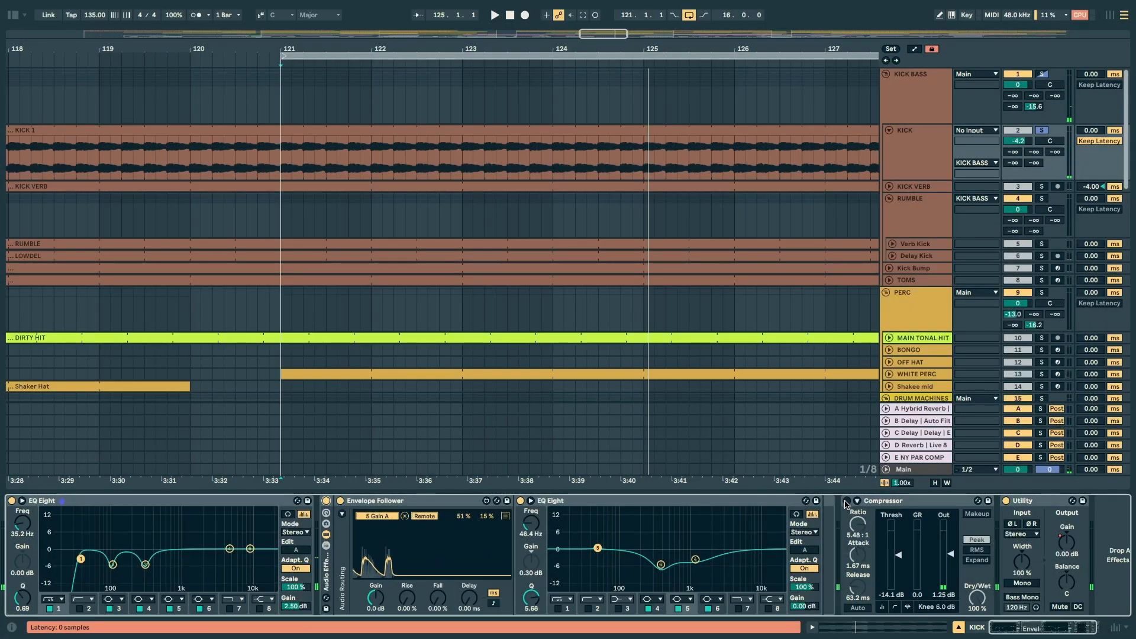
{"action": "left_click", "coordinate": [845, 501]}
{"action": "key", "text": "space"}
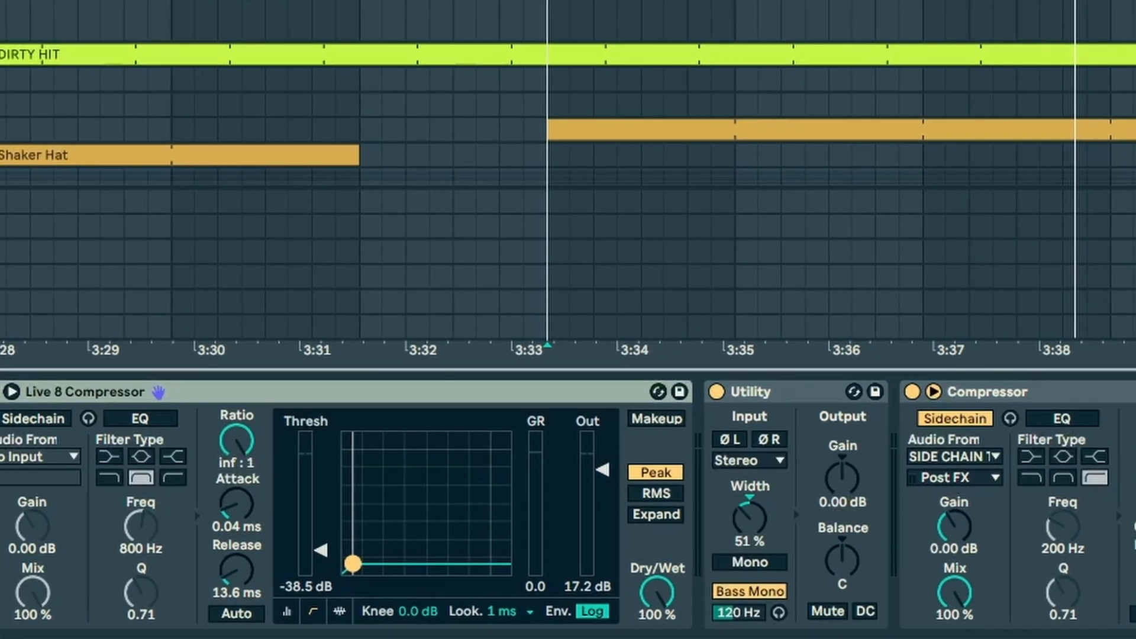
Step: Listen to the KICK VERB track soloed and select its Live 8 Compressor
{"action": "key", "text": "space"}
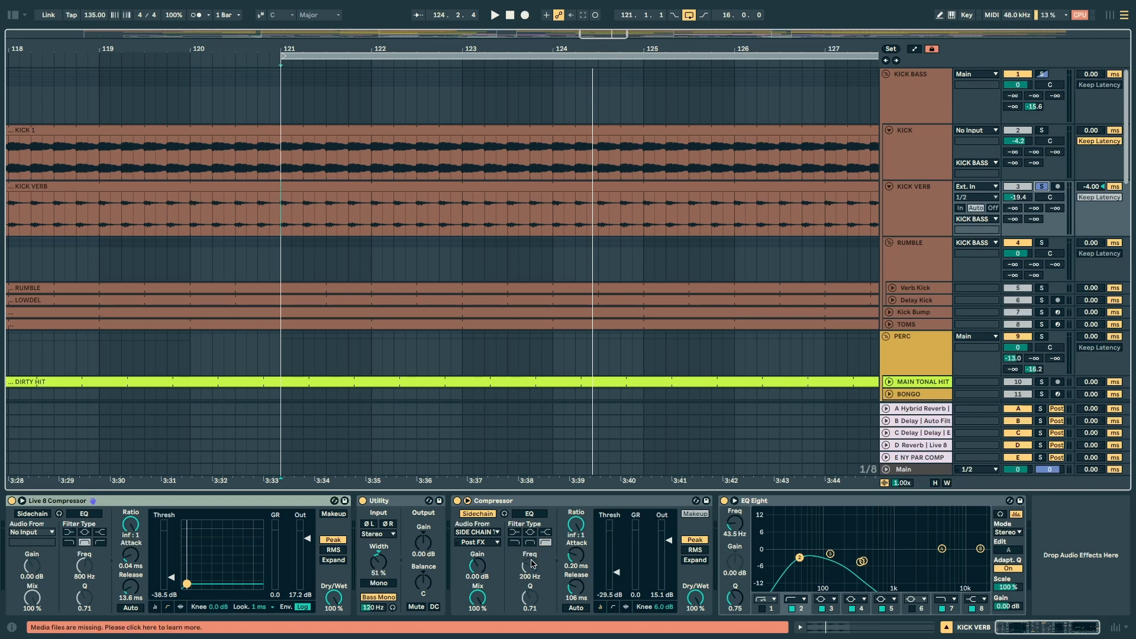
{"action": "left_click", "coordinate": [62, 502]}
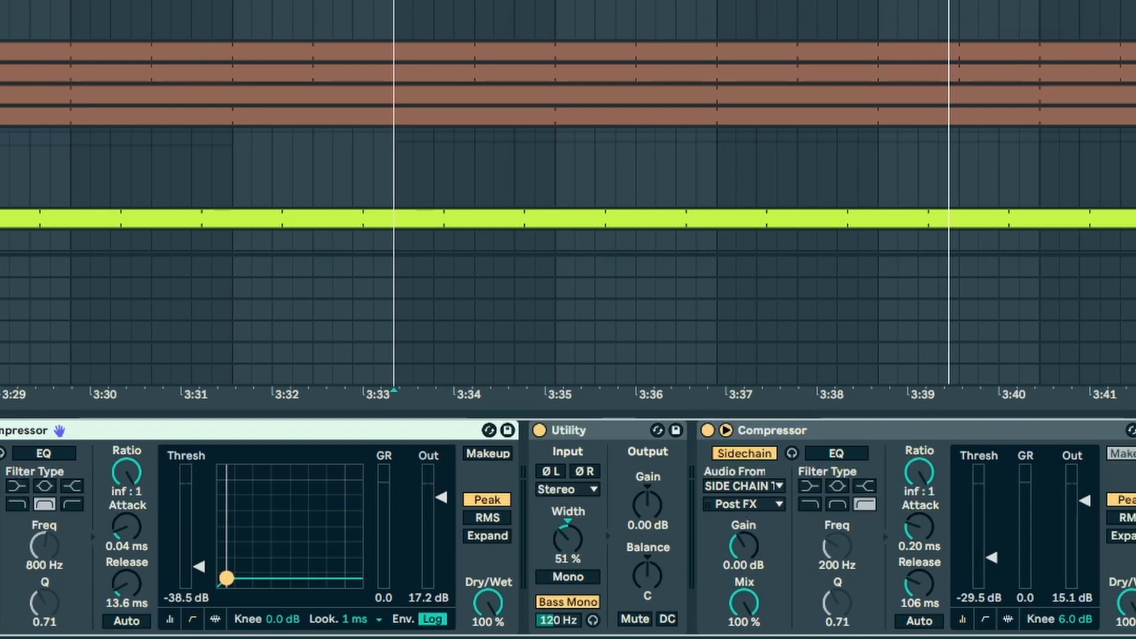
{"action": "key", "text": "space"}
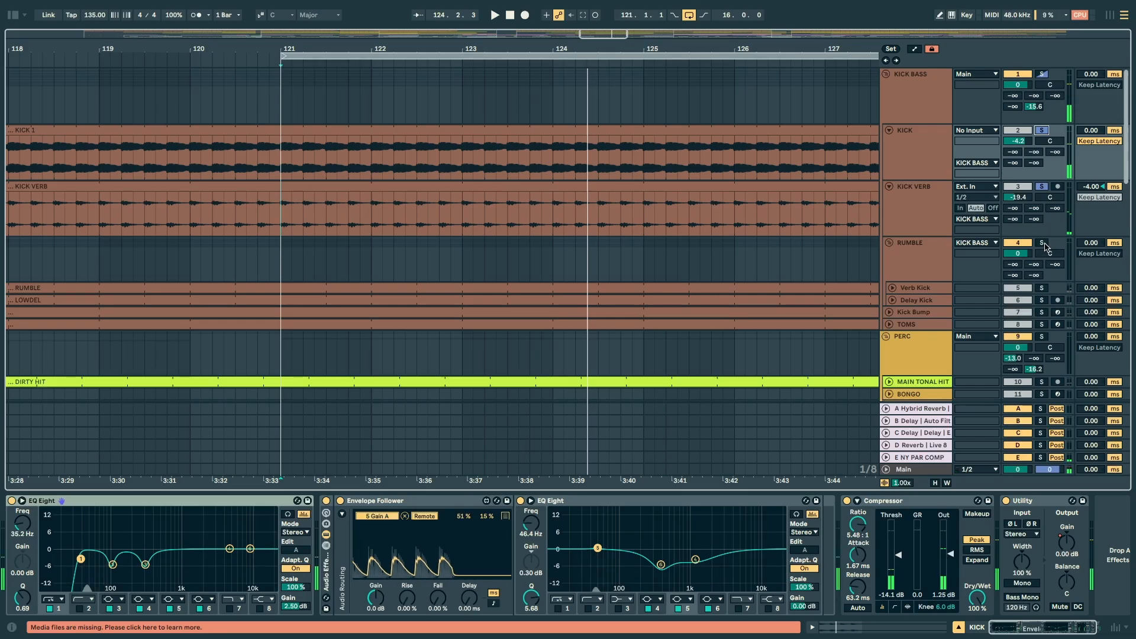
Step: Solo the RUMBLE group, select its Verb Kick track to show the effects, and play it
{"action": "left_click", "coordinate": [1041, 243]}
{"action": "left_click", "coordinate": [993, 265]}
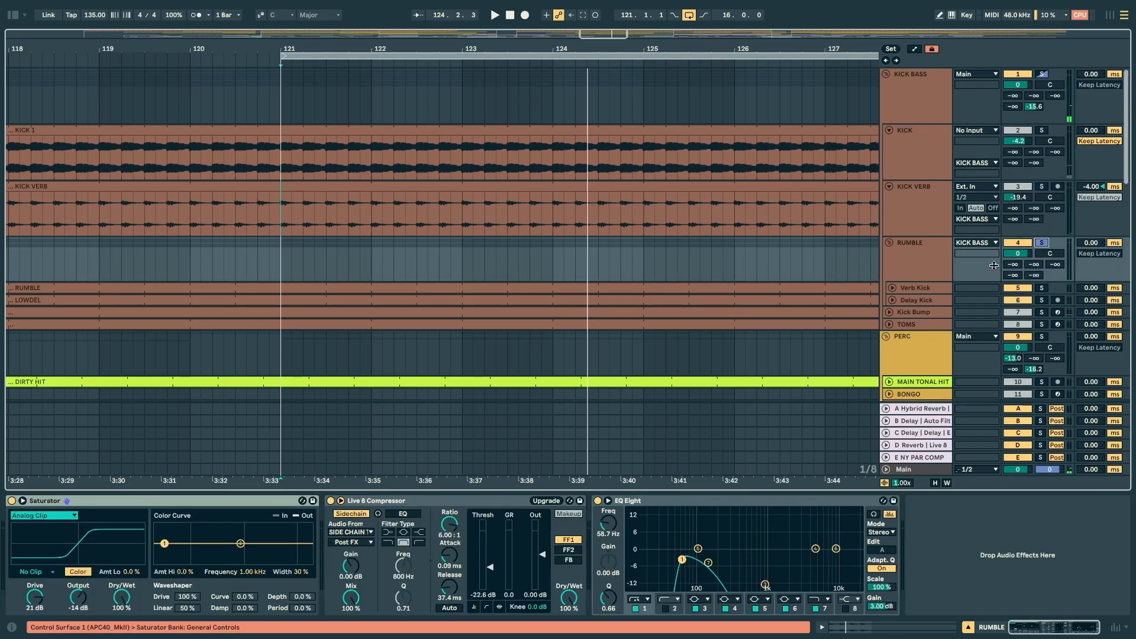
{"action": "left_click", "coordinate": [915, 266]}
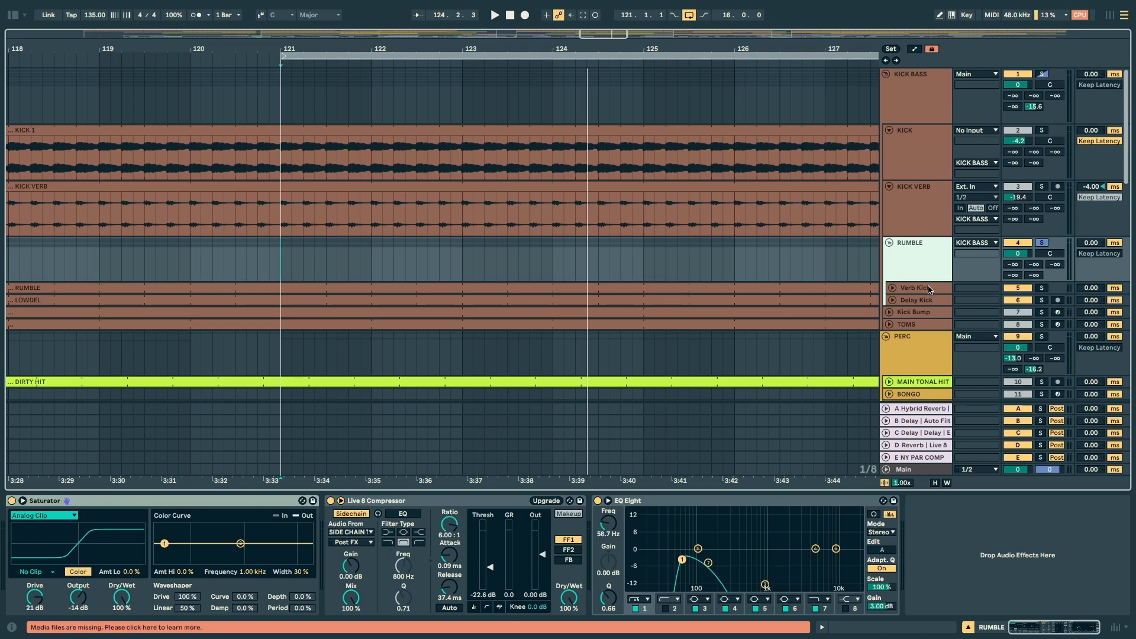
{"action": "left_click", "coordinate": [929, 289]}
{"action": "key", "text": "space"}
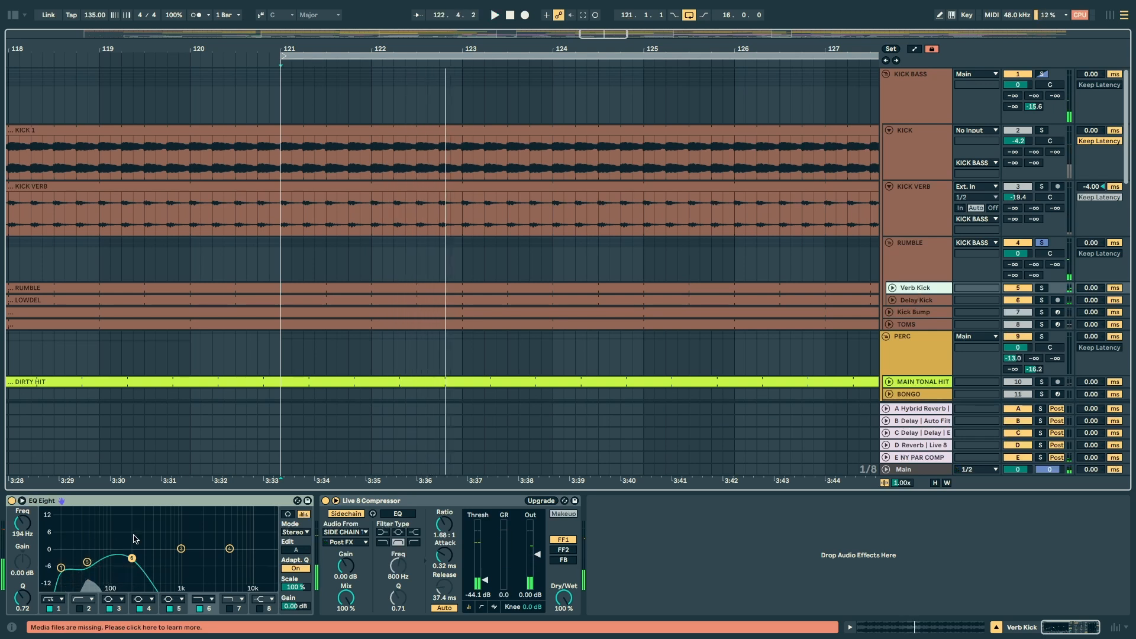
Step: Open the RUMBLE clip on the Verb Kick track to view its looped waveform, and close the clip view
{"action": "left_click", "coordinate": [782, 289]}
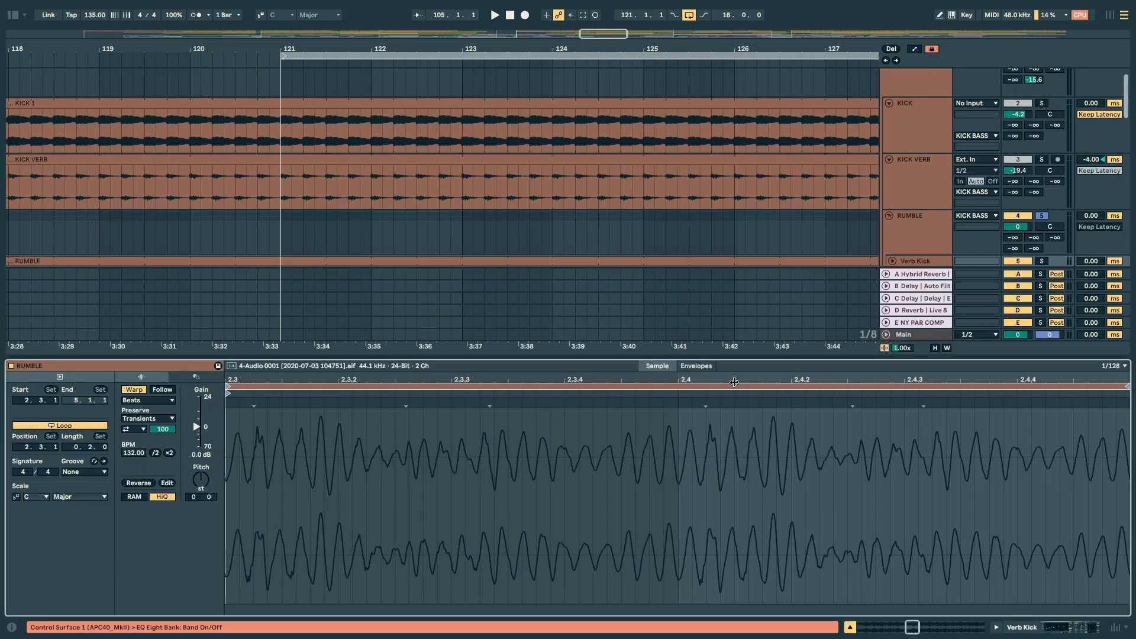
{"action": "mouse_move", "coordinate": [733, 381]}
{"action": "left_mouse_down"}
{"action": "mouse_move", "coordinate": [733, 355]}
{"action": "mouse_move", "coordinate": [733, 402]}
{"action": "mouse_move", "coordinate": [733, 360]}
{"action": "mouse_move", "coordinate": [733, 390]}
{"action": "left_mouse_up"}
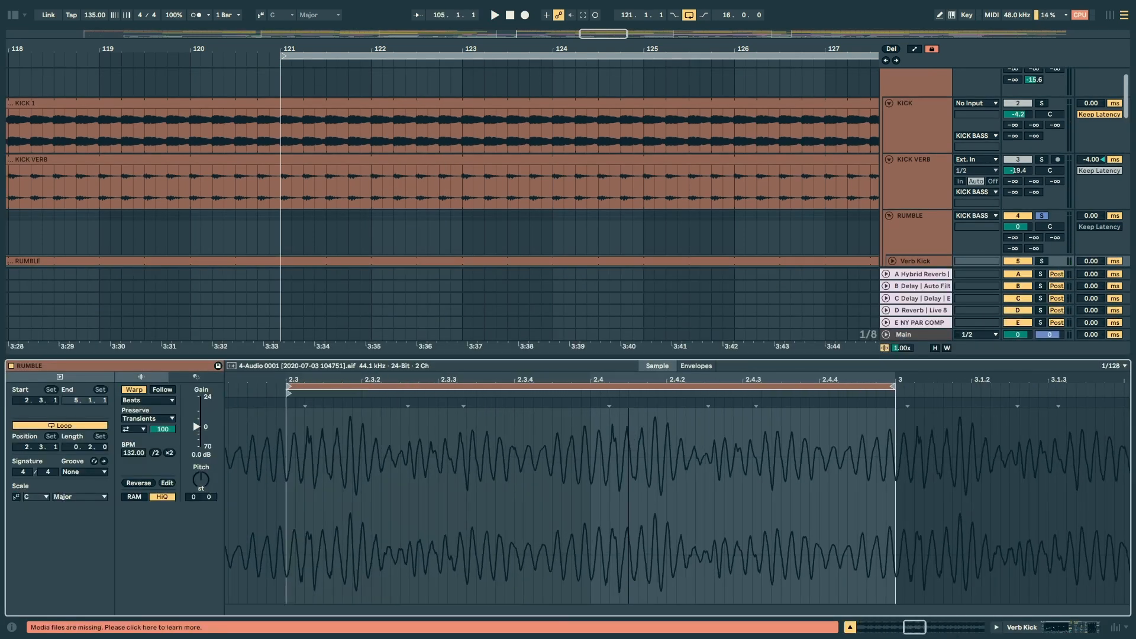
{"action": "left_click", "coordinate": [848, 627]}
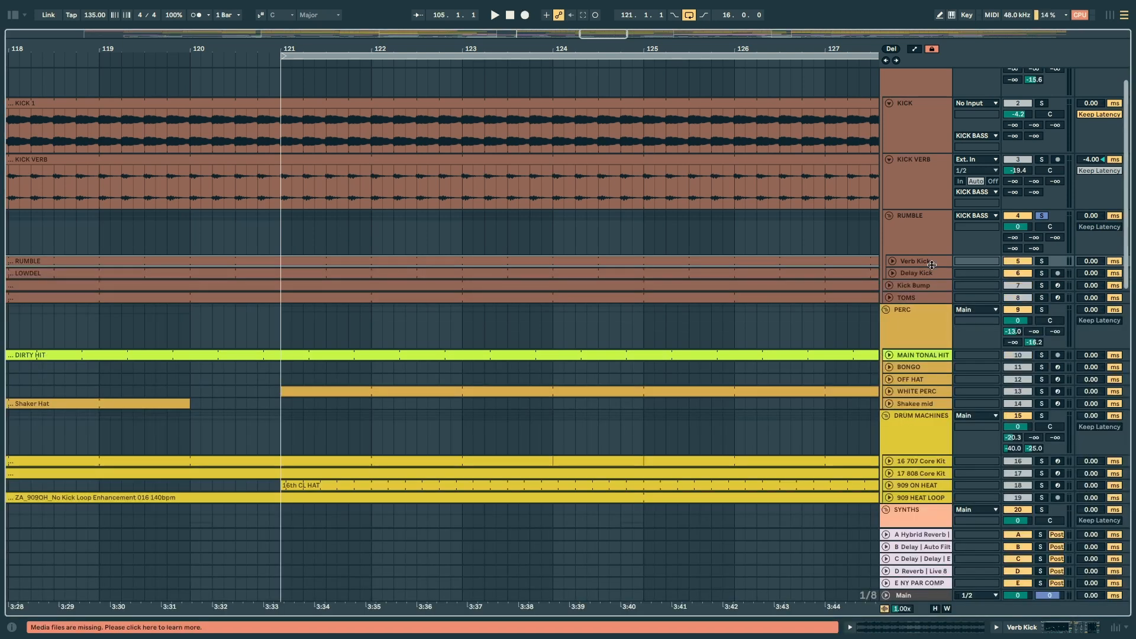
Step: Unfold the Verb Kick and Delay Kick tracks and play them soloed in turn, ending with Delay Kick
{"action": "left_click", "coordinate": [885, 278]}
{"action": "left_click", "coordinate": [892, 273]}
{"action": "left_click", "coordinate": [892, 261]}
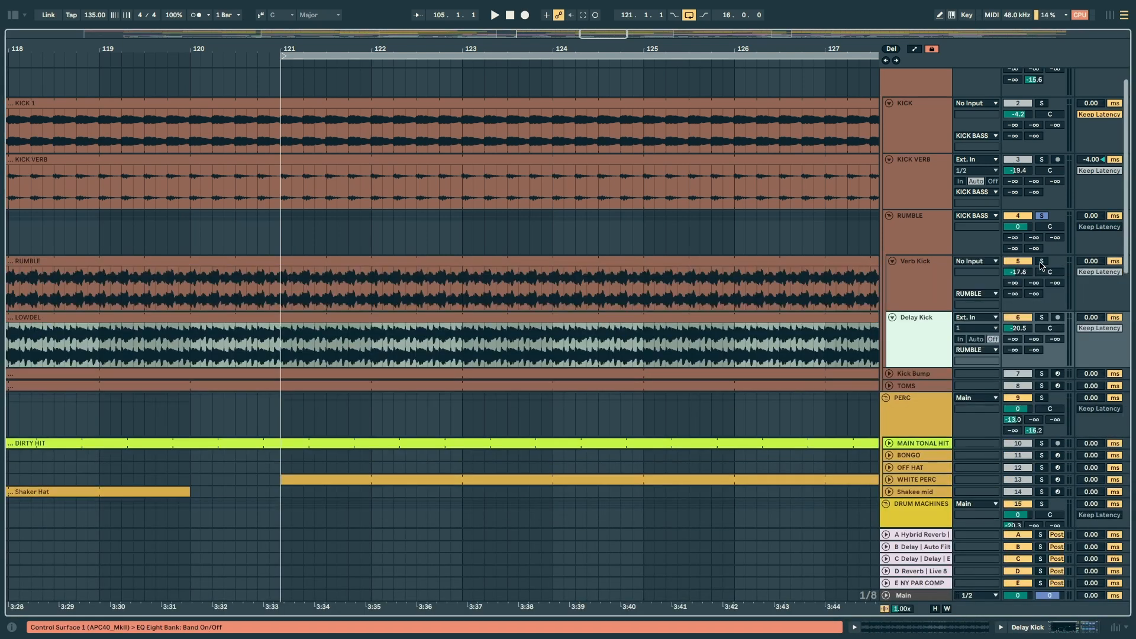
{"action": "key", "text": "space"}
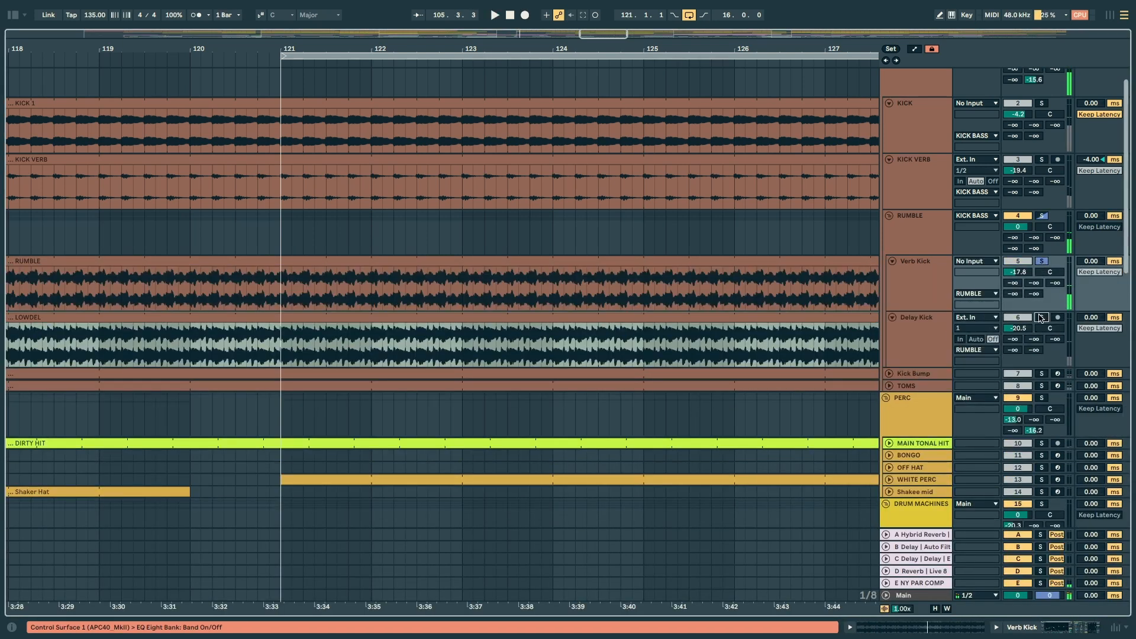
{"action": "left_click", "coordinate": [1041, 317]}
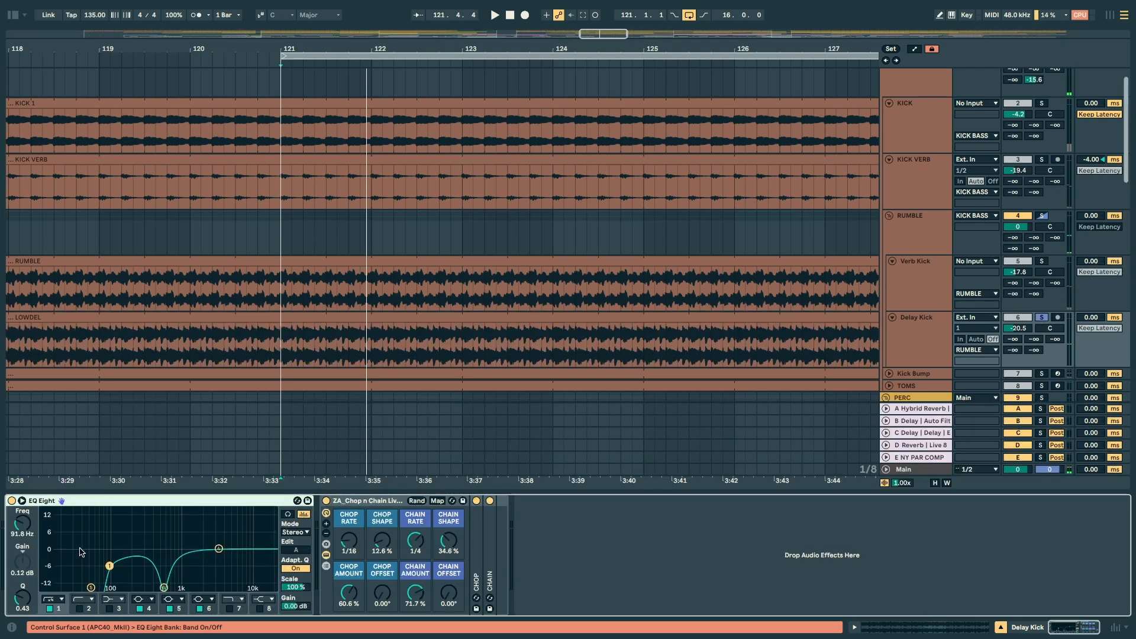
{"action": "left_click_drag", "start_coordinate": [64, 539], "coordinate": [122, 588]}
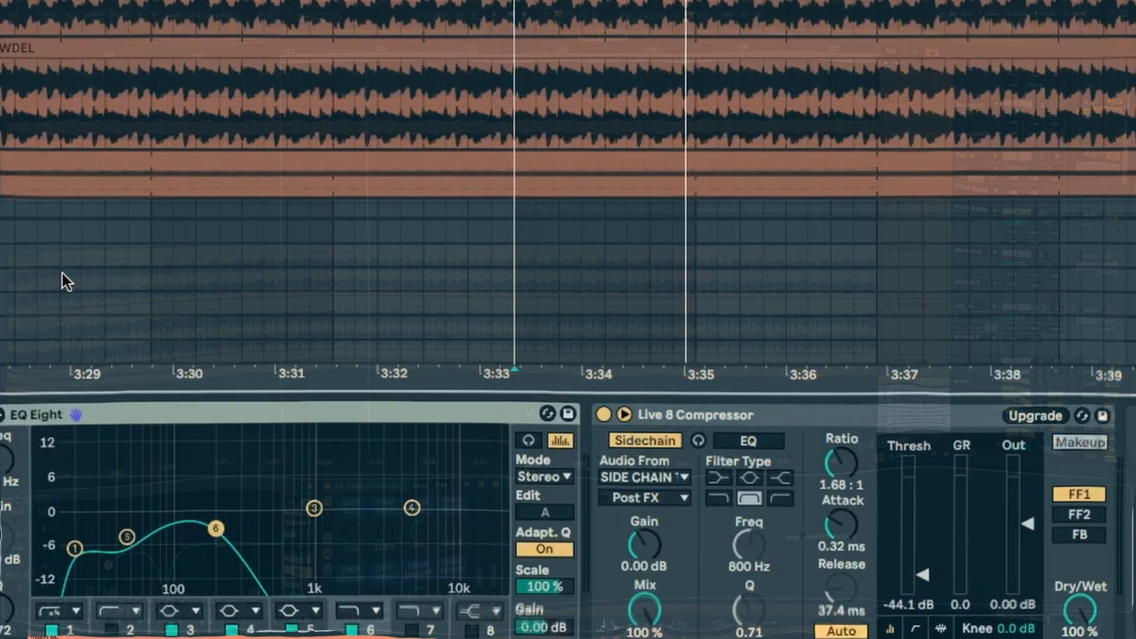
{"action": "left_click_drag", "start_coordinate": [278, 502], "coordinate": [141, 500]}
{"action": "left_click_drag", "start_coordinate": [71, 502], "coordinate": [136, 569]}
{"action": "left_click_drag", "start_coordinate": [172, 490], "coordinate": [193, 477]}
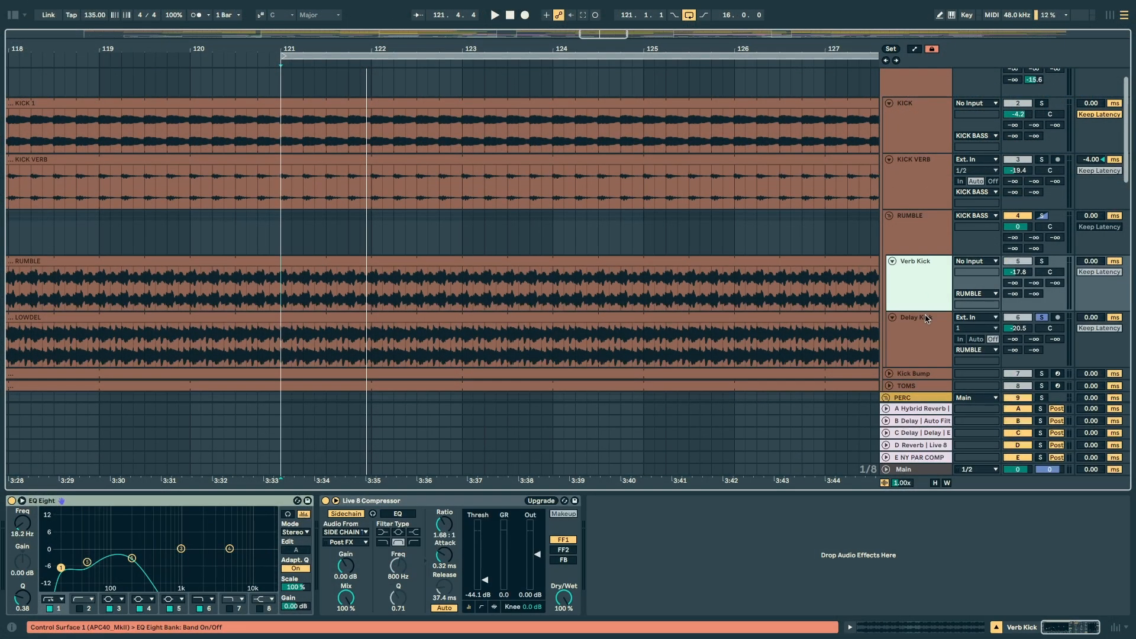
Step: Play the Delay Kick track with its Chop n Chain rack off and on, and unfold the rack's CHOP and CHAIN devices
{"action": "left_click", "coordinate": [917, 332]}
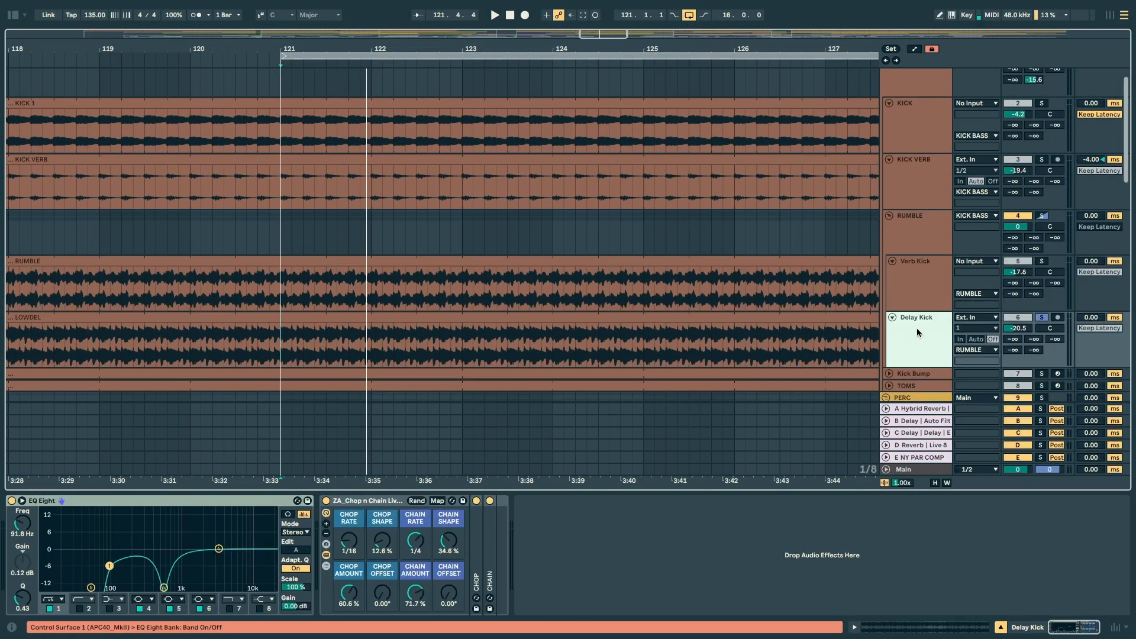
{"action": "key", "text": "space"}
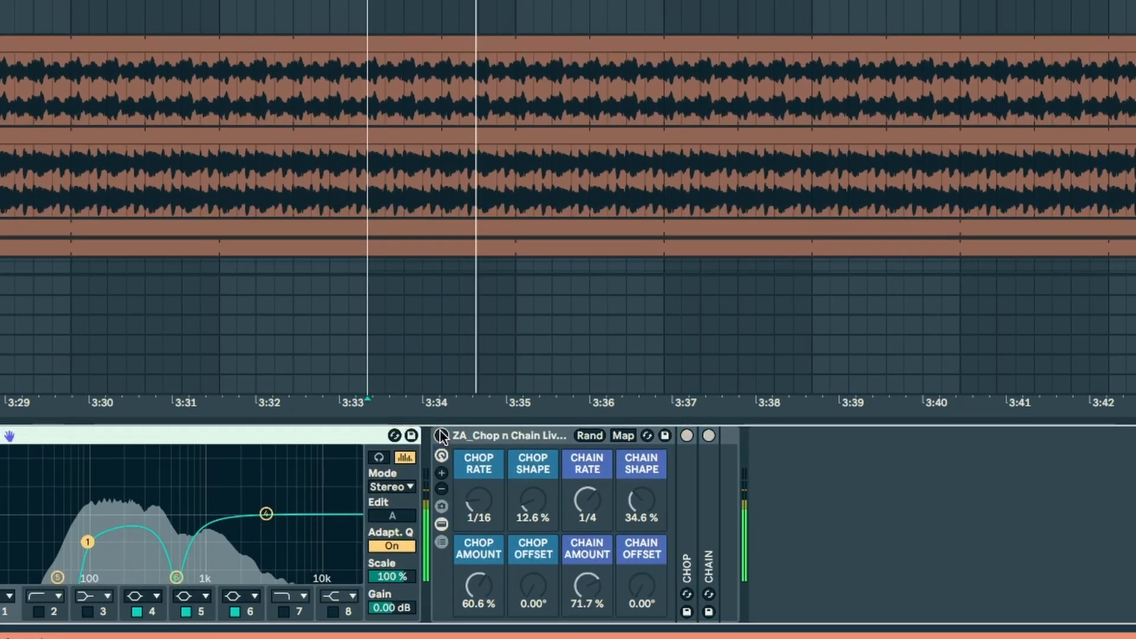
{"action": "left_click", "coordinate": [387, 466]}
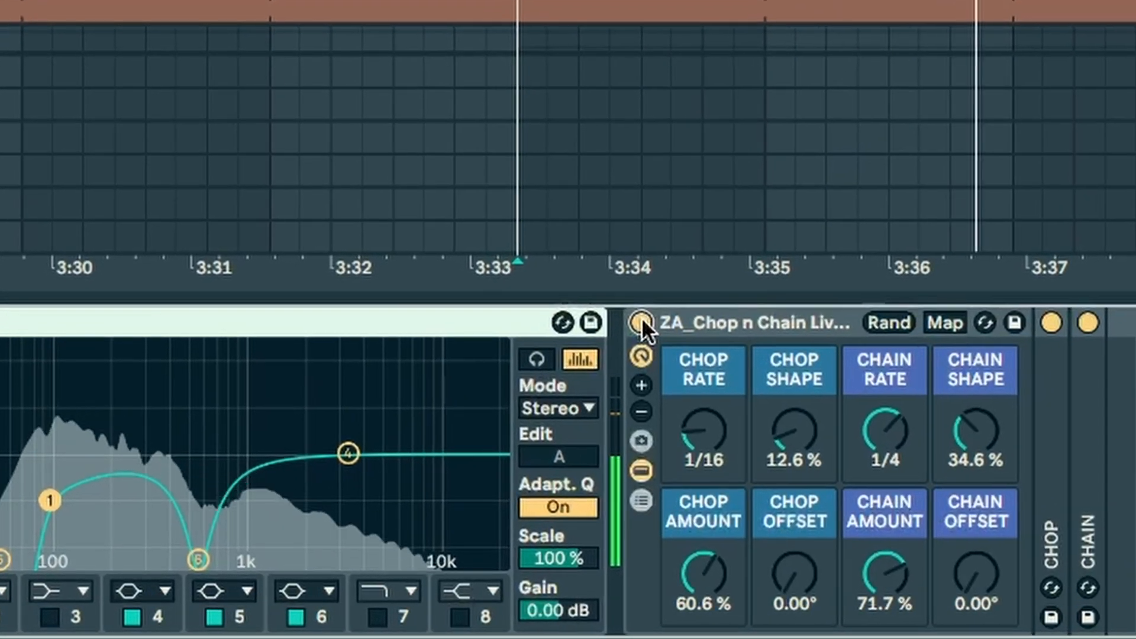
{"action": "left_click", "coordinate": [602, 343]}
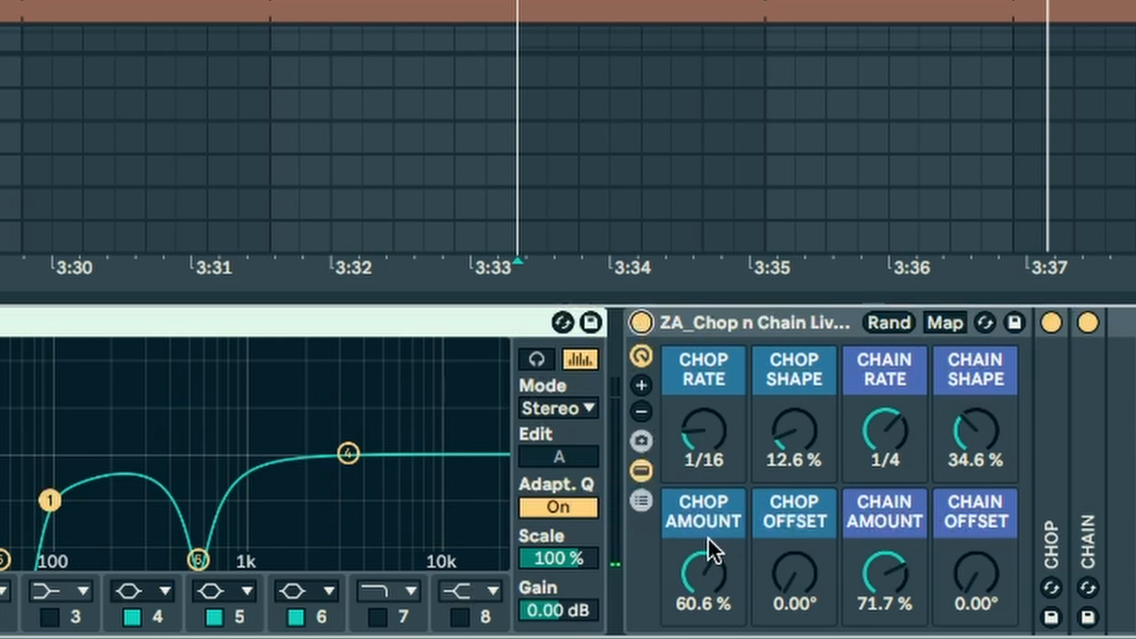
{"action": "double_click", "coordinate": [483, 581]}
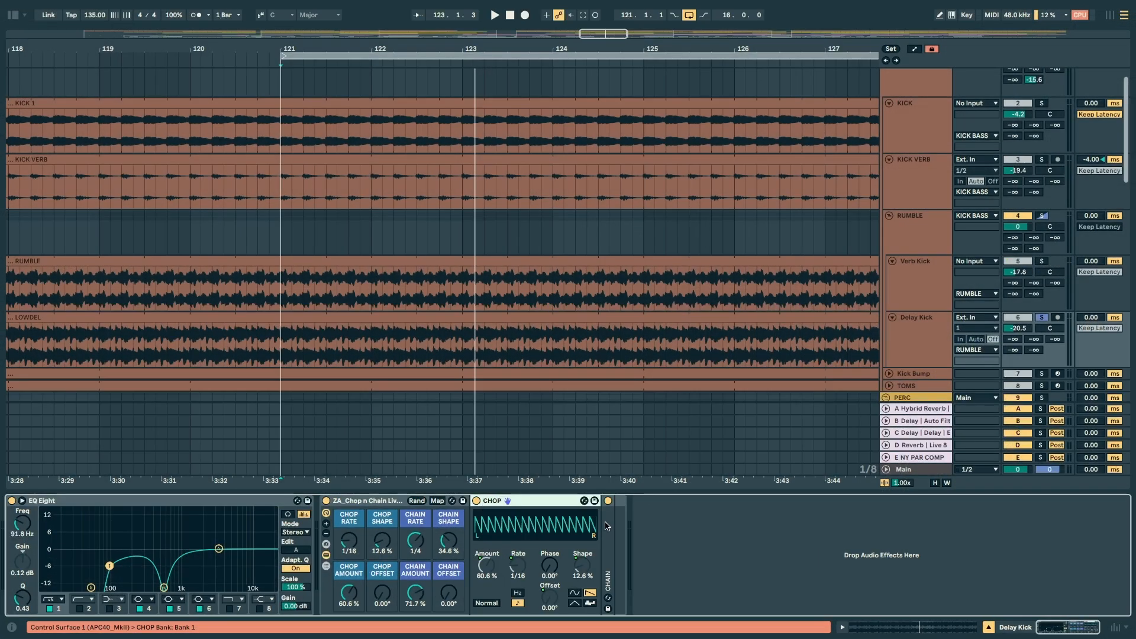
{"action": "double_click", "coordinate": [605, 526]}
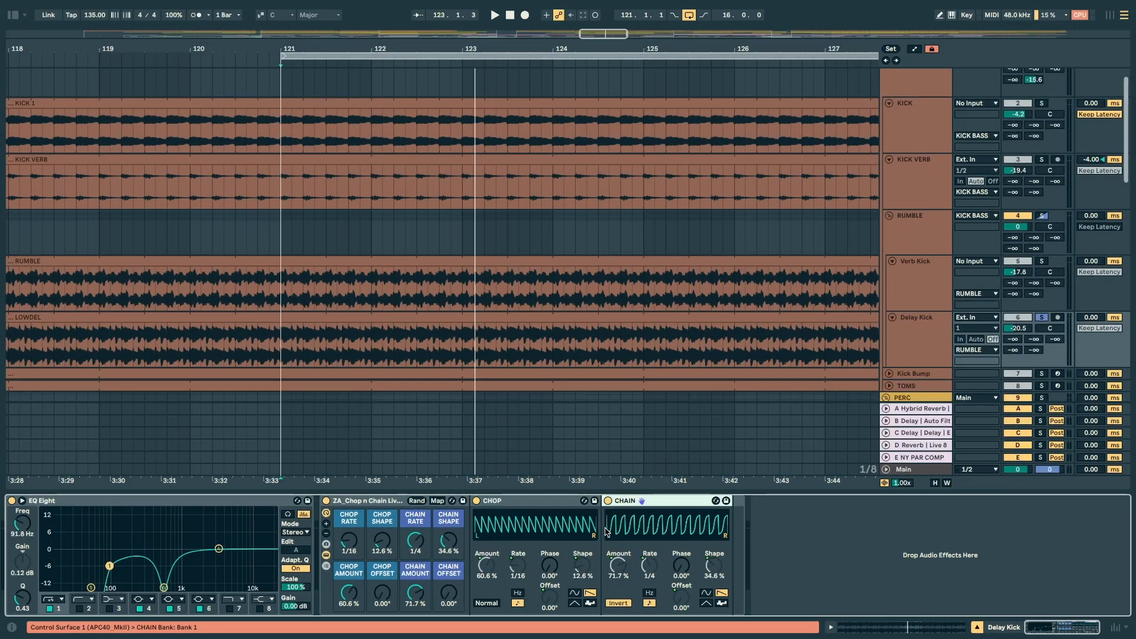
Step: Show the Verb Kick track's effects and examine its sidechained Live 8 Compressor during playback
{"action": "left_click", "coordinate": [926, 282]}
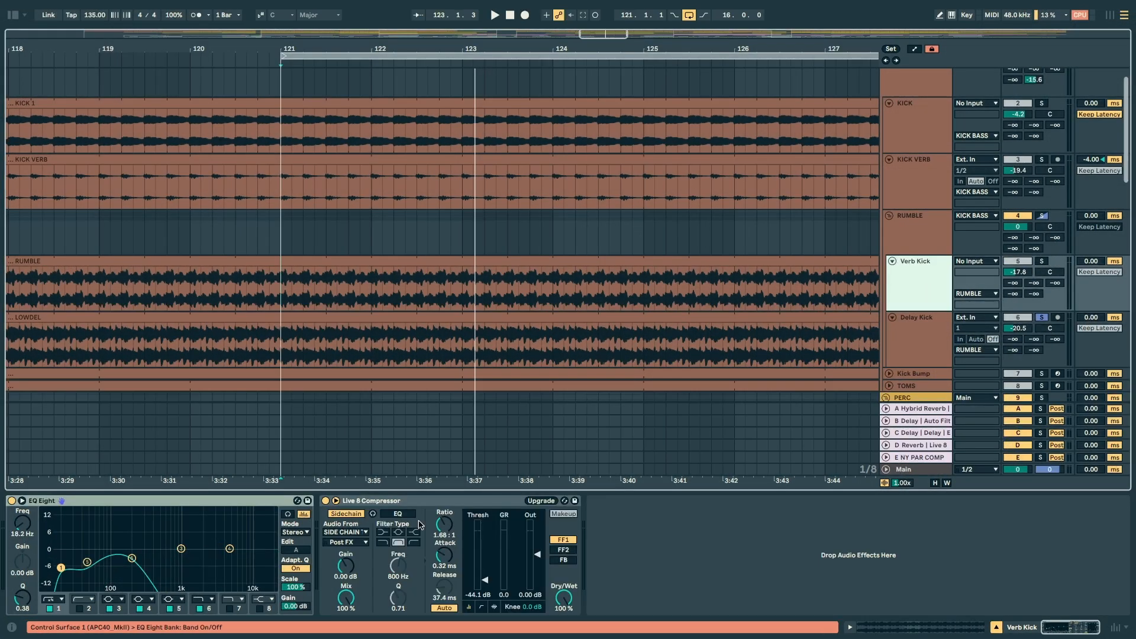
{"action": "key", "text": "space"}
{"action": "left_click", "coordinate": [375, 502]}
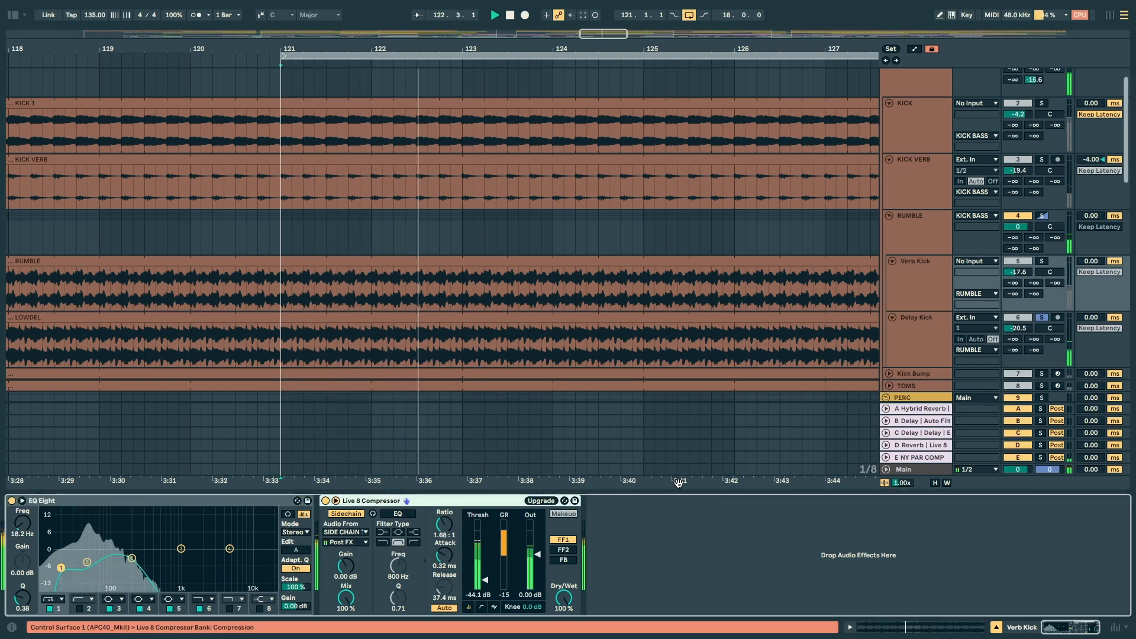
Step: Examine the RUMBLE group's Live 8 Compressor and EQ Eight during playback, then solo and play the group
{"action": "left_click", "coordinate": [924, 237]}
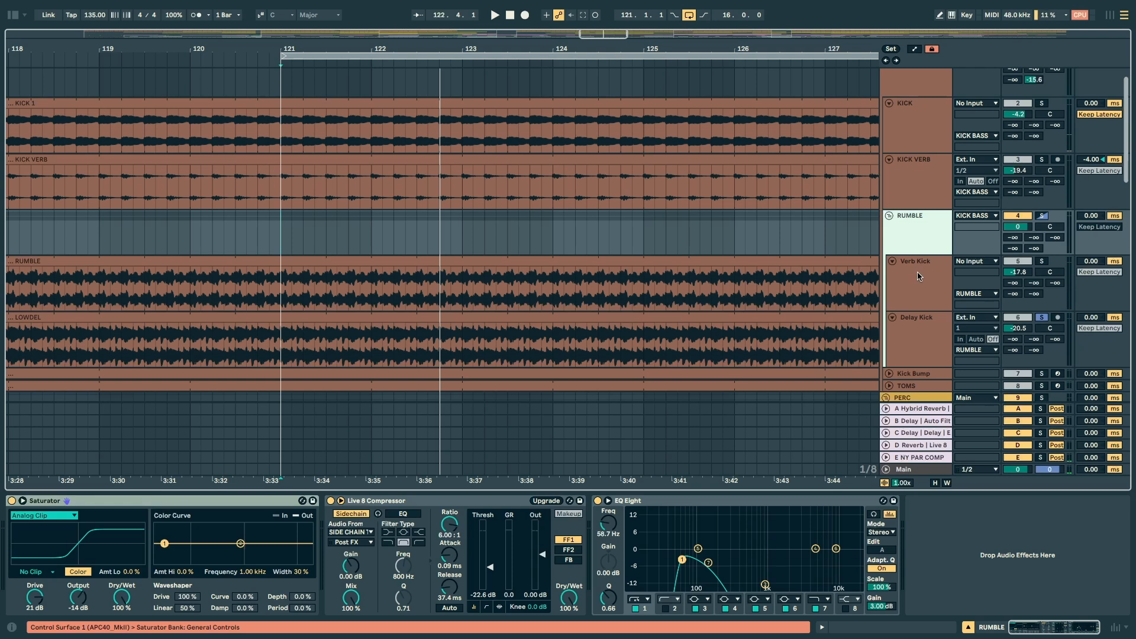
{"action": "left_click", "coordinate": [379, 511]}
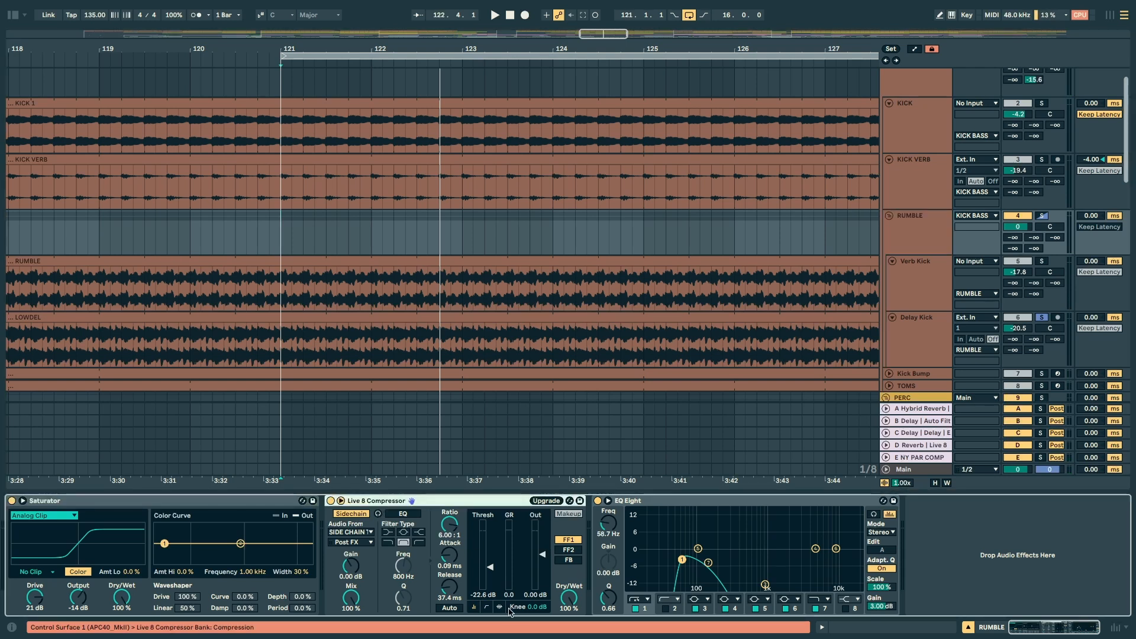
{"action": "key", "text": "space"}
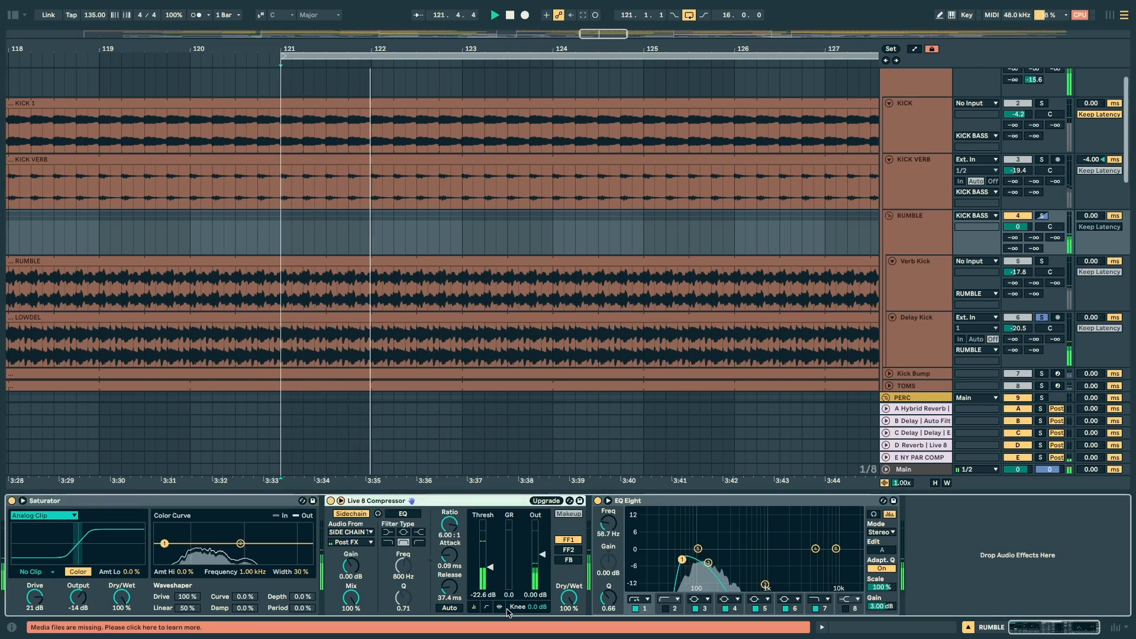
{"action": "left_click_drag", "start_coordinate": [664, 541], "coordinate": [728, 594]}
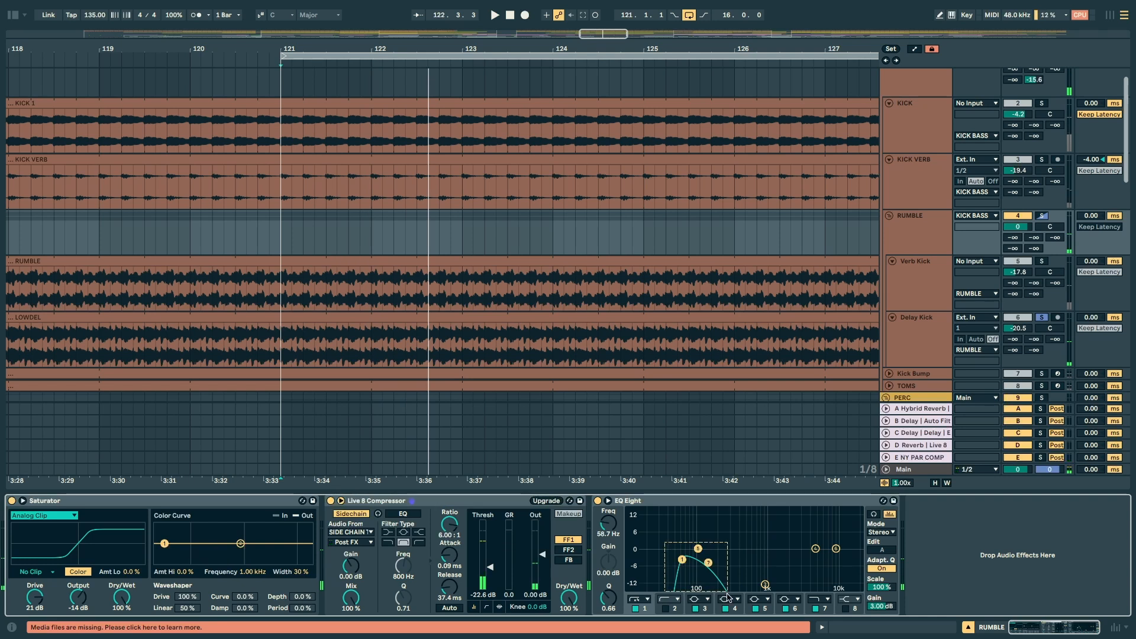
{"action": "left_click", "coordinate": [1040, 217]}
{"action": "key", "text": "space"}
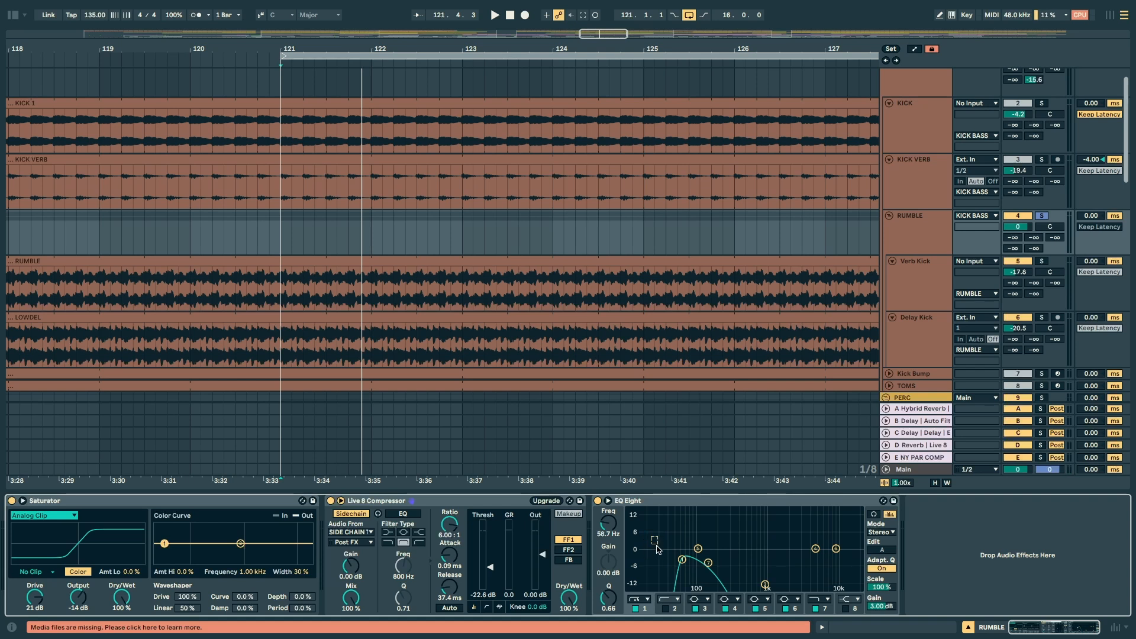
Step: Solo and play the Kick Bump and TOMS tracks together, and unfold them to show their MIDI notes
{"action": "scroll", "coordinate": [1061, 323], "scroll_direction": "down", "scroll_amount": 2}
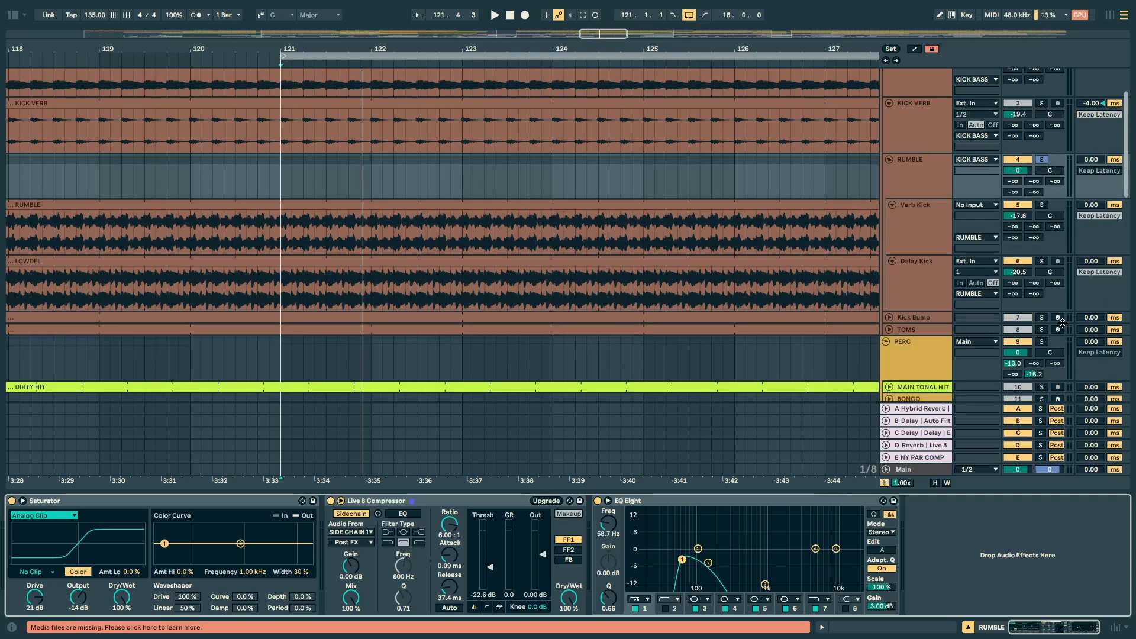
{"action": "left_click", "coordinate": [1041, 318]}
{"action": "left_click", "coordinate": [1041, 330], "text": "ctrl"}
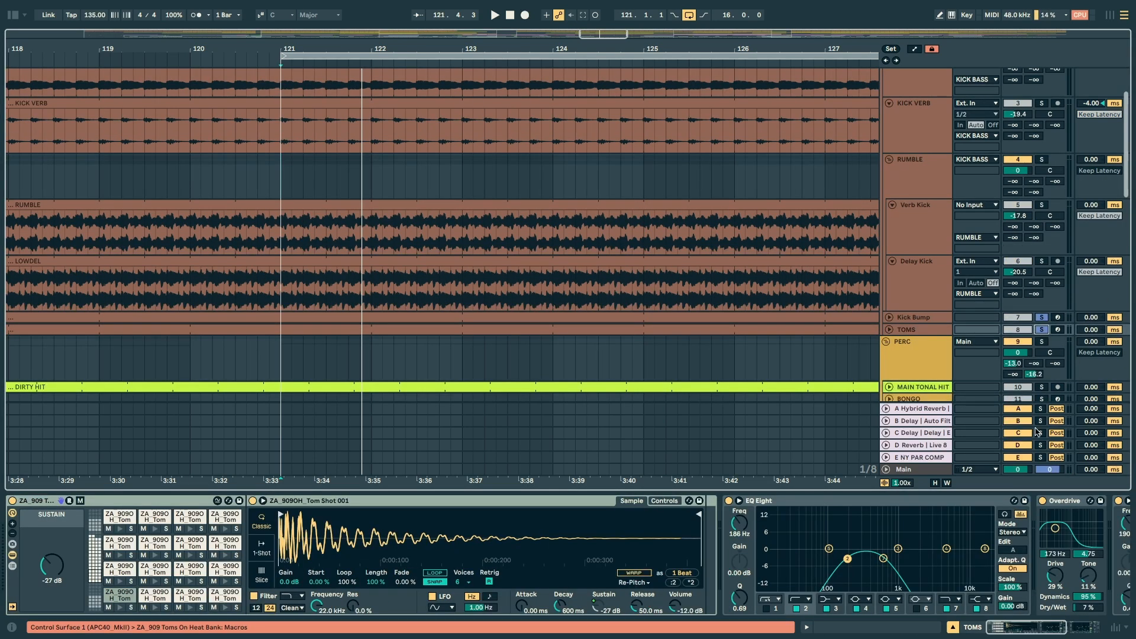
{"action": "key", "text": "space"}
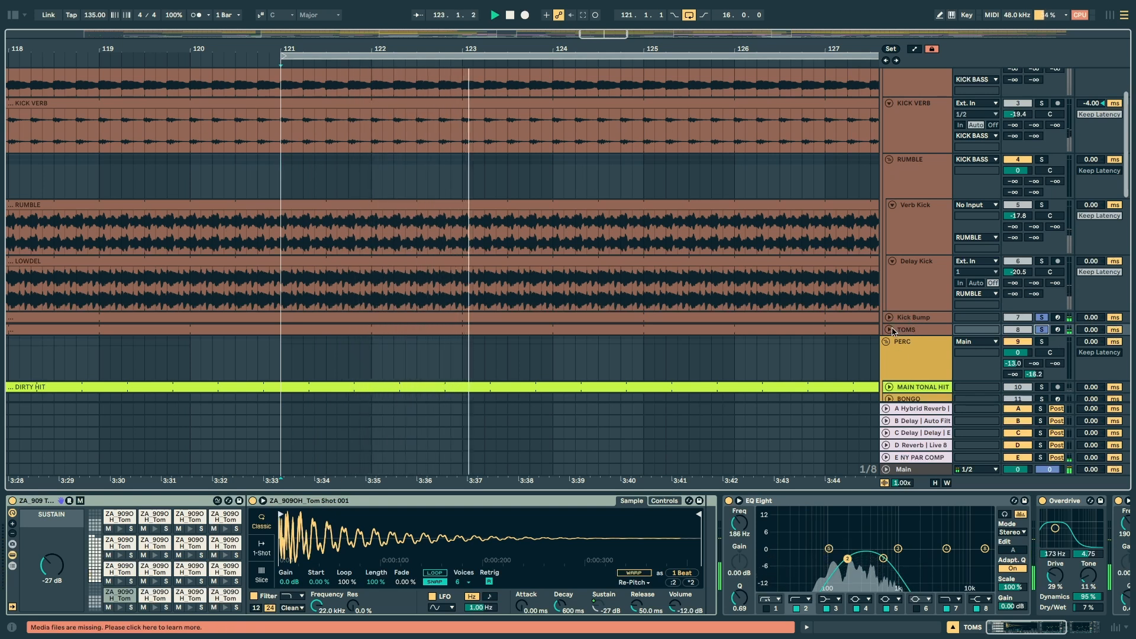
{"action": "left_click", "coordinate": [889, 329]}
Step: Add KICK, KICK VERB and the RUMBLE group to the soloed Kick Bump and TOMS tracks and play them together
{"action": "scroll", "coordinate": [946, 237], "scroll_direction": "up", "scroll_amount": 3}
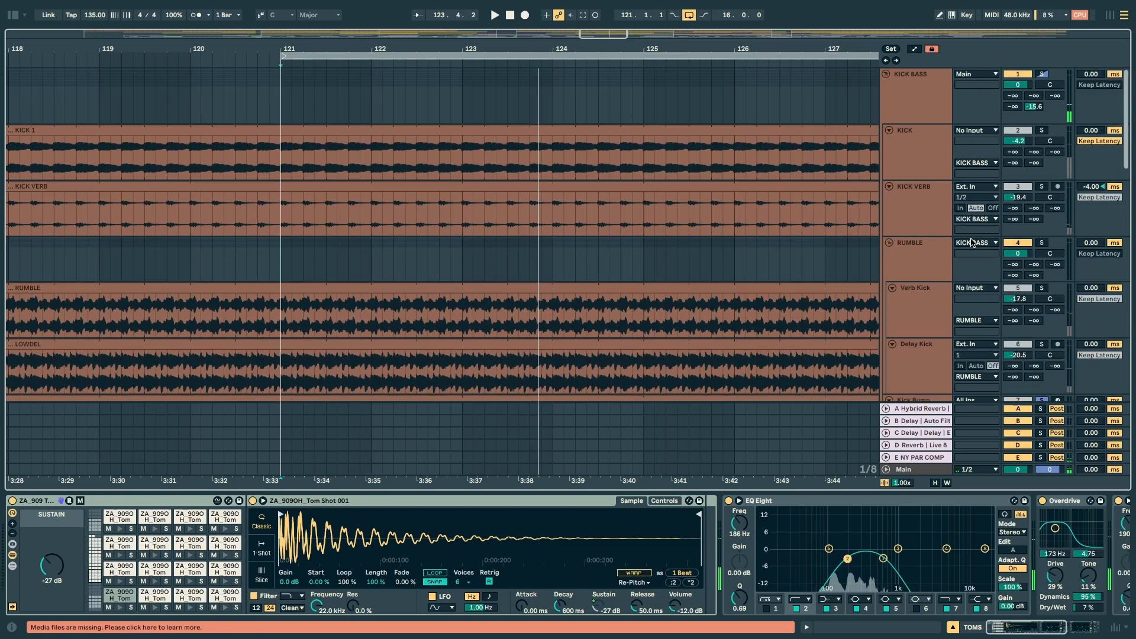
{"action": "left_click", "coordinate": [1044, 130]}
{"action": "left_click", "coordinate": [1042, 187]}
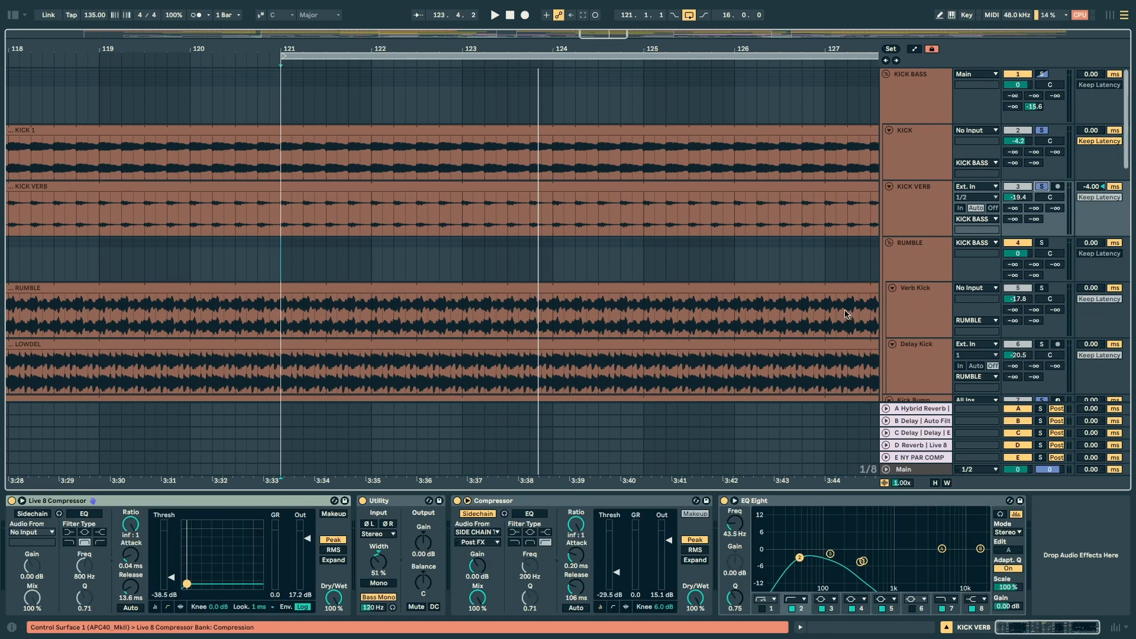
{"action": "key", "text": "space"}
{"action": "scroll", "coordinate": [583, 220], "scroll_direction": "down", "scroll_amount": 3}
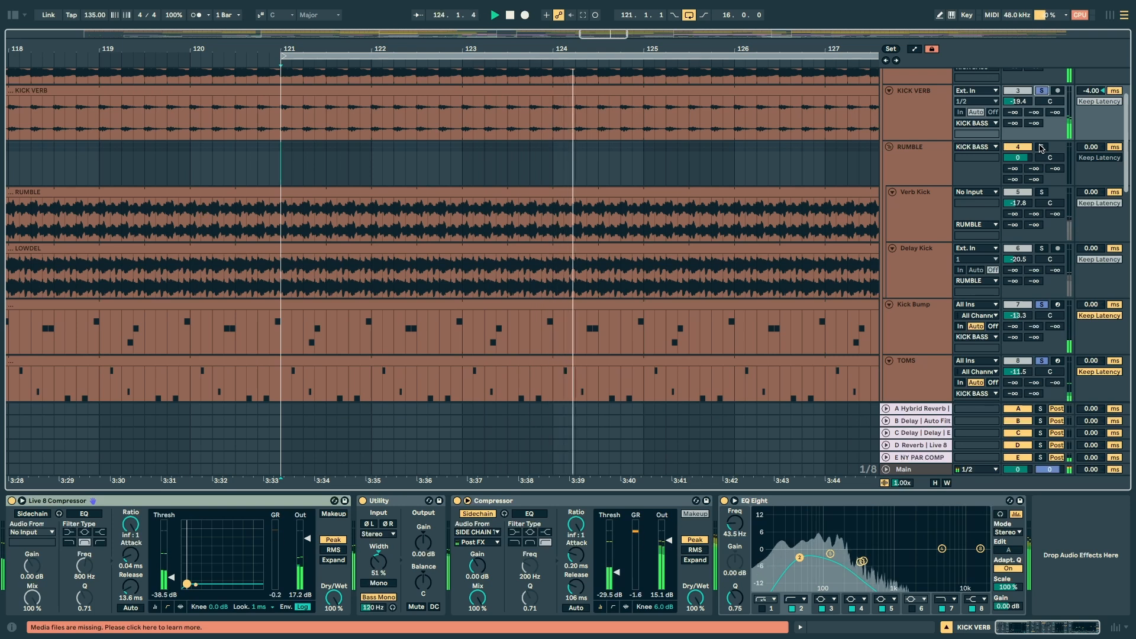
{"action": "left_click", "coordinate": [1042, 149]}
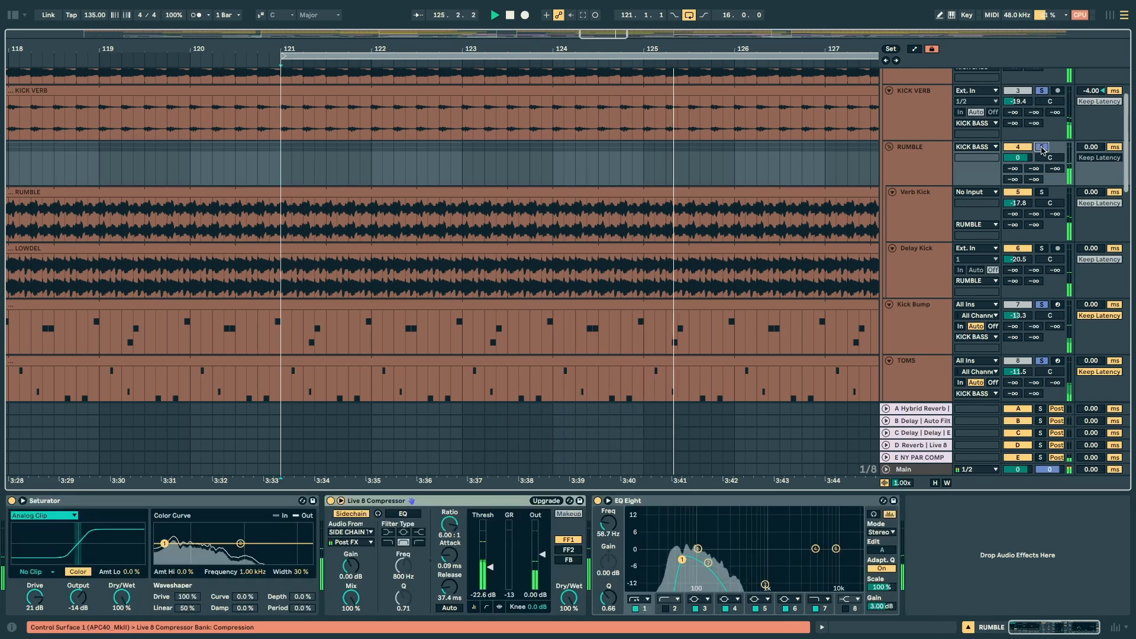
{"action": "scroll", "coordinate": [1042, 89], "scroll_direction": "up", "scroll_amount": 3}
Step: Examine the EQ Eight on the Kick Bump track, from its low-end cut to the high-frequency roll-off
{"action": "scroll", "coordinate": [911, 170], "scroll_direction": "down", "scroll_amount": 3}
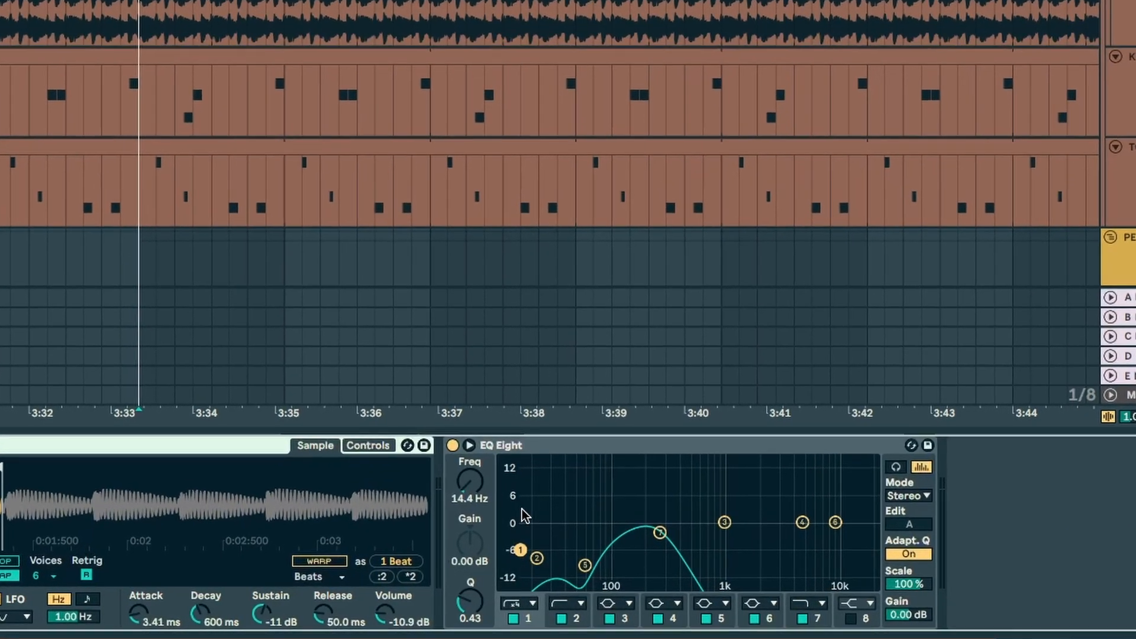
{"action": "left_click_drag", "start_coordinate": [549, 528], "coordinate": [671, 579]}
{"action": "left_click_drag", "start_coordinate": [766, 576], "coordinate": [766, 577]}
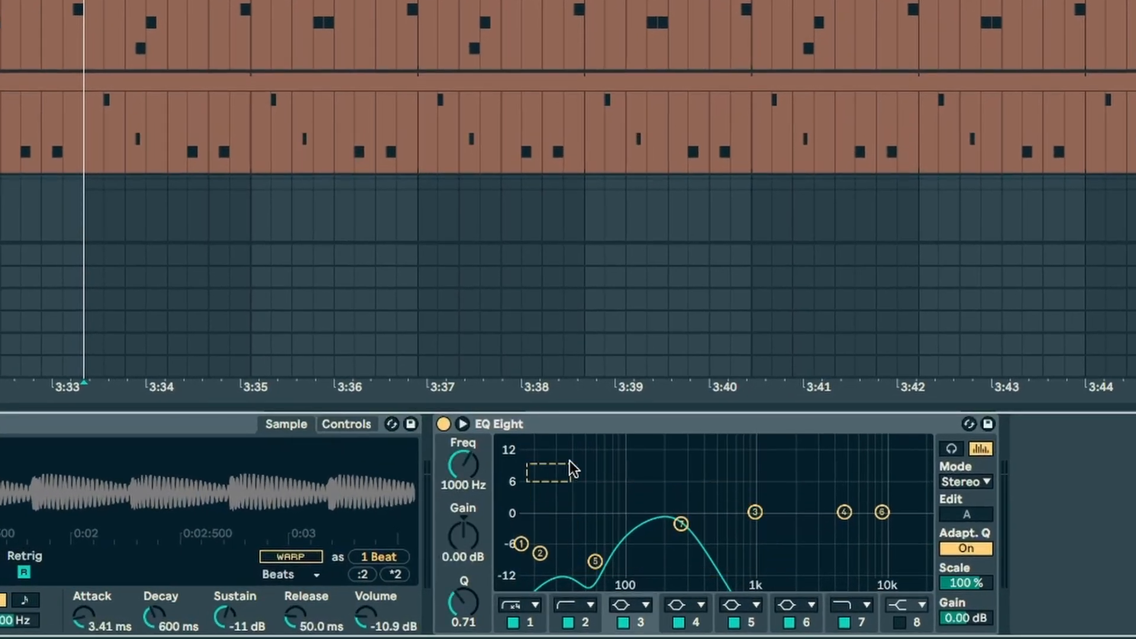
{"action": "left_click_drag", "start_coordinate": [596, 531], "coordinate": [597, 530]}
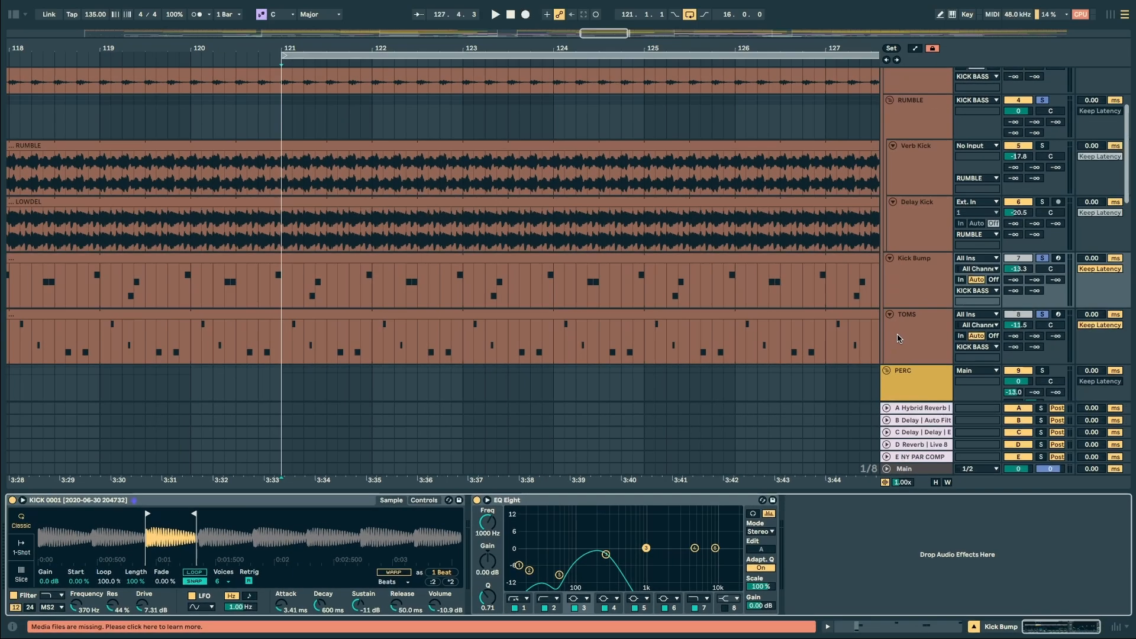
Step: Show the TOMS track's EQ Eight and Overdrive devices and play the track
{"action": "left_click", "coordinate": [900, 333]}
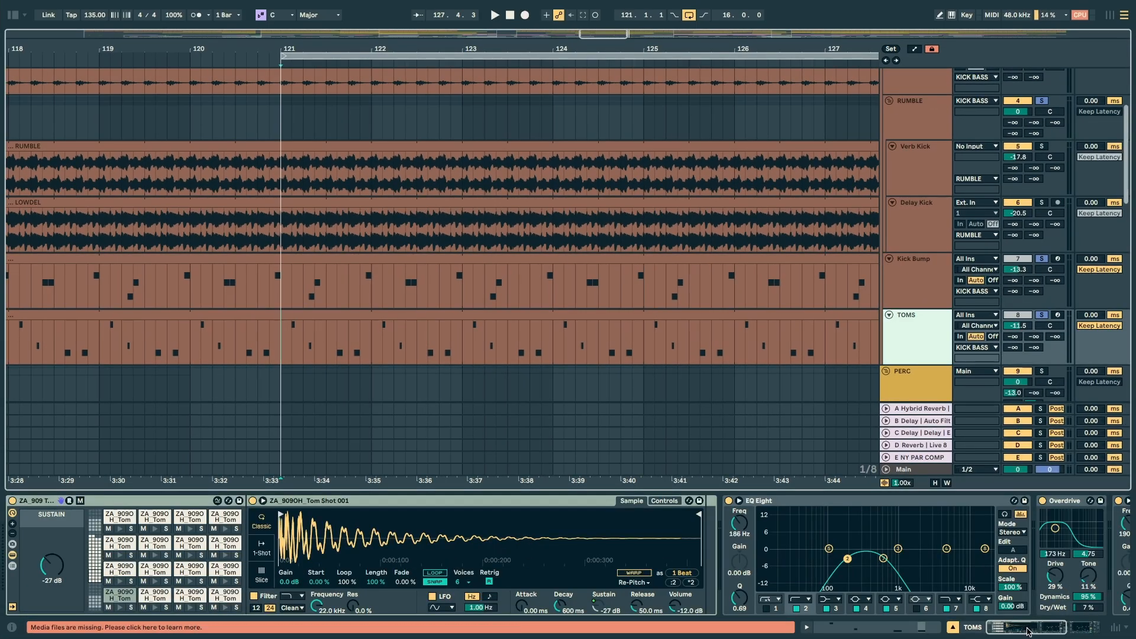
{"action": "left_click_drag", "start_coordinate": [1026, 632], "coordinate": [1063, 632]}
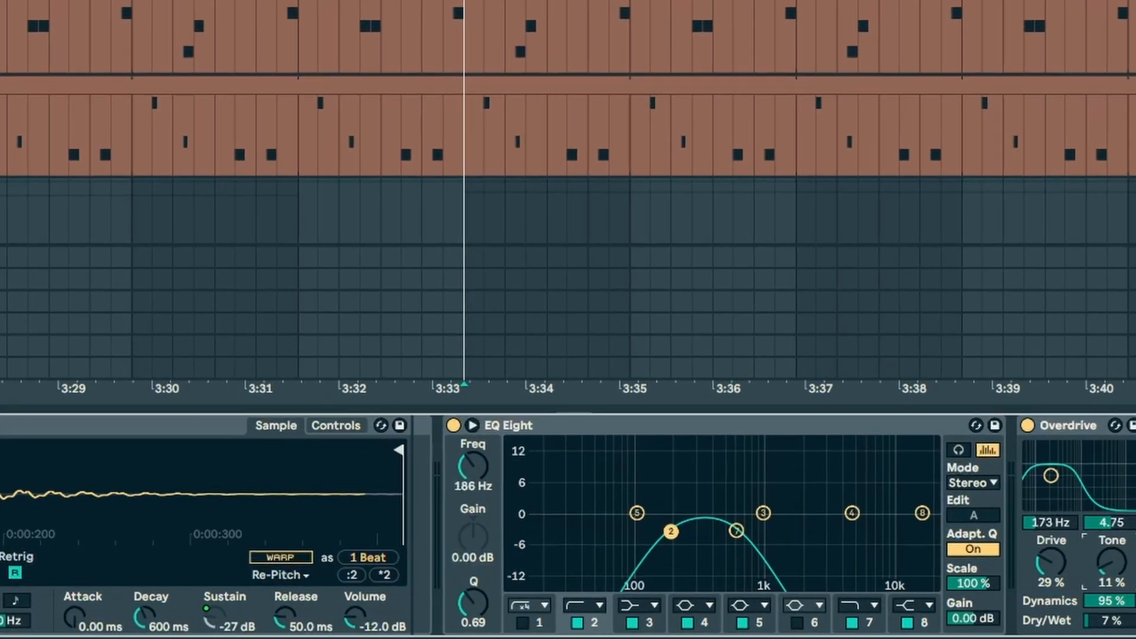
{"action": "key", "text": "space"}
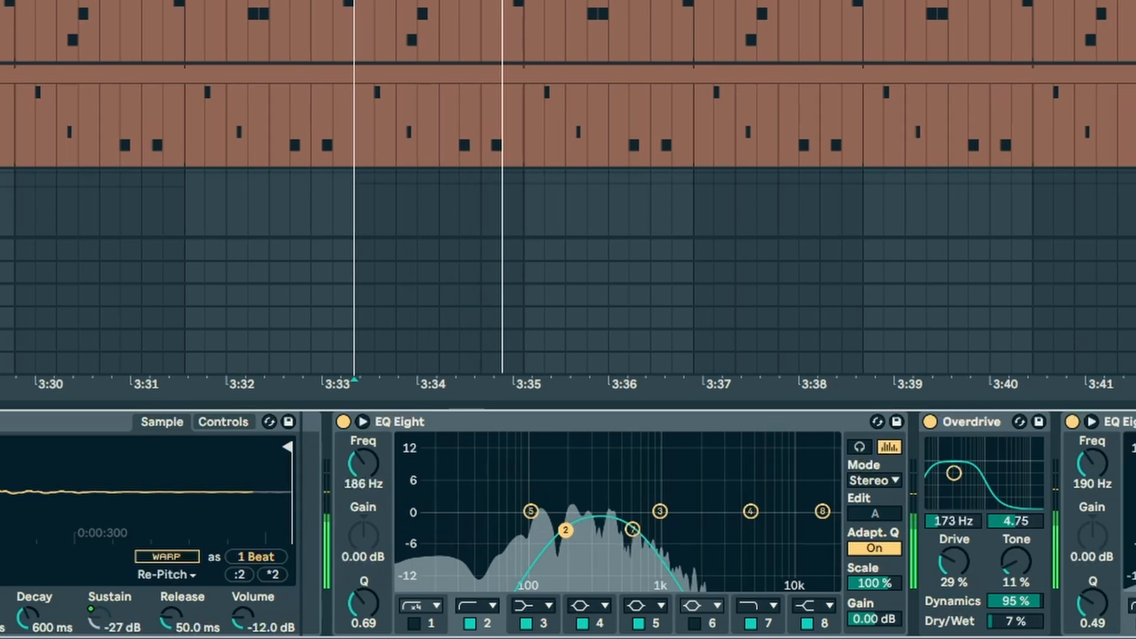
Step: Switch the TOMS track's two EQ Eights and Overdrive off and back on together while it plays
{"action": "left_click", "coordinate": [1089, 421]}
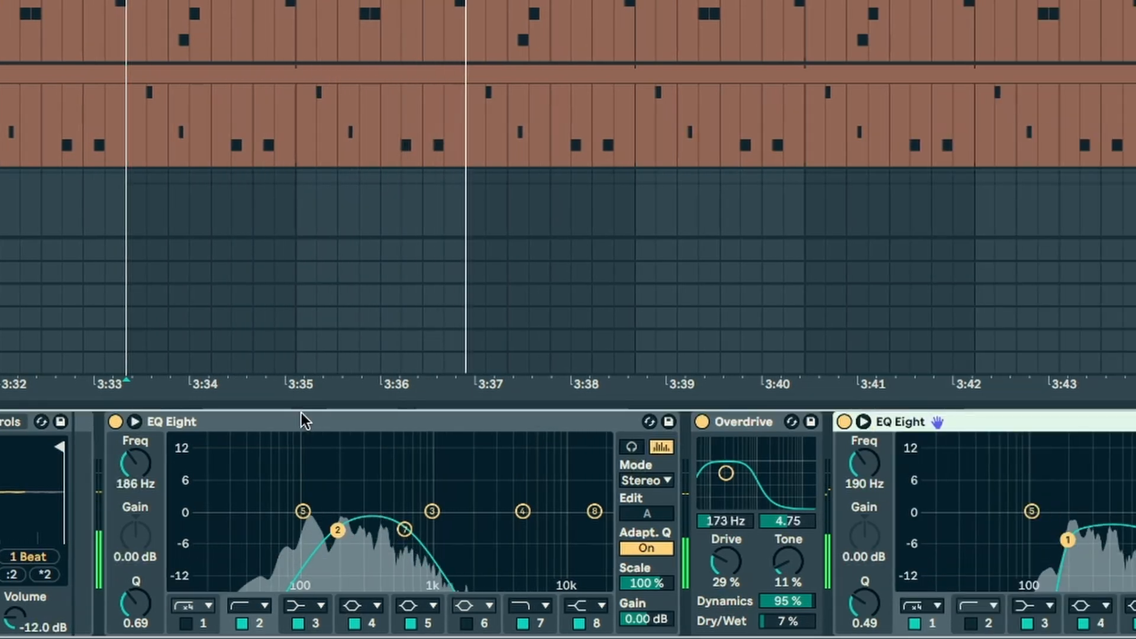
{"action": "left_click", "coordinate": [432, 424], "text": "shift"}
{"action": "key", "text": "0"}
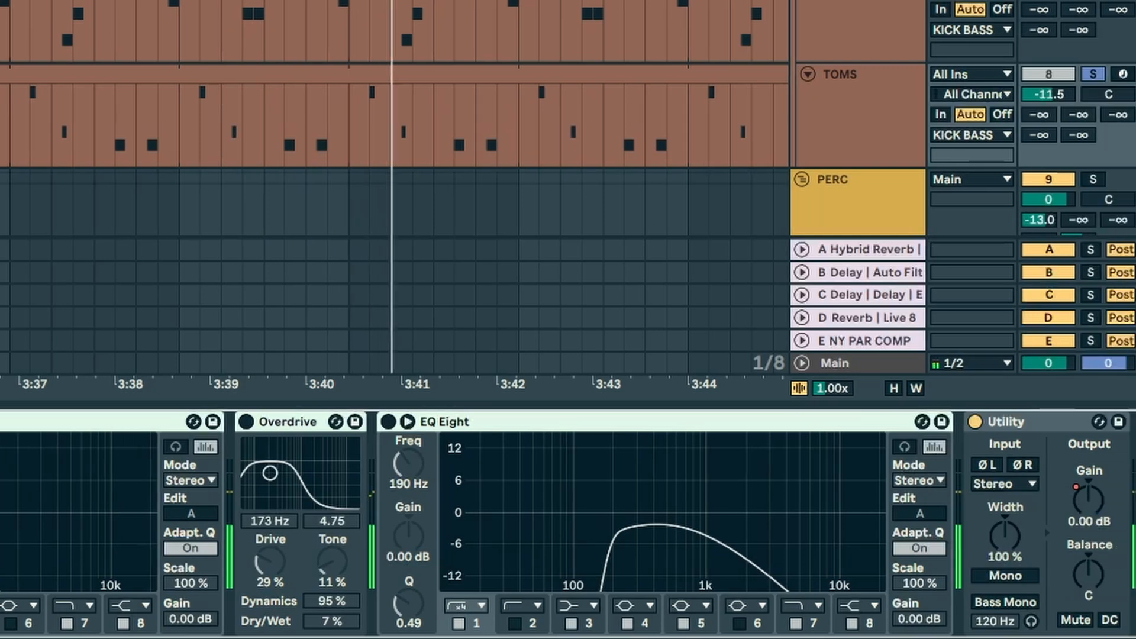
{"action": "key", "text": "0"}
Step: Solo the KICK BASS group and compare the TOMS track with its EQ Eights and Overdrive off and on
{"action": "scroll", "coordinate": [473, 118], "scroll_direction": "up", "scroll_amount": 5}
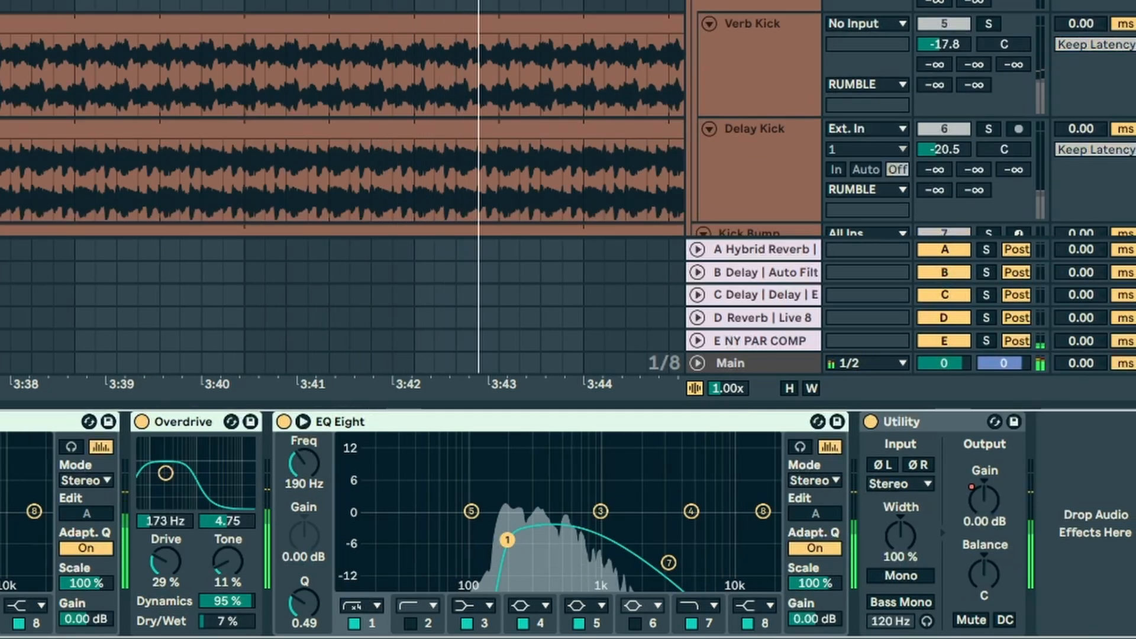
{"action": "left_click", "coordinate": [989, 3]}
{"action": "scroll", "coordinate": [583, 211], "scroll_direction": "down", "scroll_amount": 5}
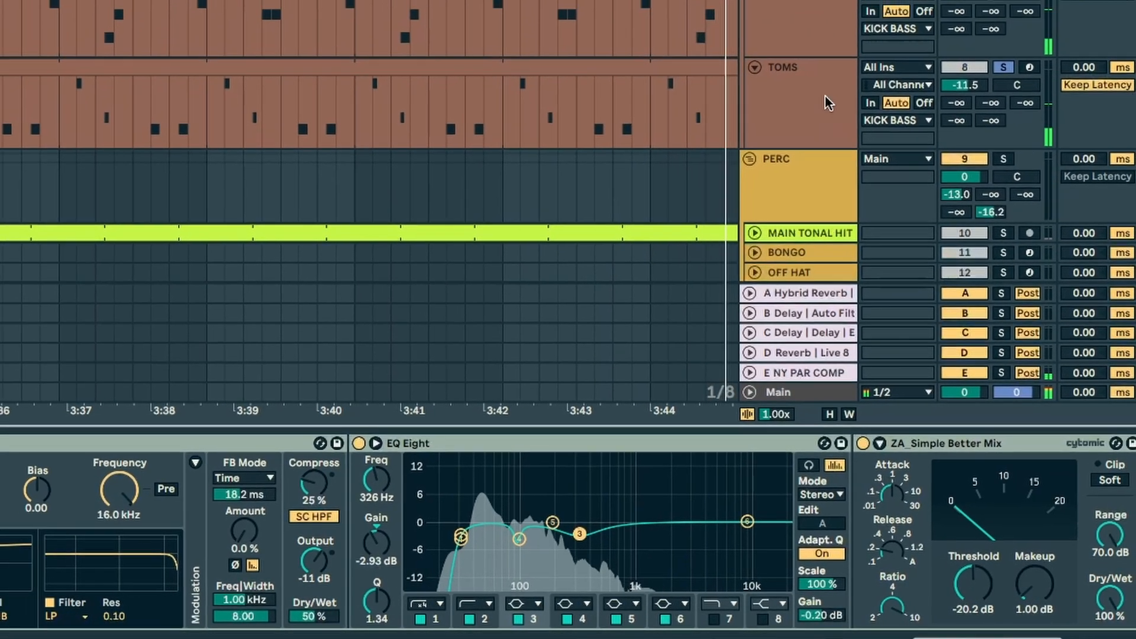
{"action": "left_click", "coordinate": [825, 95]}
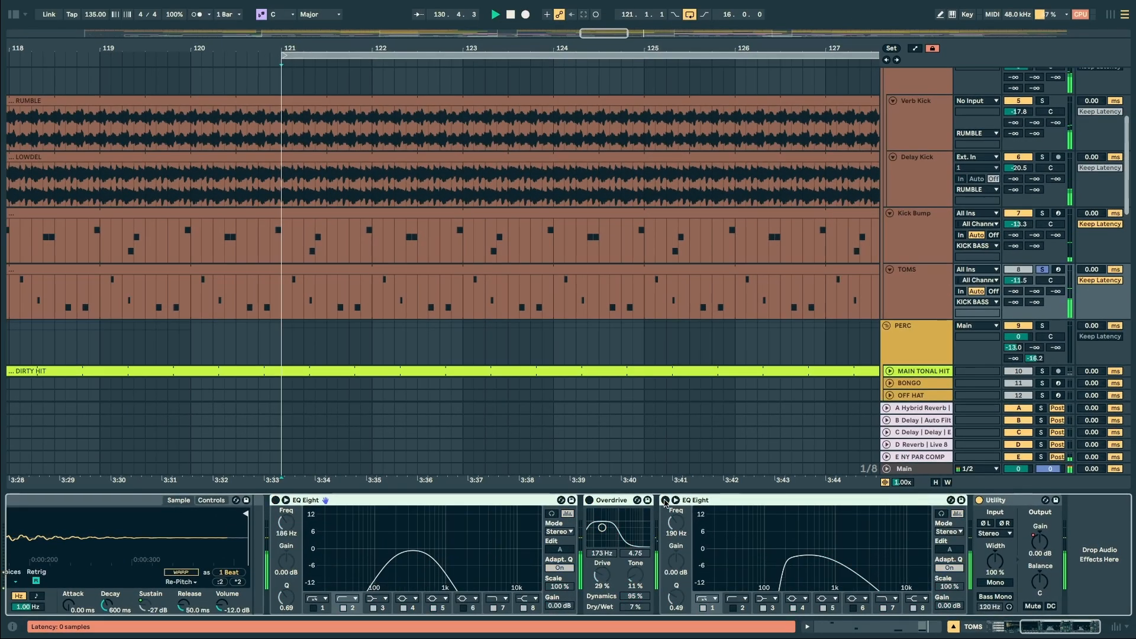
{"action": "left_click", "coordinate": [665, 500]}
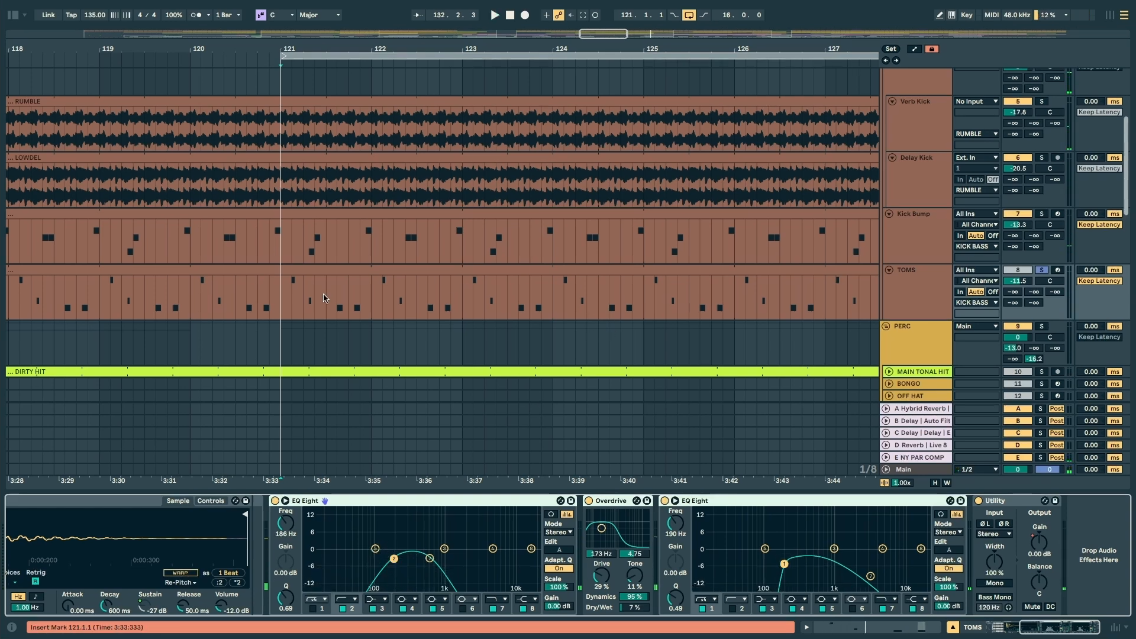
Step: Select the TOMS clip from 121.1.1 to 124.1.3 and examine the low cut of its second EQ Eight
{"action": "left_click", "coordinate": [290, 305]}
{"action": "left_click_drag", "start_coordinate": [284, 308], "coordinate": [565, 305]}
{"action": "left_click", "coordinate": [761, 528]}
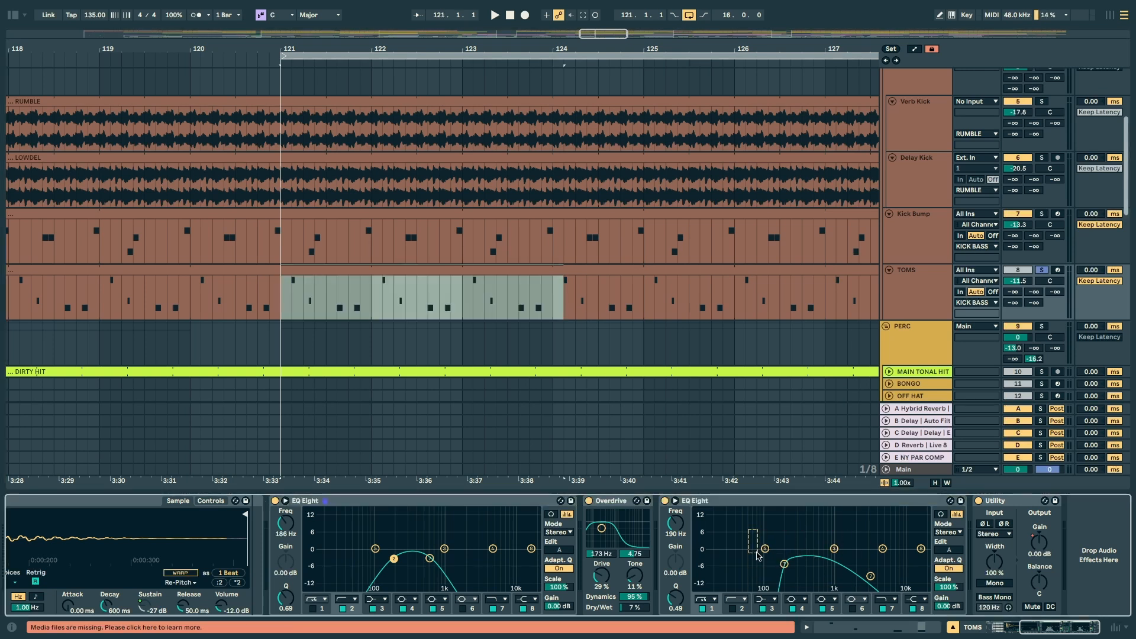
{"action": "left_click_drag", "start_coordinate": [757, 556], "coordinate": [757, 557]}
Step: Clear the TOMS solo and fold the RUMBLE group and the KICK and KICK VERB tracks
{"action": "scroll", "coordinate": [926, 317], "scroll_direction": "up", "scroll_amount": 2}
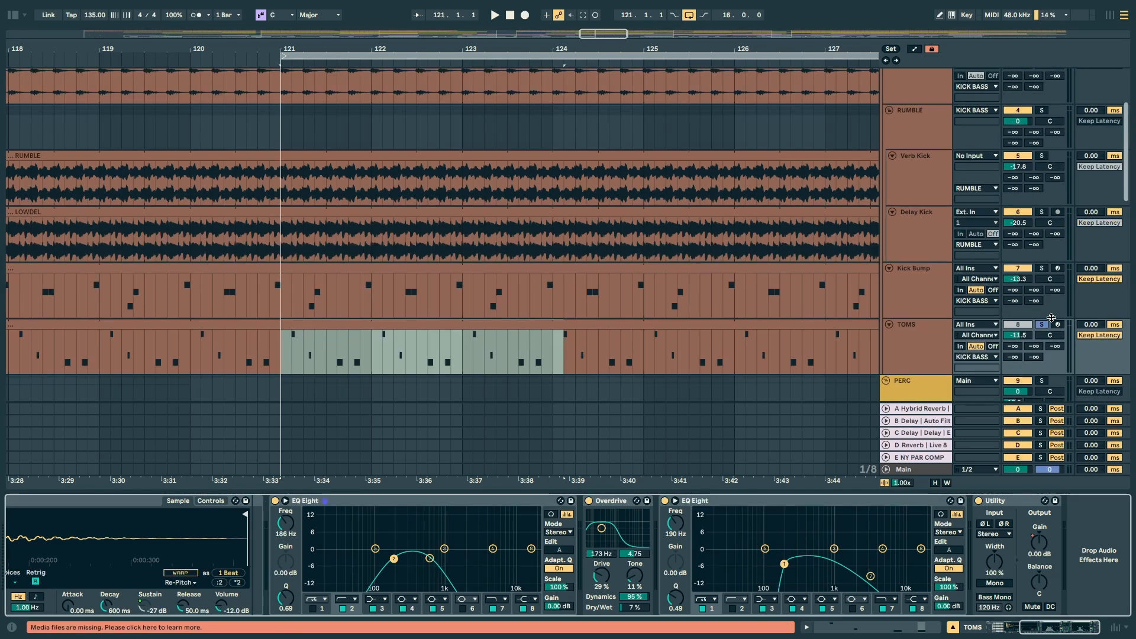
{"action": "scroll", "coordinate": [962, 323], "scroll_direction": "up", "scroll_amount": 4}
{"action": "left_click", "coordinate": [889, 242]}
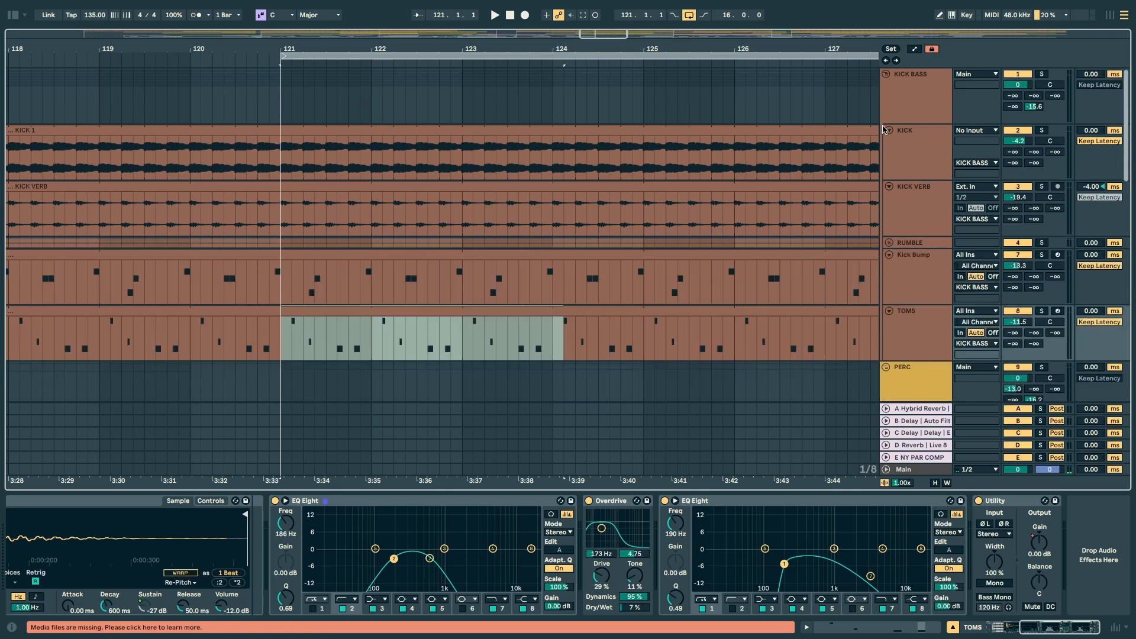
{"action": "left_click", "coordinate": [889, 131]}
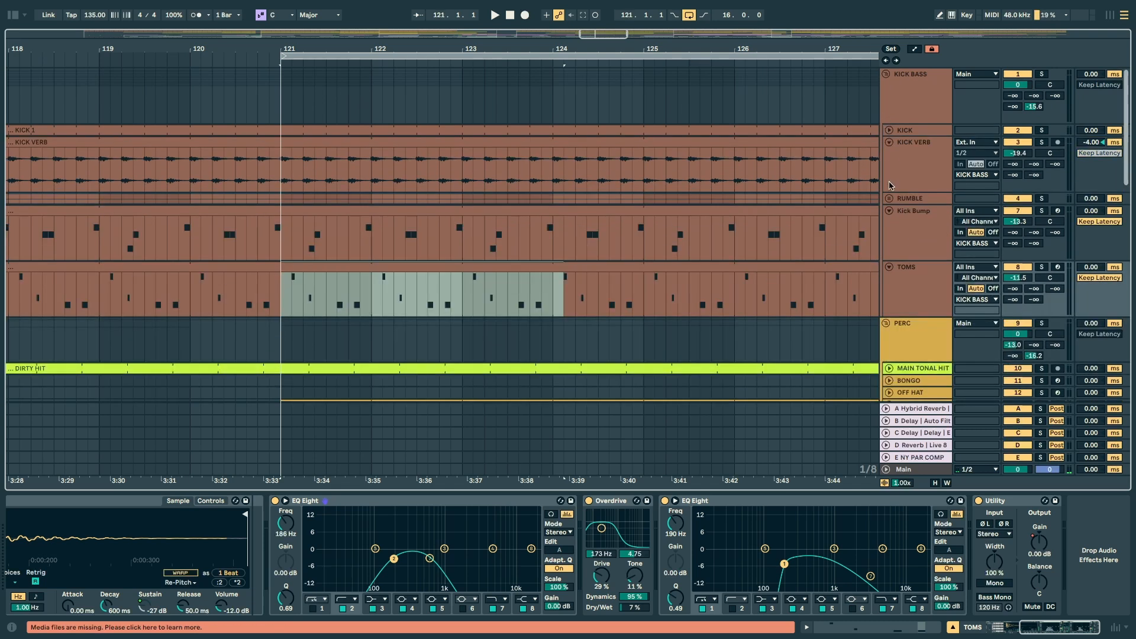
{"action": "left_click", "coordinate": [890, 143]}
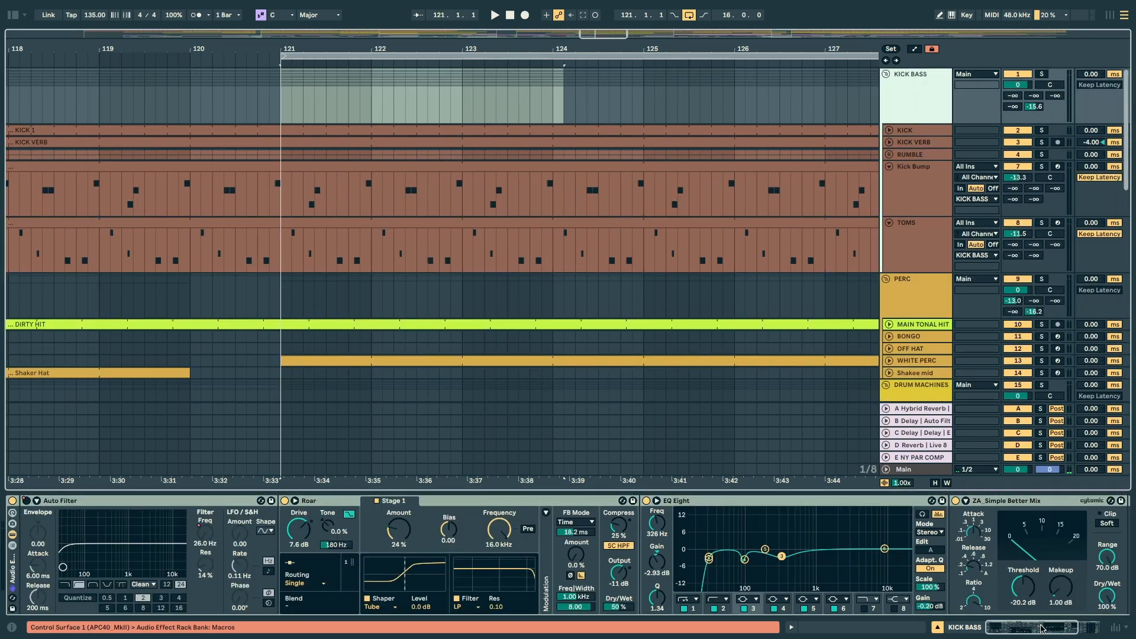
Step: Show the KICK BASS group's effects, play it soloed, and reset its peak level in Session View
{"action": "left_click_drag", "start_coordinate": [1041, 628], "coordinate": [987, 628]}
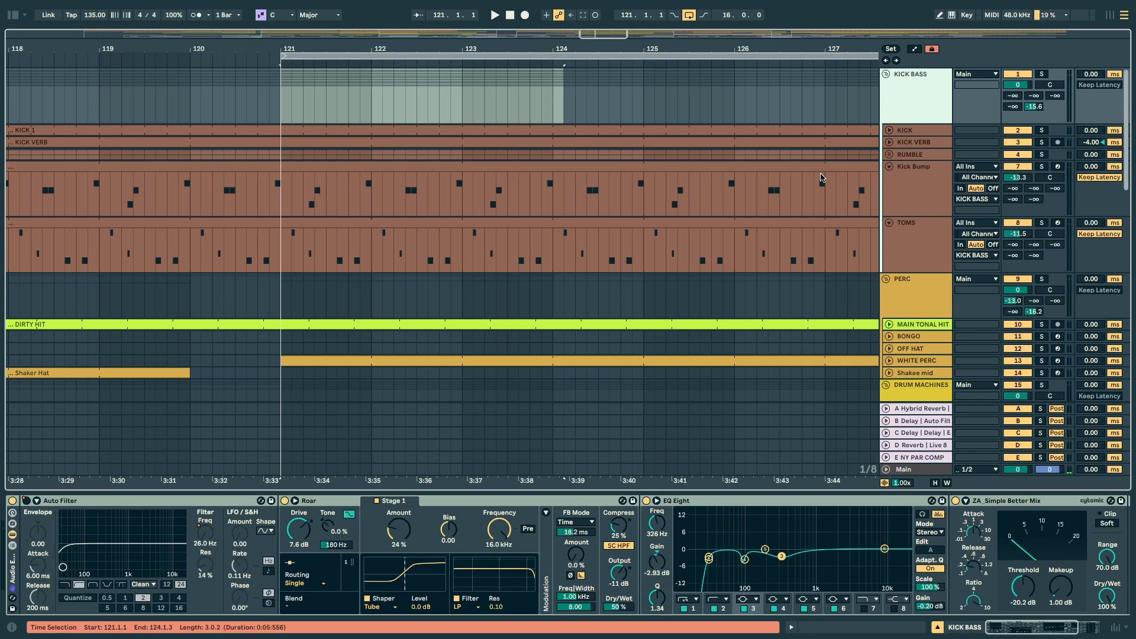
{"action": "left_click", "coordinate": [1041, 75]}
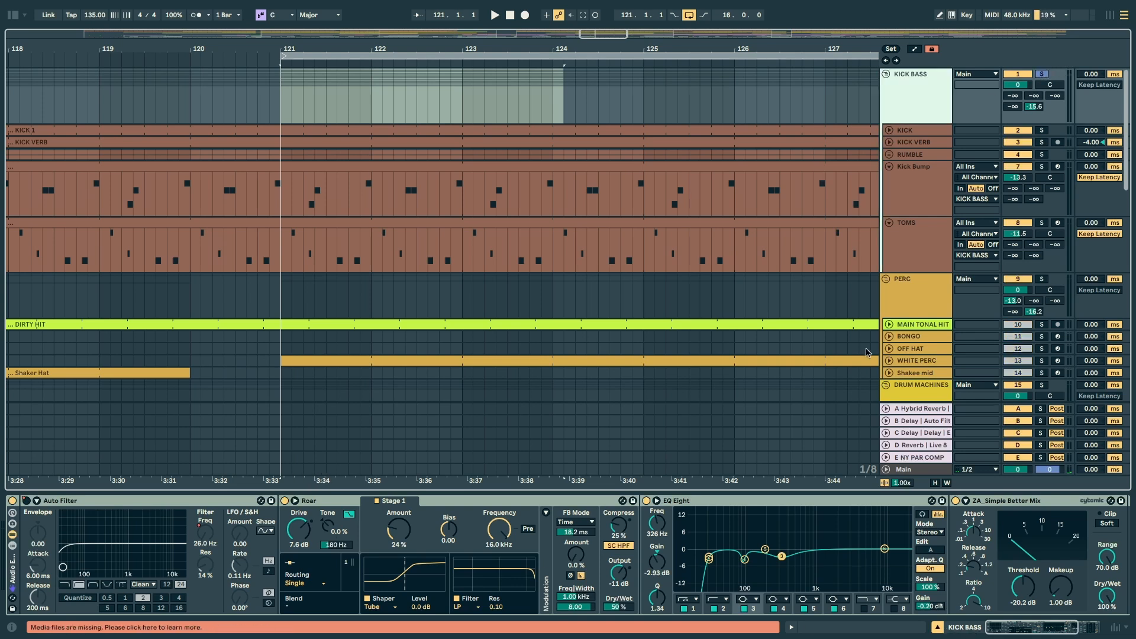
{"action": "key", "text": "space"}
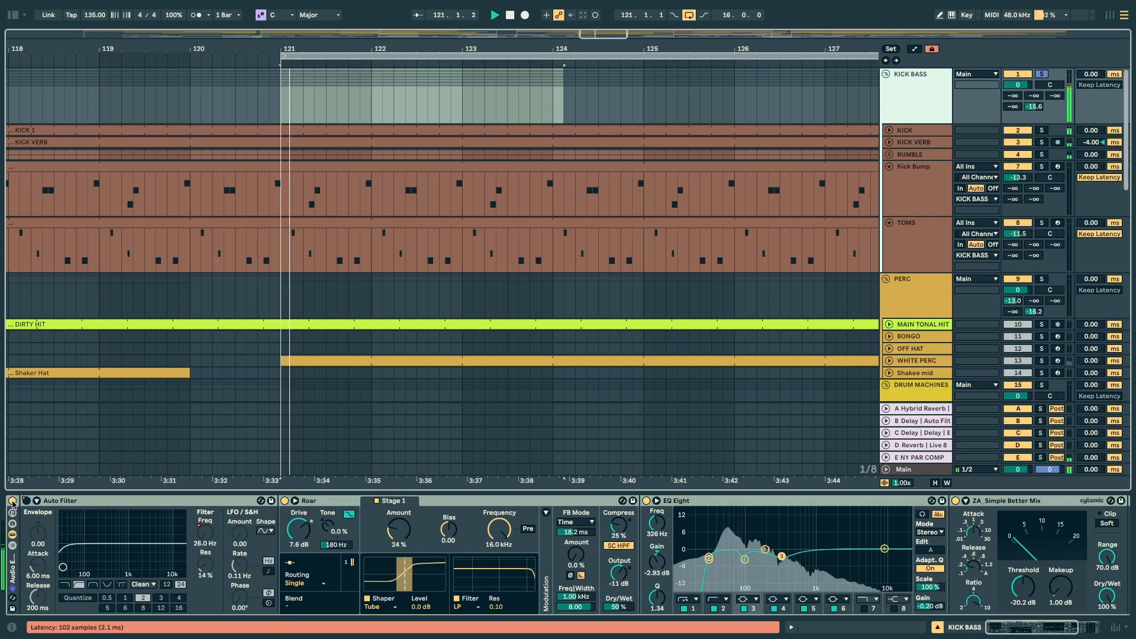
{"action": "key", "text": "Tab"}
{"action": "left_click", "coordinate": [22, 269]}
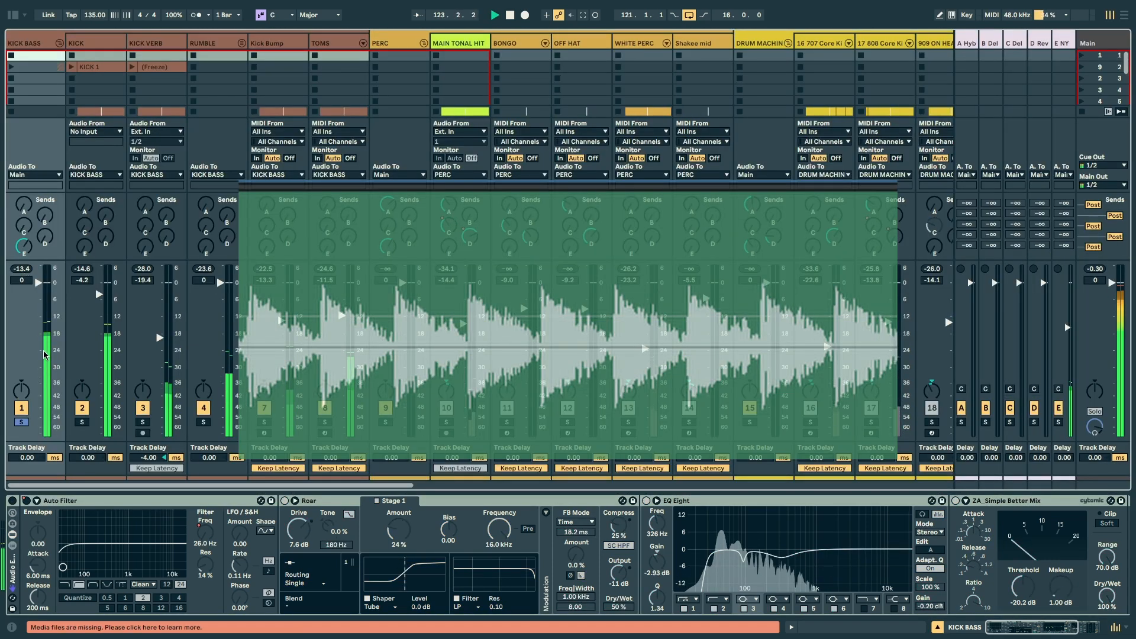
Step: Turn the KICK BASS effect rack back on and review its chain, selecting the Auto Filter and the EQ Eight
{"action": "left_click", "coordinate": [12, 501]}
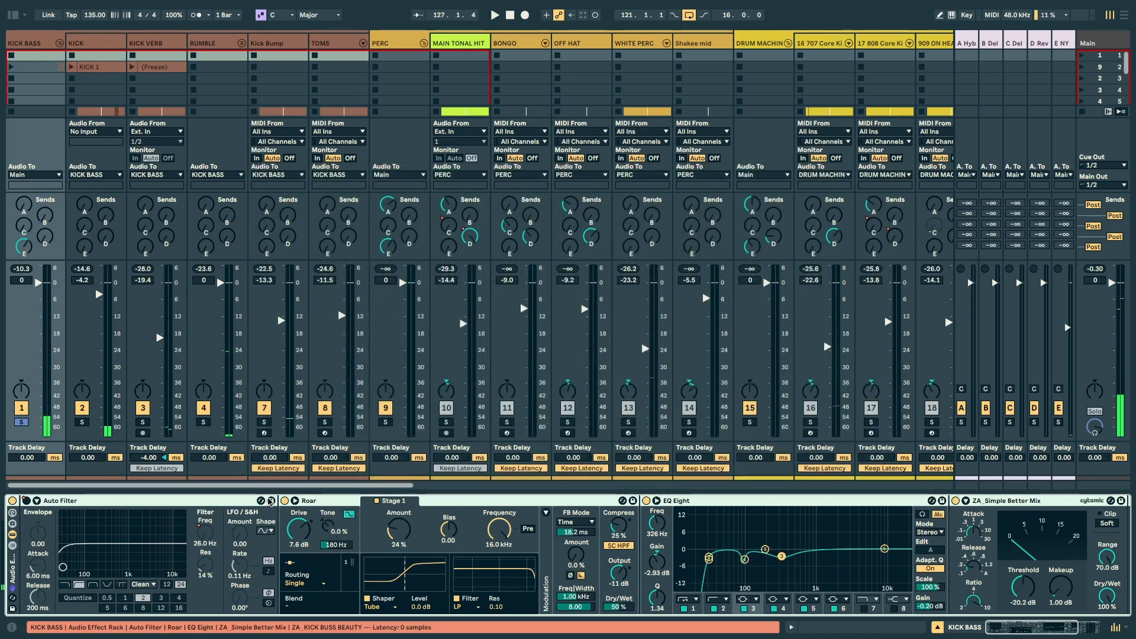
{"action": "left_click_drag", "start_coordinate": [1023, 633], "coordinate": [1041, 633]}
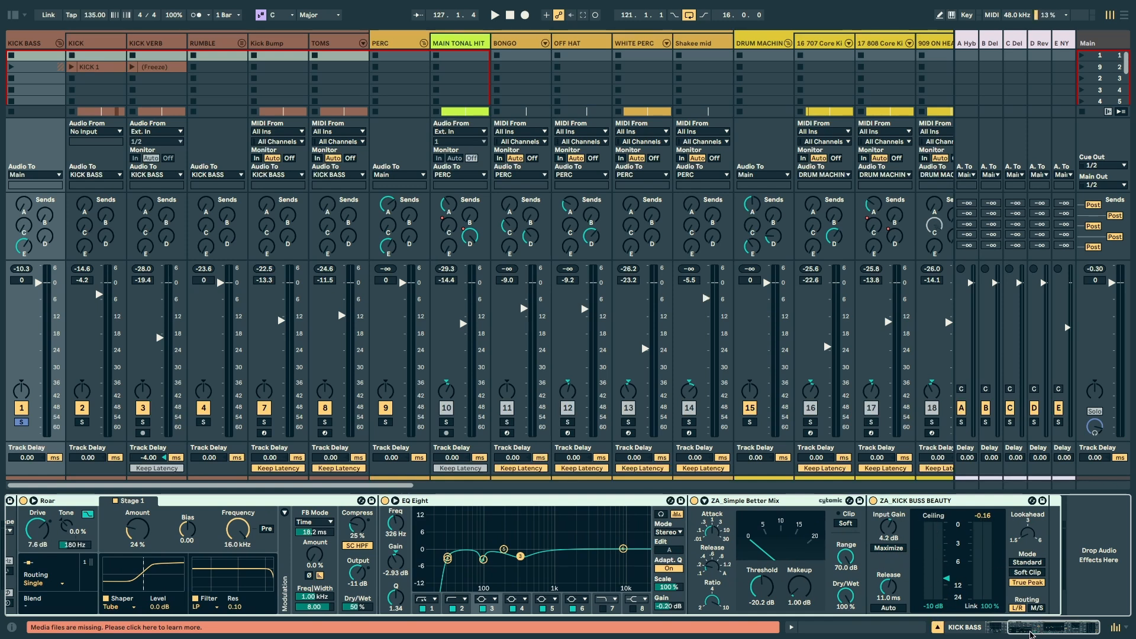
{"action": "left_click_drag", "start_coordinate": [1039, 633], "coordinate": [927, 630]}
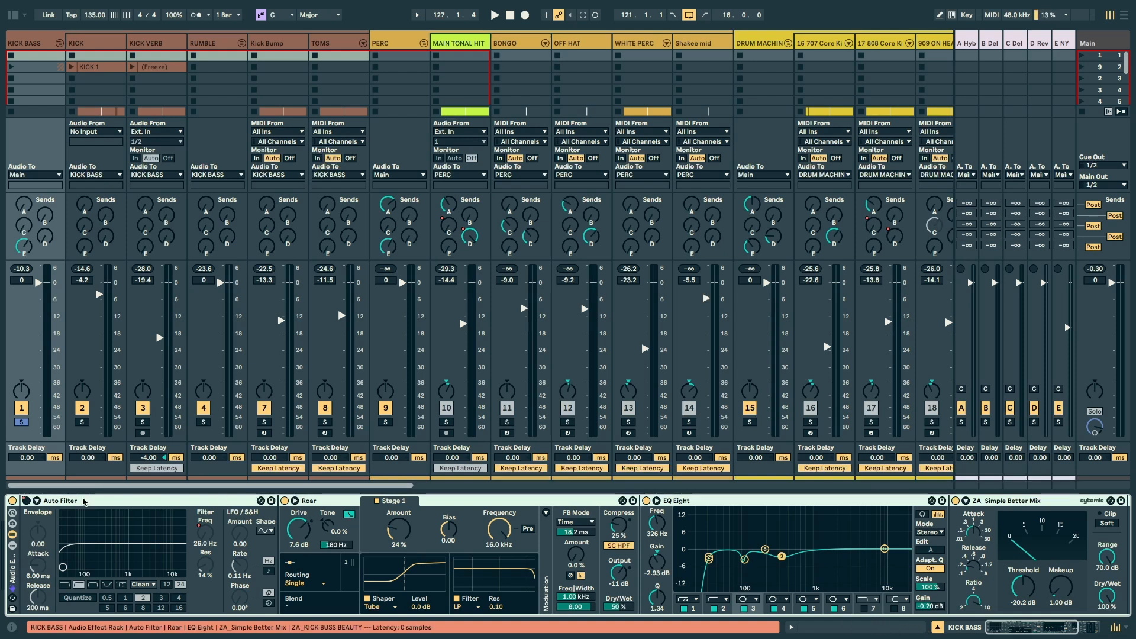
{"action": "left_click", "coordinate": [83, 502]}
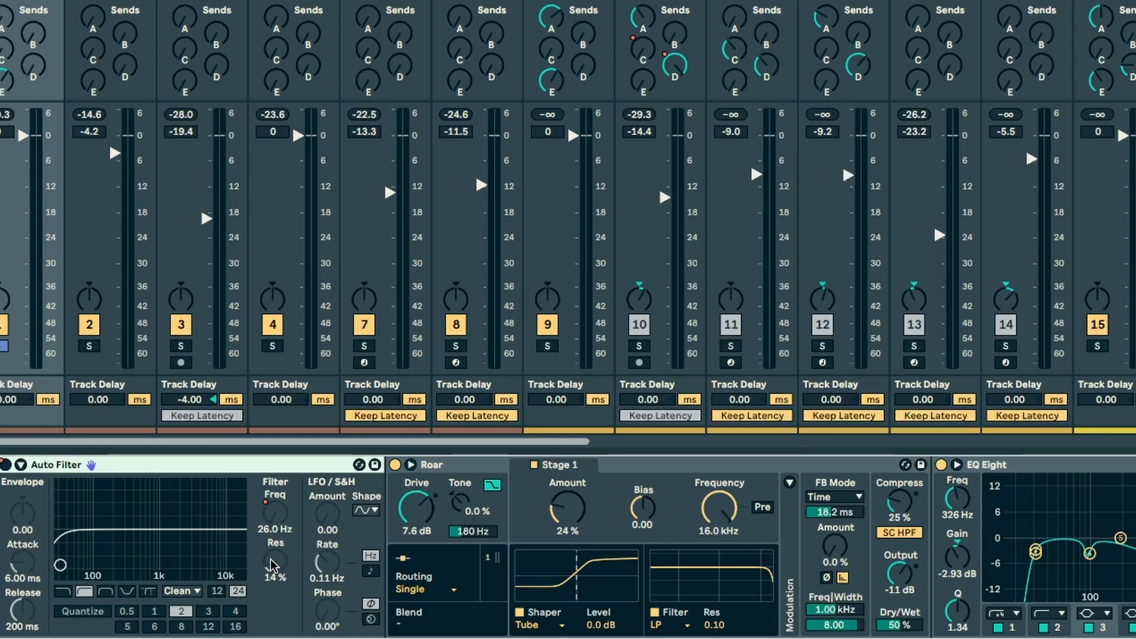
{"action": "left_click", "coordinate": [1061, 462]}
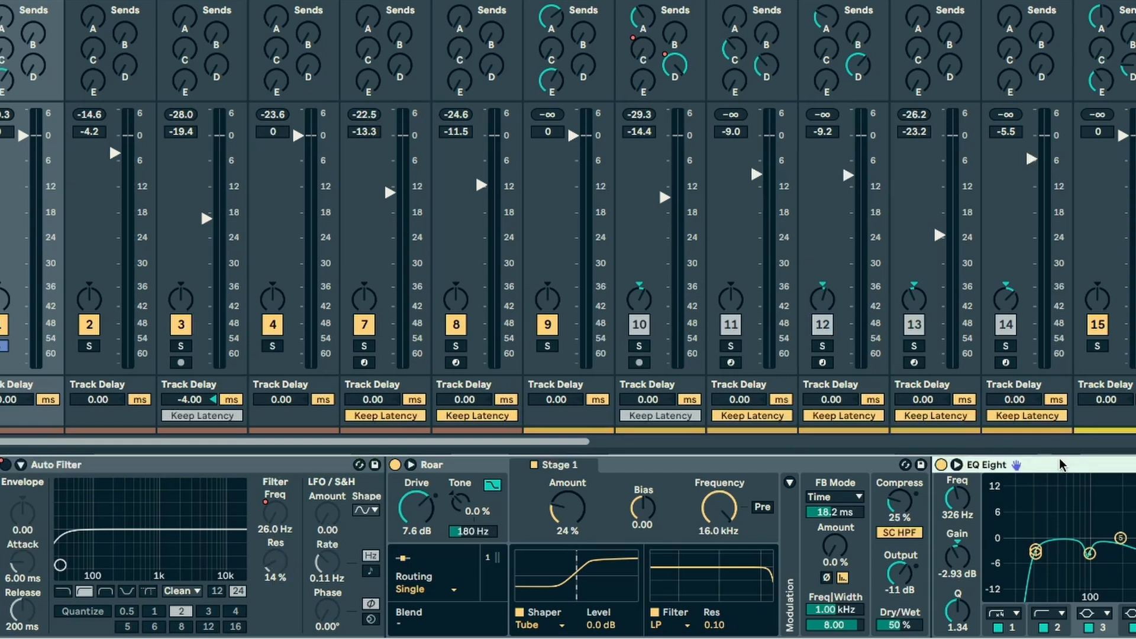
Step: Add an EQ Eight from the browser before the Auto Filter and set its low cut to 26 Hz
{"action": "key", "text": "alt+super+b"}
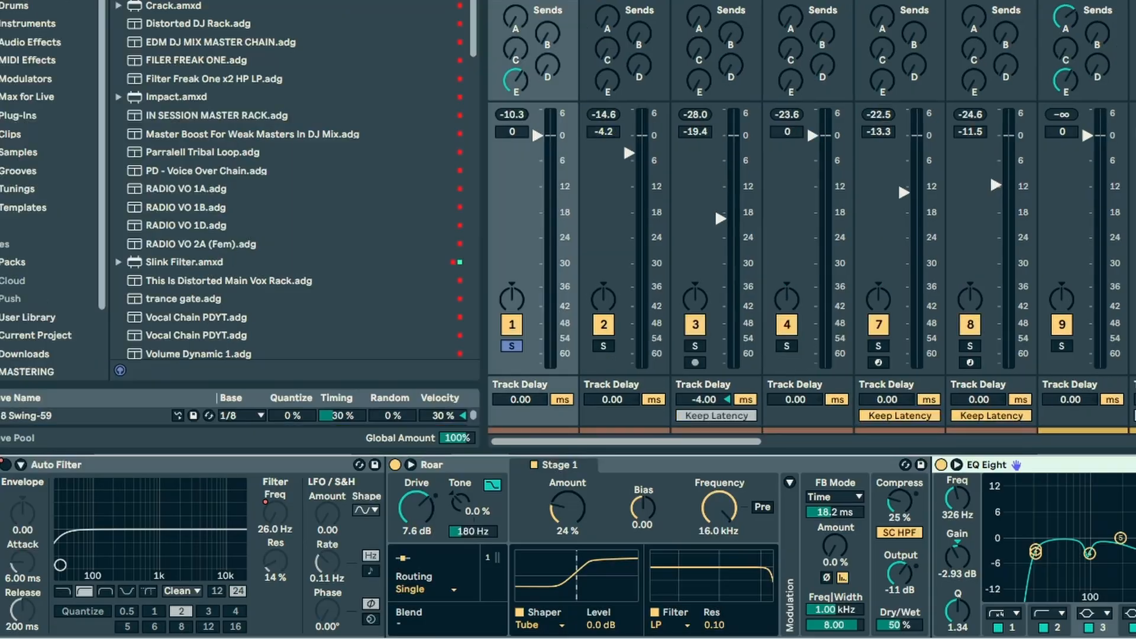
{"action": "left_click_drag", "start_coordinate": [136, 45], "coordinate": [30, 607]}
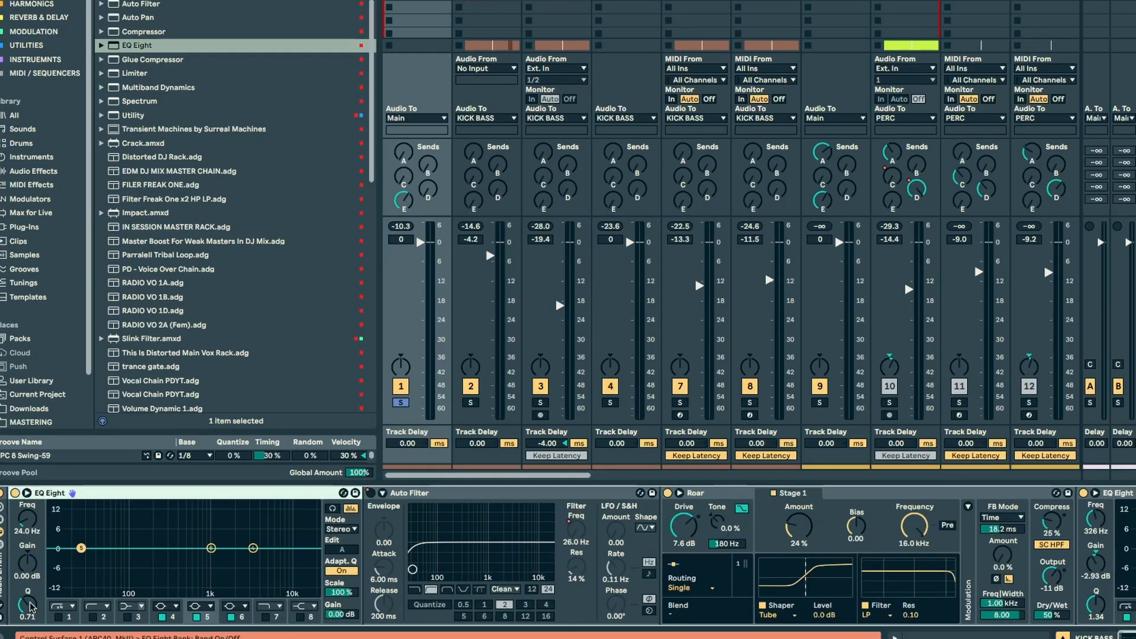
{"action": "left_click", "coordinate": [58, 617]}
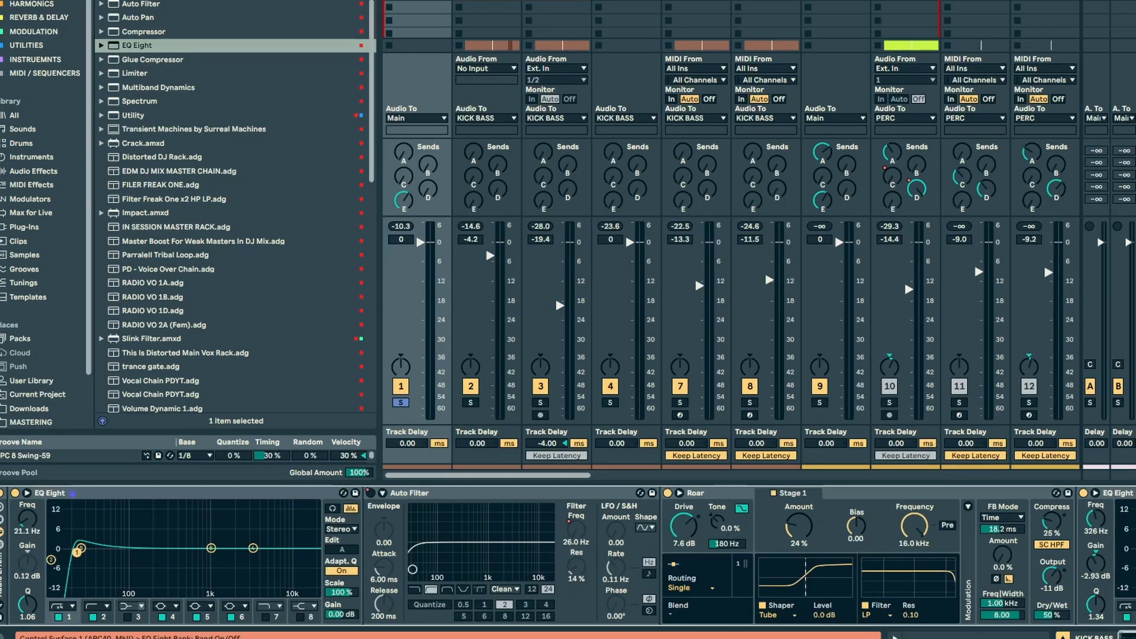
{"action": "left_click_drag", "start_coordinate": [76, 551], "coordinate": [72, 554]}
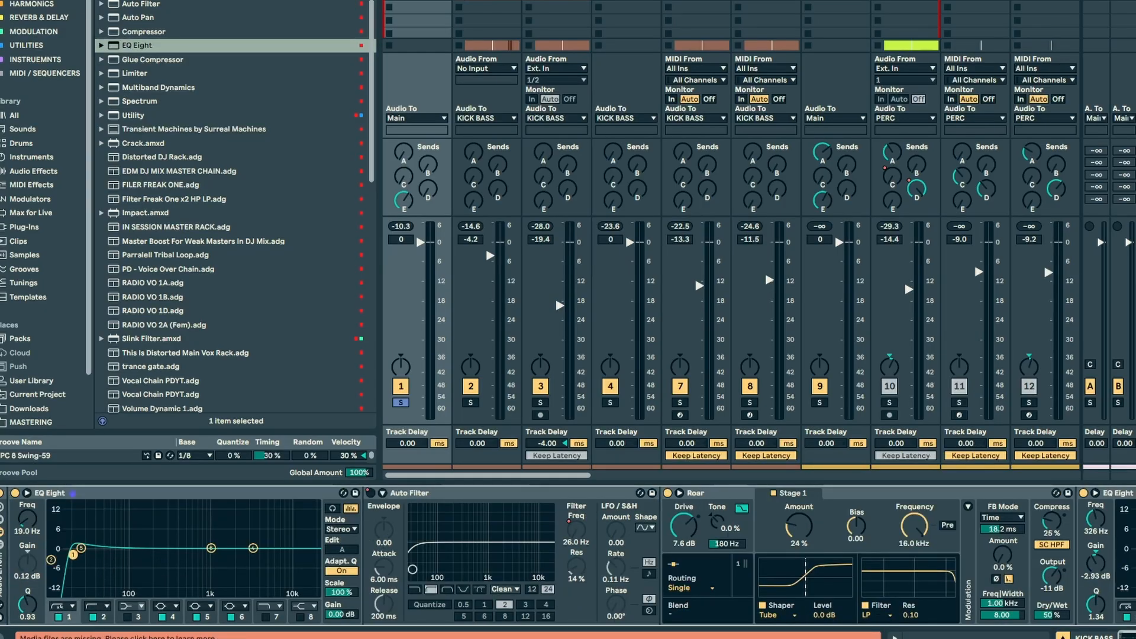
{"action": "left_click", "coordinate": [59, 617]}
{"action": "left_click", "coordinate": [24, 525]}
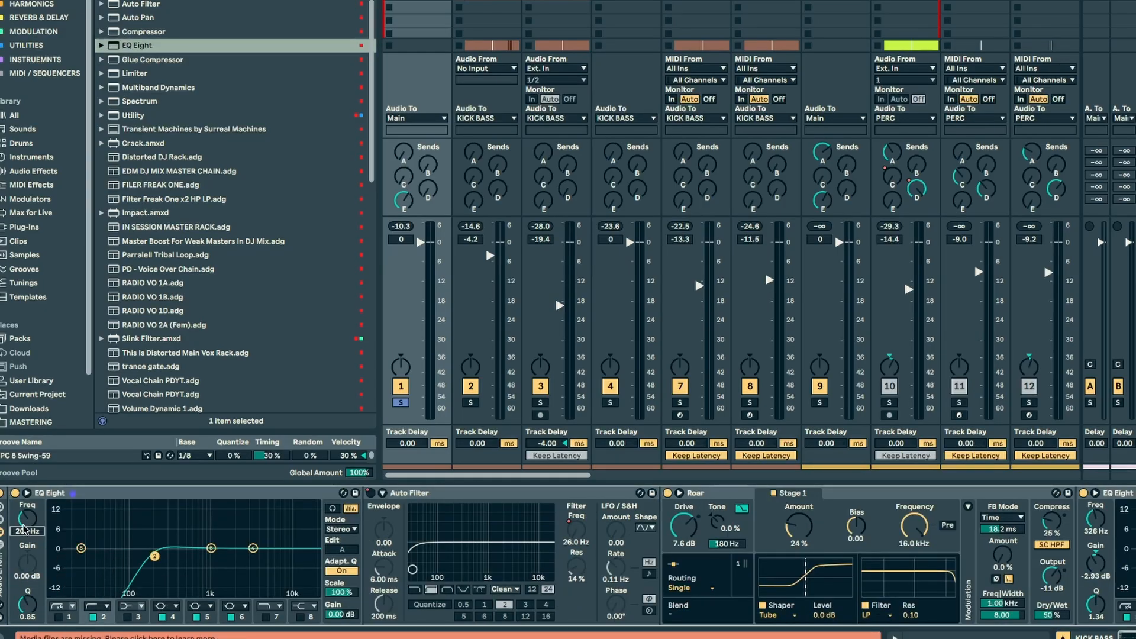
{"action": "type", "text": "26"}
{"action": "key", "text": "Return"}
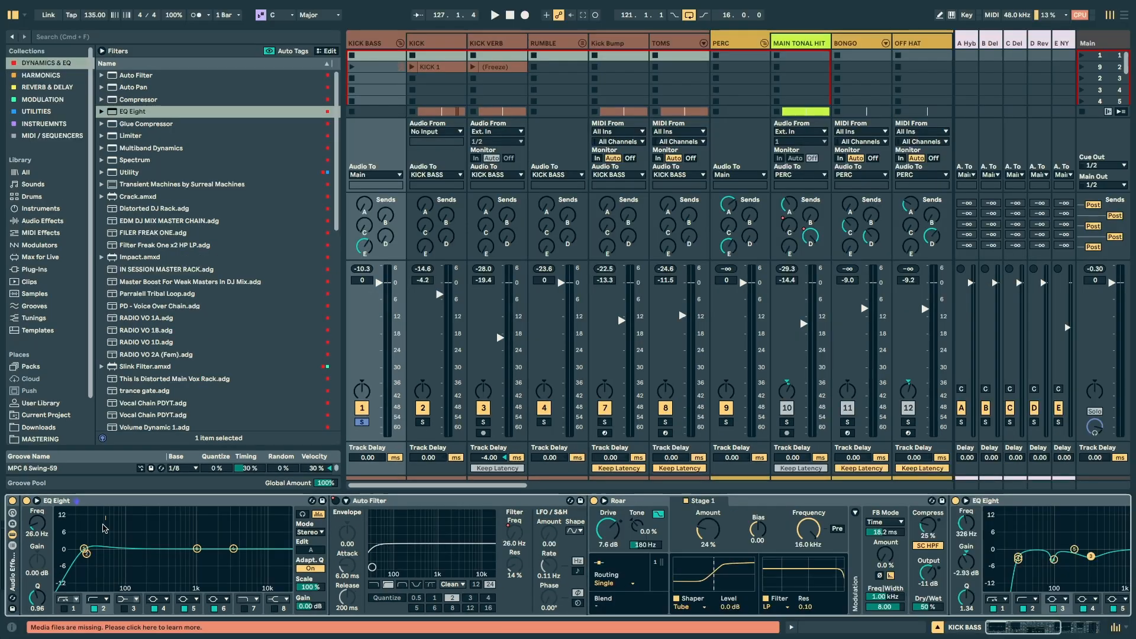
Step: Fold and remove the EQ Eight added before the Auto Filter, and select the Auto Filter
{"action": "left_click_drag", "start_coordinate": [105, 509], "coordinate": [70, 578]}
{"action": "double_click", "coordinate": [51, 502]}
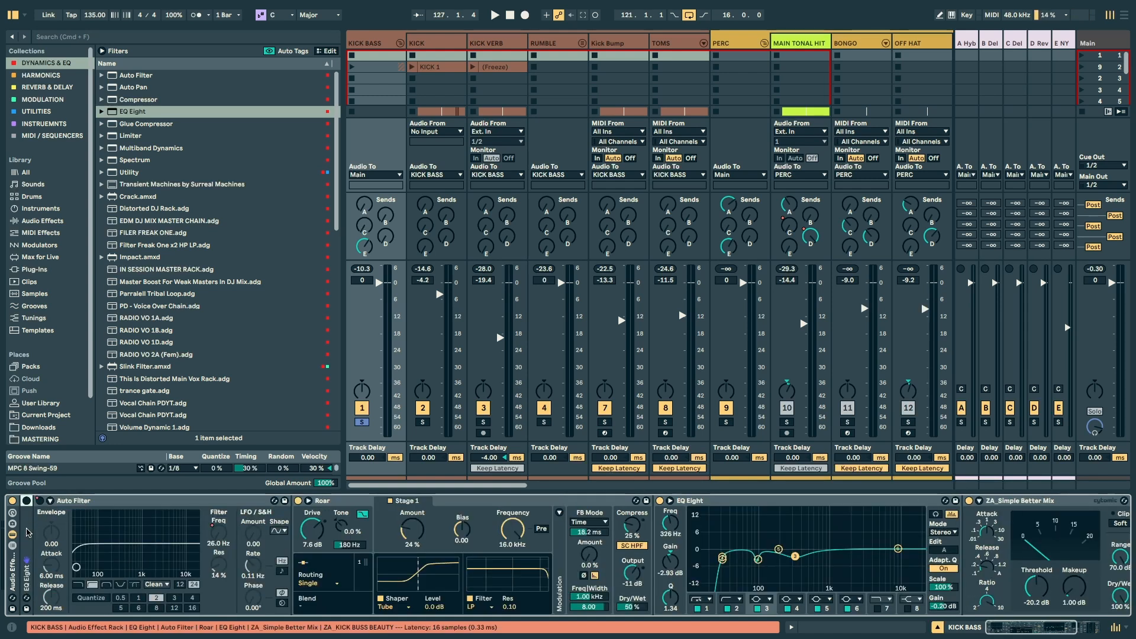
{"action": "left_click", "coordinate": [67, 500]}
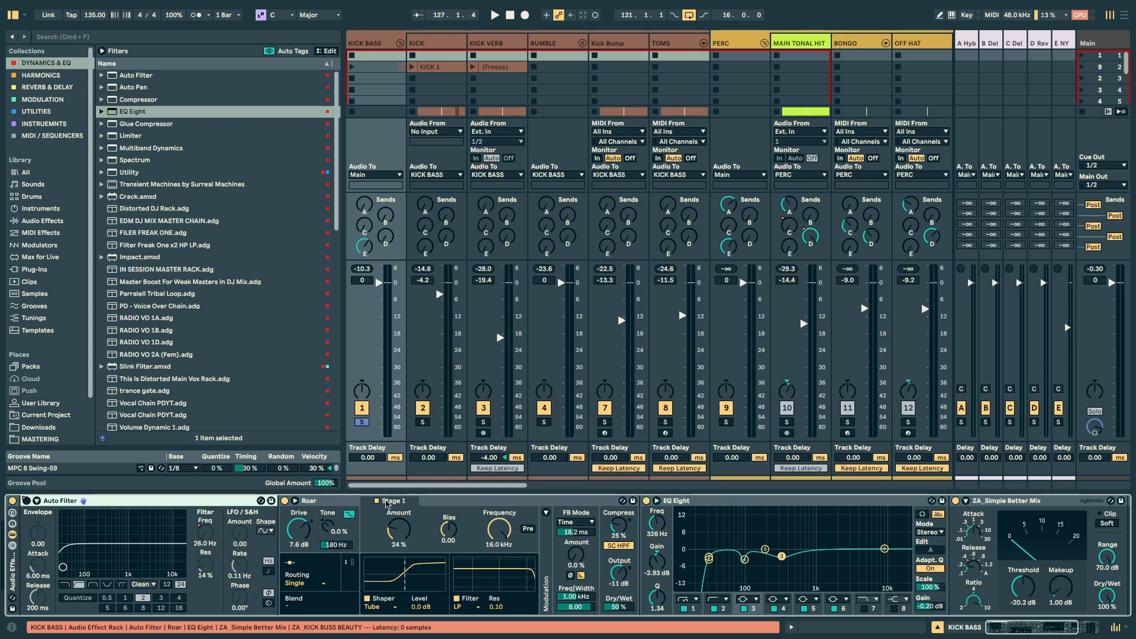
Step: Select Roar and bypass the ZA_KICK BUSS BEAUTY, ZA_Simple Better Mix and EQ Eight devices of the KICK BASS group
{"action": "left_click", "coordinate": [387, 533]}
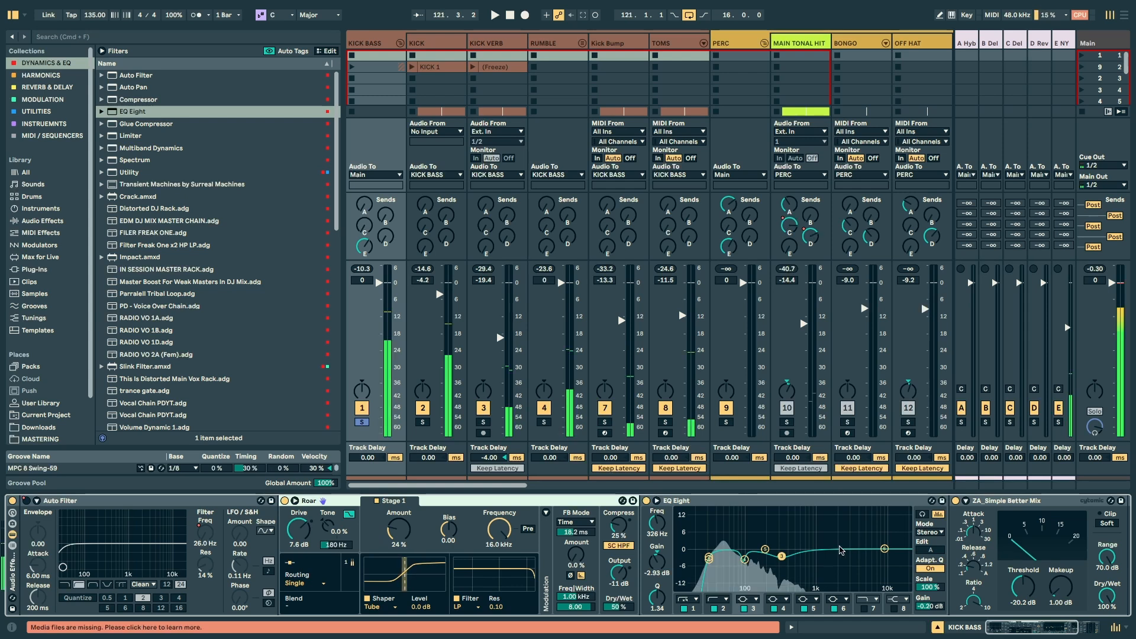
{"action": "scroll", "coordinate": [868, 532], "scroll_direction": "right", "scroll_amount": 3}
{"action": "scroll", "coordinate": [868, 520], "scroll_direction": "right", "scroll_amount": 3}
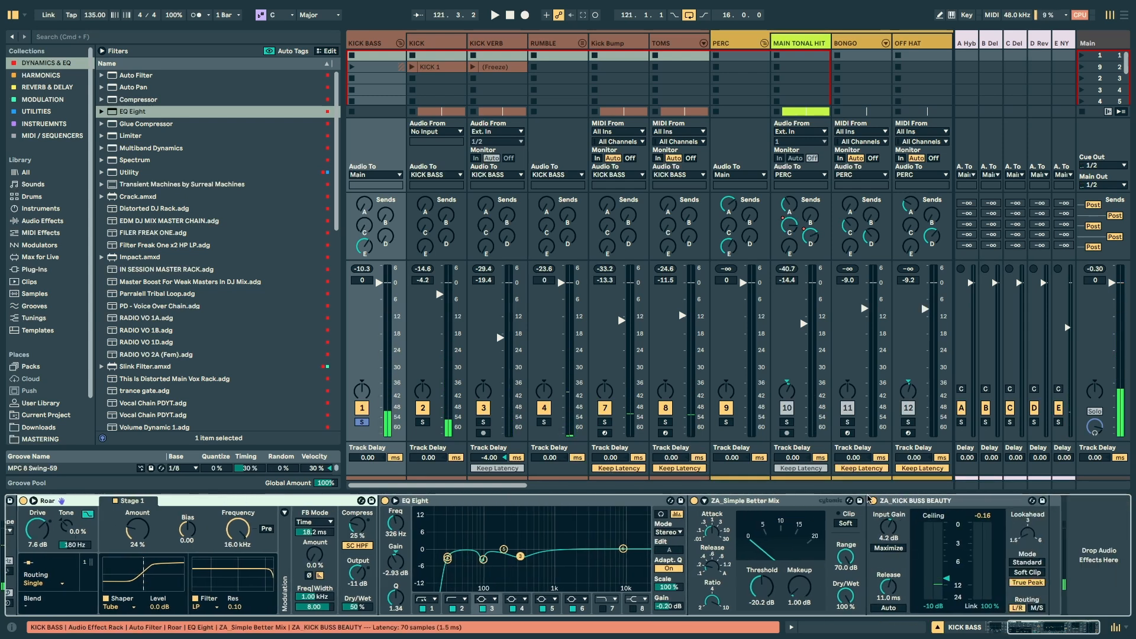
{"action": "left_click", "coordinate": [880, 501]}
{"action": "left_click", "coordinate": [873, 501]}
{"action": "left_click", "coordinate": [693, 501]}
{"action": "left_click", "coordinate": [385, 501]}
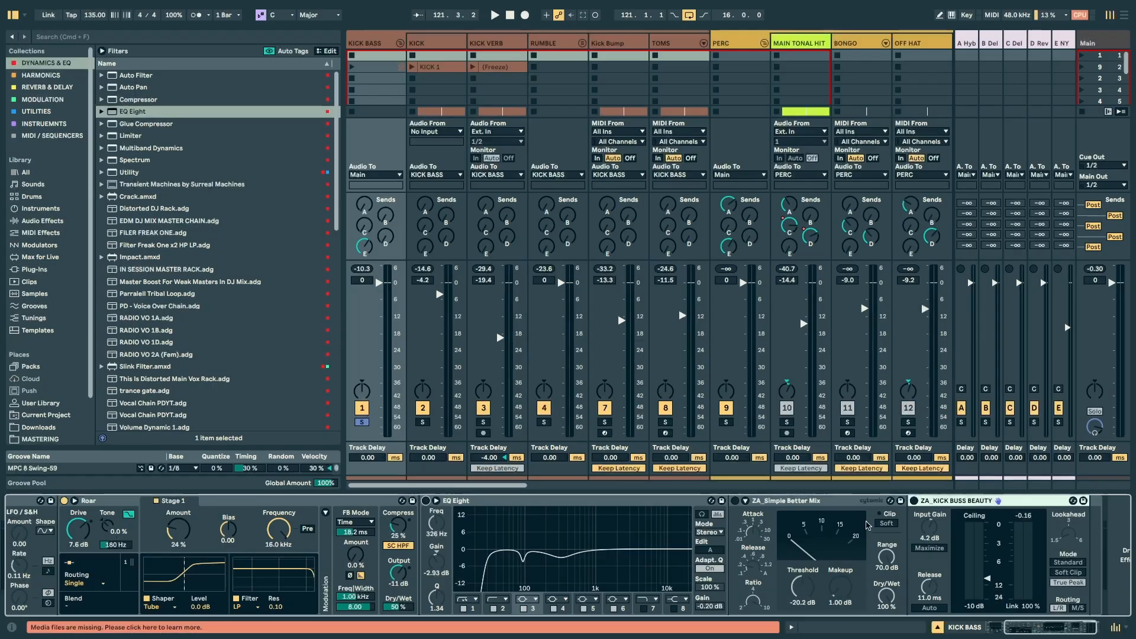
{"action": "scroll", "coordinate": [650, 459], "scroll_direction": "left", "scroll_amount": 5}
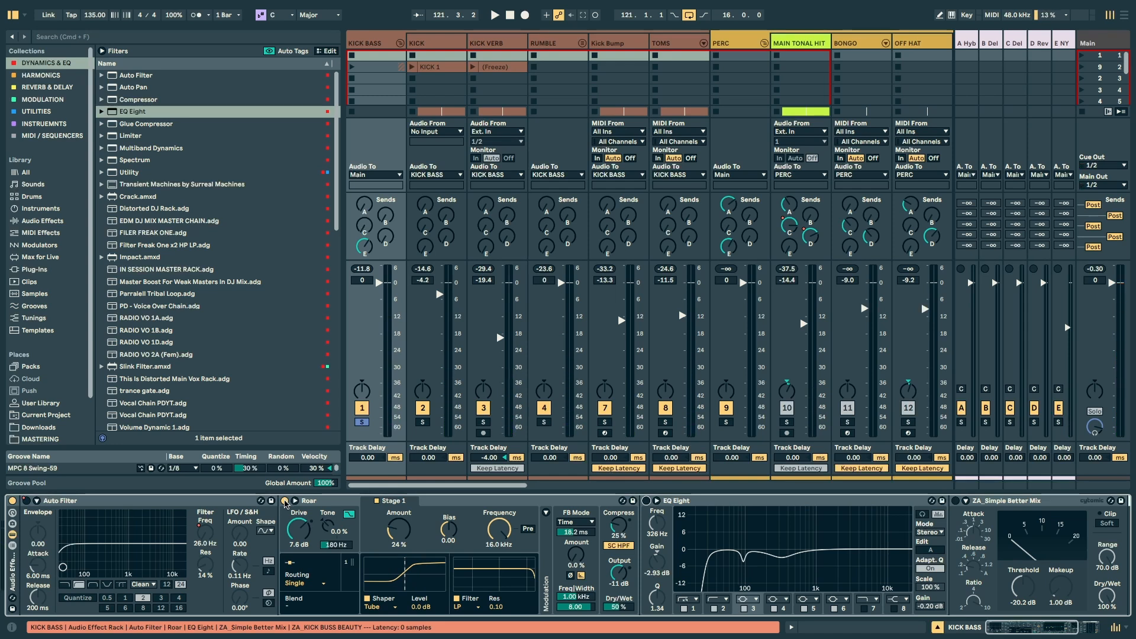
Step: Play the KICK BASS group and compare its sound with Roar off and on
{"action": "left_click", "coordinate": [284, 501]}
{"action": "key", "text": "space"}
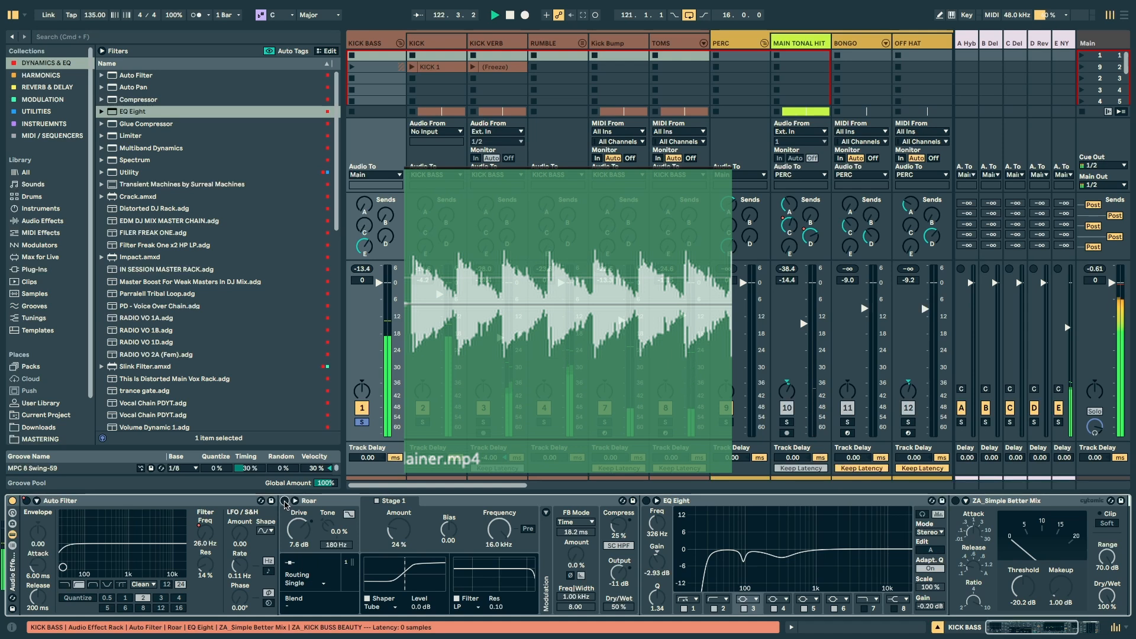
{"action": "left_click", "coordinate": [285, 501]}
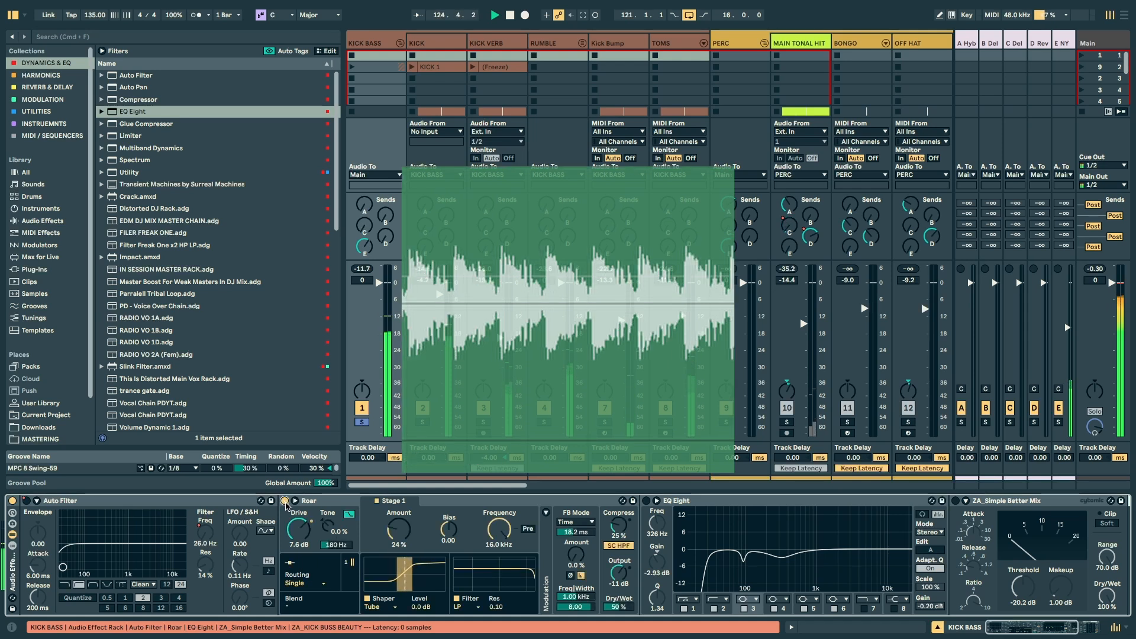
{"action": "left_click", "coordinate": [285, 502]}
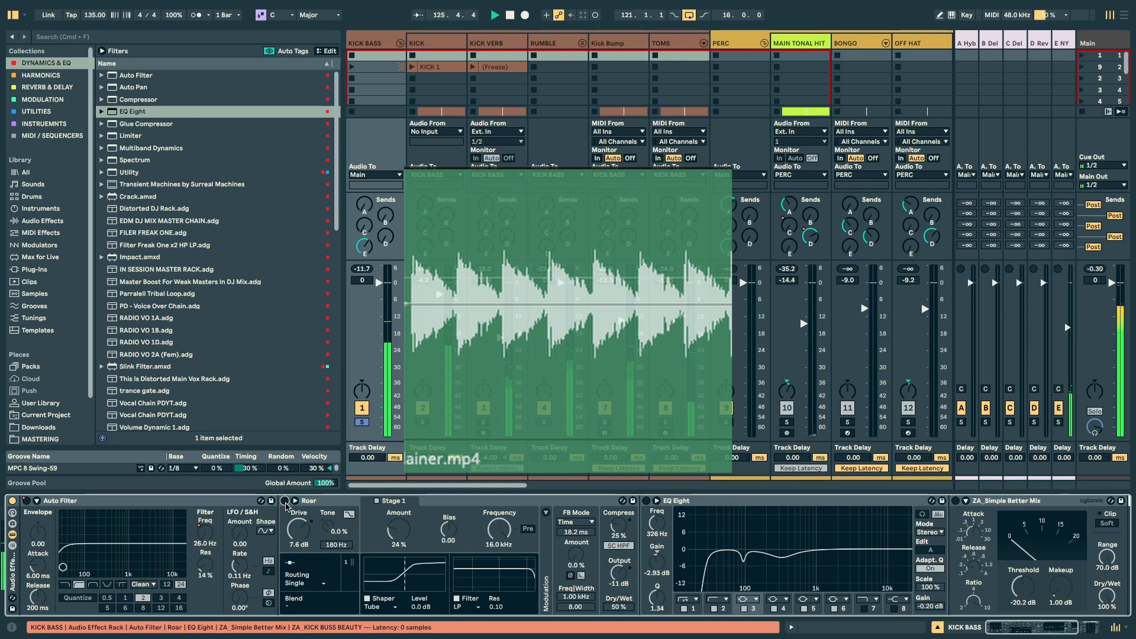
{"action": "left_click", "coordinate": [284, 501]}
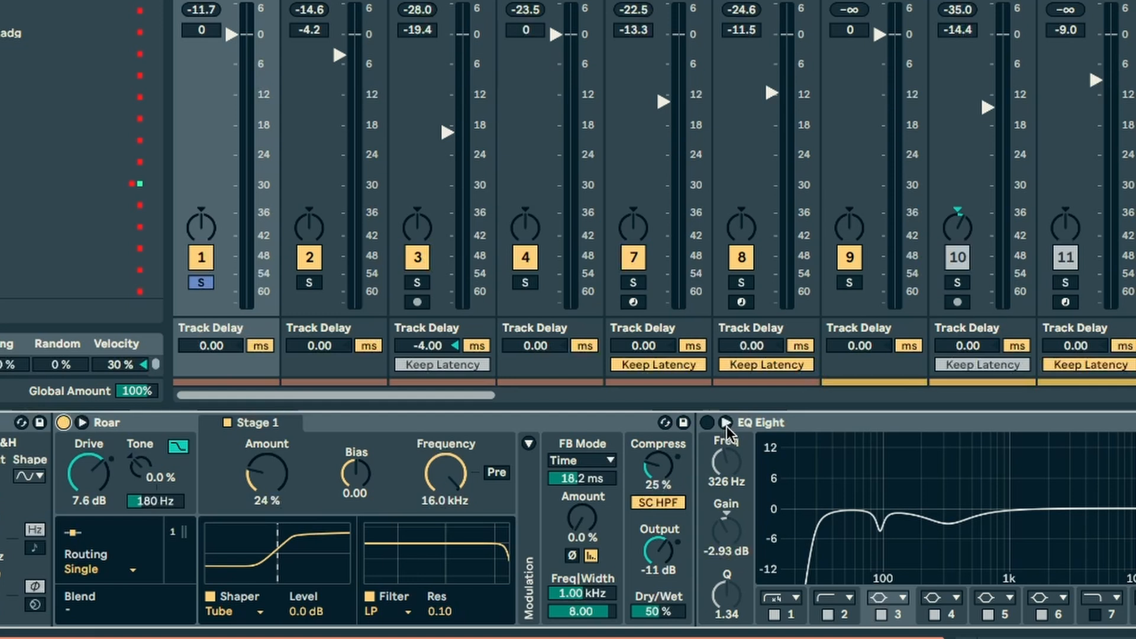
Step: Look through Roar's shaper types and routing modes, keeping Tube and Single
{"action": "left_click", "coordinate": [217, 613]}
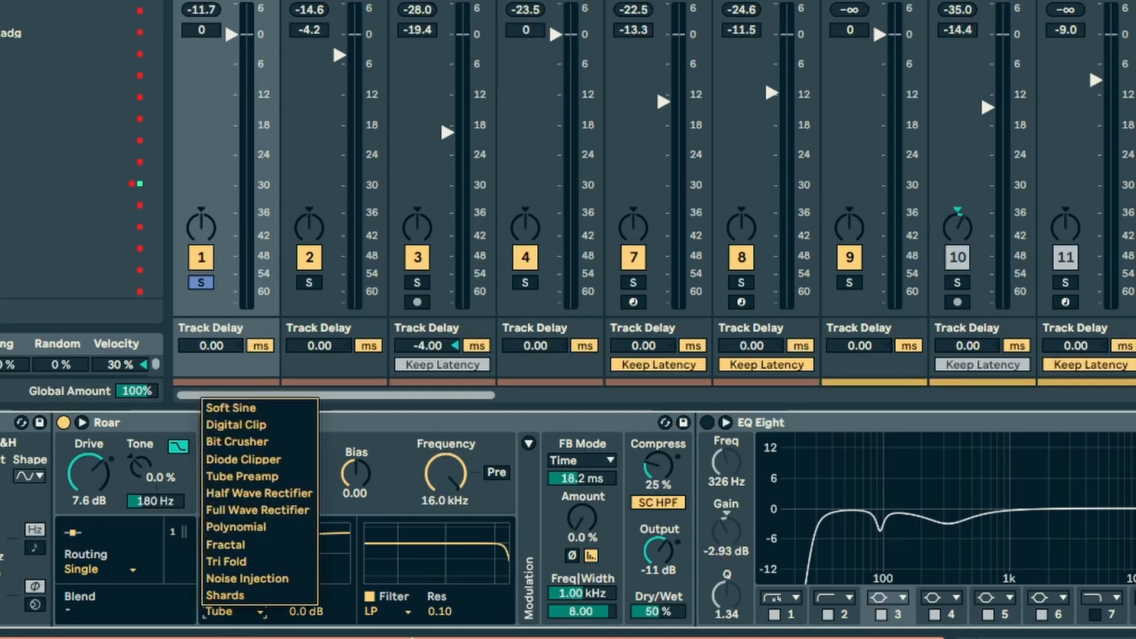
{"action": "left_click", "coordinate": [161, 444]}
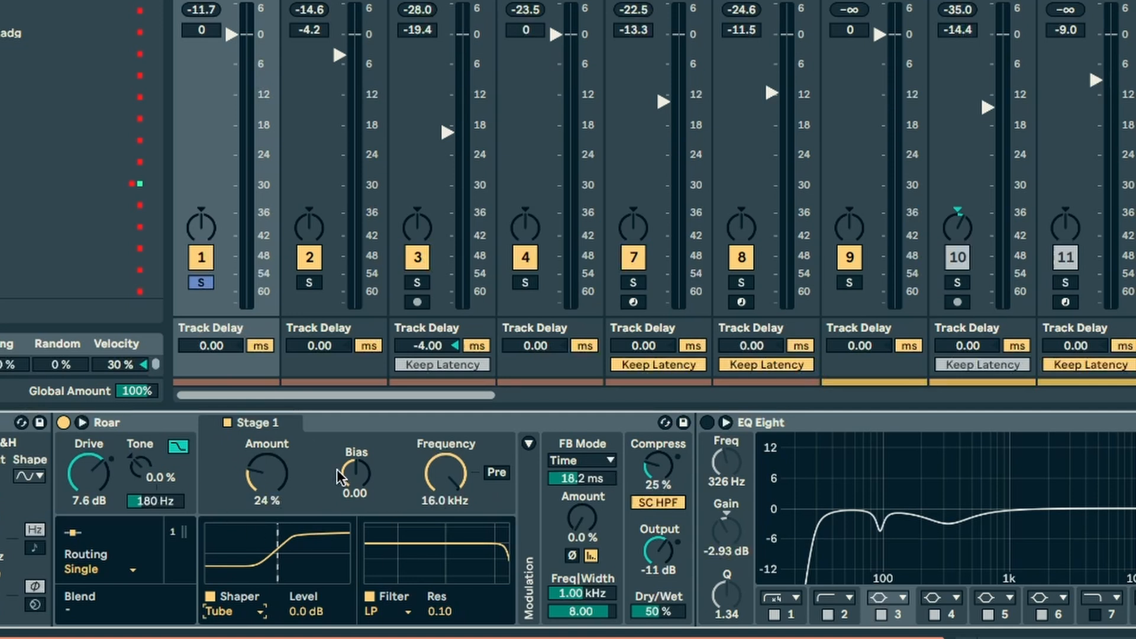
{"action": "left_click", "coordinate": [102, 571]}
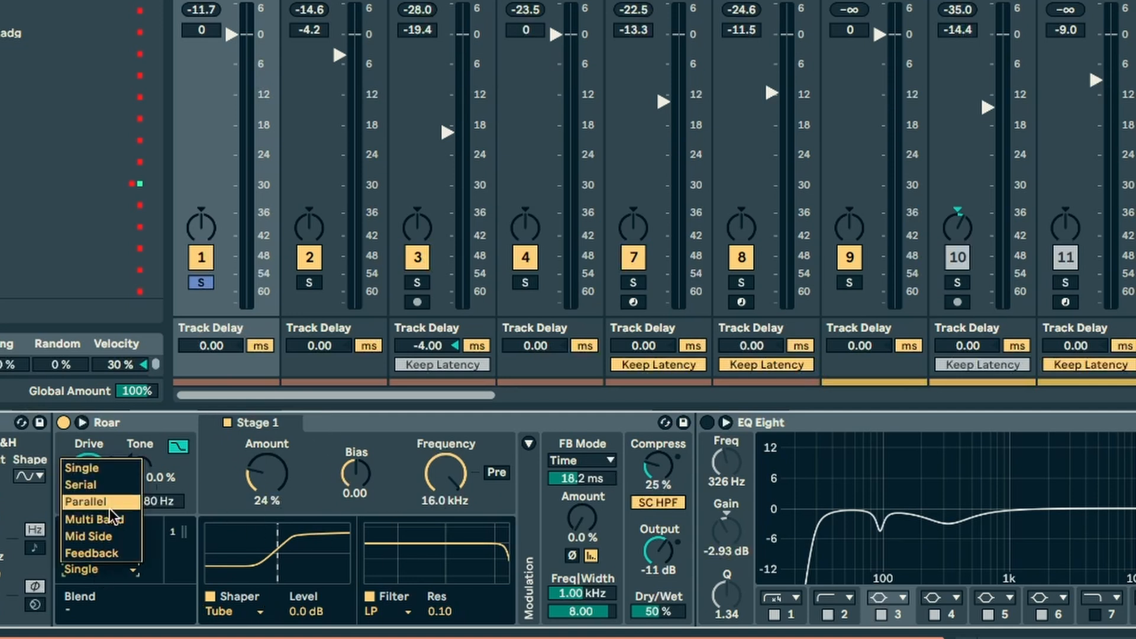
{"action": "left_click", "coordinate": [731, 456]}
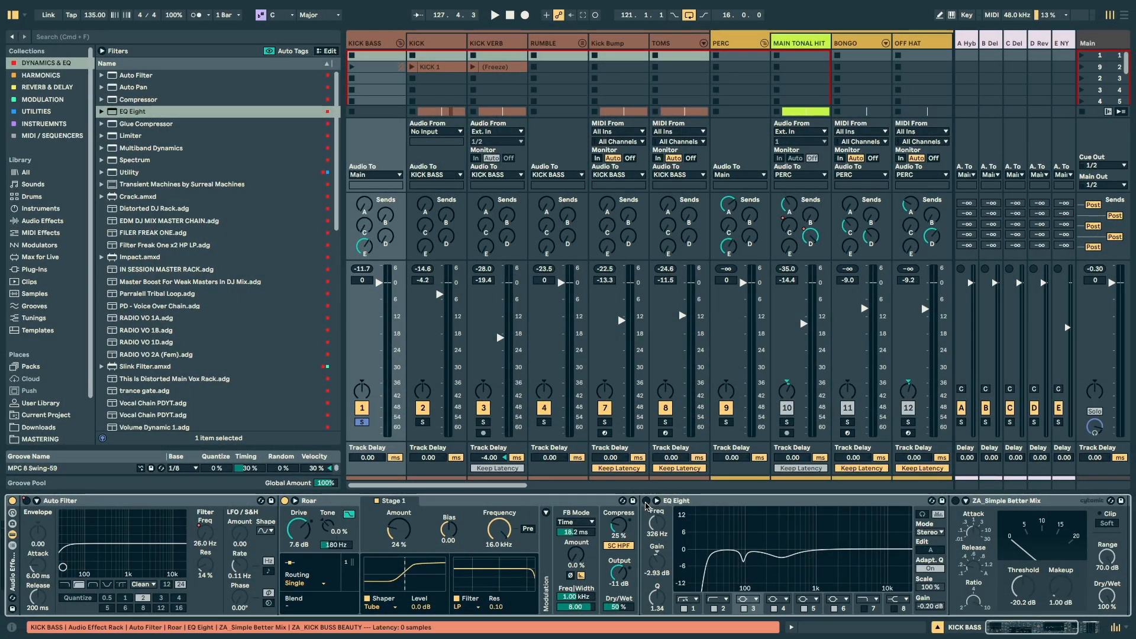
Step: Turn the KICK BASS group's EQ Eight back on and examine its curve alongside the KICK track's EQ
{"action": "left_click", "coordinate": [646, 501]}
{"action": "left_click", "coordinate": [427, 46]}
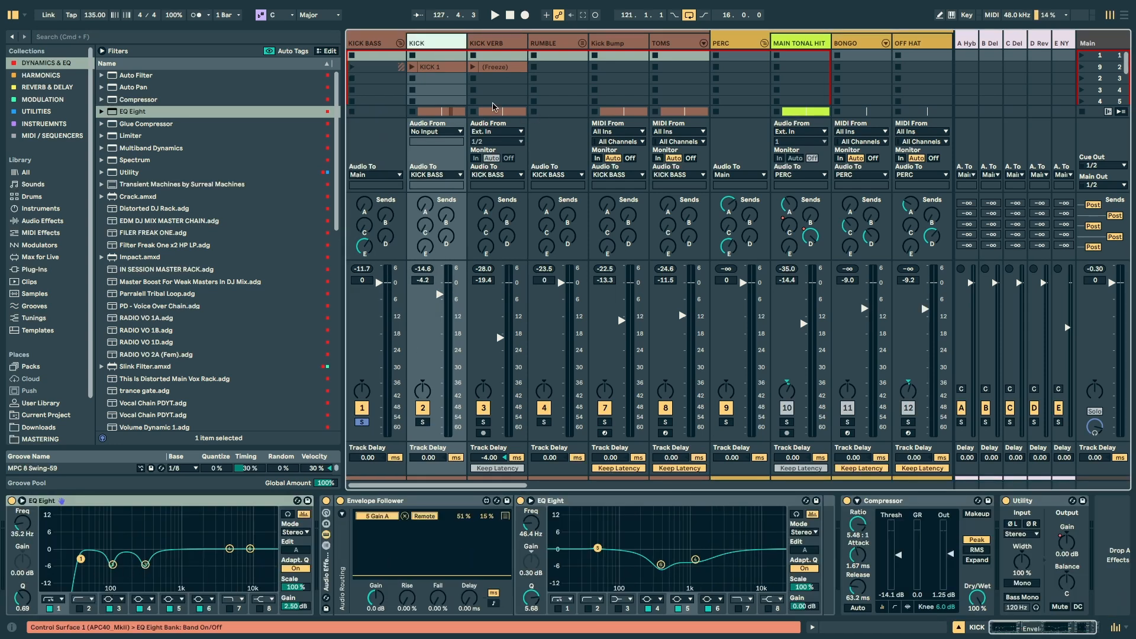
{"action": "left_click", "coordinate": [376, 43]}
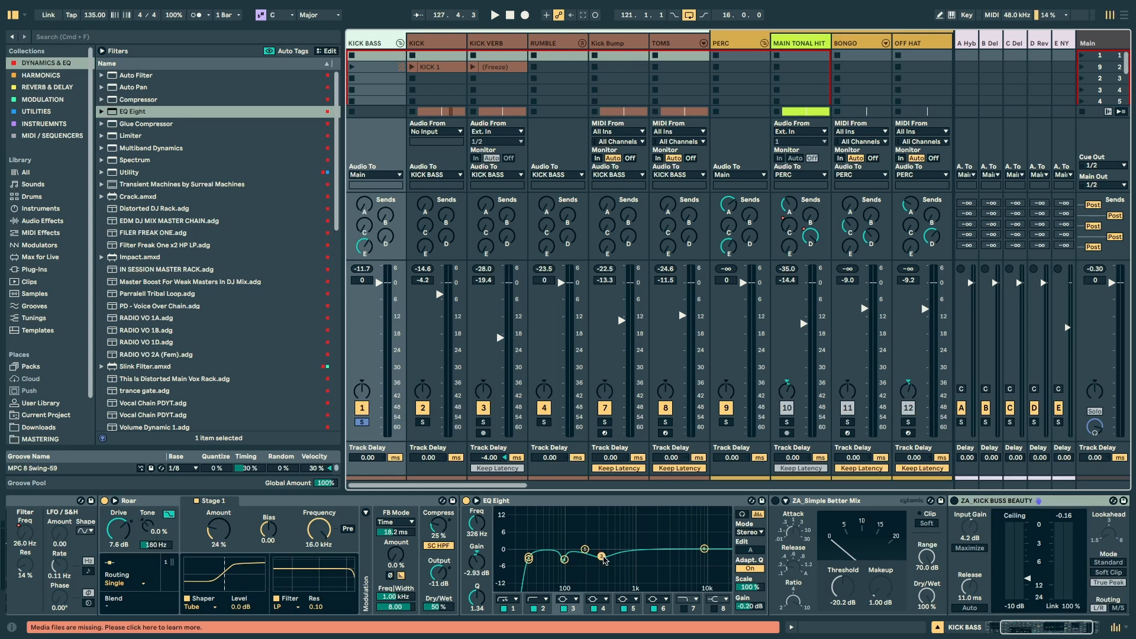
{"action": "left_click_drag", "start_coordinate": [616, 574], "coordinate": [553, 538]}
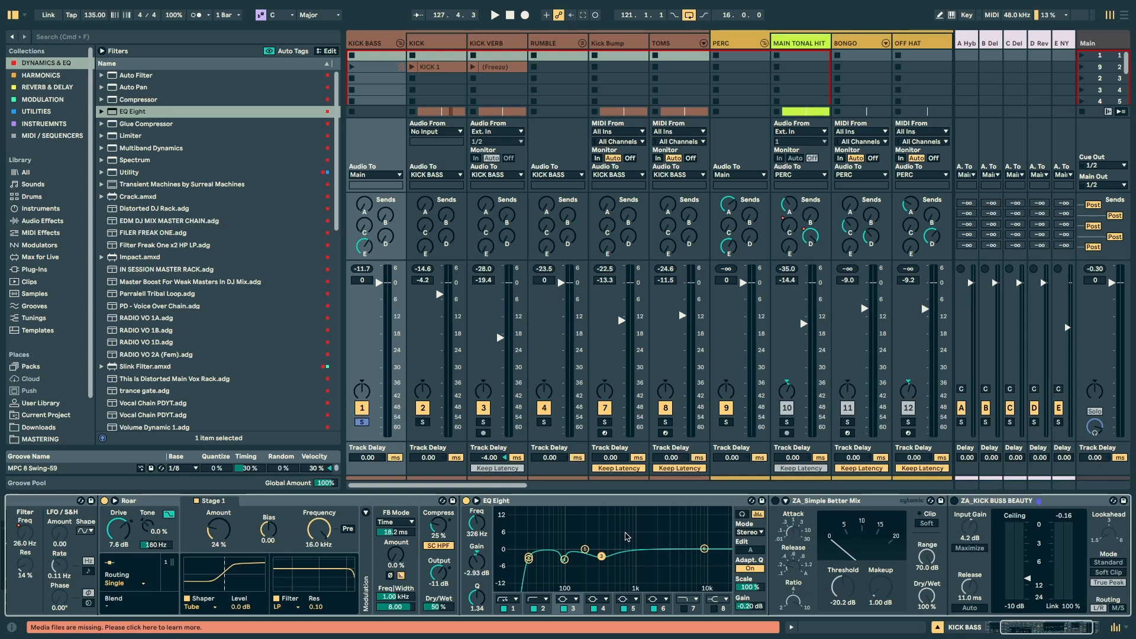
Step: Play the KICK BASS group and compare its sound with the EQ Eight off and on
{"action": "key", "text": "space"}
{"action": "left_click", "coordinate": [466, 501]}
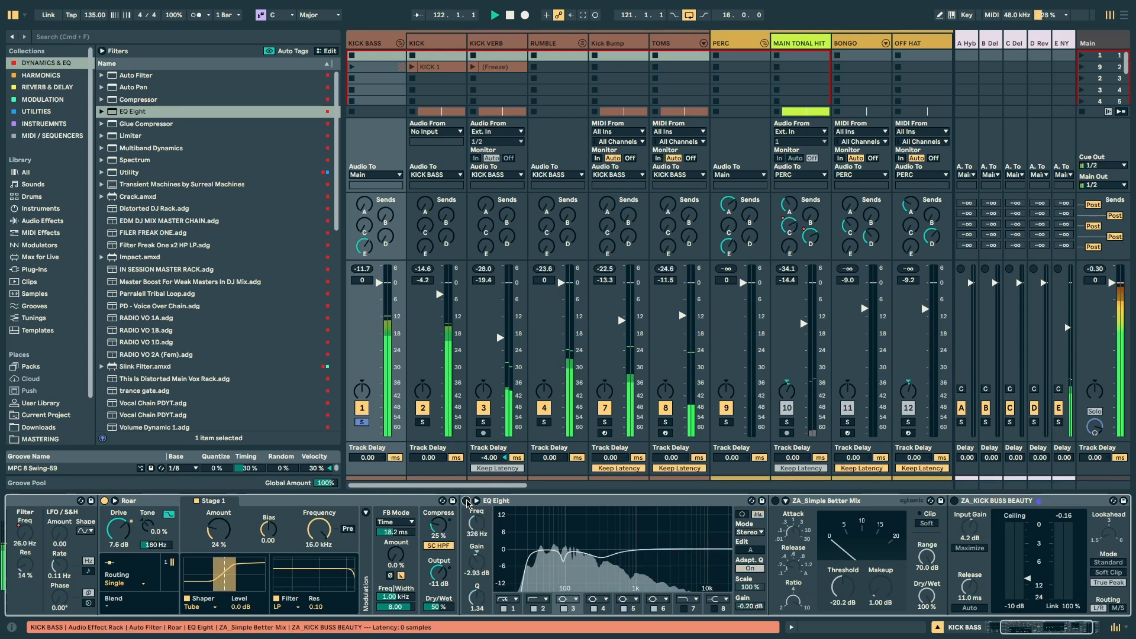
{"action": "left_click", "coordinate": [467, 500]}
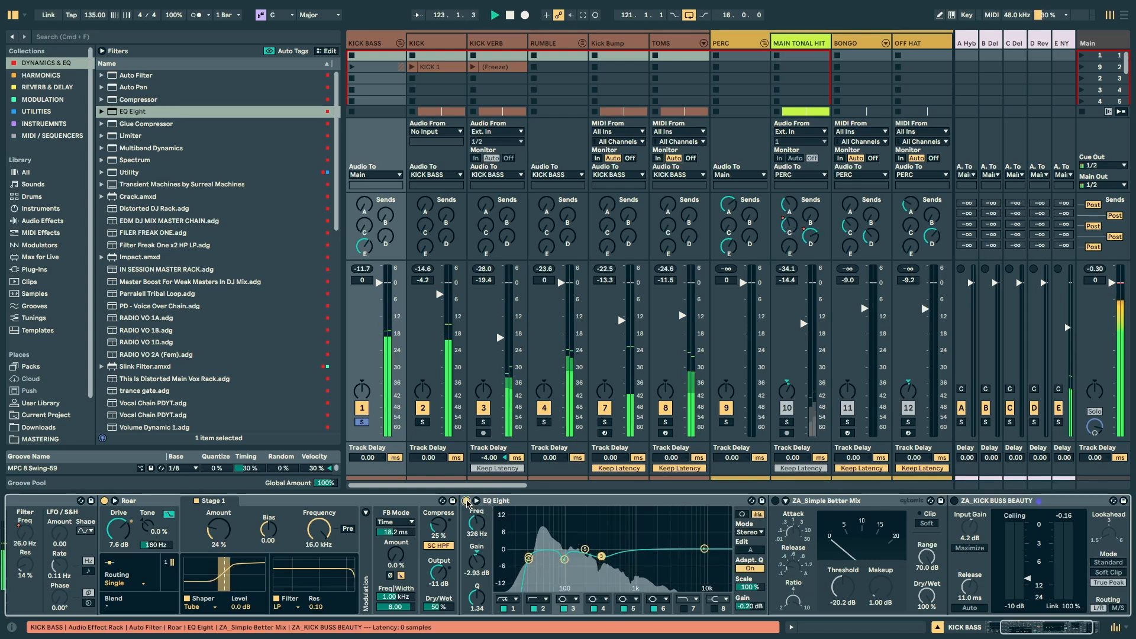
{"action": "key", "text": "space"}
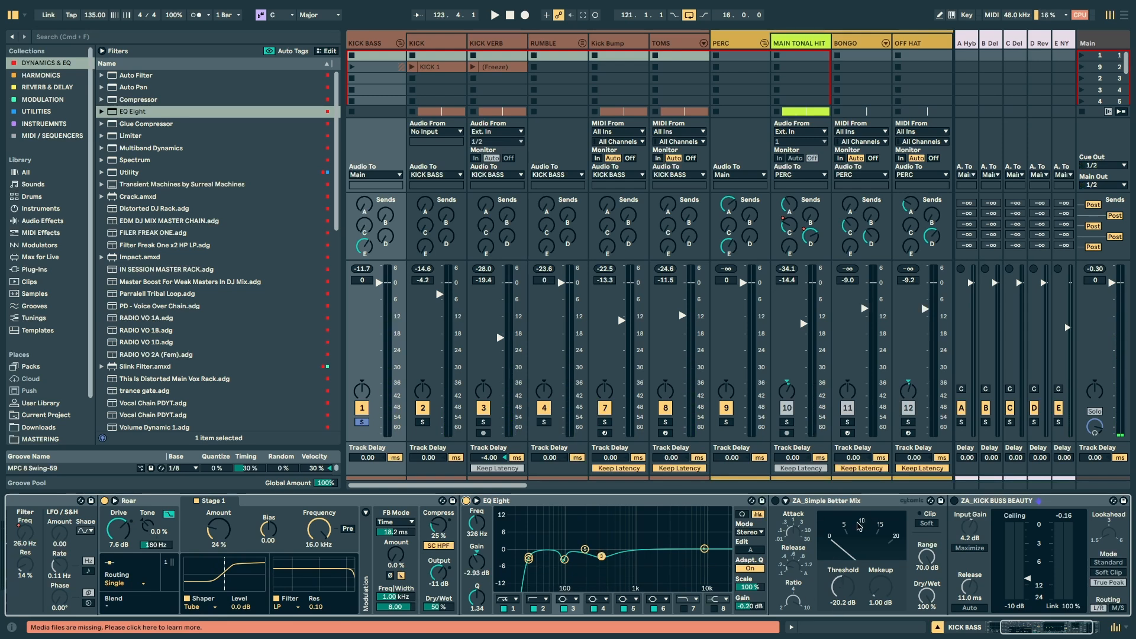
Step: Turn the ZA_Simple Better Mix compressor and ZA_KICK BUSS BEAUTY limiter back on while auditioning the KICK BASS group
{"action": "key", "text": "space"}
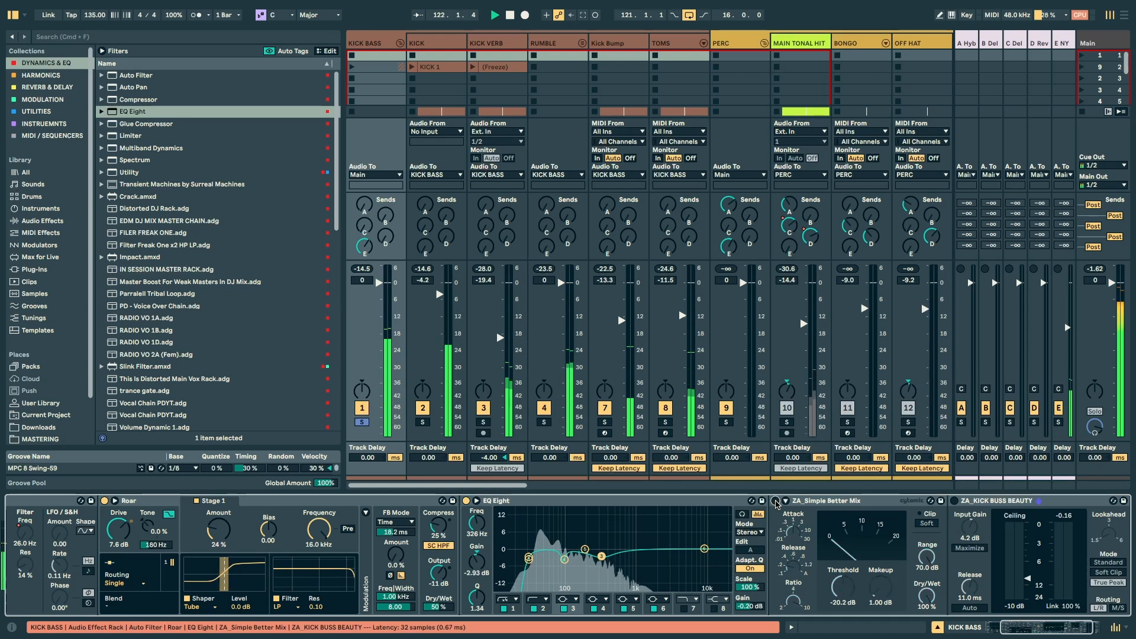
{"action": "left_click", "coordinate": [775, 500]}
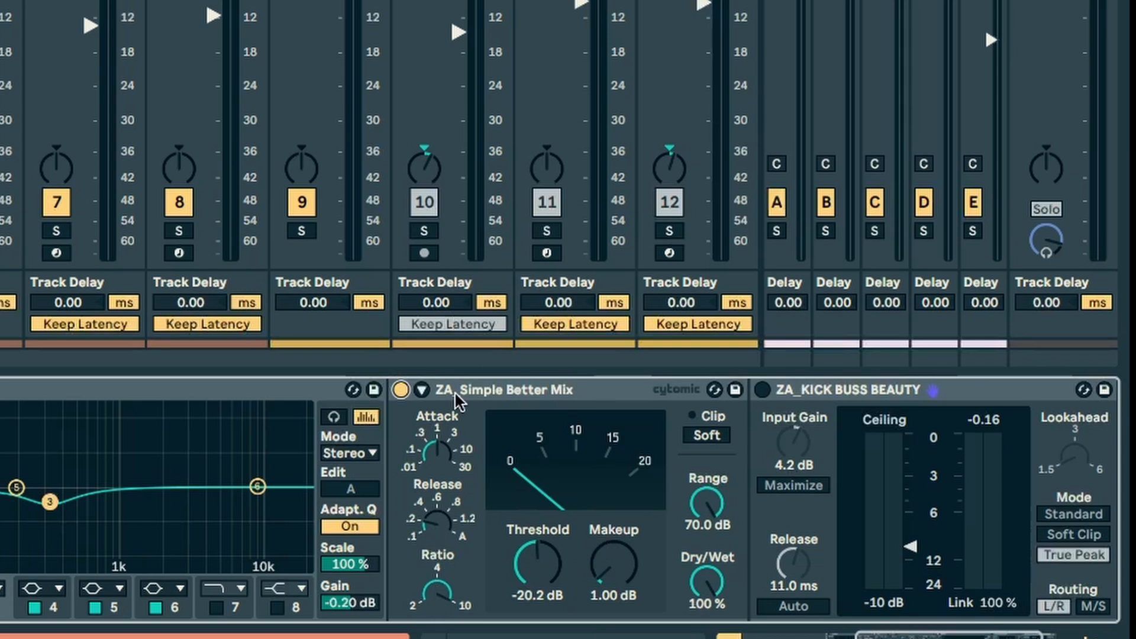
{"action": "left_click", "coordinate": [763, 395]}
{"action": "scroll", "coordinate": [559, 500], "scroll_direction": "right", "scroll_amount": 3}
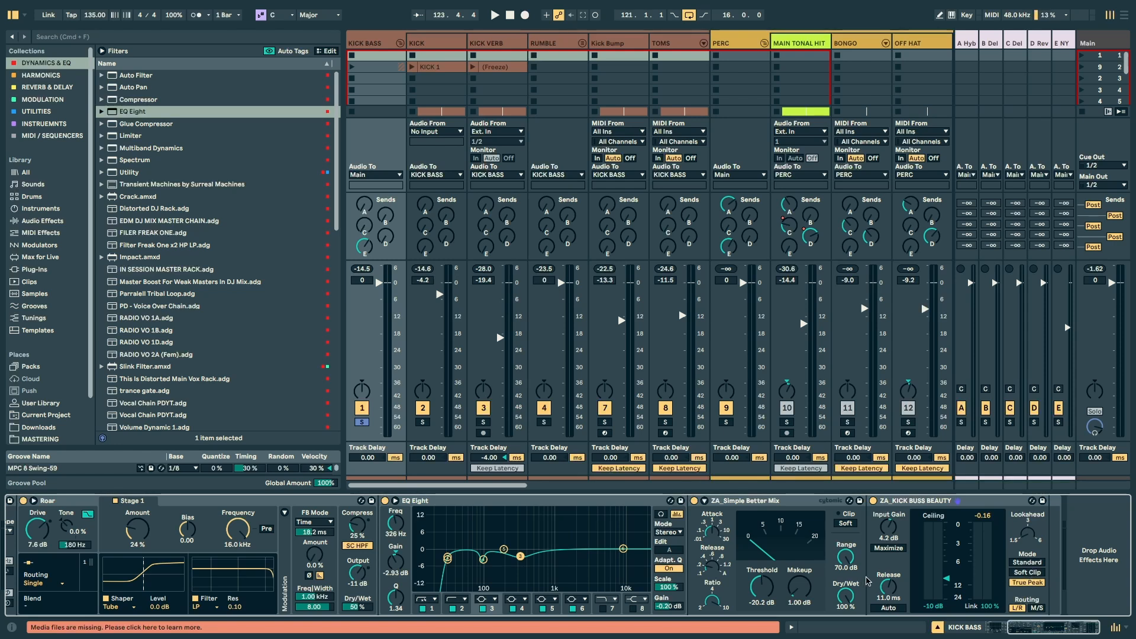
{"action": "key", "text": "space"}
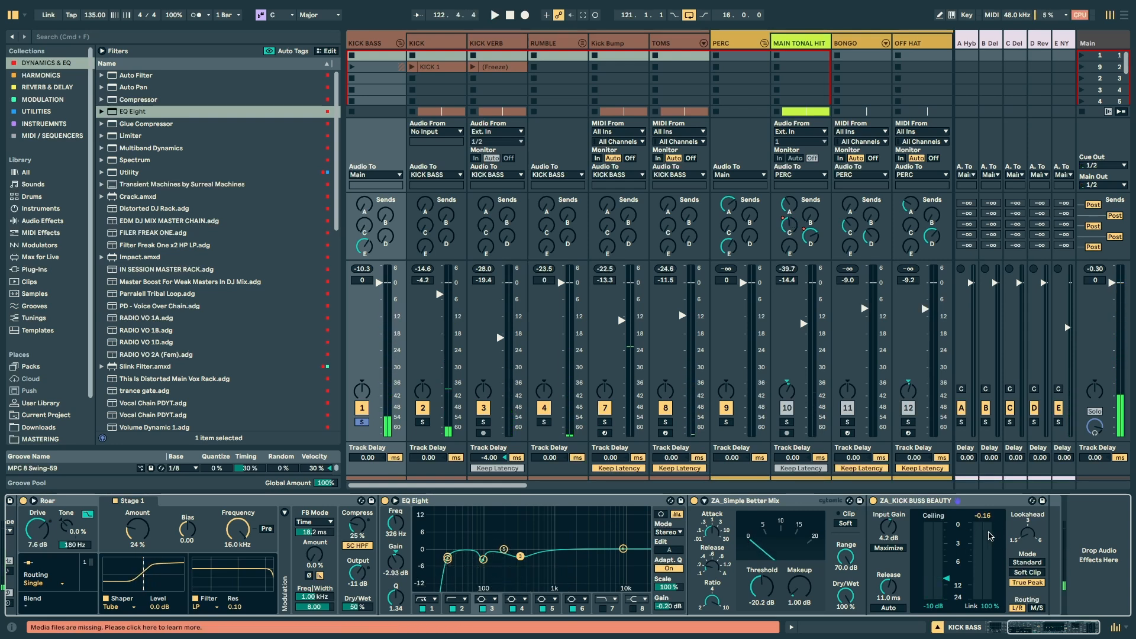
{"action": "key", "text": "space"}
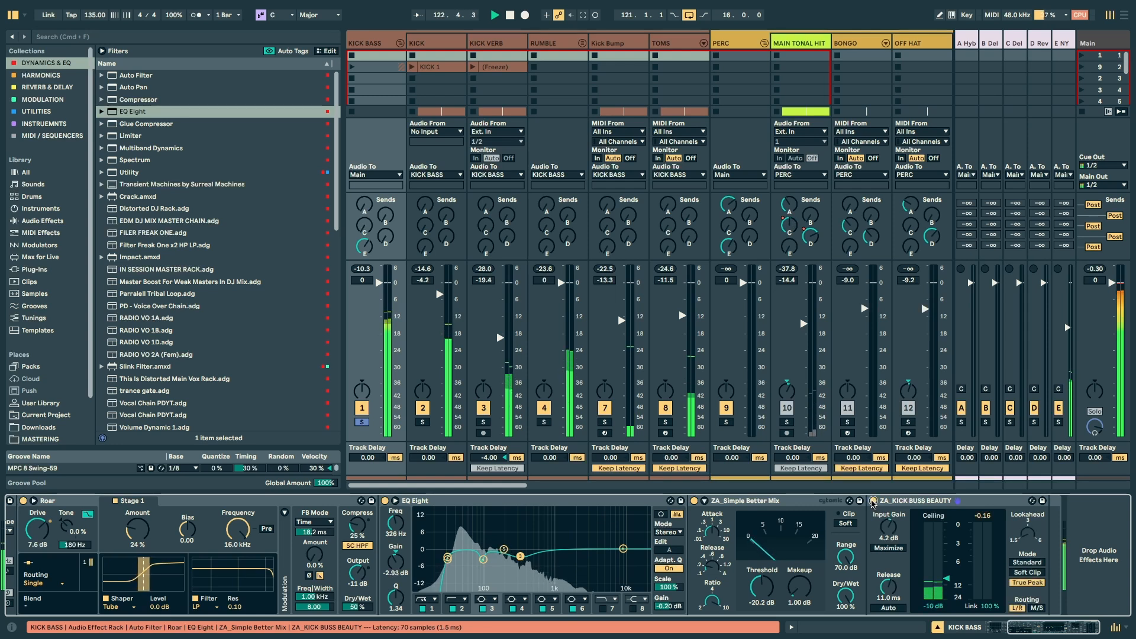
{"action": "key", "text": "space"}
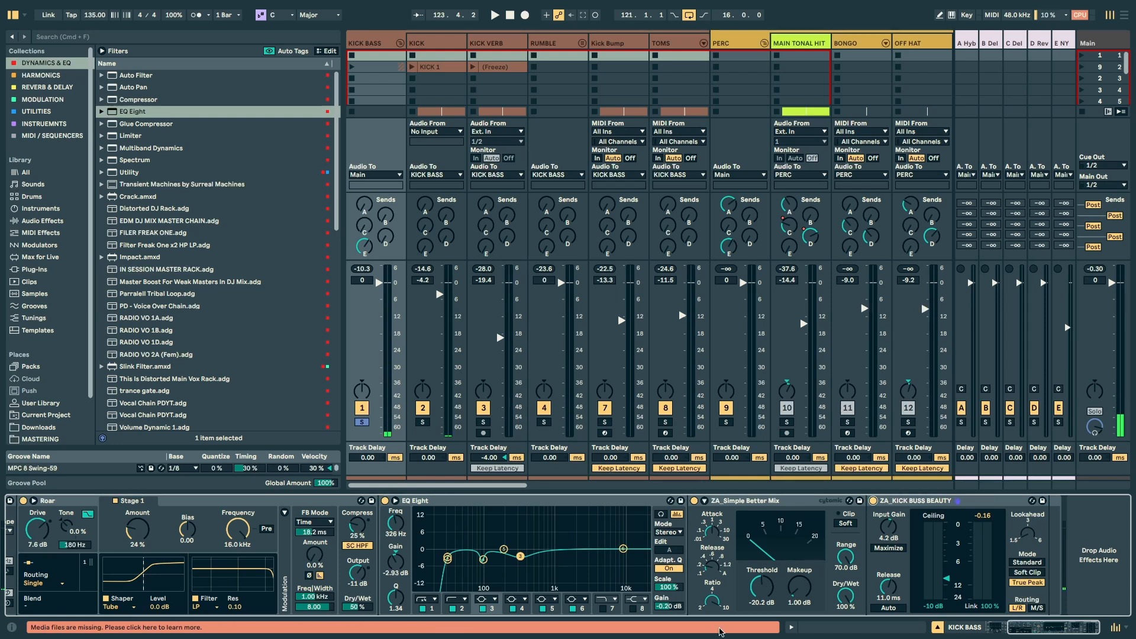
Step: Solo the E NY PAR COMP return, play it and examine its Compressor and EQ Eight
{"action": "left_click_drag", "start_coordinate": [1033, 629], "coordinate": [1009, 630]}
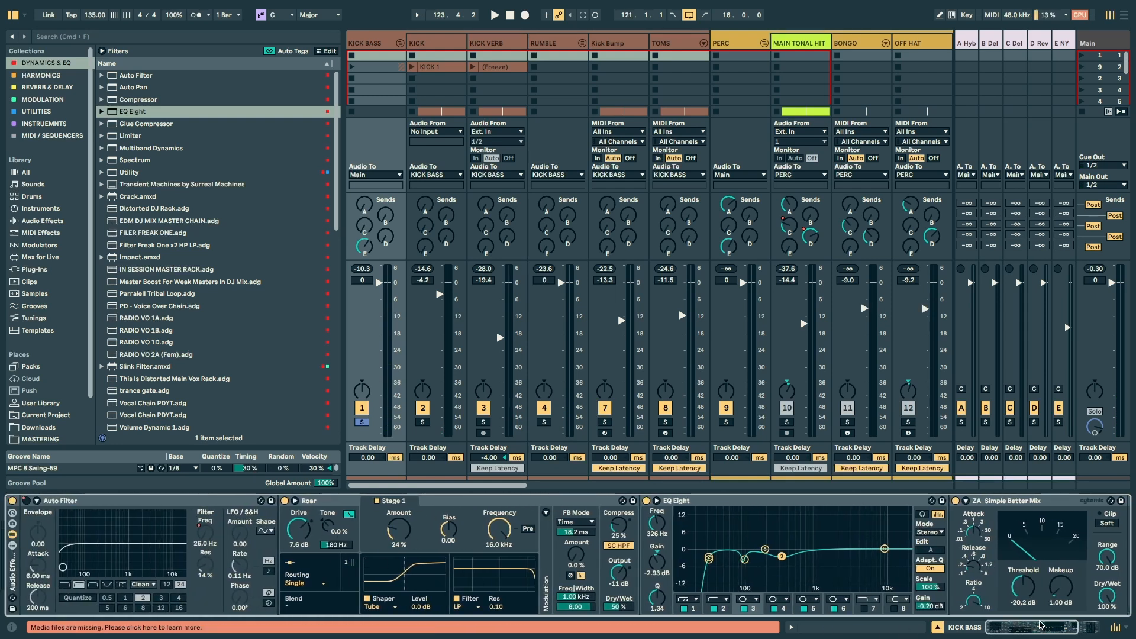
{"action": "left_click_drag", "start_coordinate": [1039, 624], "coordinate": [1062, 625]}
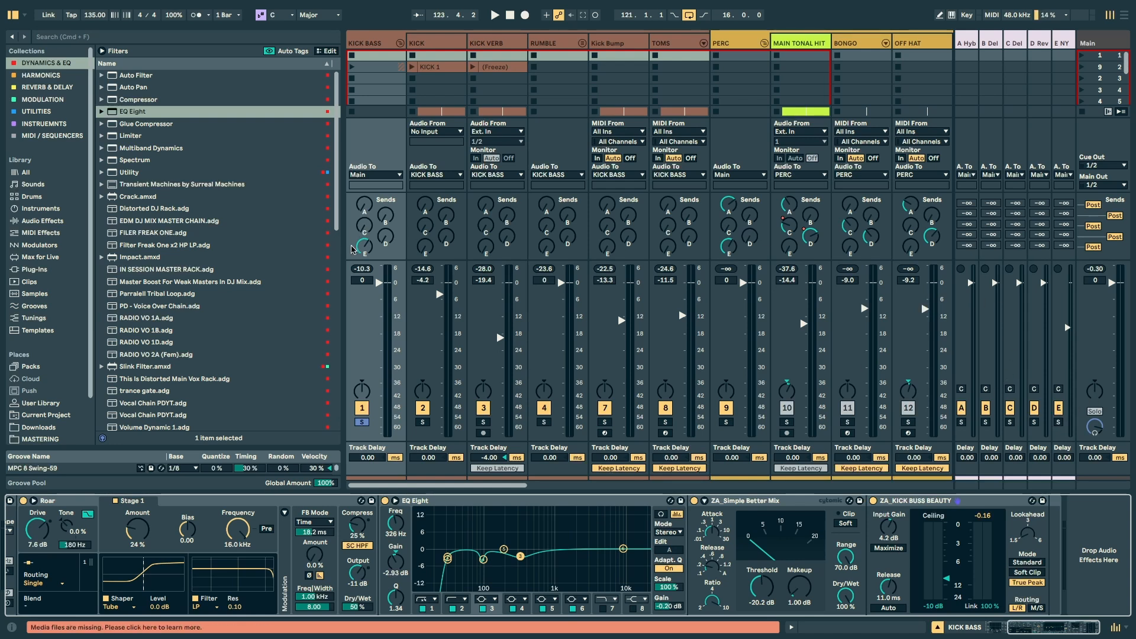
{"action": "left_click", "coordinate": [1062, 42]}
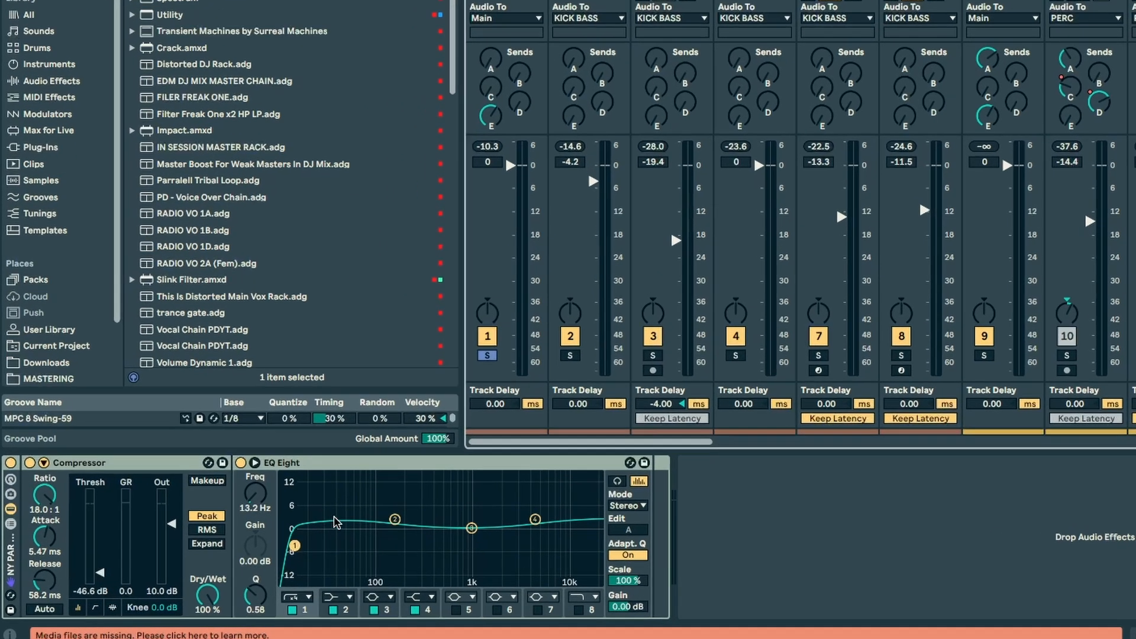
{"action": "key", "text": "s"}
{"action": "key", "text": "space"}
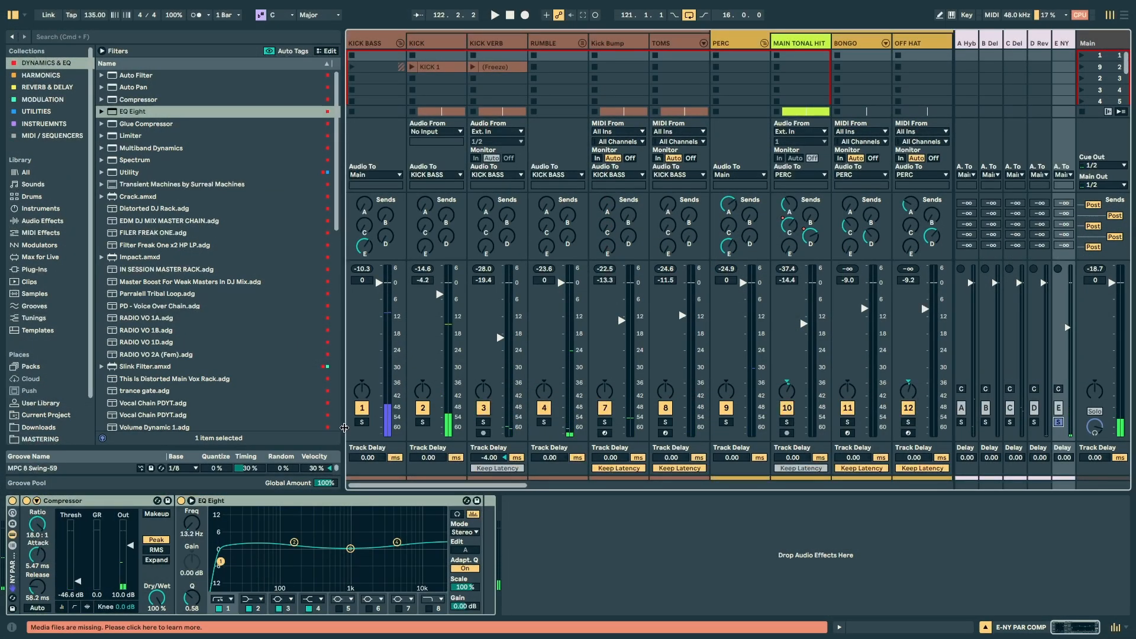
Step: Solo the KICK BASS and PERC groups and compare their sound with the E NY PAR COMP return off and on
{"action": "left_click", "coordinate": [360, 422]}
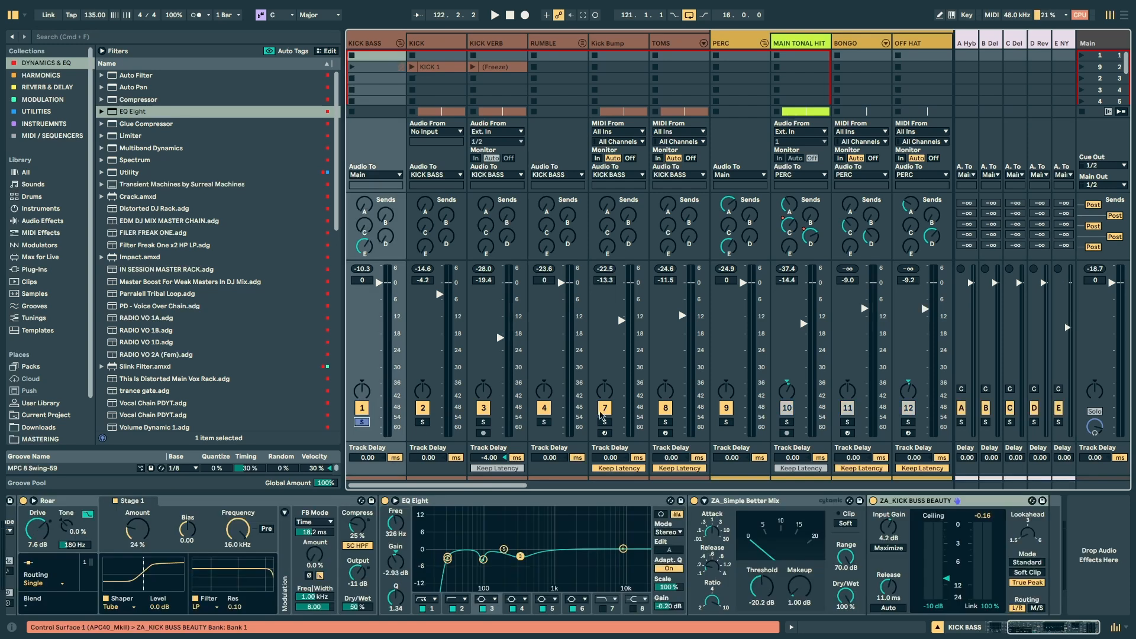
{"action": "left_click", "coordinate": [726, 421]}
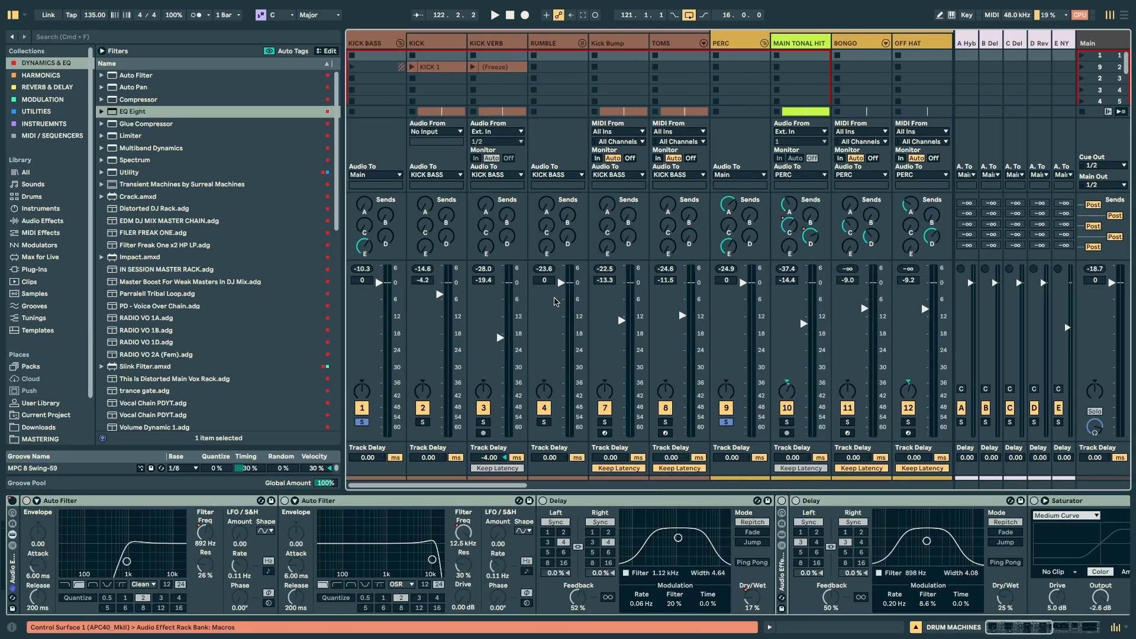
{"action": "key", "text": "space"}
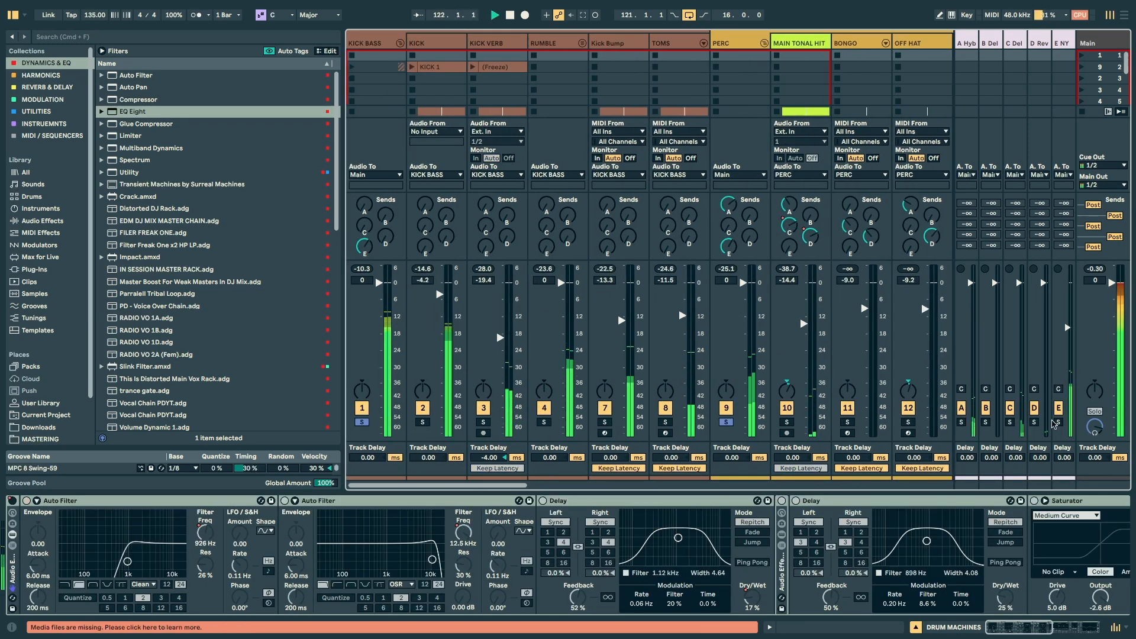
{"action": "left_click", "coordinate": [1058, 408]}
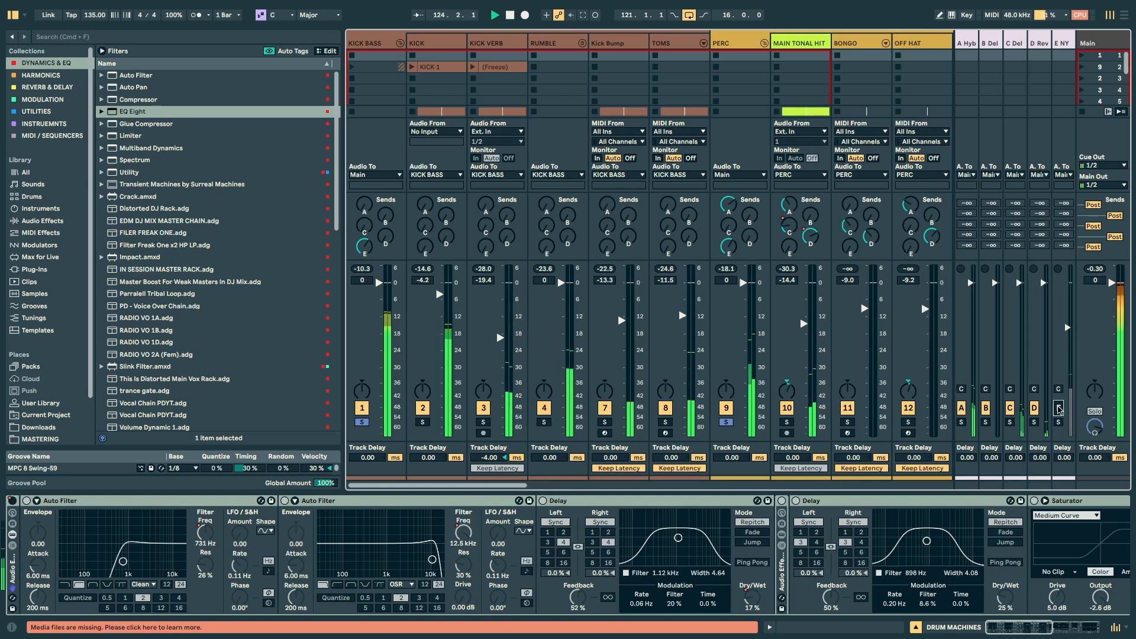
{"action": "left_click", "coordinate": [1058, 407]}
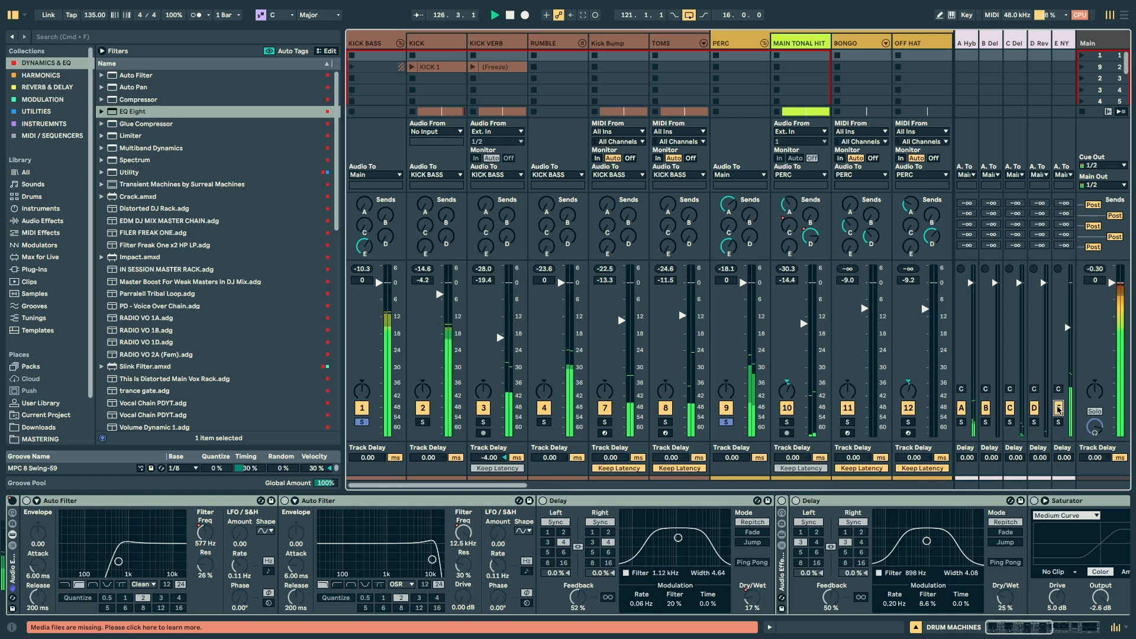
{"action": "left_click", "coordinate": [1058, 407]}
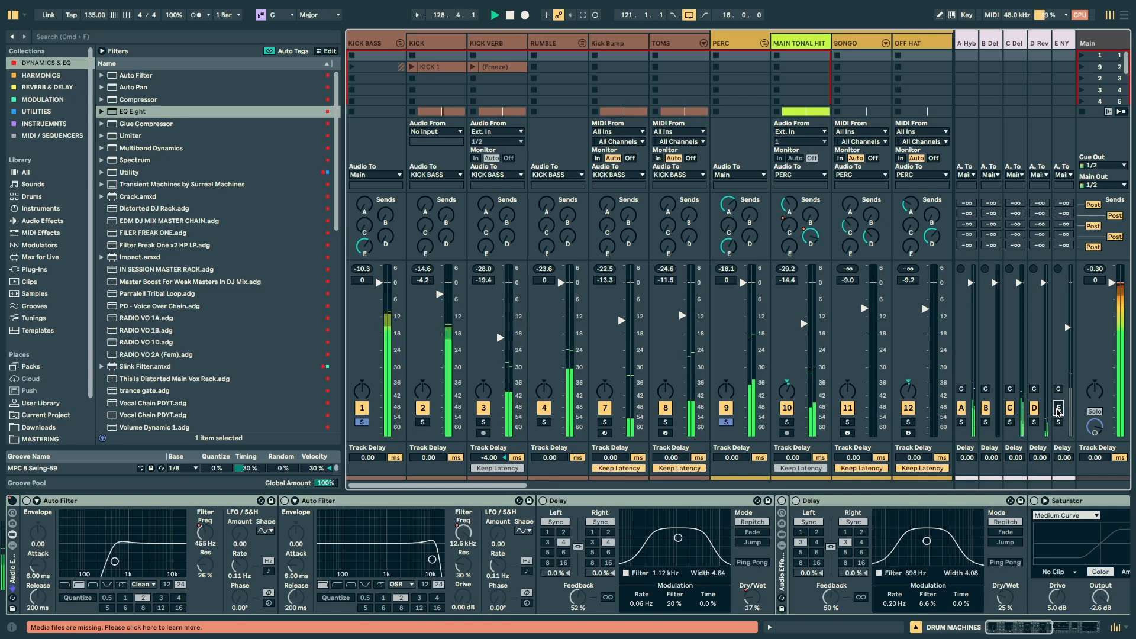
{"action": "left_click", "coordinate": [1058, 409]}
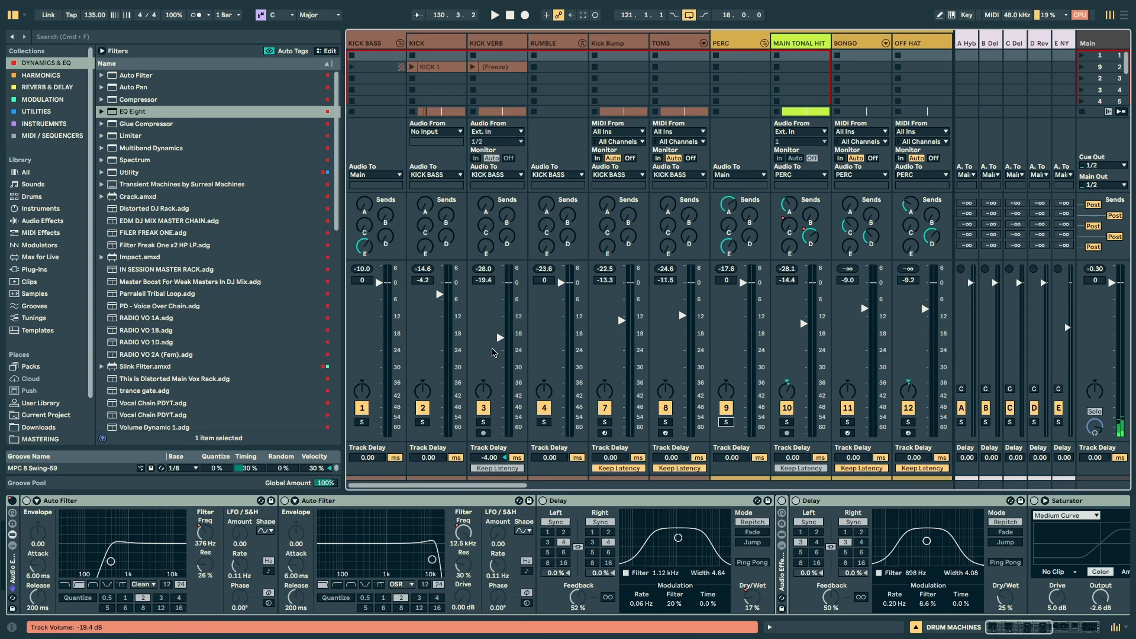
Step: Expand the tracks inside the PERC group in the Arrangement and play MAIN TONAL HIT soloed
{"action": "left_click", "coordinate": [721, 36]}
{"action": "key", "text": "Tab"}
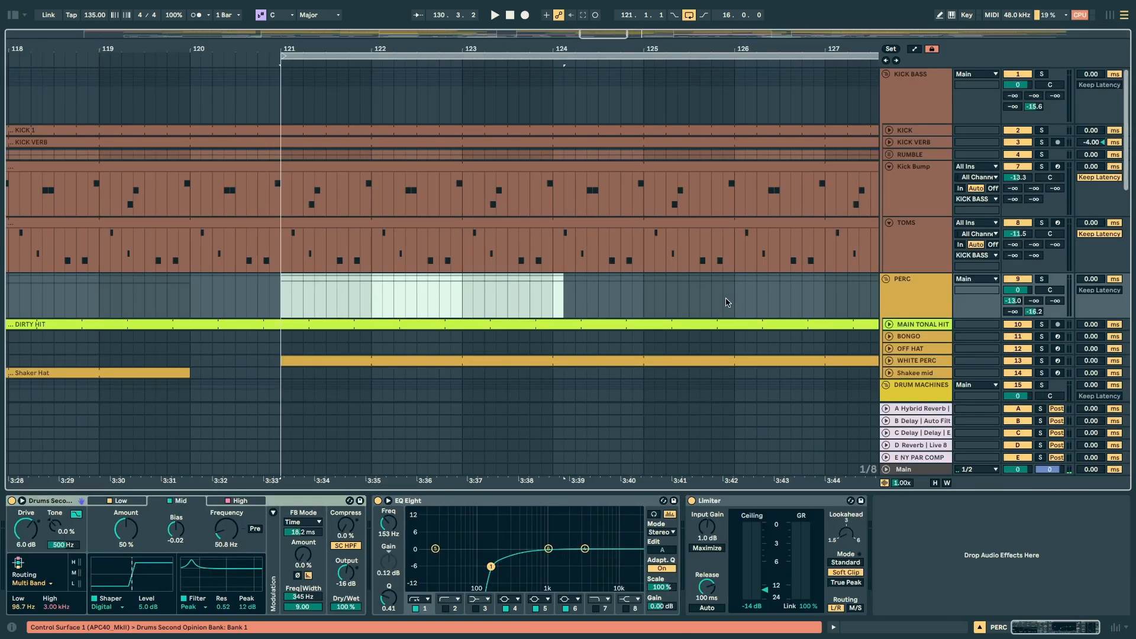
{"action": "left_click", "coordinate": [924, 145]}
{"action": "left_click", "coordinate": [915, 193], "text": "shift"}
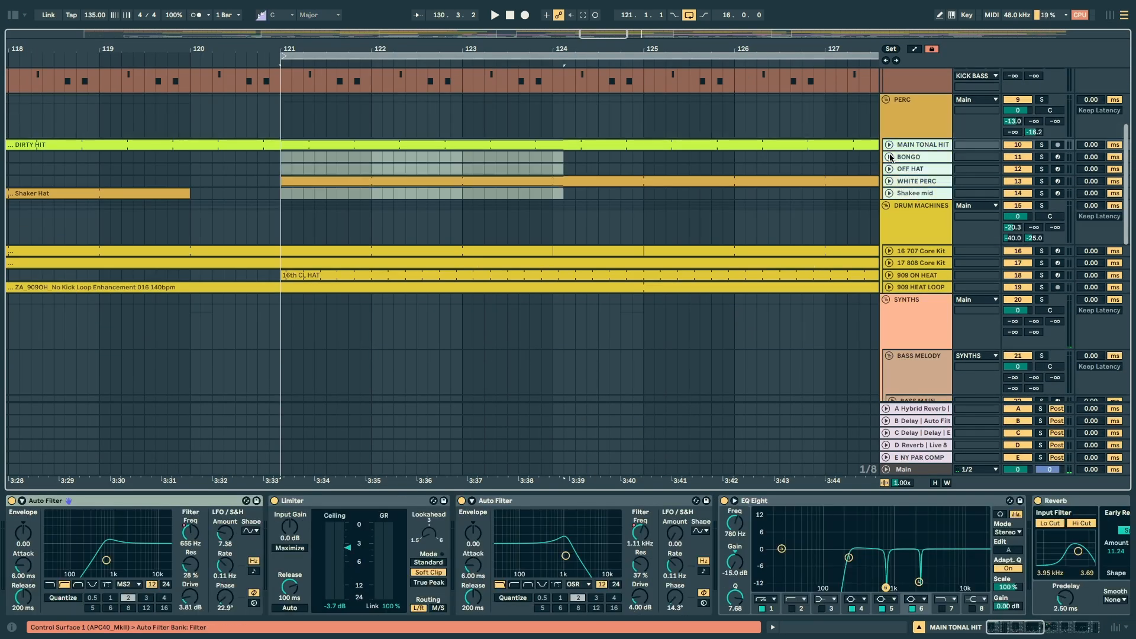
{"action": "left_click", "coordinate": [889, 170]}
{"action": "left_click", "coordinate": [485, 162]}
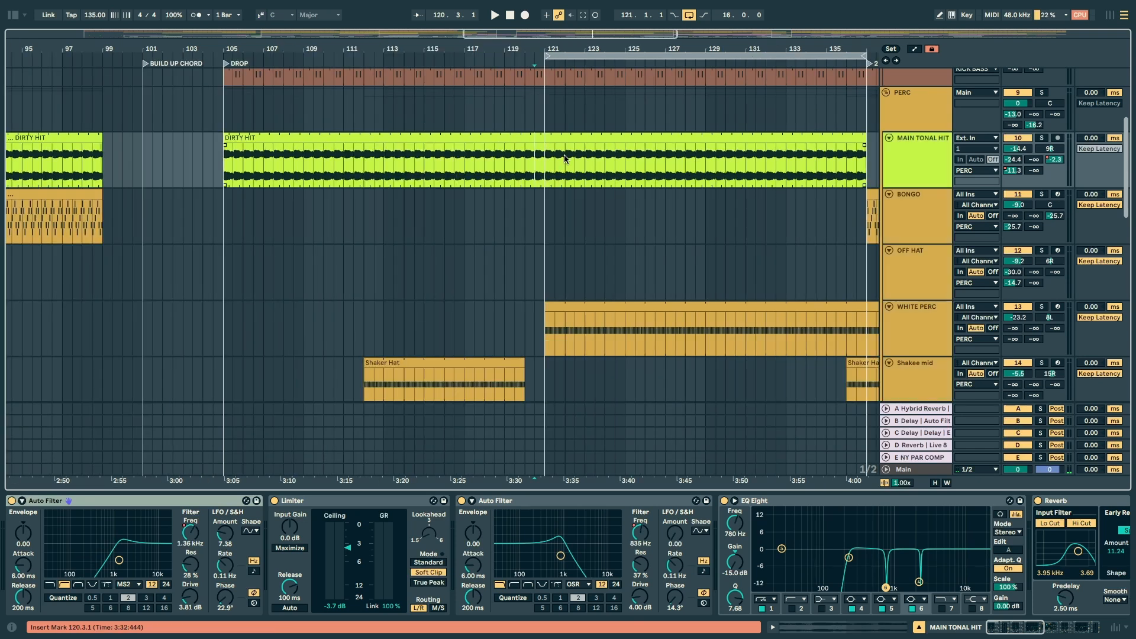
{"action": "left_click", "coordinate": [1041, 137]}
{"action": "key", "text": "space"}
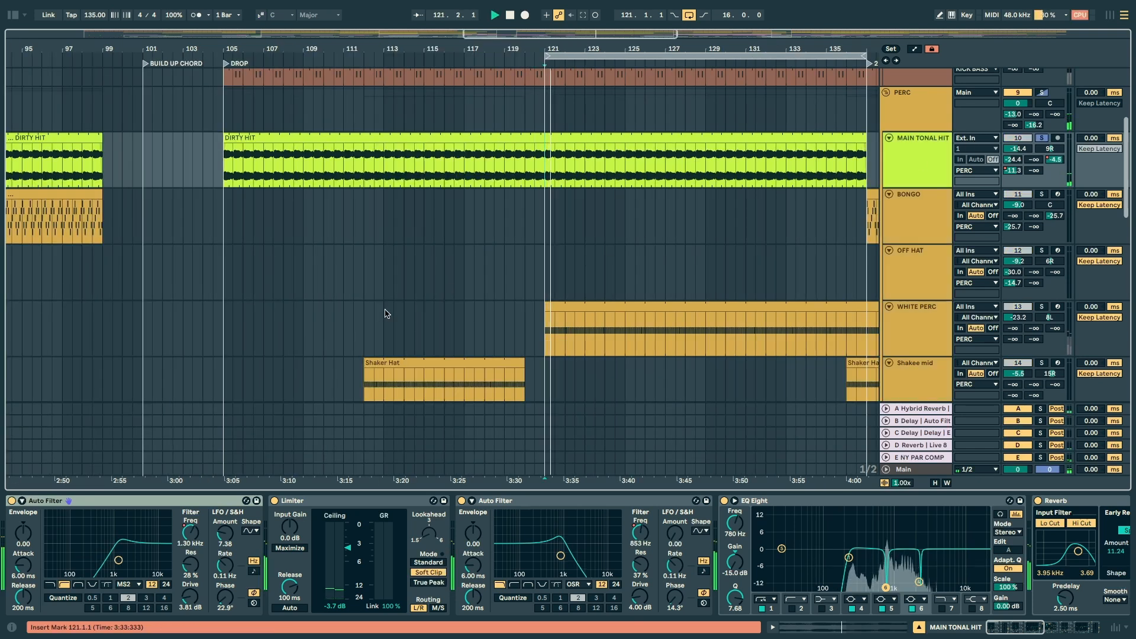
Step: Group the MAIN TONAL HIT devices into an Audio Effect Rack and compare the track with the rack off and on
{"action": "key", "text": "space"}
{"action": "scroll", "coordinate": [567, 556], "scroll_direction": "right", "scroll_amount": 15}
{"action": "left_click", "coordinate": [941, 497]}
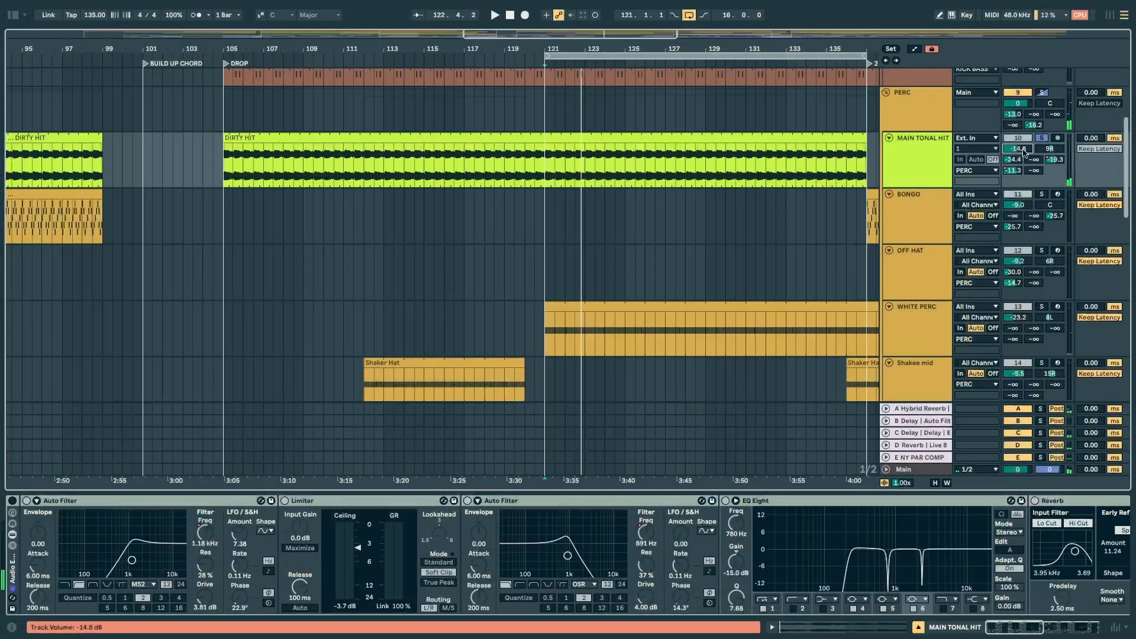
{"action": "left_click", "coordinate": [11, 501]}
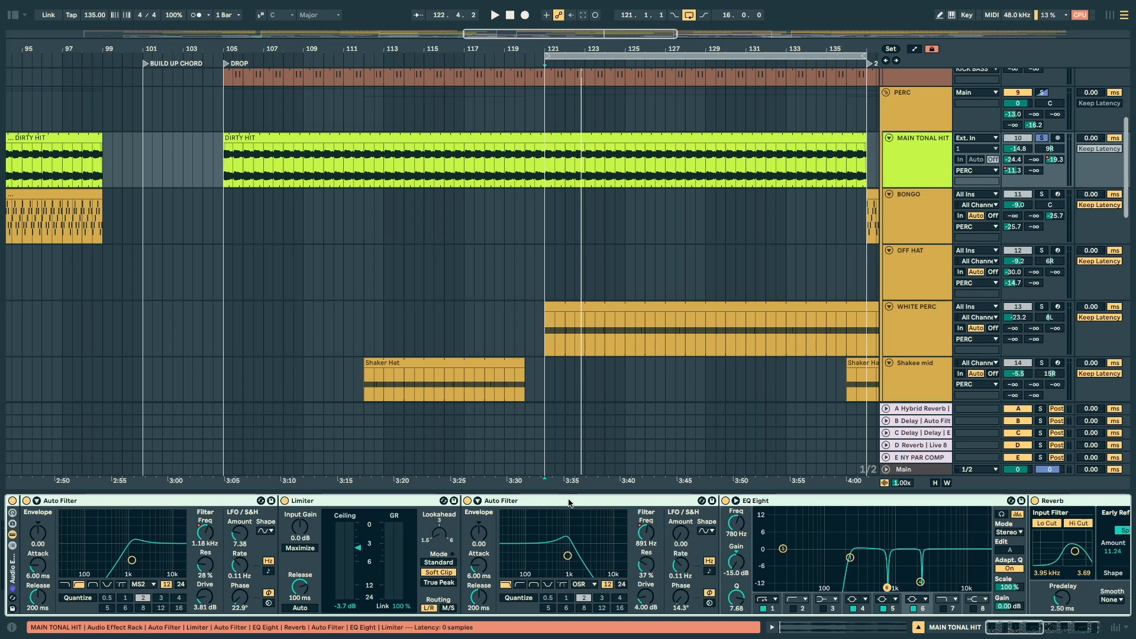
Step: Show the frequency automation of the first Auto Filter on MAIN TONAL HIT and play the track
{"action": "left_click", "coordinate": [340, 502]}
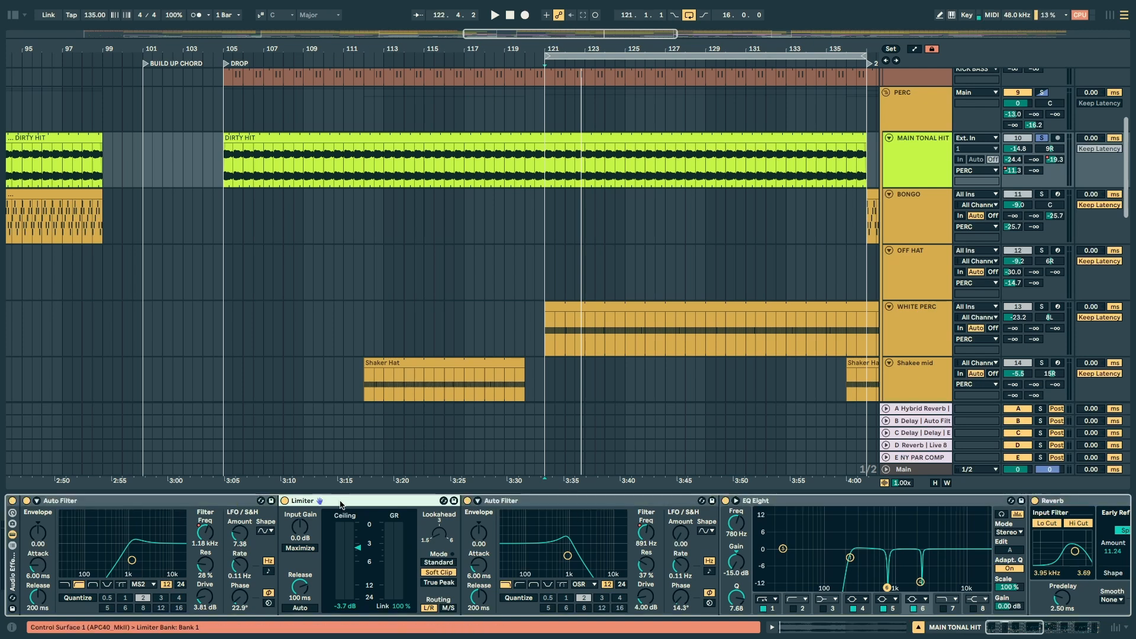
{"action": "left_click", "coordinate": [93, 519]}
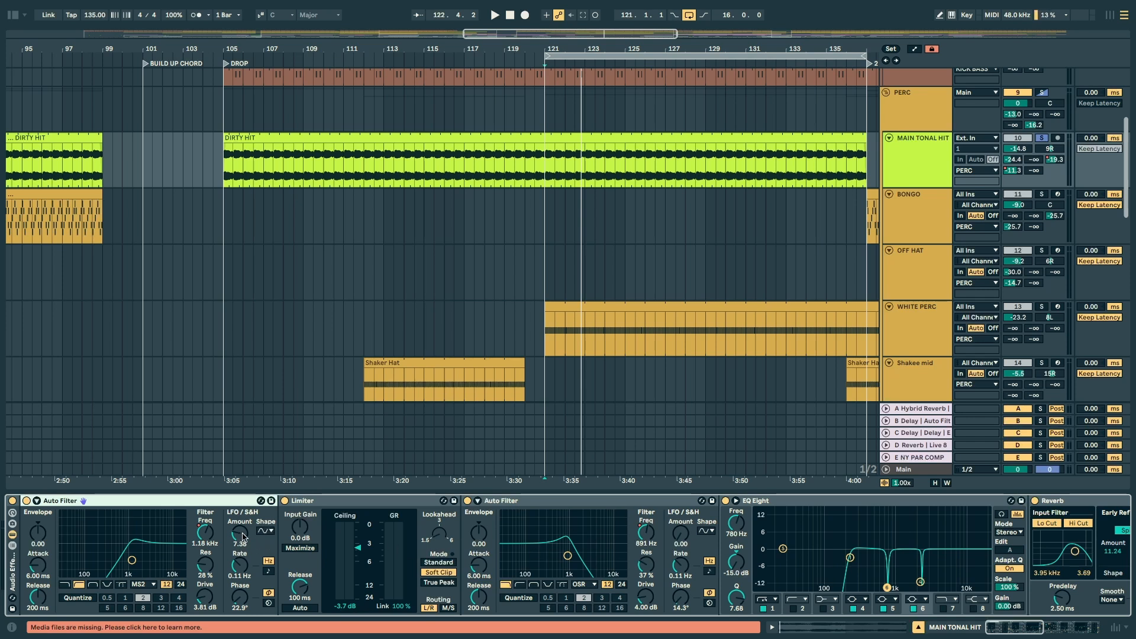
{"action": "right_click", "coordinate": [216, 531]}
{"action": "left_click", "coordinate": [281, 260]}
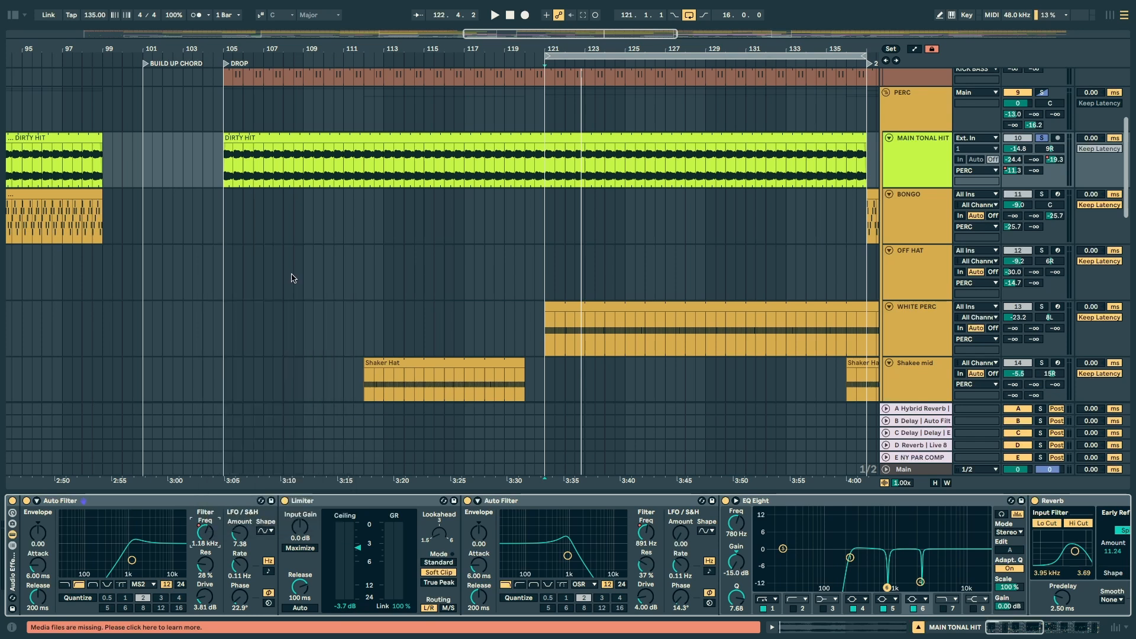
{"action": "key", "text": "space"}
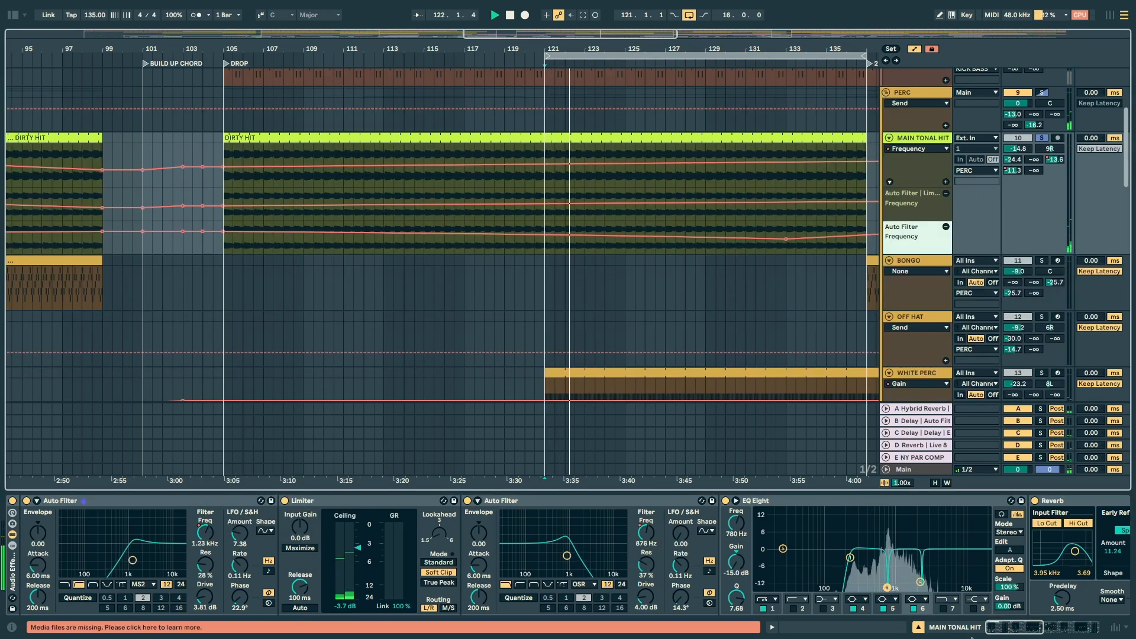
{"action": "scroll", "coordinate": [897, 558], "scroll_direction": "right", "scroll_amount": 8}
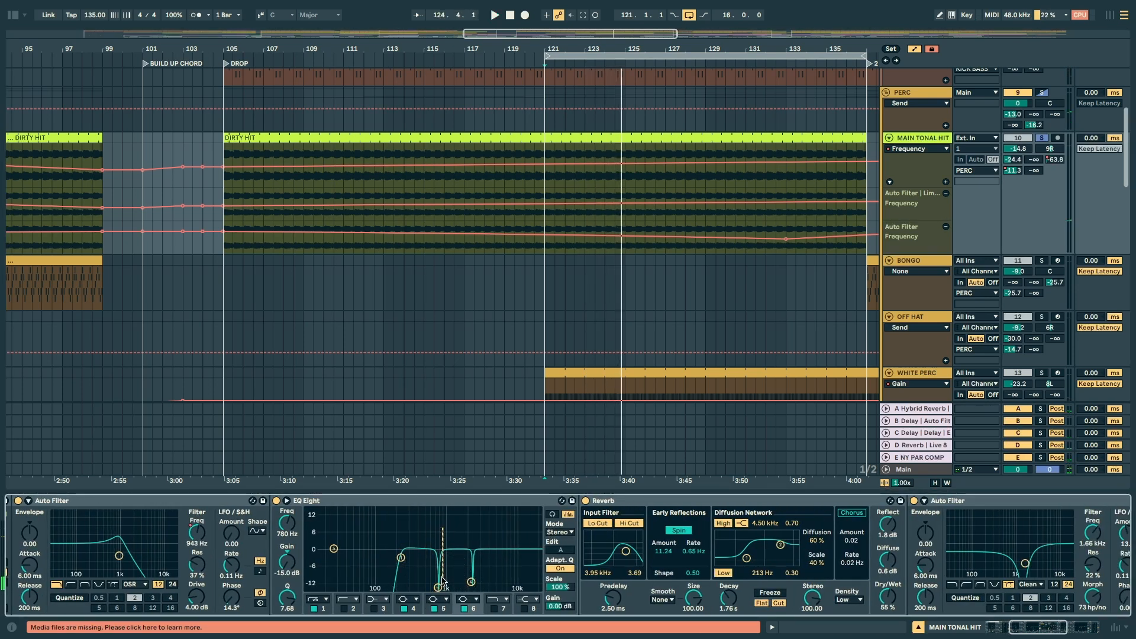
Step: Play MAIN TONAL HIT and compare its sound with the EQ Eight before the Reverb off and on
{"action": "key", "text": "space"}
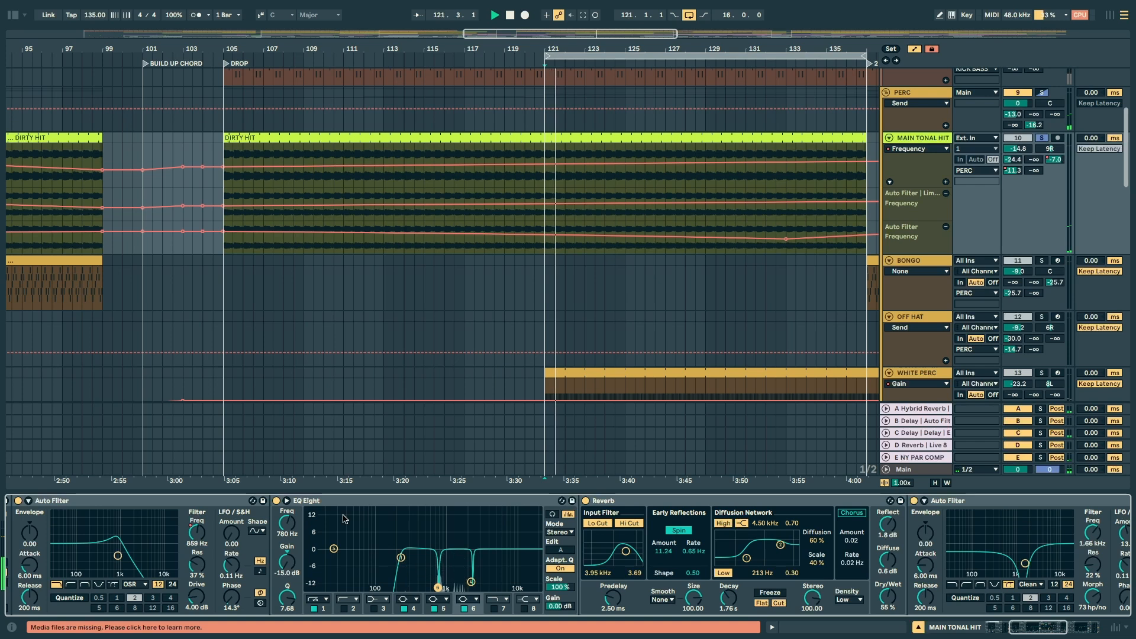
{"action": "left_click", "coordinate": [276, 500]}
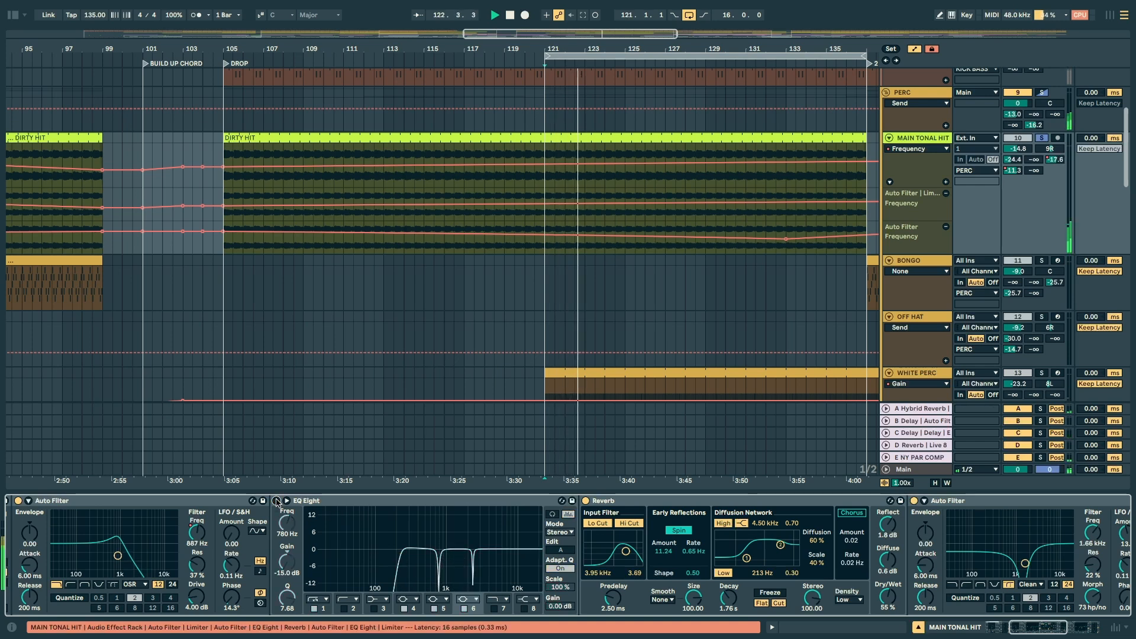
{"action": "left_click", "coordinate": [276, 501]}
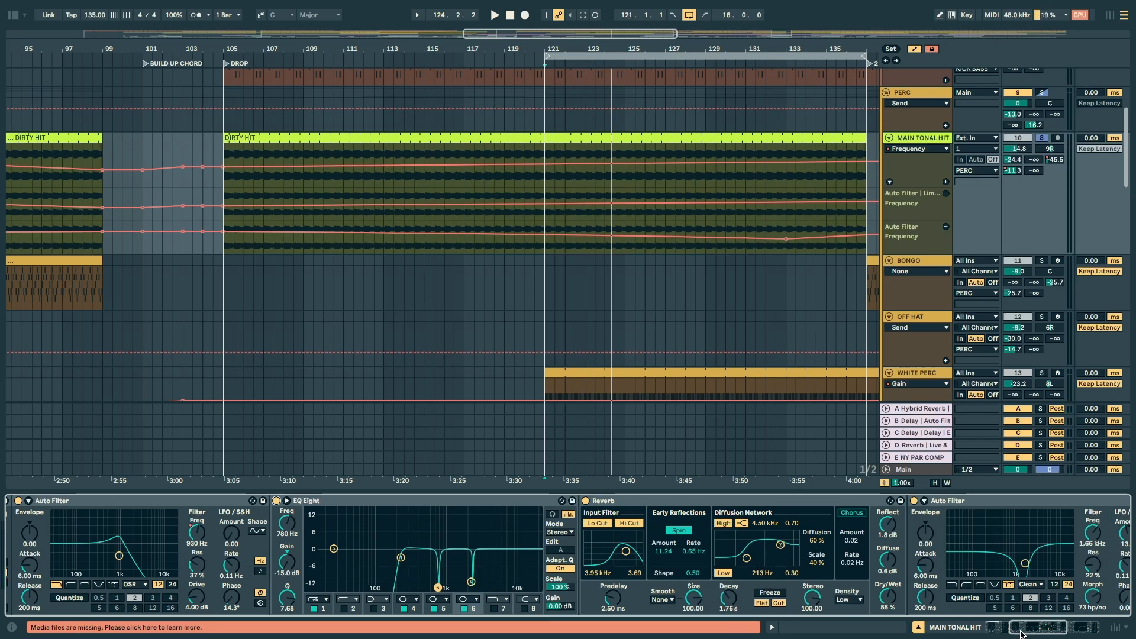
Step: Examine the notch Auto Filter, EQ Eight and Limiter ending the MAIN TONAL HIT chain while the track plays
{"action": "left_click_drag", "start_coordinate": [1020, 633], "coordinate": [1063, 628]}
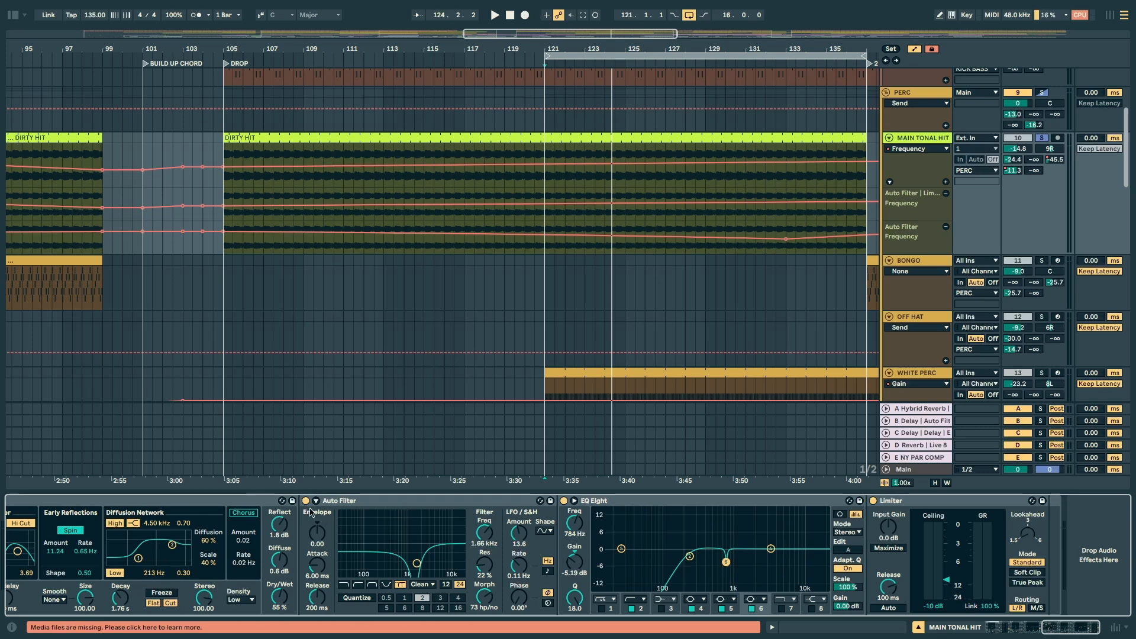
{"action": "key", "text": "space"}
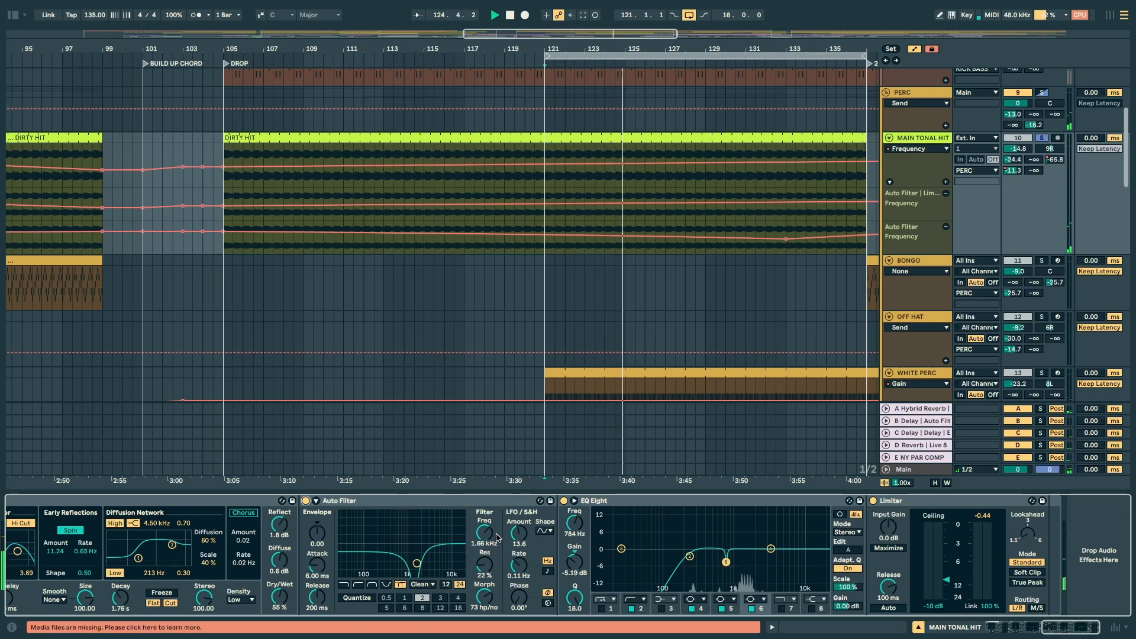
{"action": "left_click", "coordinate": [355, 503]}
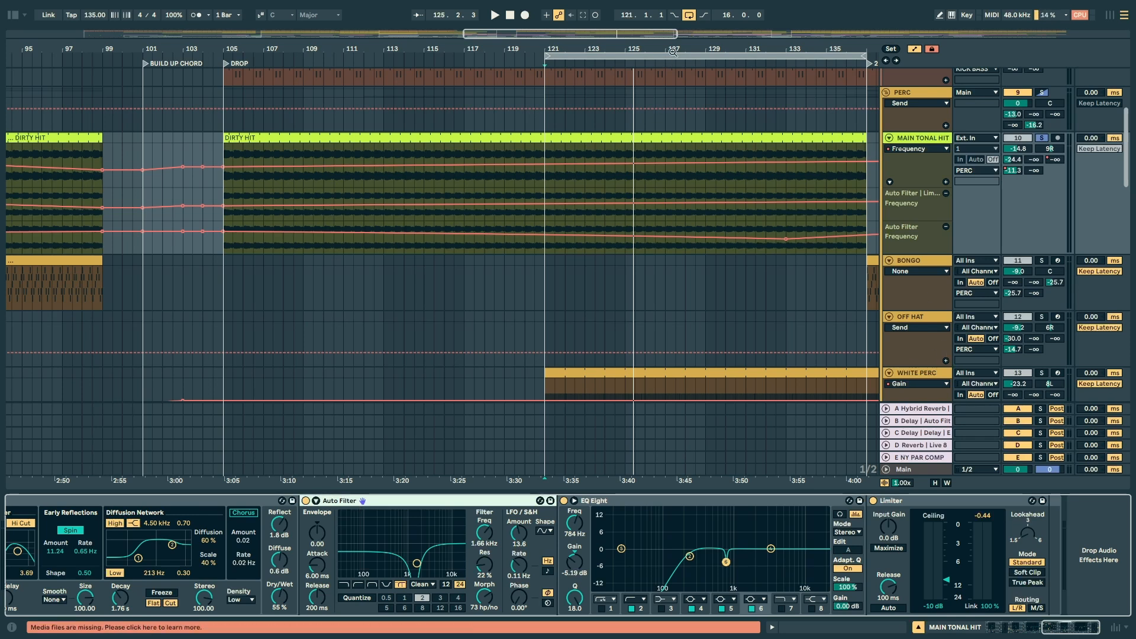
Step: Show the whole arrangement and hide the additional automation lanes of MAIN TONAL HIT
{"action": "key", "text": "w"}
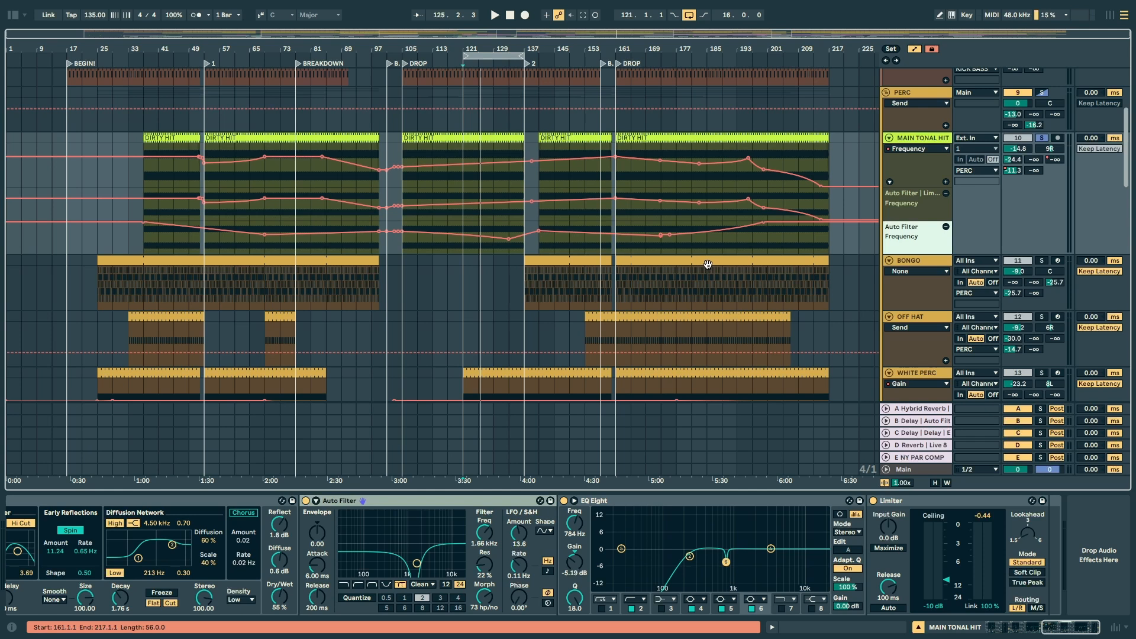
{"action": "left_click", "coordinate": [889, 182]}
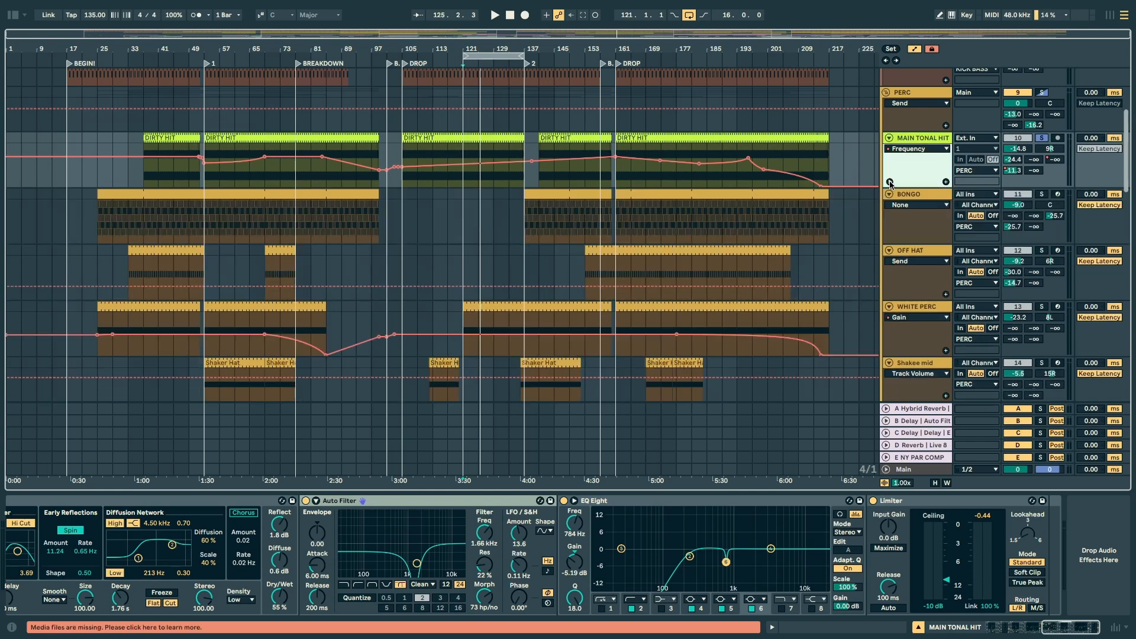
{"action": "left_click_drag", "start_coordinate": [428, 565], "coordinate": [382, 535]}
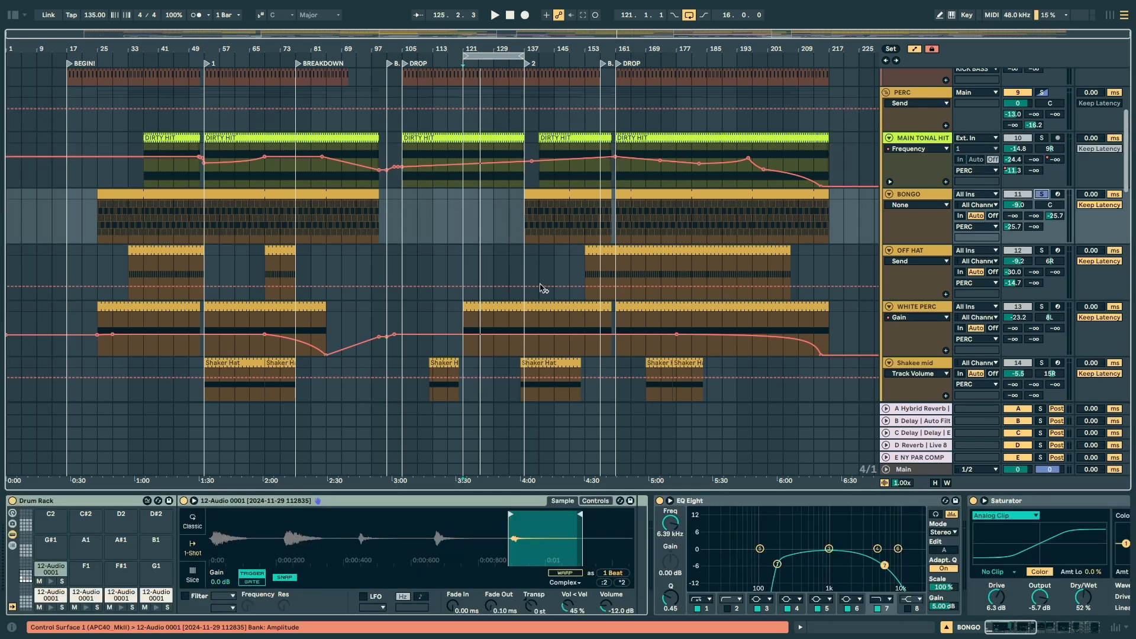
Step: Select the BONGO clip at bar 137 and inspect the sample slices on the track's Drum Rack pads
{"action": "left_click", "coordinate": [529, 195]}
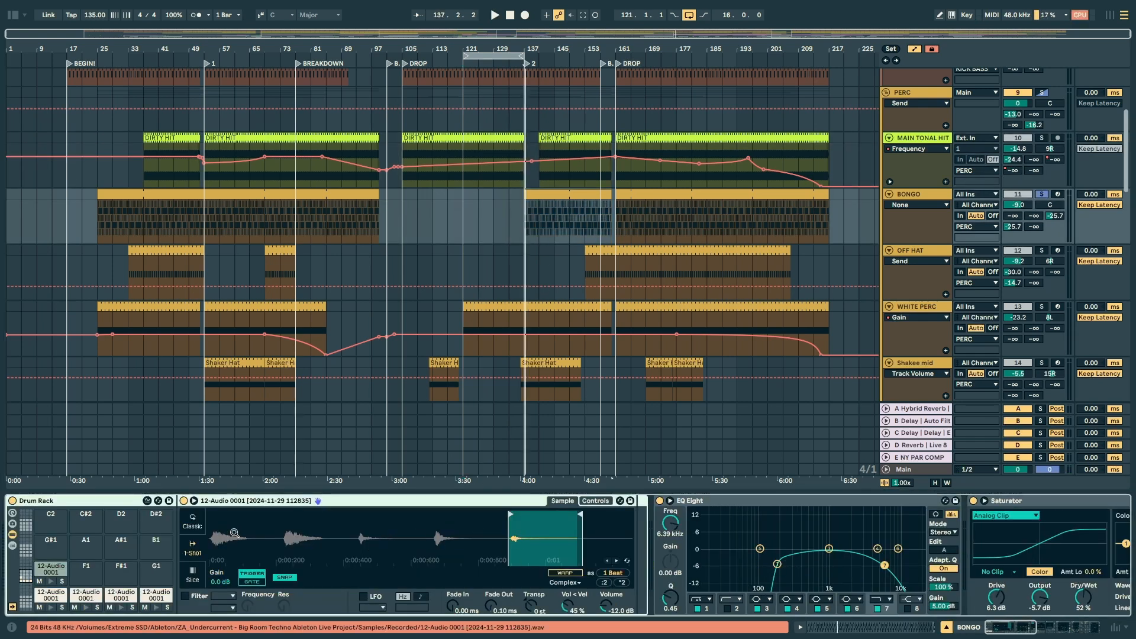
{"action": "left_click", "coordinate": [85, 596]}
{"action": "left_click", "coordinate": [108, 601]}
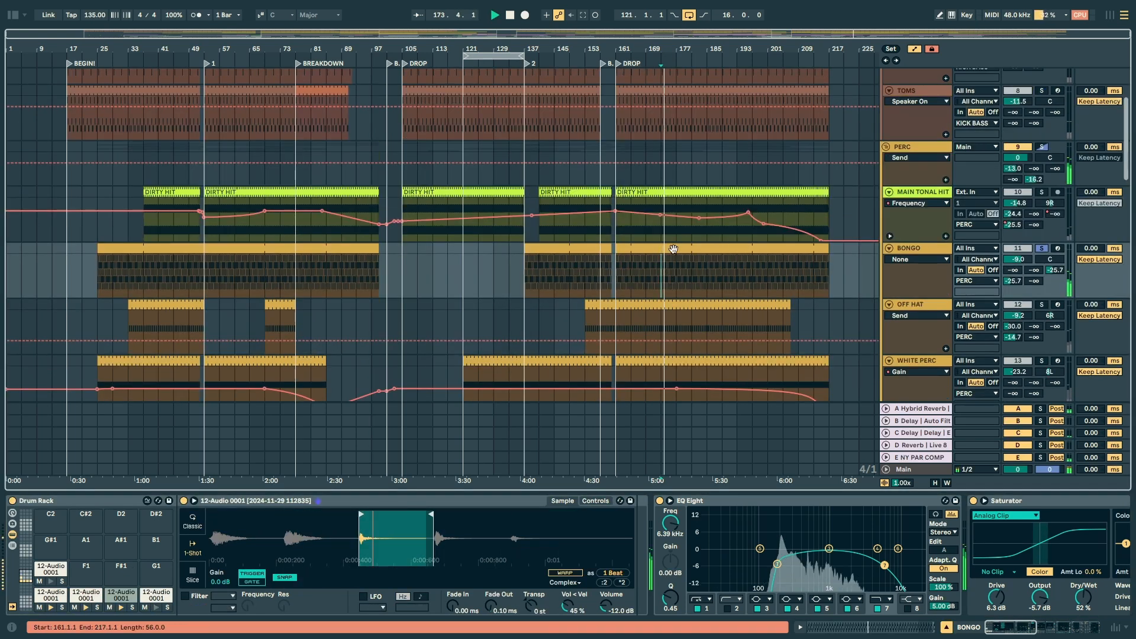
Step: Open the BONGO clip at the last DROP and examine its MIDI note pattern around bar 13
{"action": "double_click", "coordinate": [769, 219]}
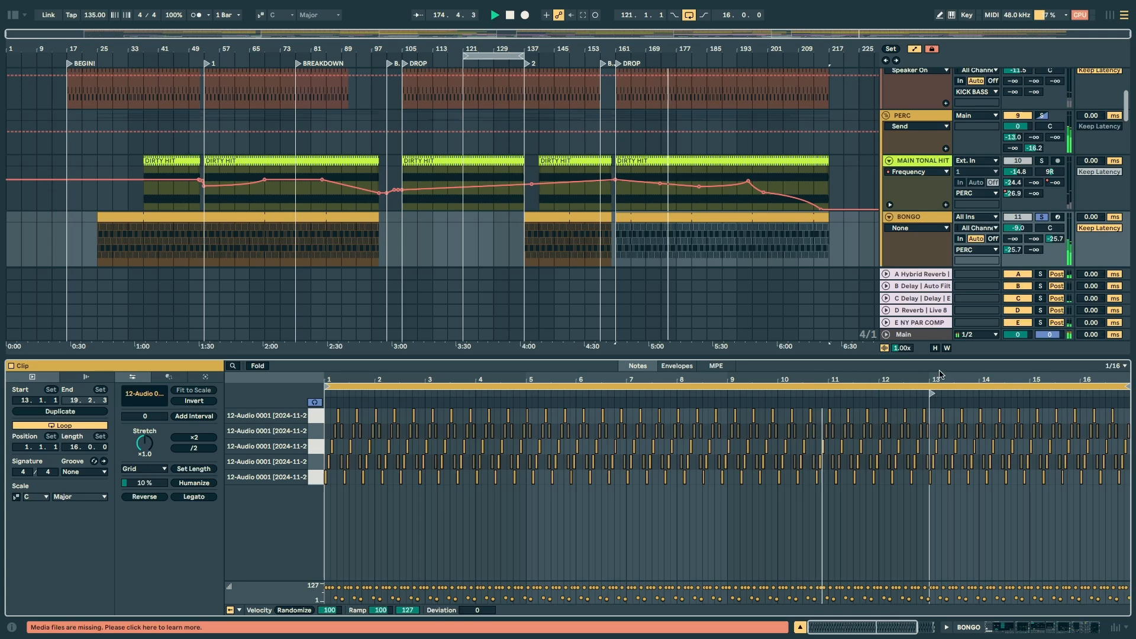
{"action": "left_click_drag", "start_coordinate": [970, 379], "coordinate": [976, 468]}
{"action": "key", "text": "space"}
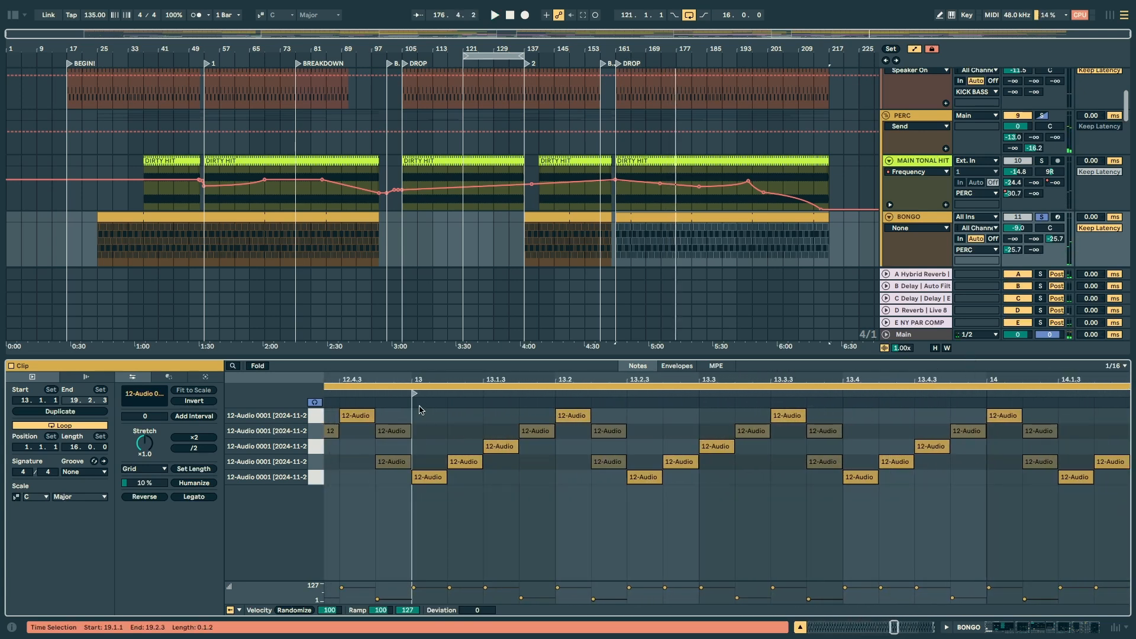
Step: Select bar 13 of the BONGO notes, and its rising note groups one after another, to examine the repeating pattern
{"action": "left_click_drag", "start_coordinate": [419, 409], "coordinate": [990, 476]}
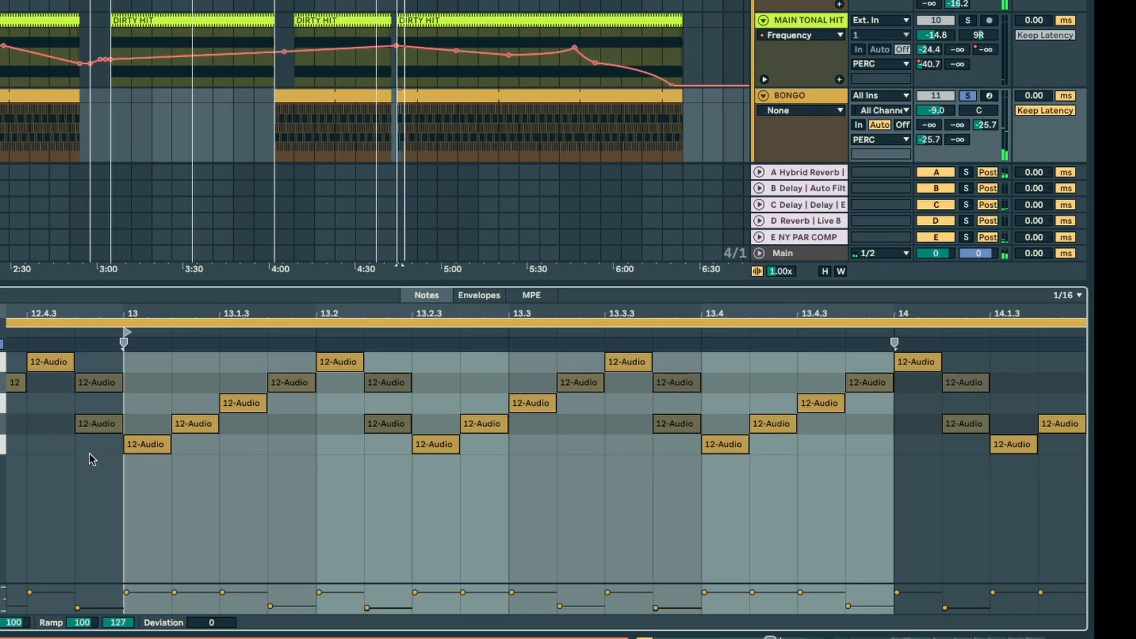
{"action": "left_click_drag", "start_coordinate": [139, 484], "coordinate": [275, 373]}
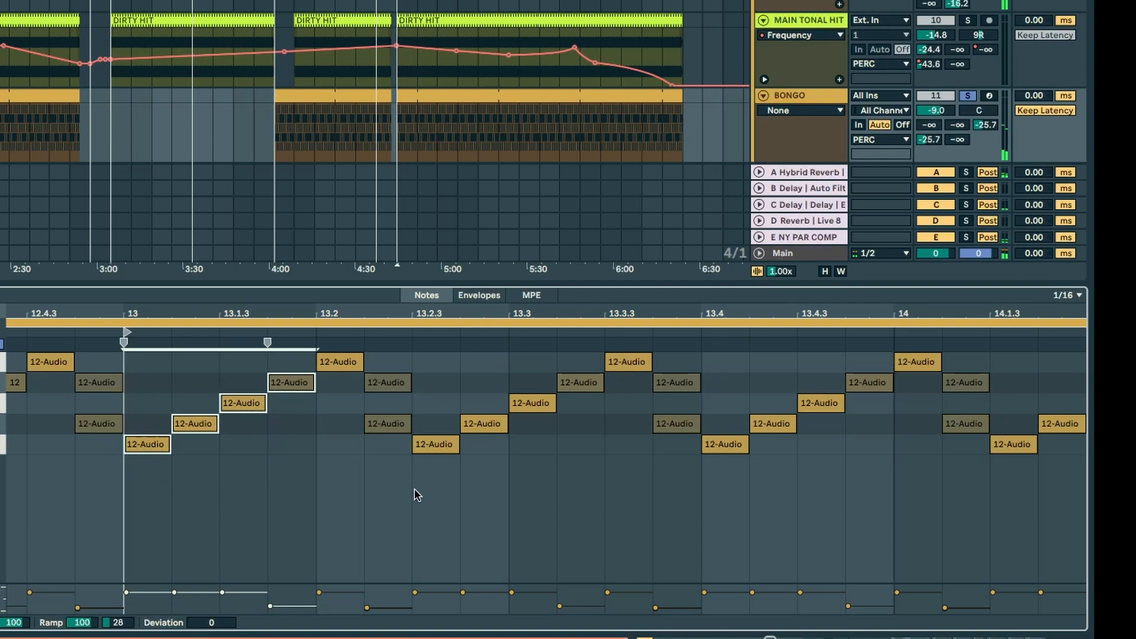
{"action": "left_click_drag", "start_coordinate": [415, 489], "coordinate": [539, 403]}
{"action": "left_click_drag", "start_coordinate": [715, 477], "coordinate": [845, 413]}
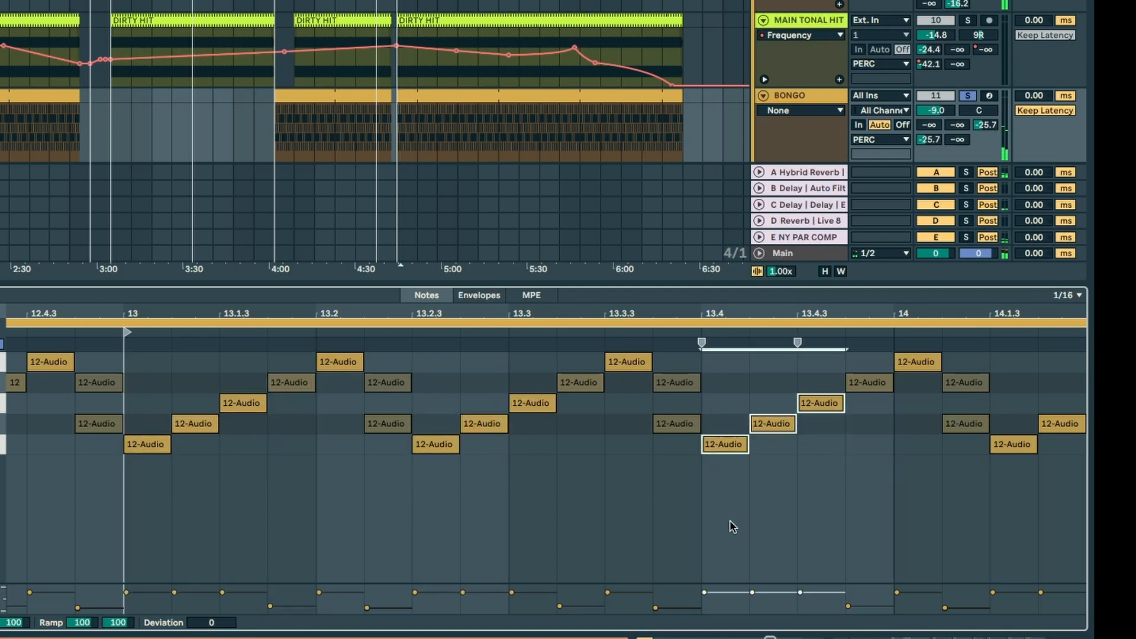
Step: Play the BONGO clip in a wider view and select the repeating phrase from 13.1.1 to 13.2.3 to examine it
{"action": "left_click_drag", "start_coordinate": [347, 316], "coordinate": [255, 274]}
{"action": "key", "text": "space"}
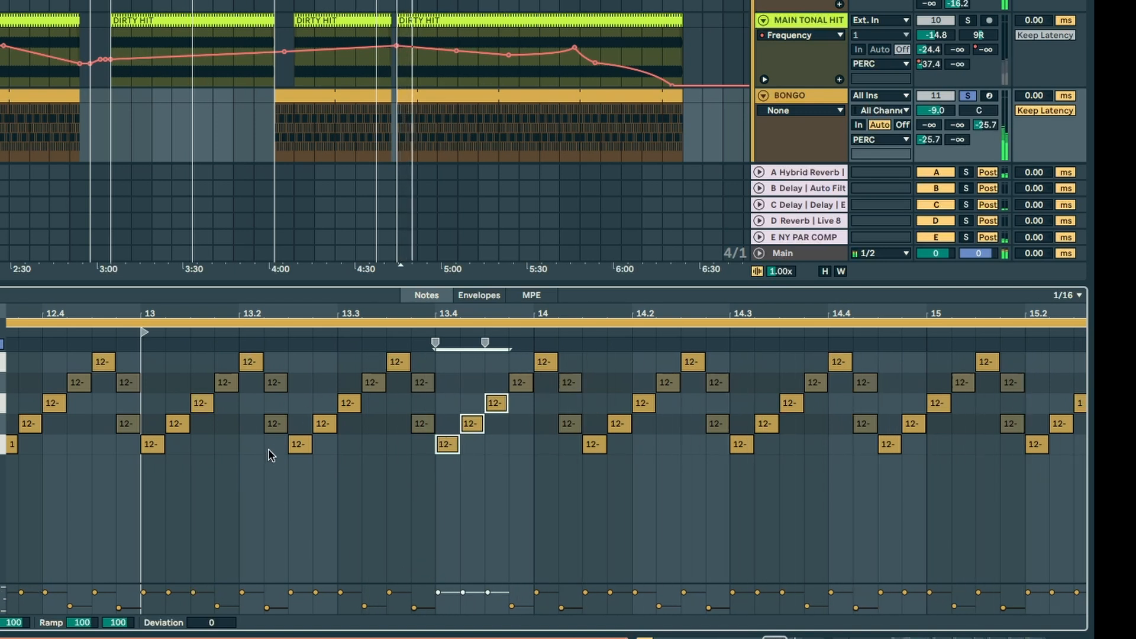
{"action": "left_click_drag", "start_coordinate": [268, 448], "coordinate": [144, 353]}
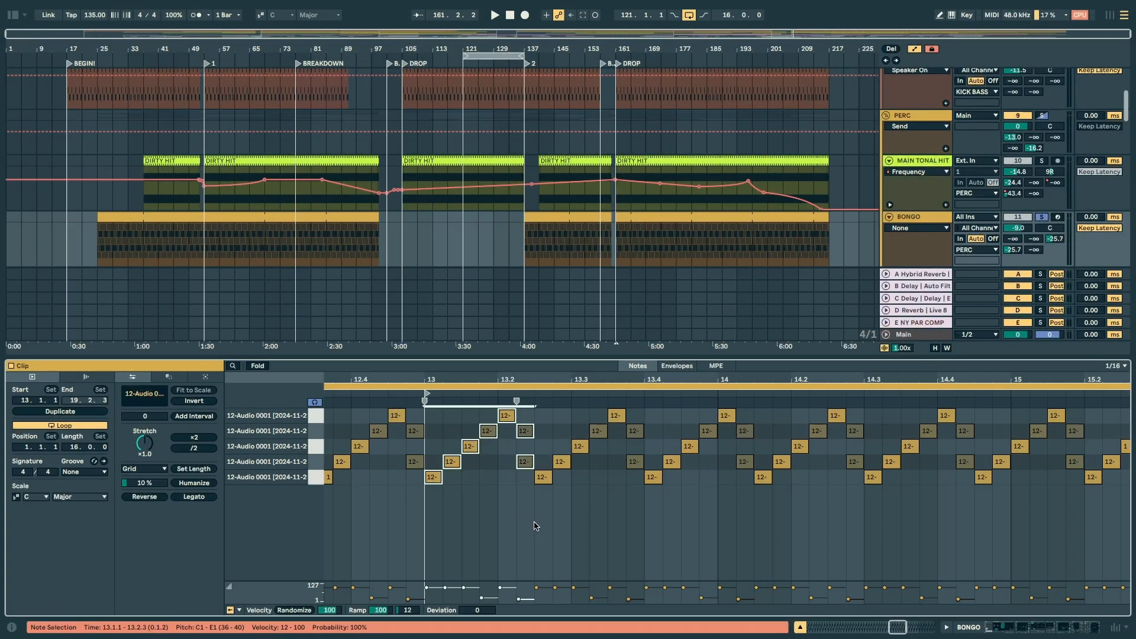
{"action": "left_click_drag", "start_coordinate": [525, 487], "coordinate": [429, 417]}
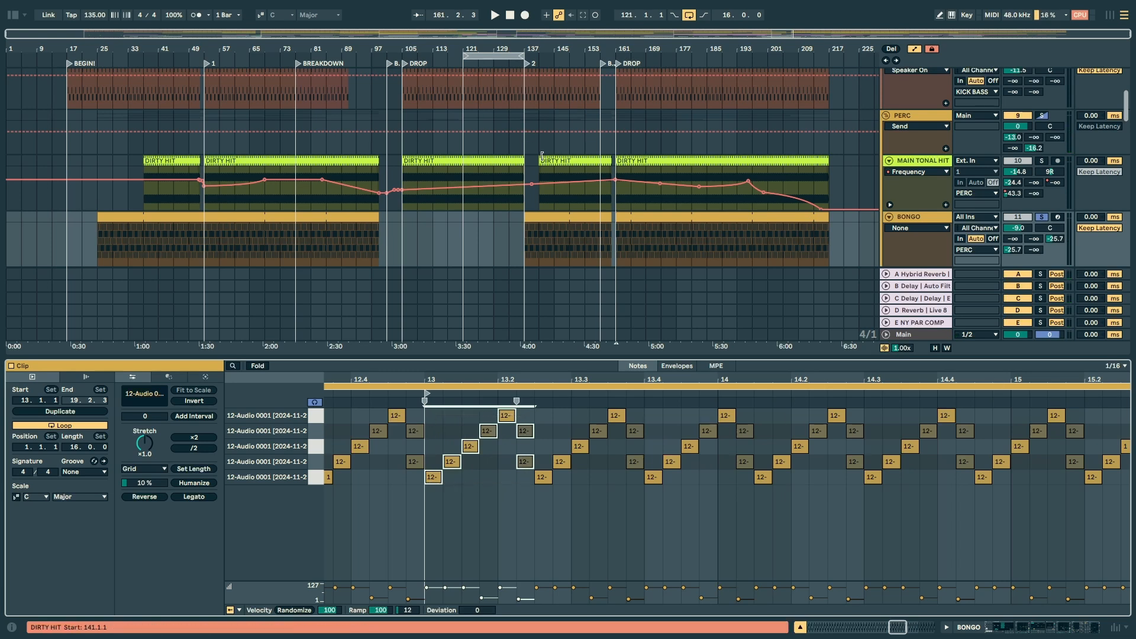
Step: Look through the BONGO device chain from the sampler and first EQ Eight to the Auto Filter and Live 8 Compressor
{"action": "scroll", "coordinate": [542, 156], "scroll_direction": "down", "scroll_amount": 3}
{"action": "key", "text": "space"}
{"action": "key", "text": "space"}
{"action": "mouse_move", "coordinate": [1014, 629]}
{"action": "left_mouse_down"}
{"action": "mouse_move", "coordinate": [1050, 633]}
{"action": "mouse_move", "coordinate": [1029, 632]}
{"action": "left_mouse_up"}
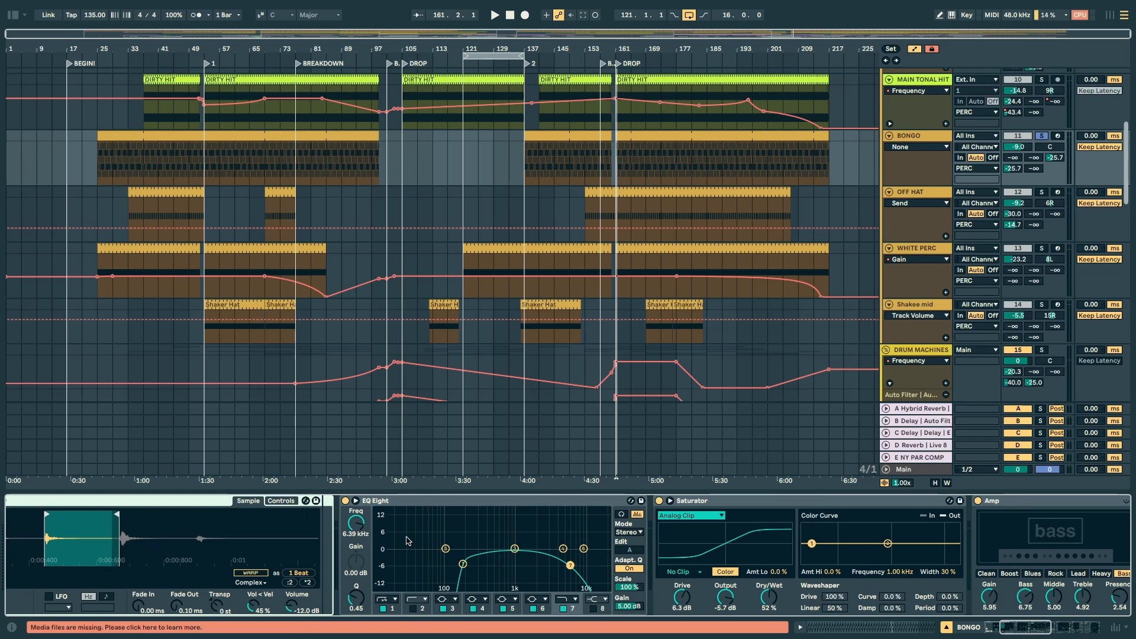
{"action": "left_click_drag", "start_coordinate": [406, 540], "coordinate": [495, 621]}
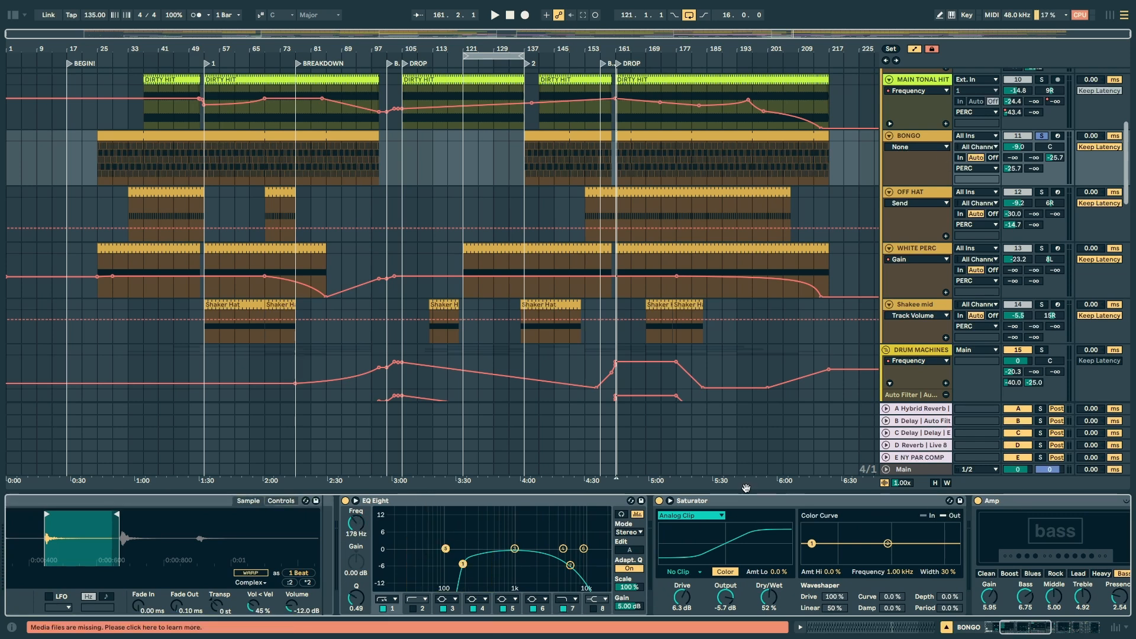
{"action": "scroll", "coordinate": [976, 512], "scroll_direction": "right", "scroll_amount": 12}
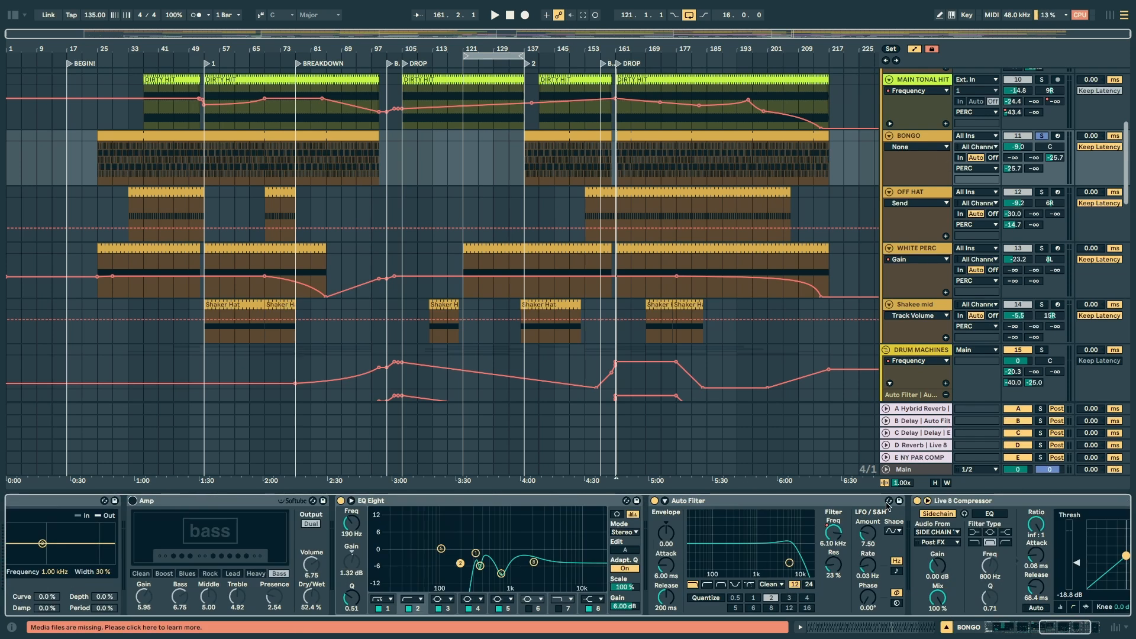
Step: Play the BONGO track and audition its first EQ Eight and its Saturator off and on
{"action": "key", "text": "space"}
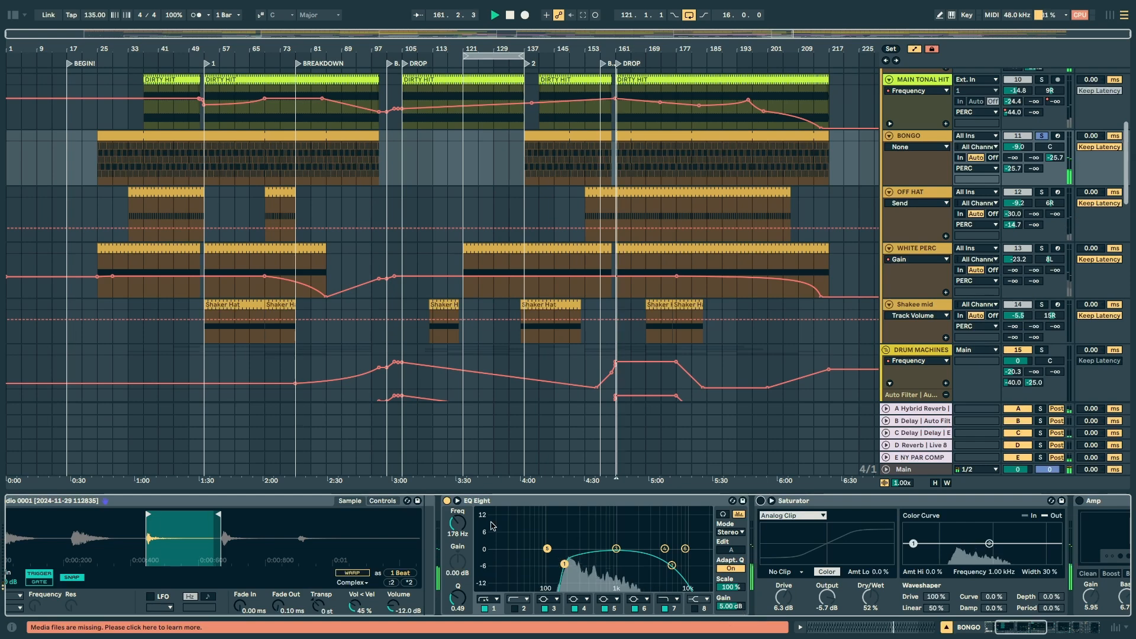
{"action": "left_click", "coordinate": [446, 500]}
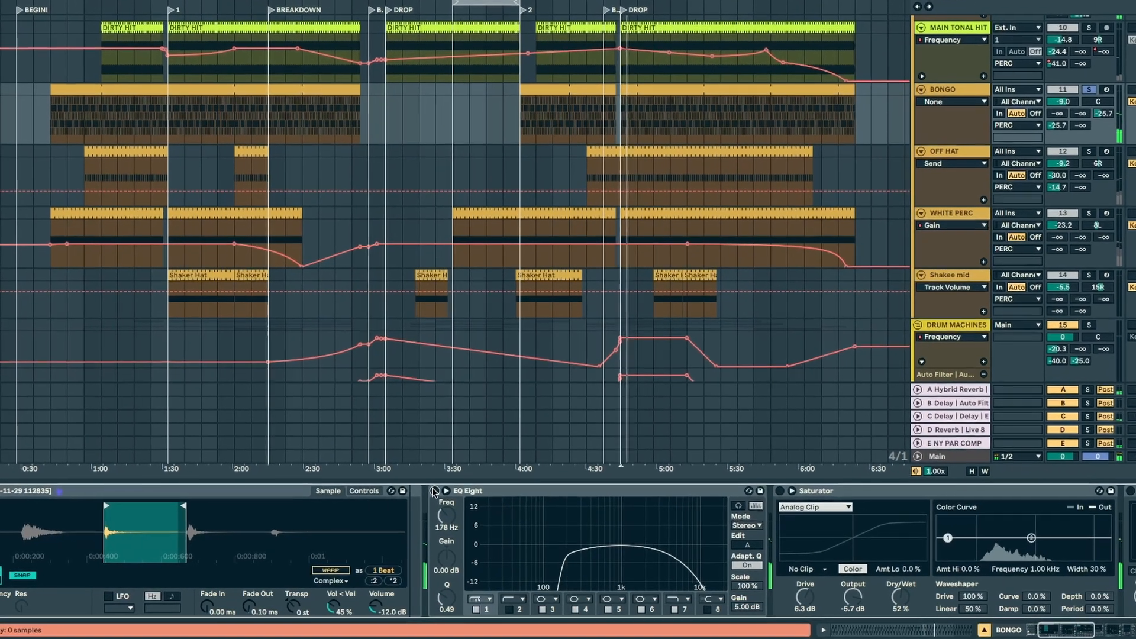
{"action": "left_click", "coordinate": [435, 491]}
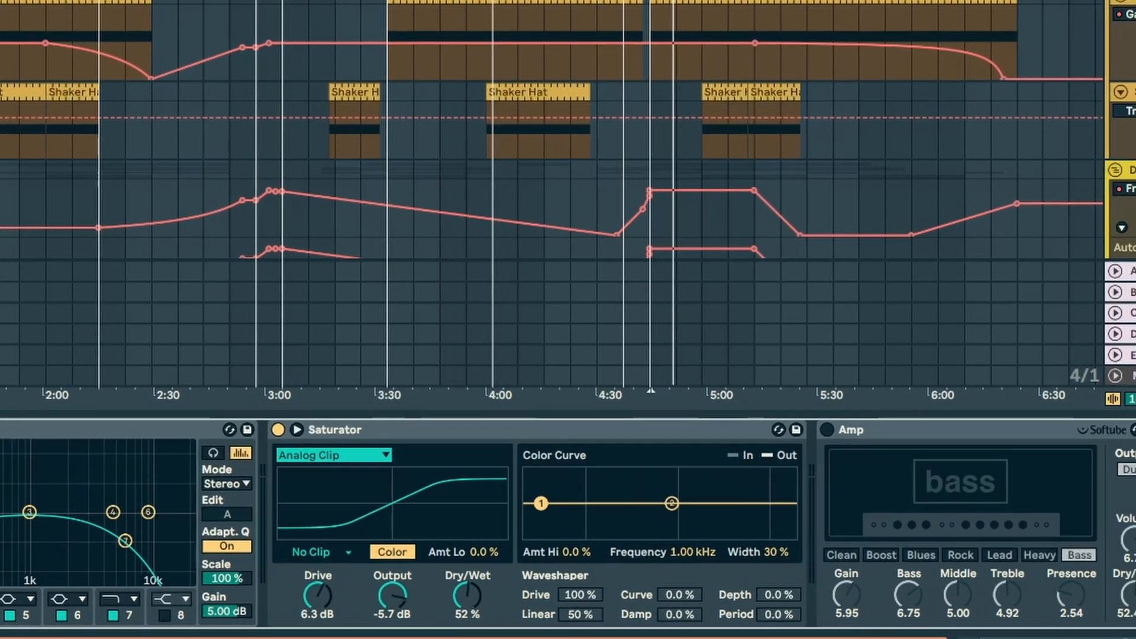
{"action": "key", "text": "space"}
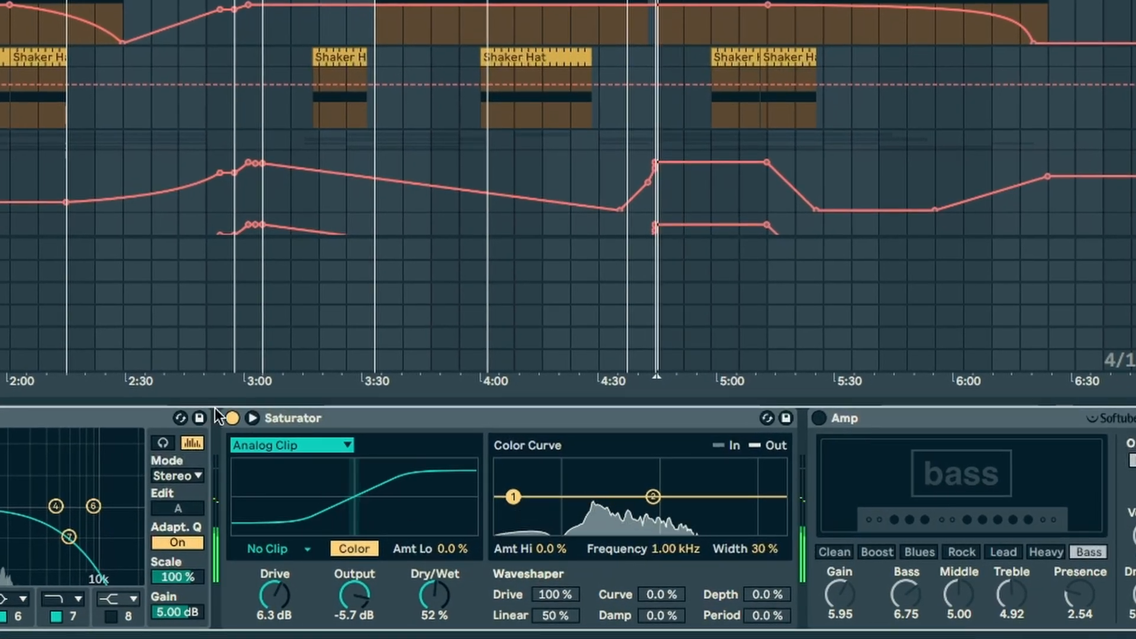
{"action": "left_click", "coordinate": [232, 418]}
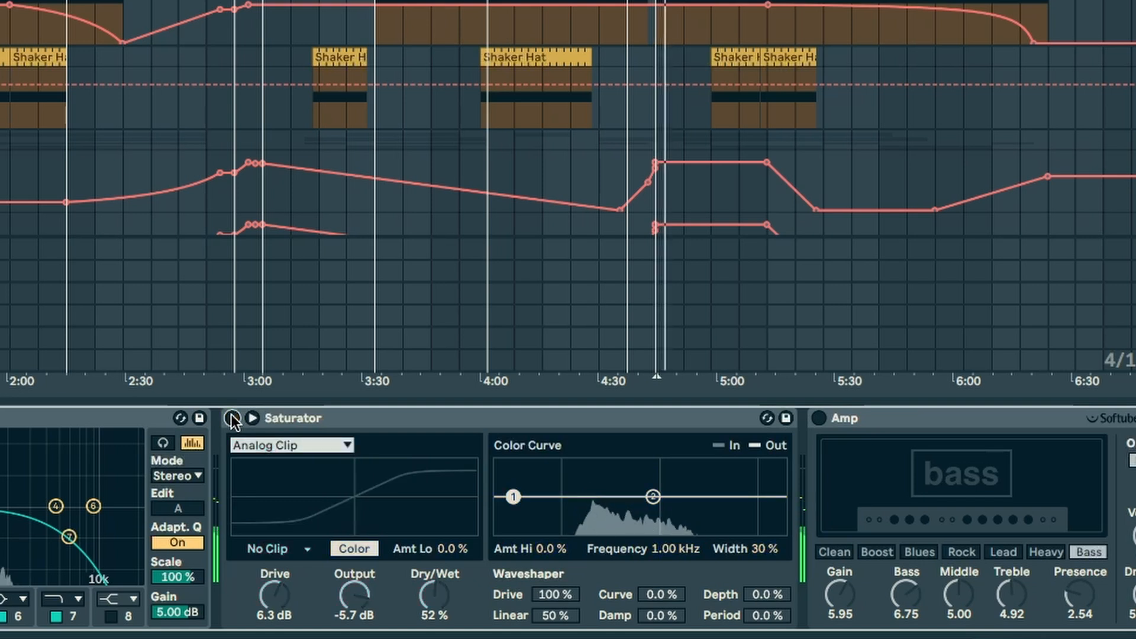
{"action": "left_click", "coordinate": [231, 418]}
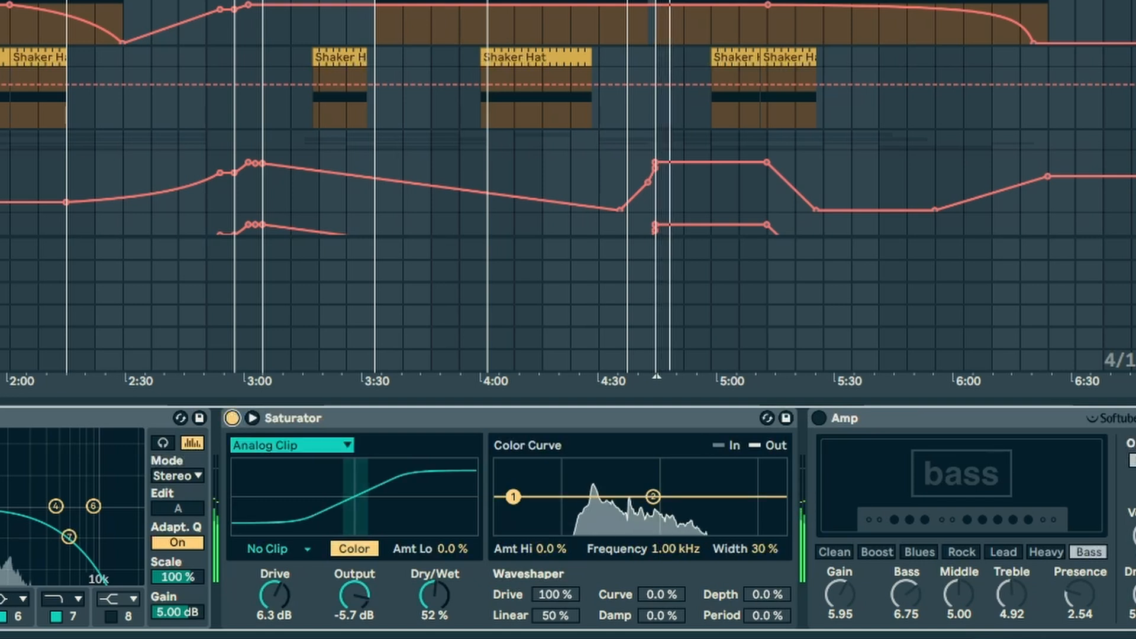
Step: Turn on the Amp in the BONGO chain and compare the sound with it off and on
{"action": "left_click", "coordinate": [817, 419]}
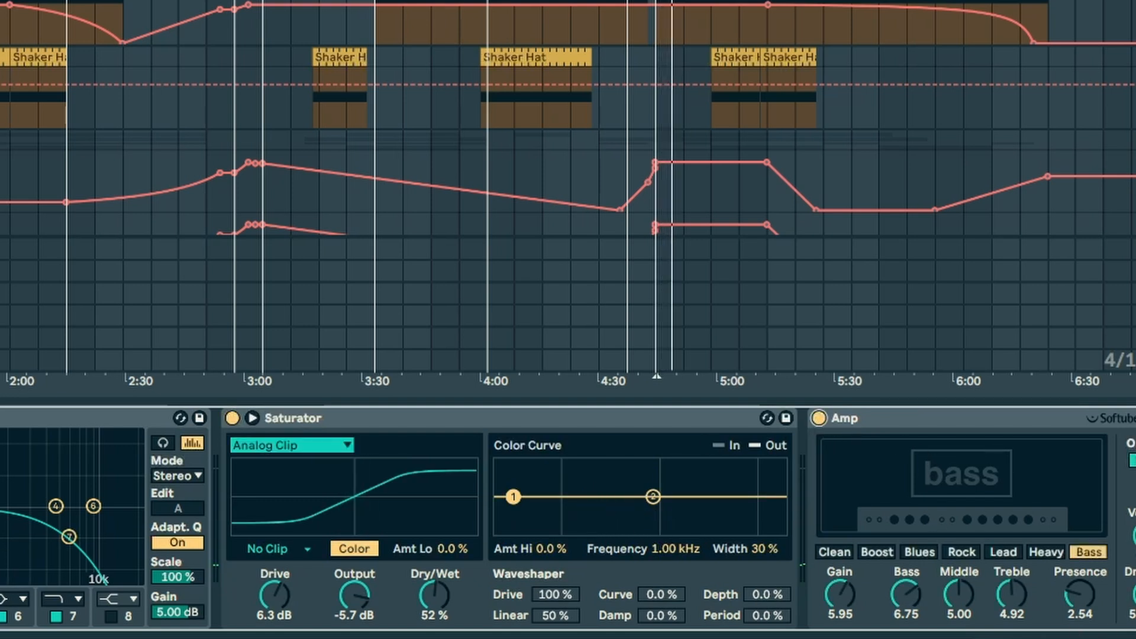
{"action": "scroll", "coordinate": [567, 517], "scroll_direction": "right", "scroll_amount": 5}
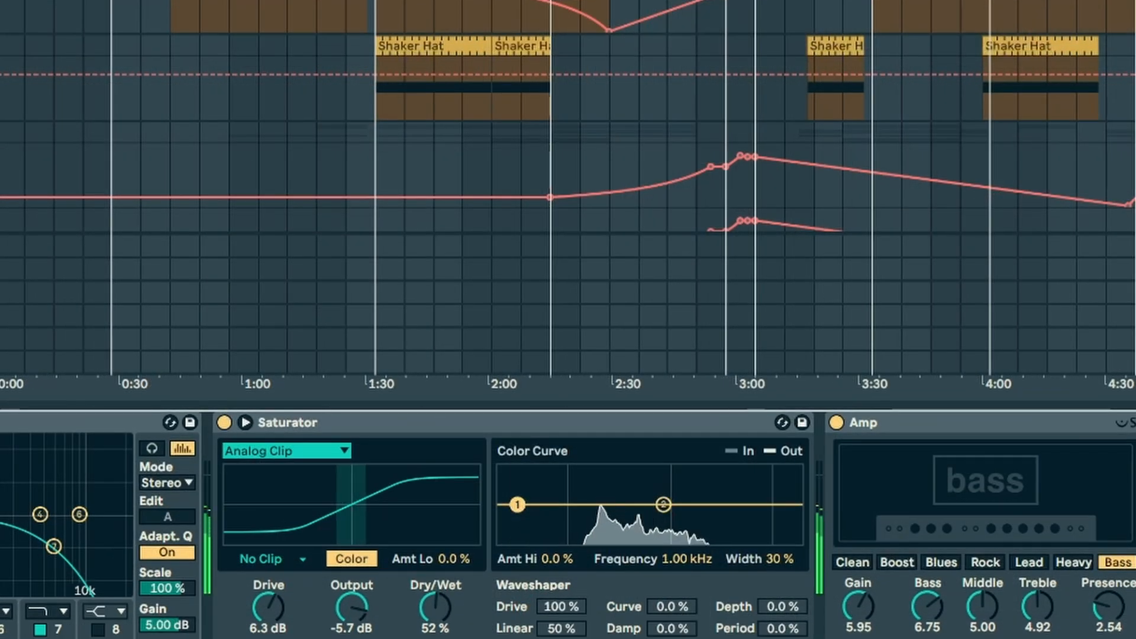
{"action": "left_click", "coordinate": [836, 422]}
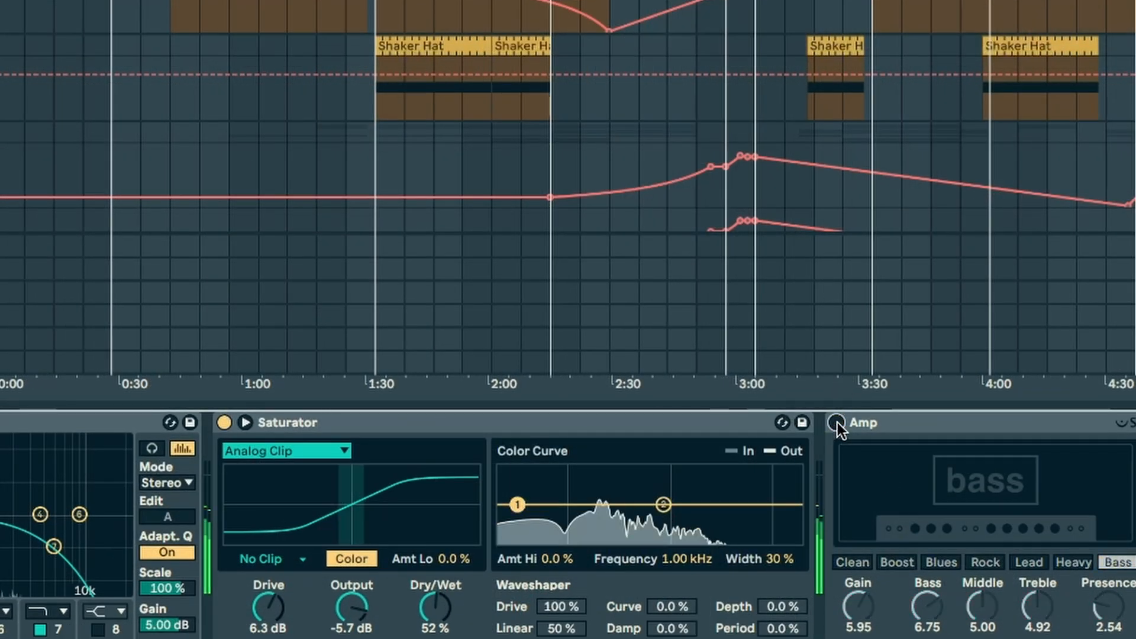
{"action": "left_click", "coordinate": [836, 423]}
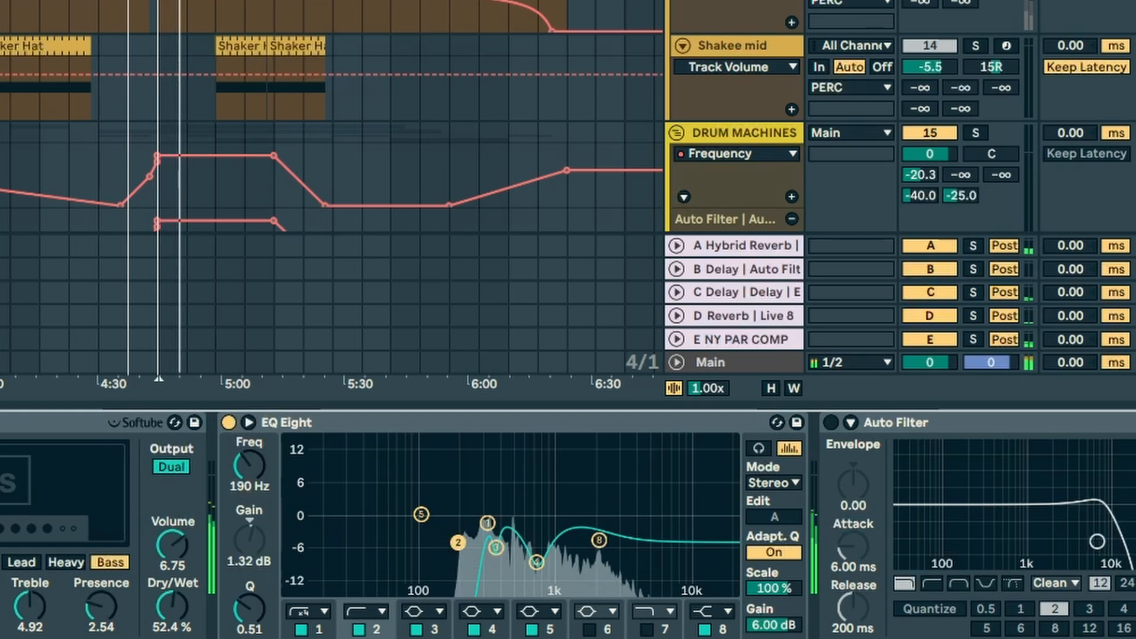
Step: Turn on the BONGO Auto Filter and show its filter frequency automation on the track
{"action": "scroll", "coordinate": [568, 525], "scroll_direction": "right", "scroll_amount": 10}
{"action": "key", "text": "0"}
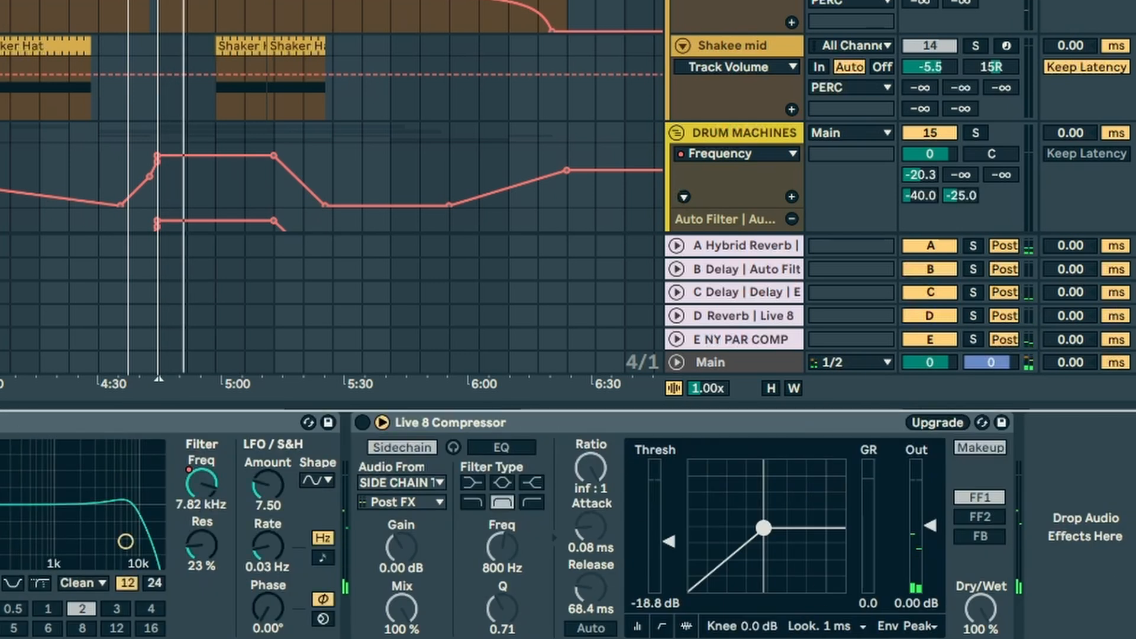
{"action": "right_click", "coordinate": [202, 485]}
{"action": "left_click", "coordinate": [338, 301]}
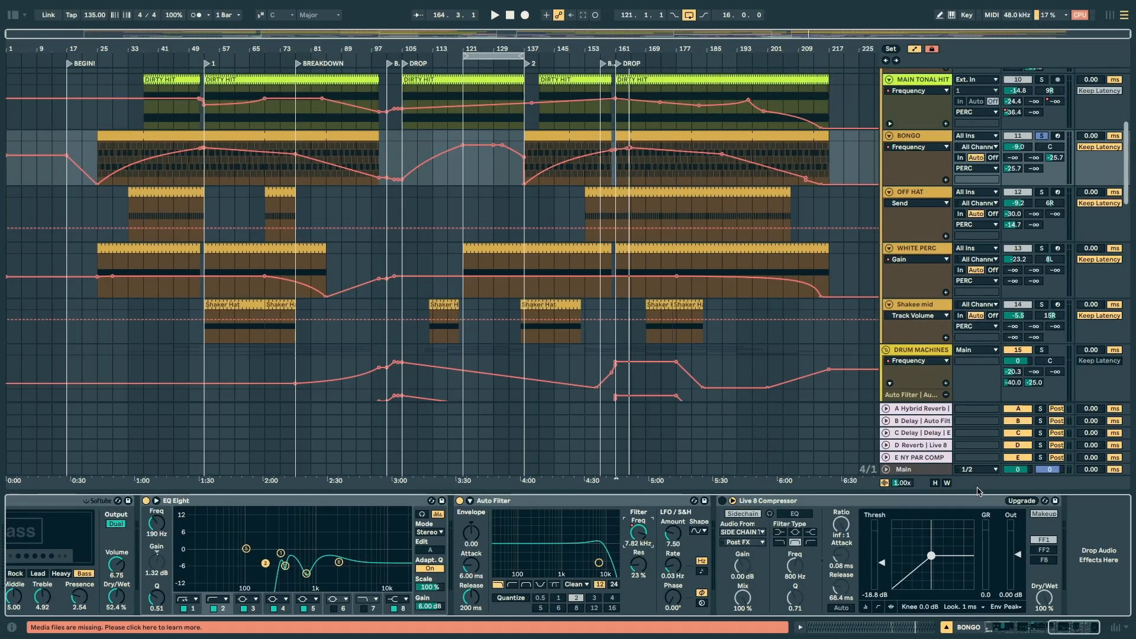
Step: Play the BONGO track and audition the sidechained Live 8 Compressor at the end of its chain
{"action": "key", "text": "space"}
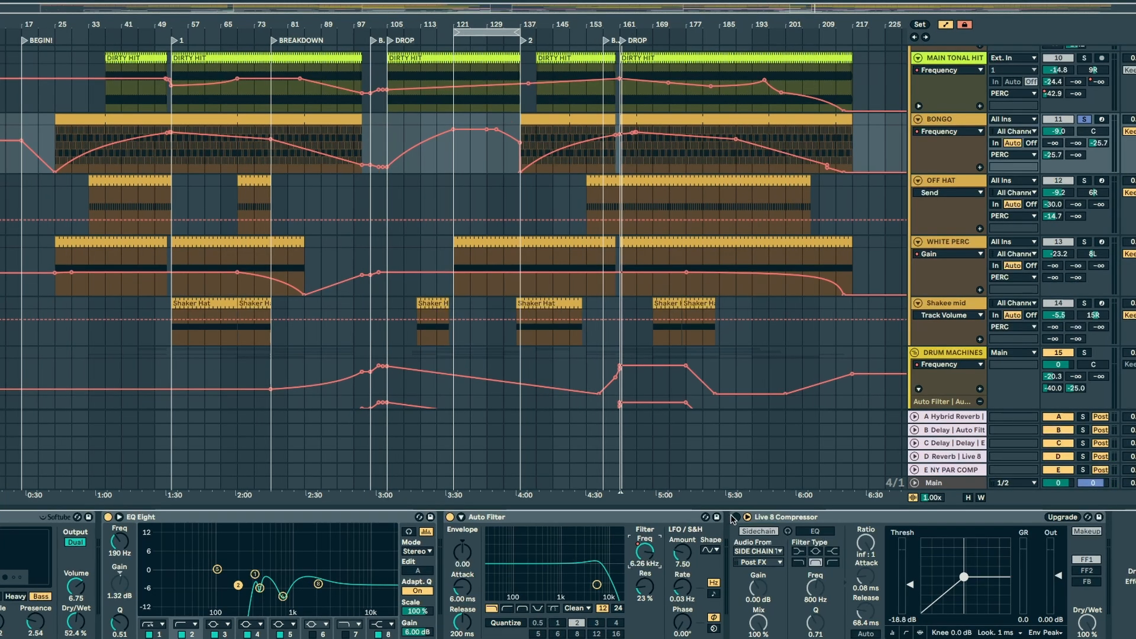
{"action": "left_click", "coordinate": [735, 517]}
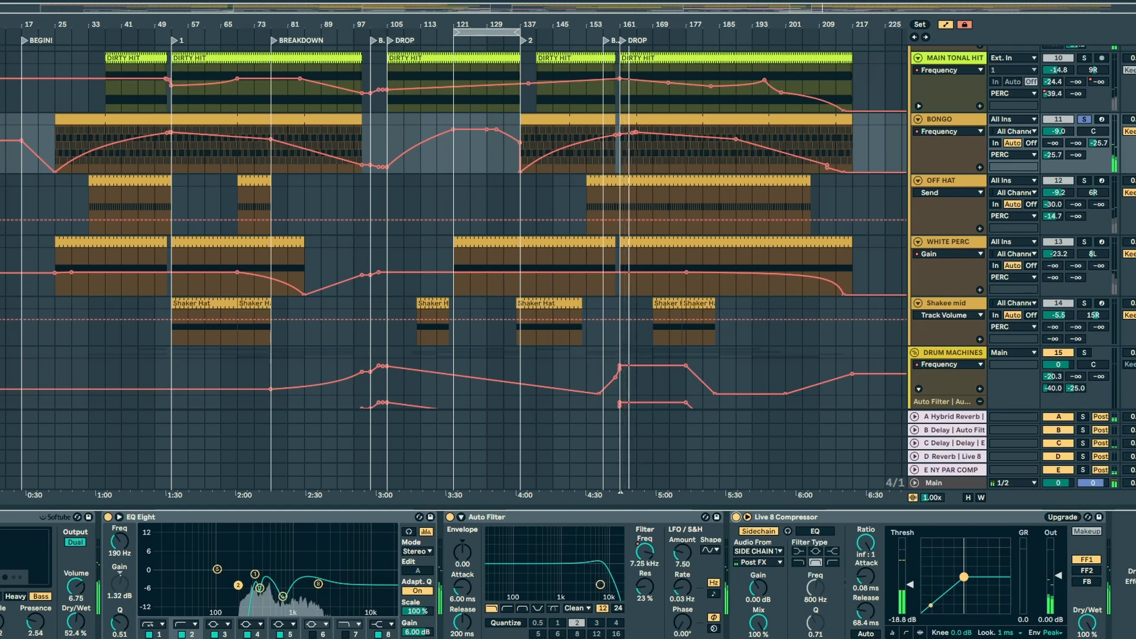
{"action": "key", "text": "space"}
Step: Solo the OFF HAT track, place the playback position near bar 165 and zoom in on the last DROP
{"action": "left_click", "coordinate": [1062, 181]}
{"action": "left_click", "coordinate": [1084, 181]}
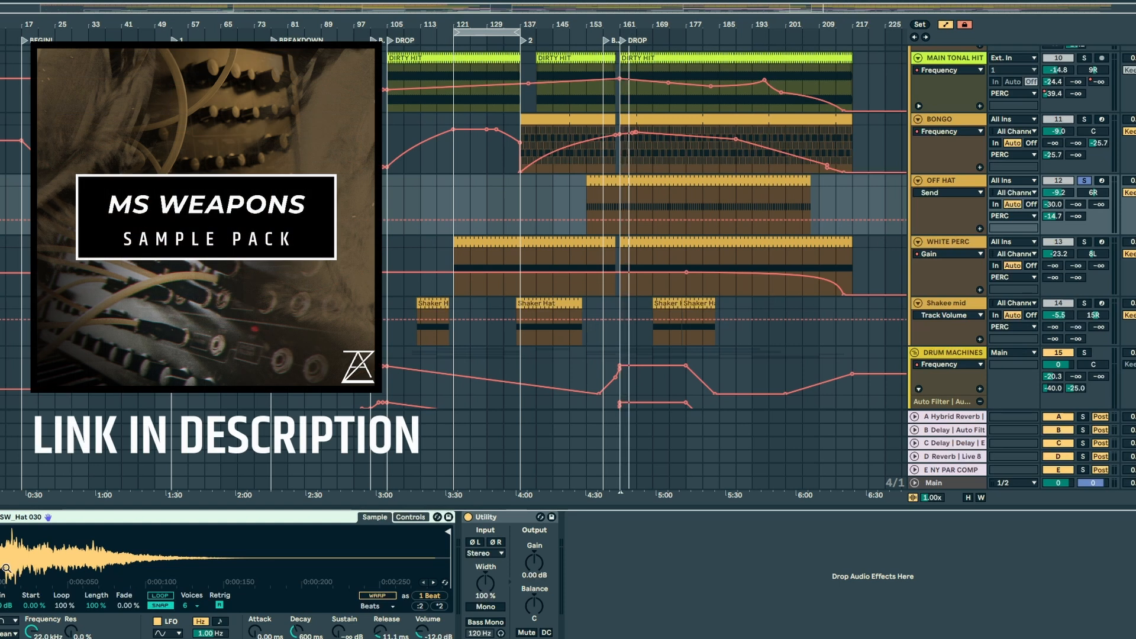
{"action": "left_click", "coordinate": [635, 206]}
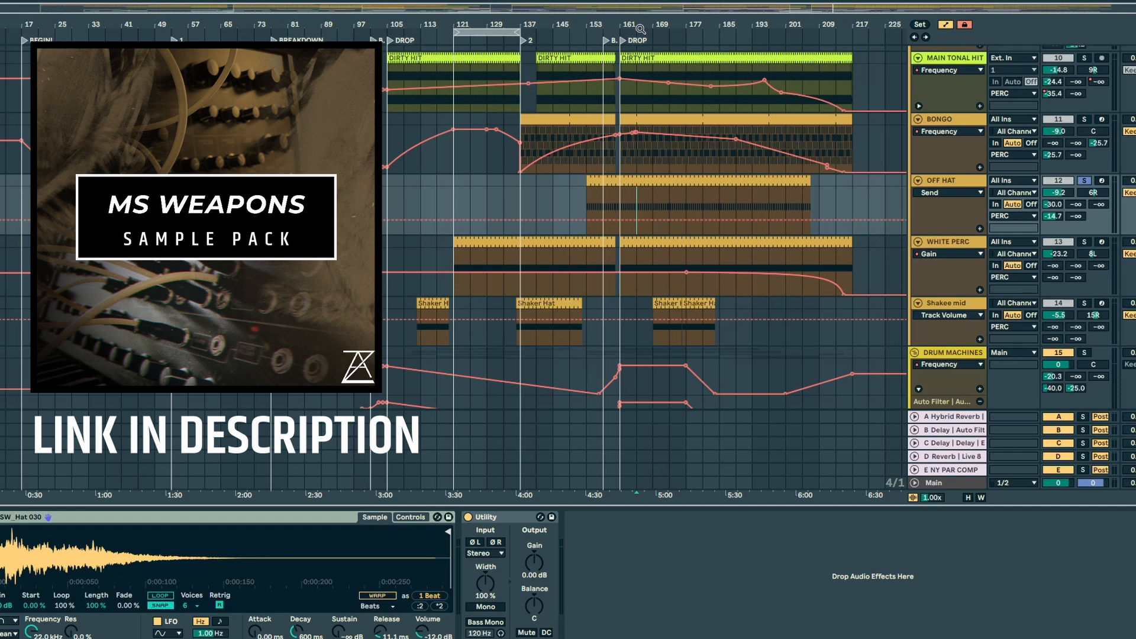
{"action": "key", "text": "plus"}
{"action": "key", "text": "plus"}
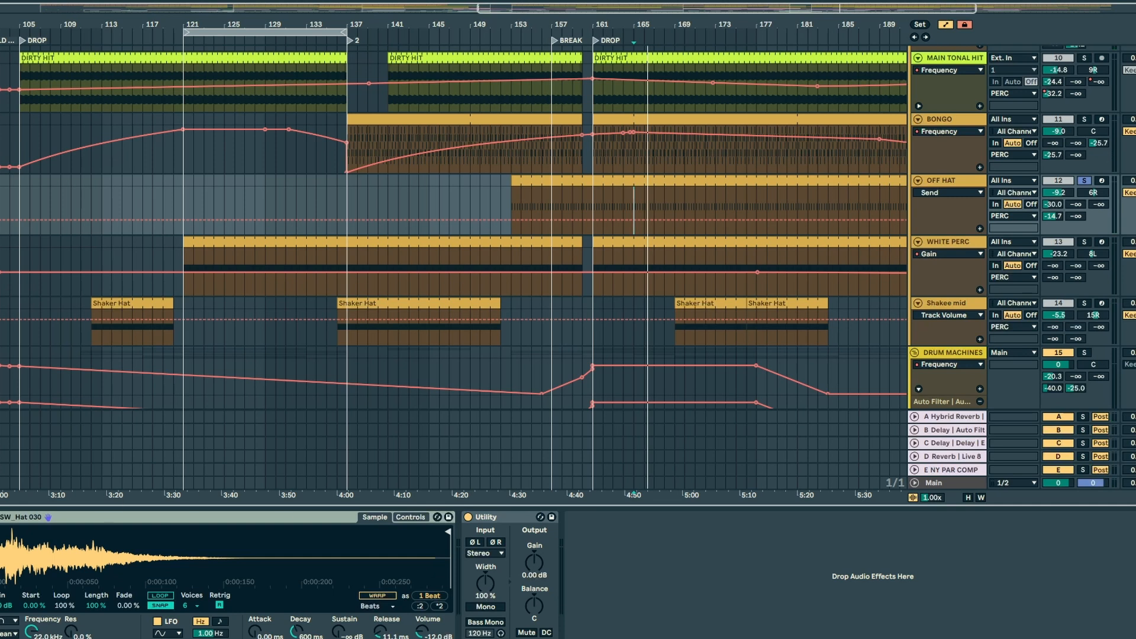
Step: Show the A-Hybrid Reverb send as the automation parameter of the PERC group
{"action": "scroll", "coordinate": [954, 238], "scroll_direction": "up", "scroll_amount": 5}
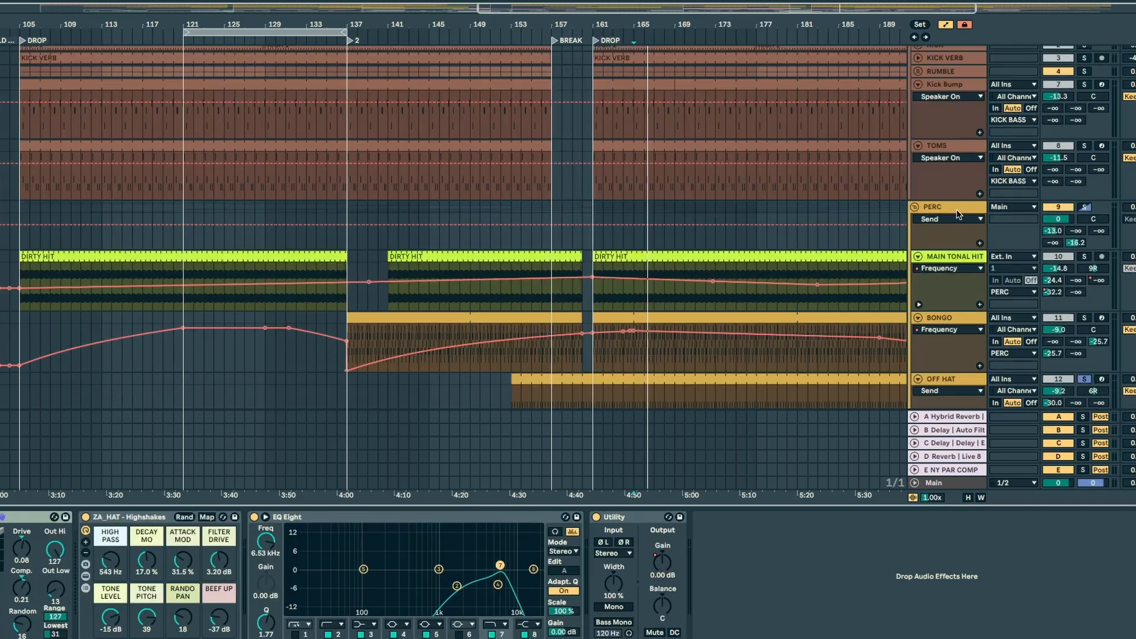
{"action": "left_click", "coordinate": [956, 218]}
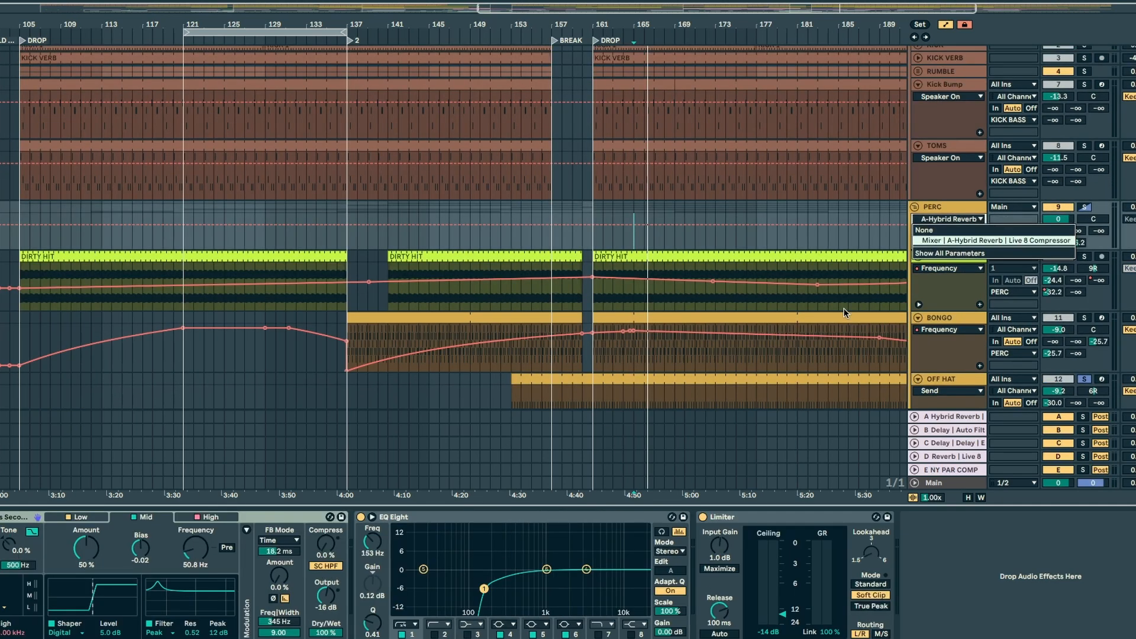
{"action": "left_click", "coordinate": [942, 371]}
Step: Solo the WHITE PERC track and reveal the devices inside its ZA_HAT - Highshakes rack
{"action": "scroll", "coordinate": [938, 360], "scroll_direction": "down", "scroll_amount": 4}
{"action": "left_click", "coordinate": [958, 290]}
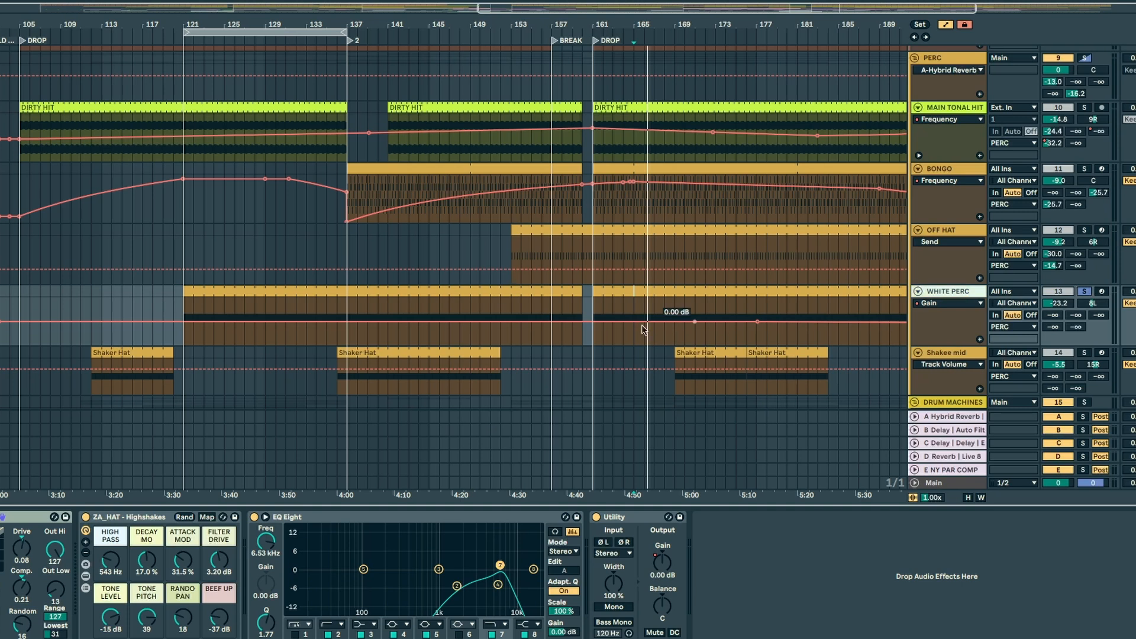
{"action": "left_click", "coordinate": [86, 575]}
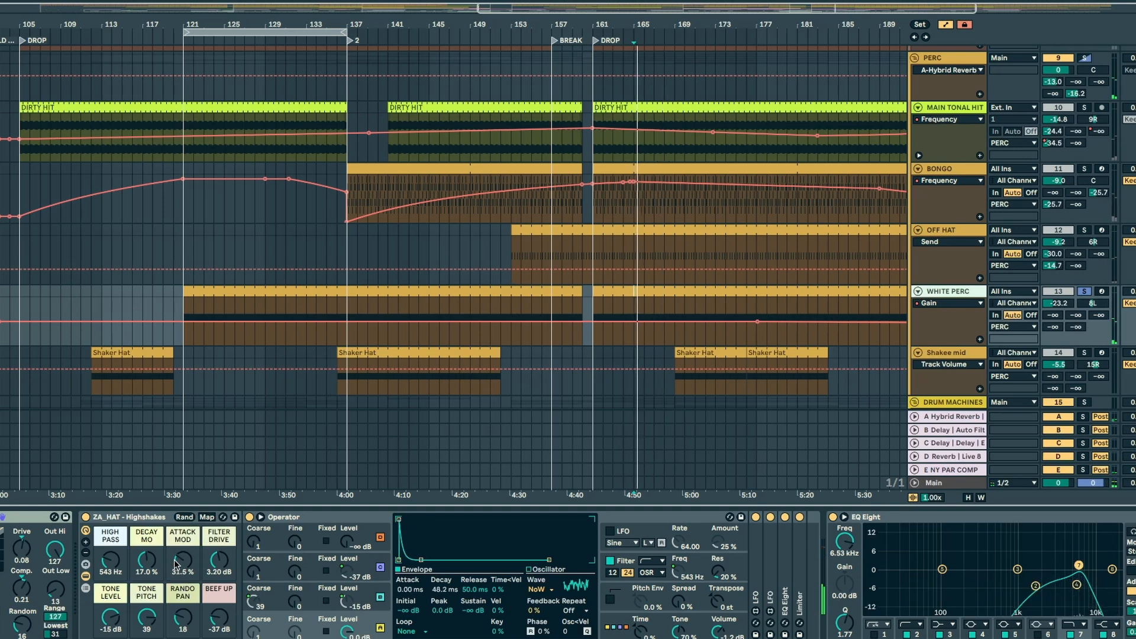
Step: Audition the Highshakes rack with Attack Mod at 100 % and at 0 %, with Decay Mod at 35.9 %
{"action": "left_click_drag", "start_coordinate": [177, 562], "coordinate": [177, 522]}
{"action": "mouse_move", "coordinate": [146, 561]}
{"action": "left_mouse_down"}
{"action": "mouse_move", "coordinate": [146, 538]}
{"action": "mouse_move", "coordinate": [183, 547]}
{"action": "mouse_move", "coordinate": [182, 533]}
{"action": "mouse_move", "coordinate": [147, 554]}
{"action": "left_mouse_up"}
{"action": "mouse_move", "coordinate": [151, 563]}
{"action": "left_mouse_down"}
{"action": "mouse_move", "coordinate": [182, 556]}
{"action": "mouse_move", "coordinate": [150, 574]}
{"action": "left_mouse_up"}
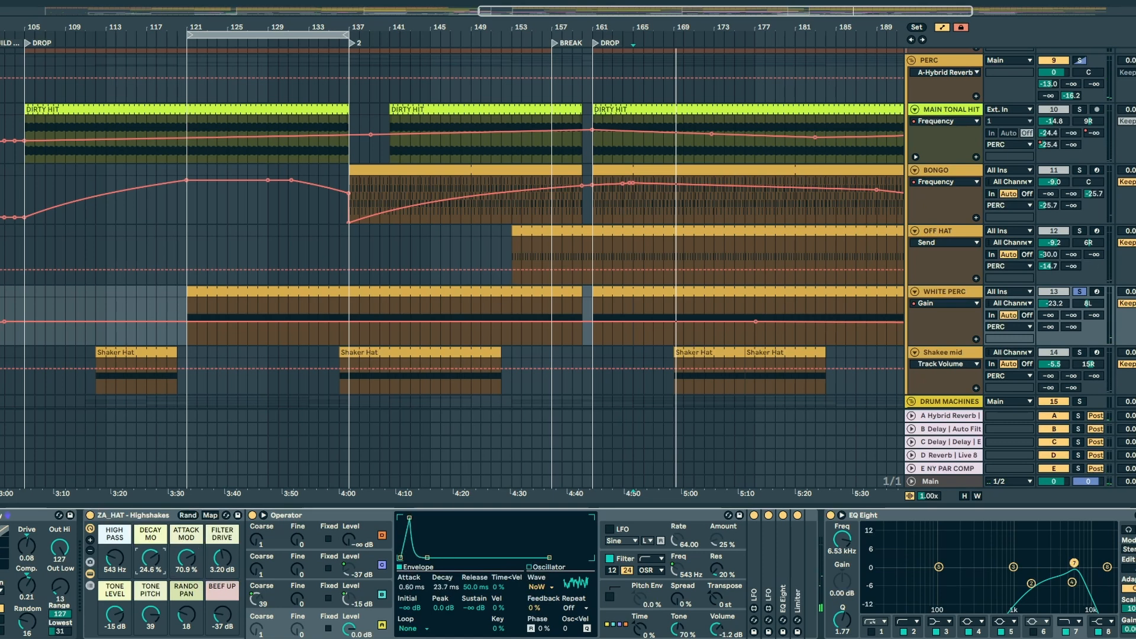
{"action": "key", "text": "space"}
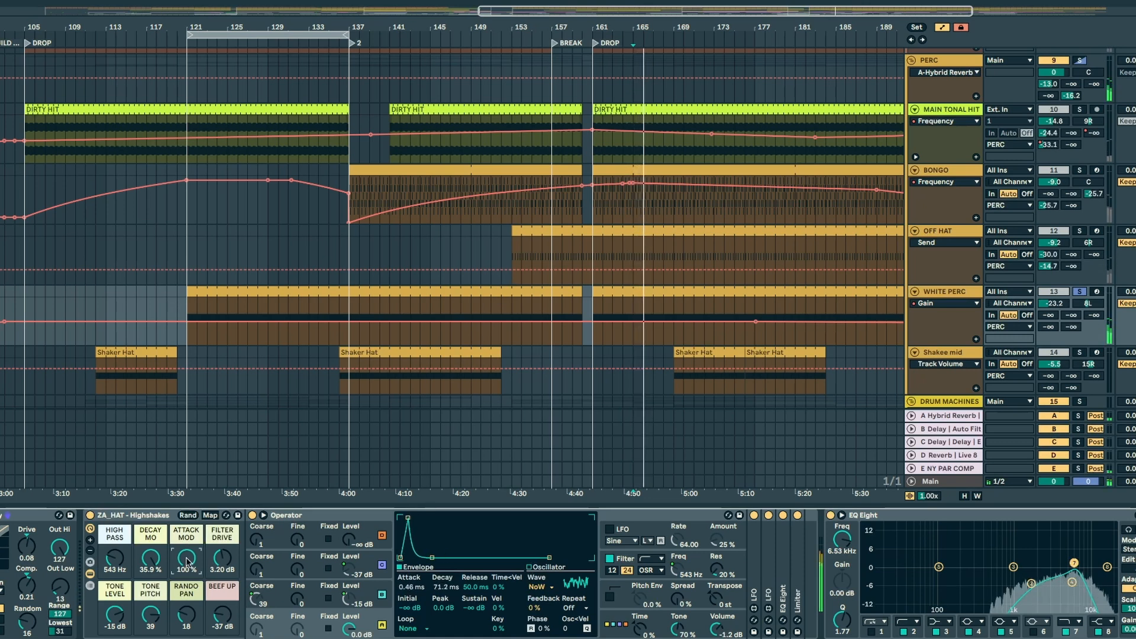
{"action": "left_click_drag", "start_coordinate": [186, 558], "coordinate": [185, 618]}
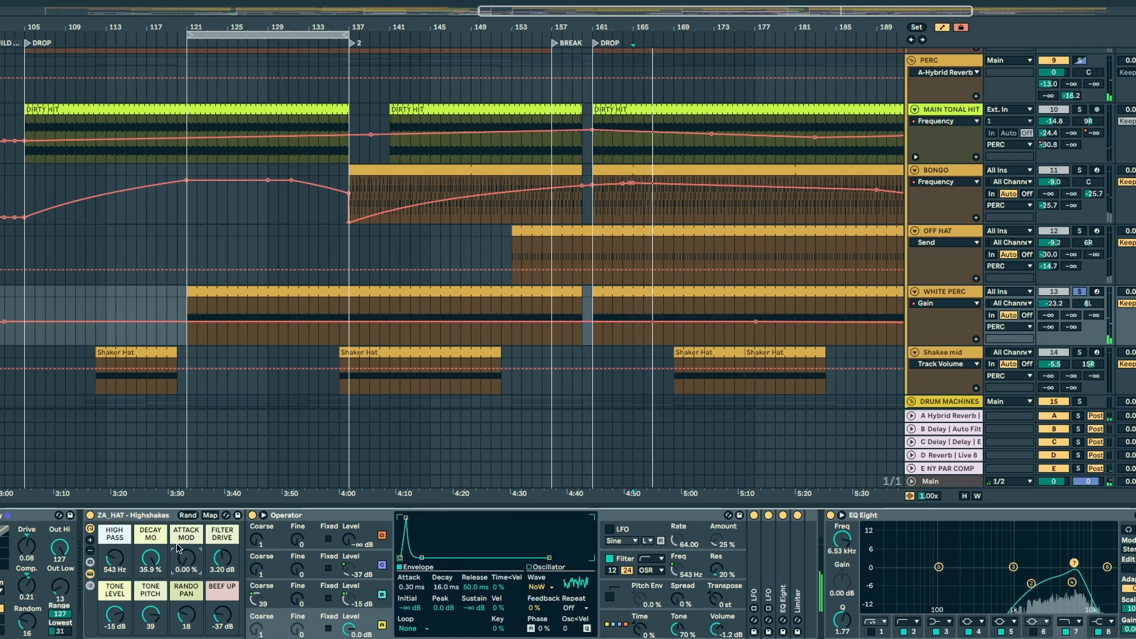
Step: Set the Highshakes rack's Decay Mod to 8.21 % and Attack Mod to 36.2 %
{"action": "mouse_move", "coordinate": [150, 558]}
{"action": "left_mouse_down"}
{"action": "mouse_move", "coordinate": [150, 576]}
{"action": "mouse_move", "coordinate": [149, 559]}
{"action": "left_mouse_up"}
{"action": "right_click", "coordinate": [154, 559]}
{"action": "left_click", "coordinate": [149, 558]}
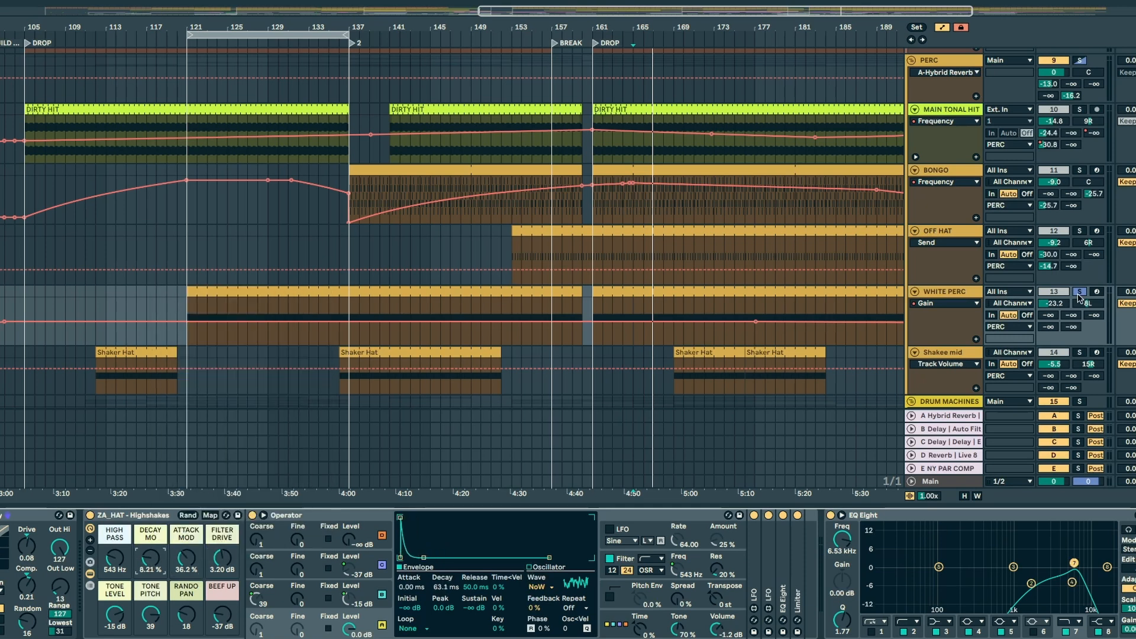
Step: Solo the Shakee mid track, play it from the Shaker Hat clip at bar 169 and open that clip's MIDI notes
{"action": "left_click", "coordinate": [732, 343]}
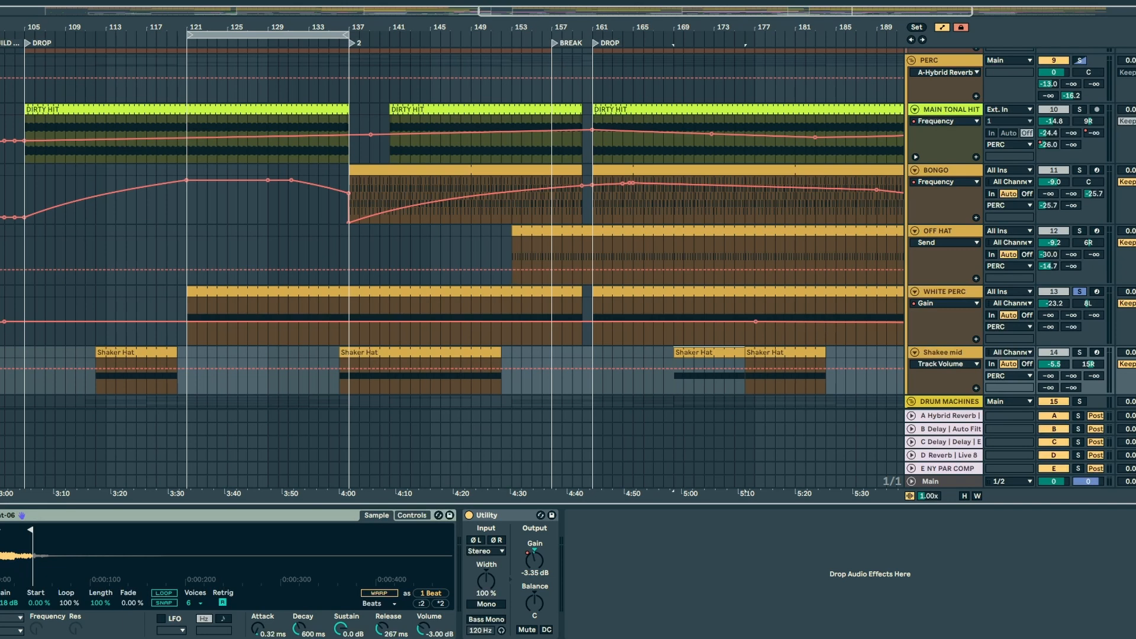
{"action": "left_click", "coordinate": [1079, 352]}
{"action": "key", "text": "space"}
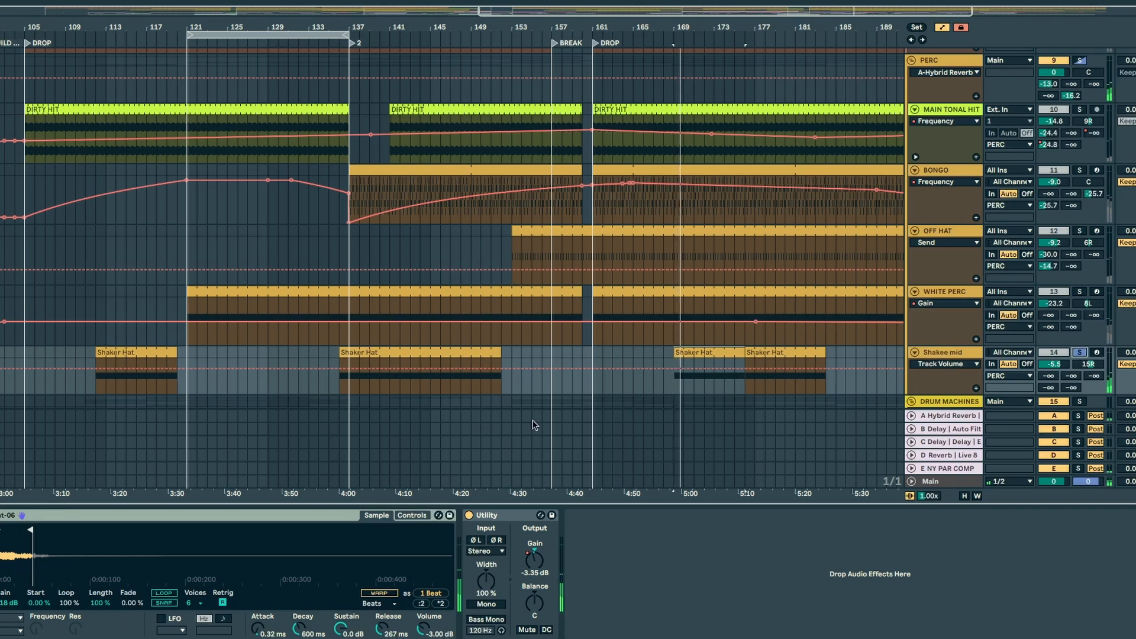
{"action": "double_click", "coordinate": [697, 348]}
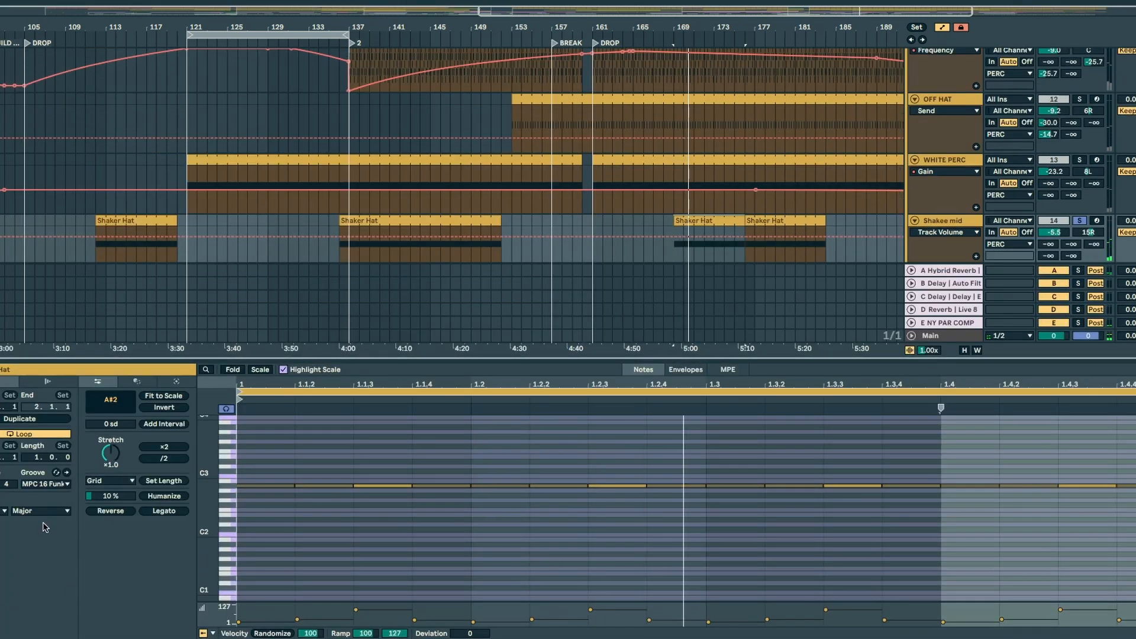
Step: Keep the Shaker Hat clip's groove at MPC 16 Funker-60, then examine its accented A#2 notes up close during playback
{"action": "left_click", "coordinate": [46, 484]}
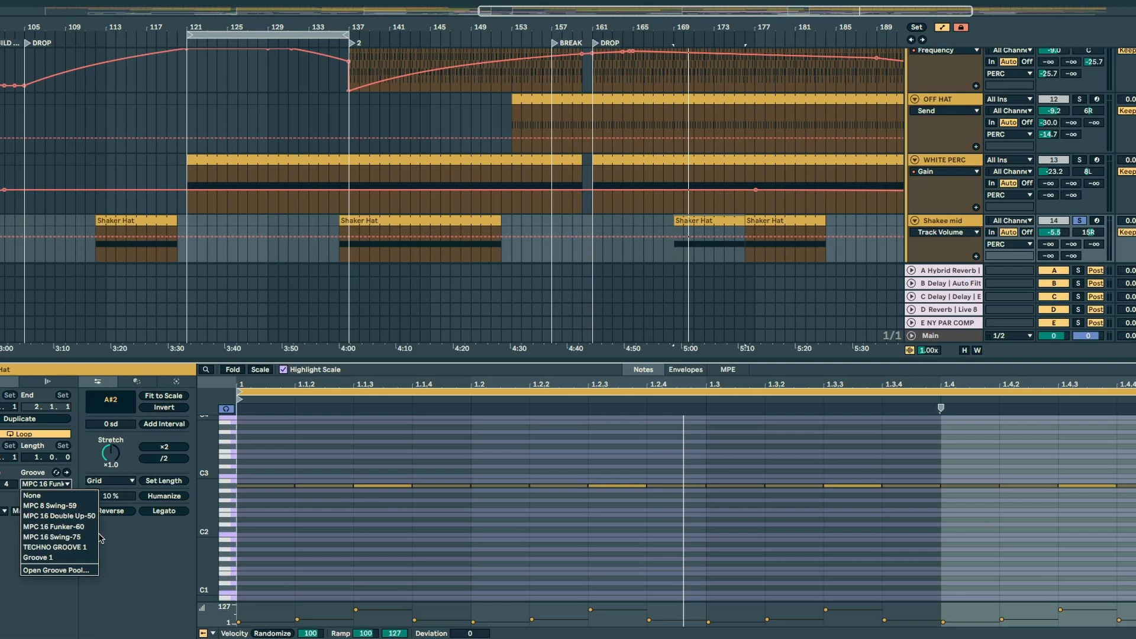
{"action": "left_click", "coordinate": [74, 528]}
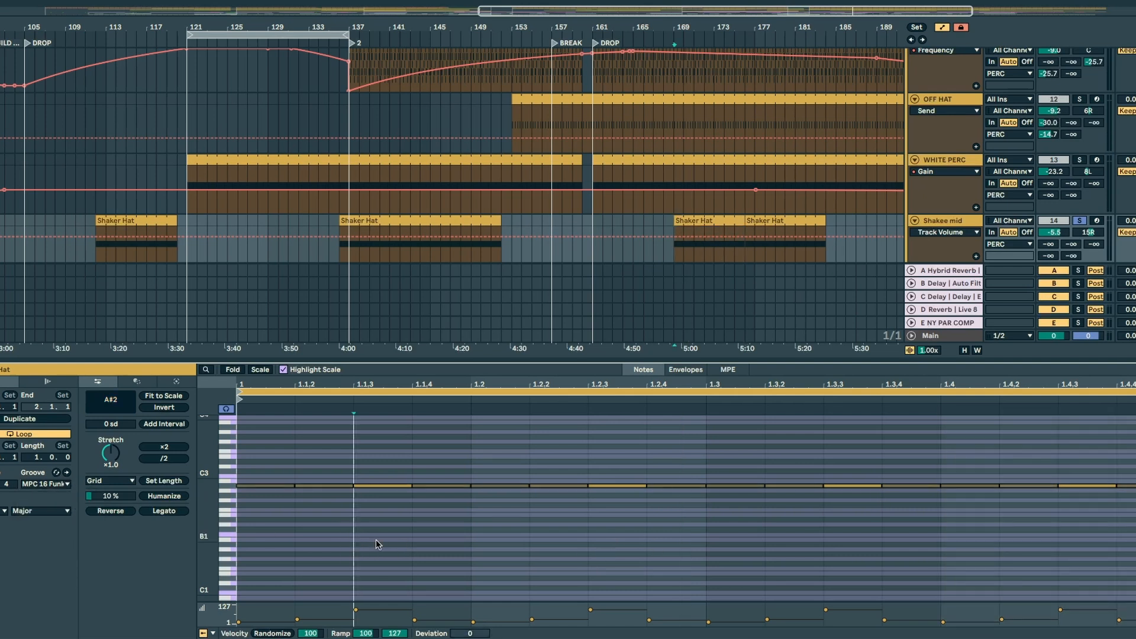
{"action": "left_click", "coordinate": [382, 486]}
{"action": "left_click_drag", "start_coordinate": [217, 486], "coordinate": [324, 500]}
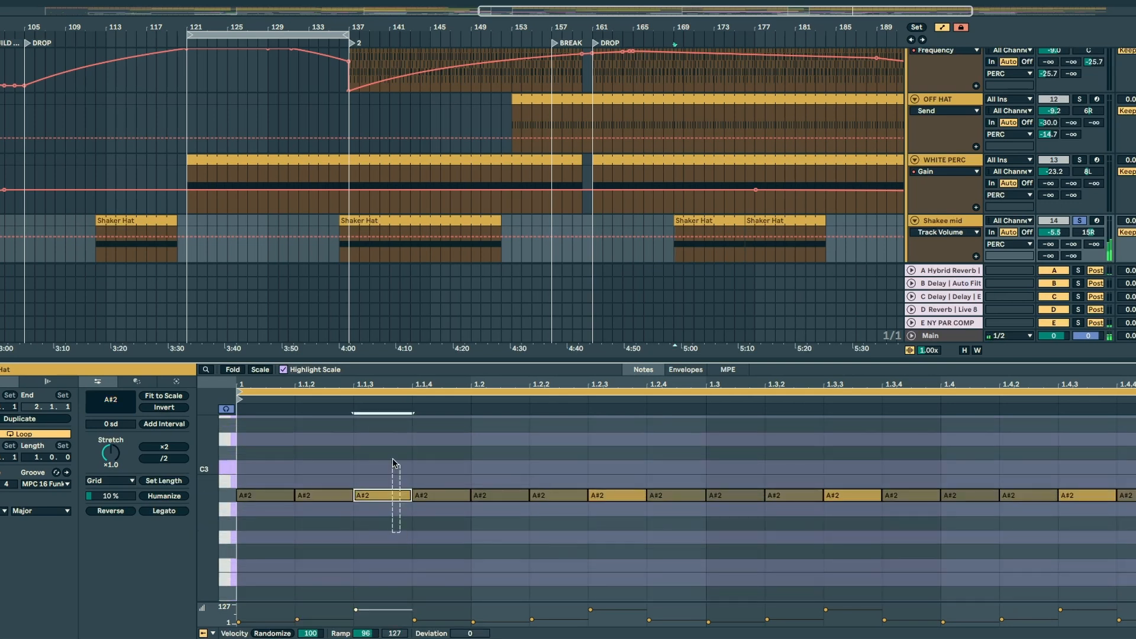
{"action": "left_click", "coordinate": [627, 494]}
{"action": "key", "text": "space"}
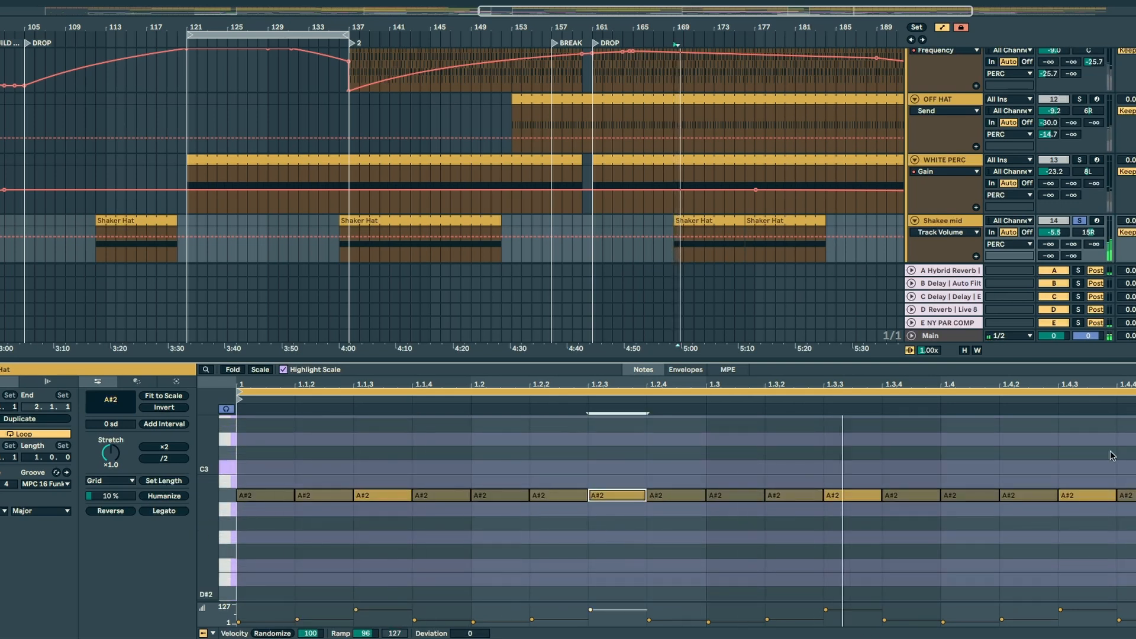
Step: Solo the PERC group, hide the clip's notes and solo the KICK BASS group alongside it
{"action": "scroll", "coordinate": [1091, 211], "scroll_direction": "up", "scroll_amount": 5}
{"action": "left_click", "coordinate": [1078, 89]}
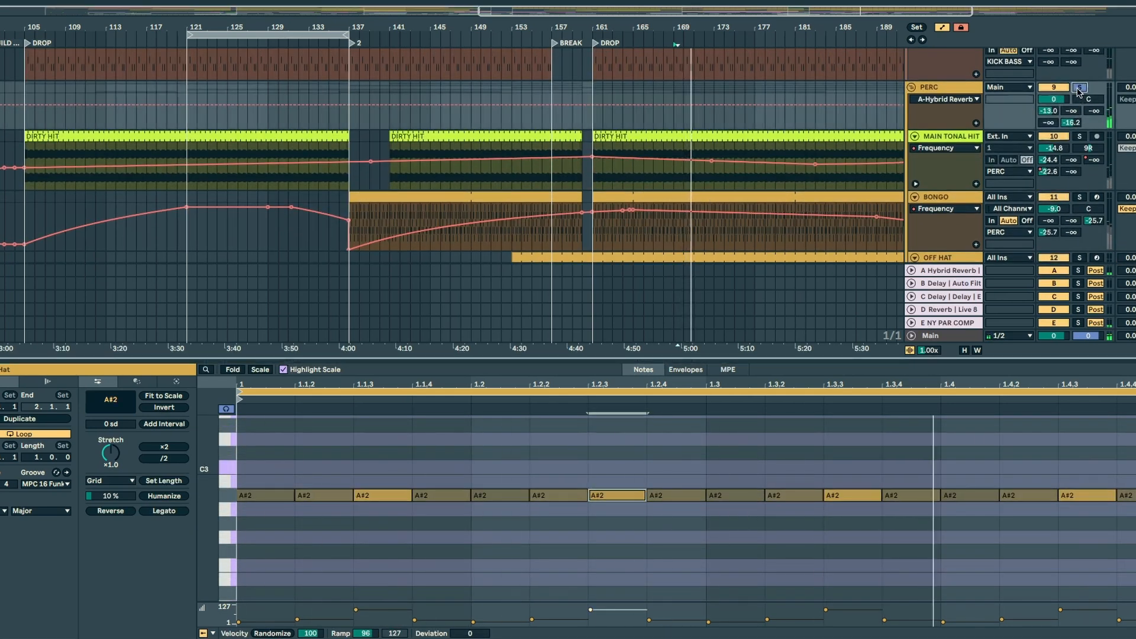
{"action": "key", "text": "ctrl+alt+l"}
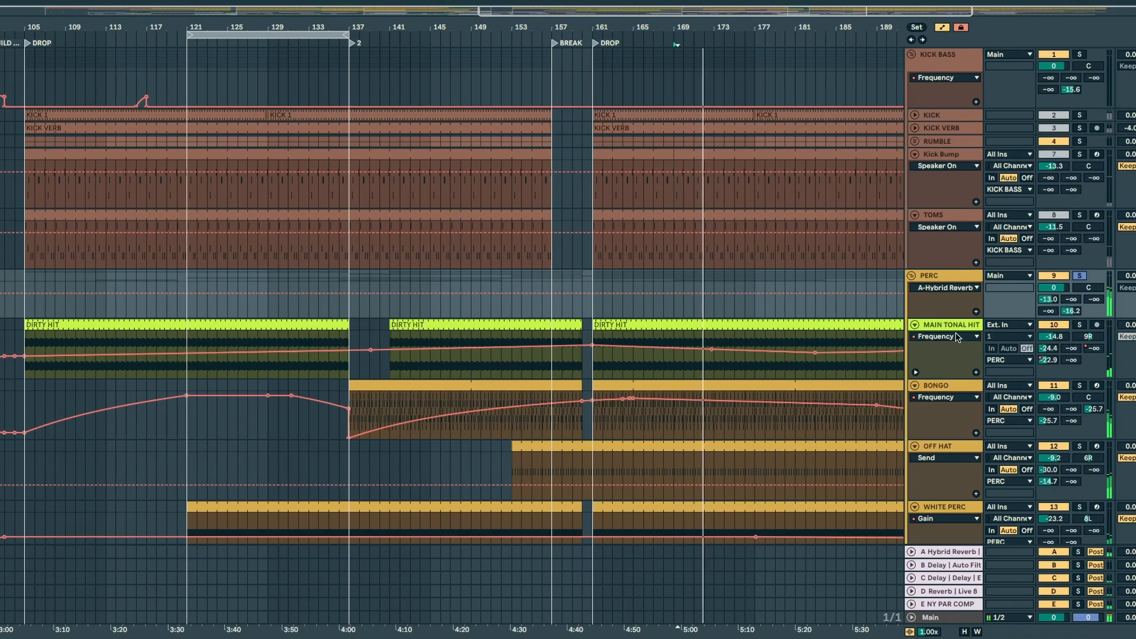
{"action": "left_click", "coordinate": [1078, 53]}
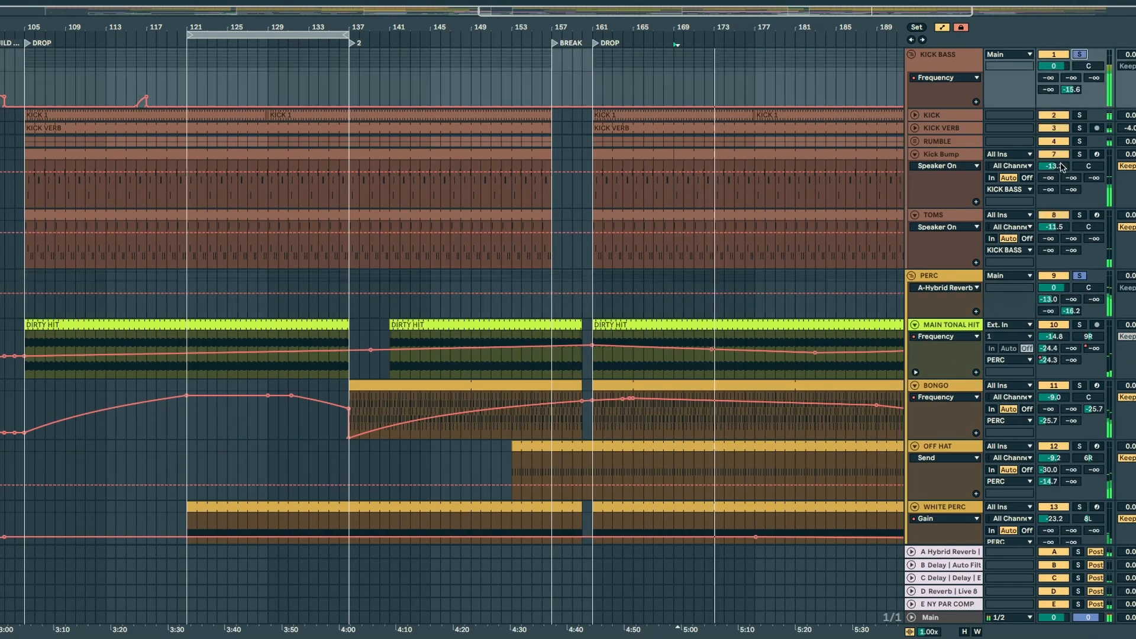
{"action": "scroll", "coordinate": [695, 258], "scroll_direction": "down", "scroll_amount": 8}
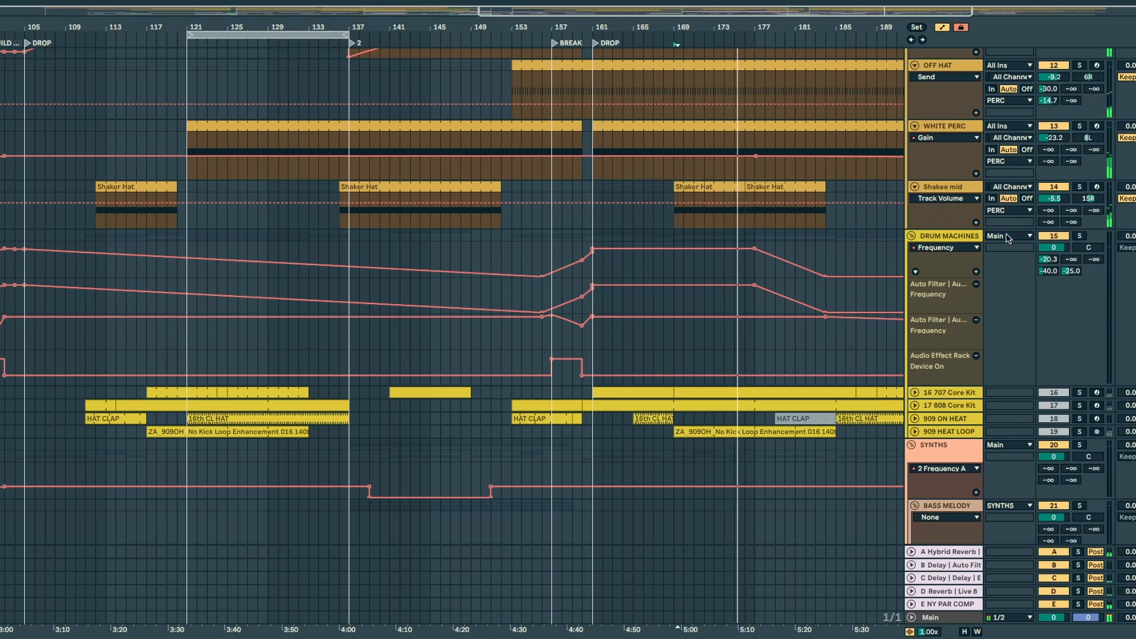
{"action": "scroll", "coordinate": [1008, 238], "scroll_direction": "up", "scroll_amount": 8}
{"action": "scroll", "coordinate": [905, 276], "scroll_direction": "down", "scroll_amount": 9}
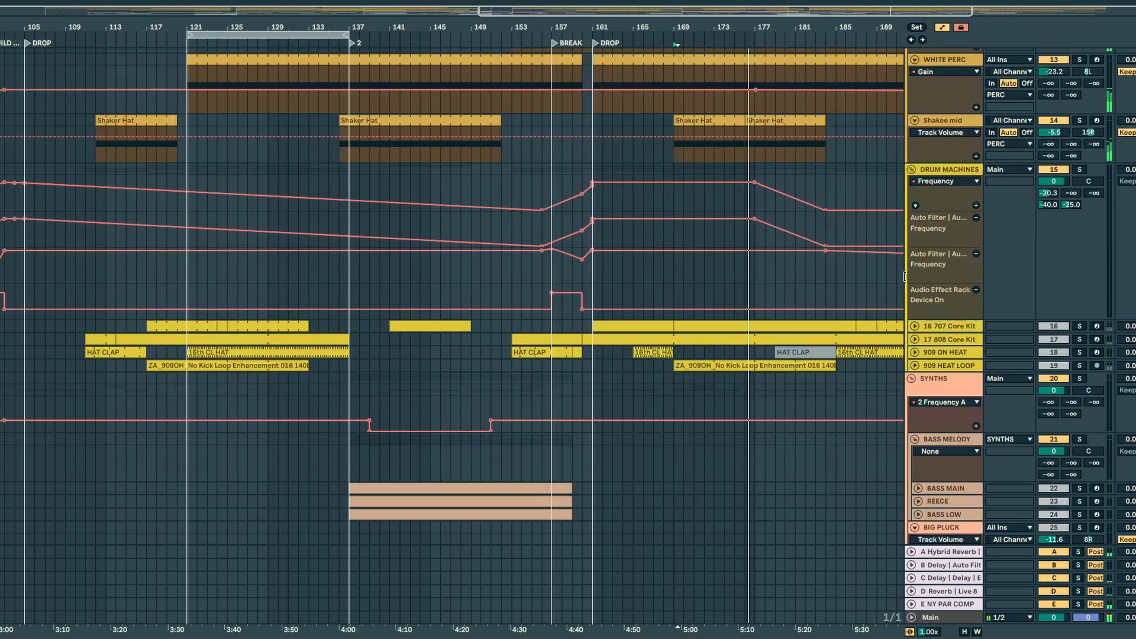
Step: Add the DRUM MACHINES group to the solo and unfold its 707 Core Kit, 808 Core Kit, 909 ON HEAT and 909 HEAT LOOP tracks
{"action": "left_click", "coordinate": [1077, 170]}
{"action": "scroll", "coordinate": [814, 246], "scroll_direction": "down", "scroll_amount": 3}
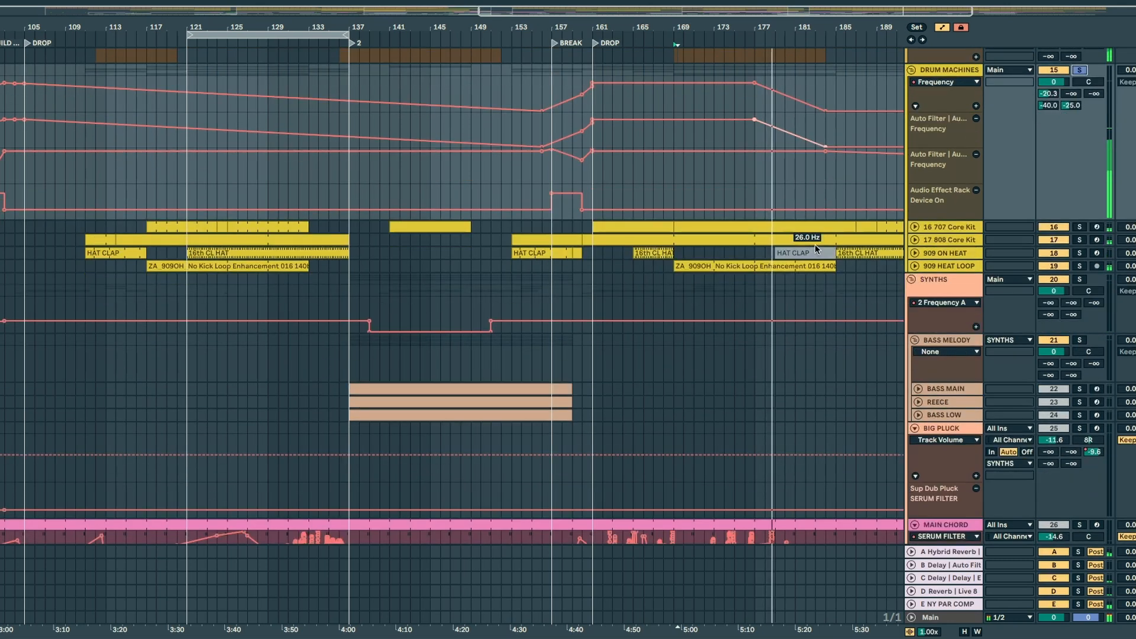
{"action": "scroll", "coordinate": [814, 243], "scroll_direction": "up", "scroll_amount": 2}
{"action": "left_click", "coordinate": [915, 331]}
{"action": "left_click", "coordinate": [915, 317]}
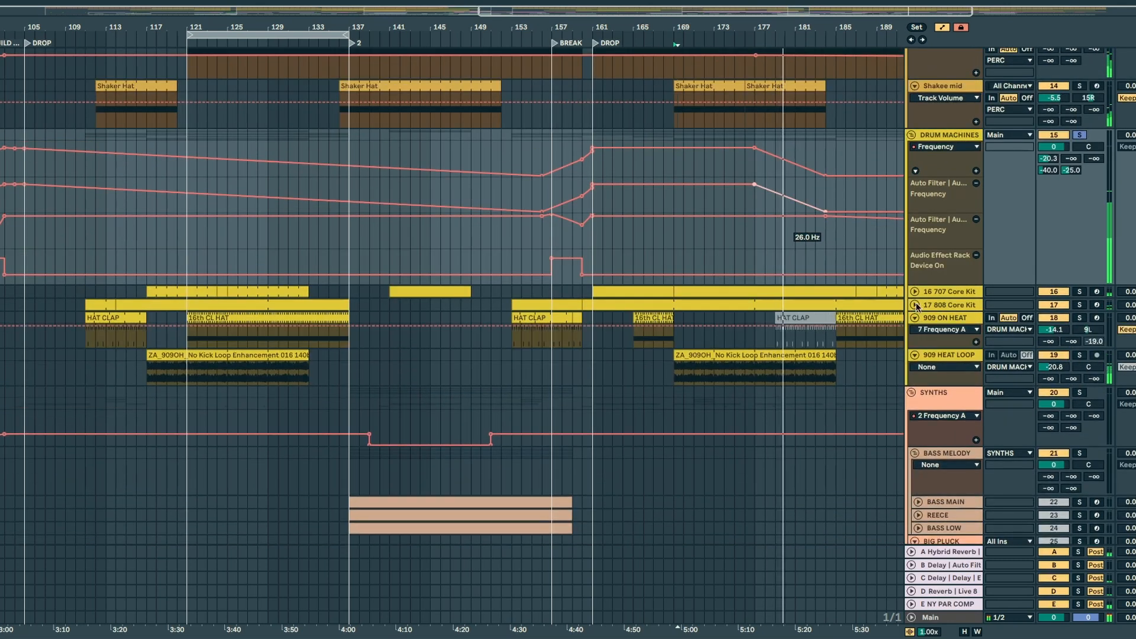
{"action": "left_click", "coordinate": [915, 305]}
{"action": "left_click", "coordinate": [915, 292]}
{"action": "left_click_drag", "start_coordinate": [755, 26], "coordinate": [528, 59]}
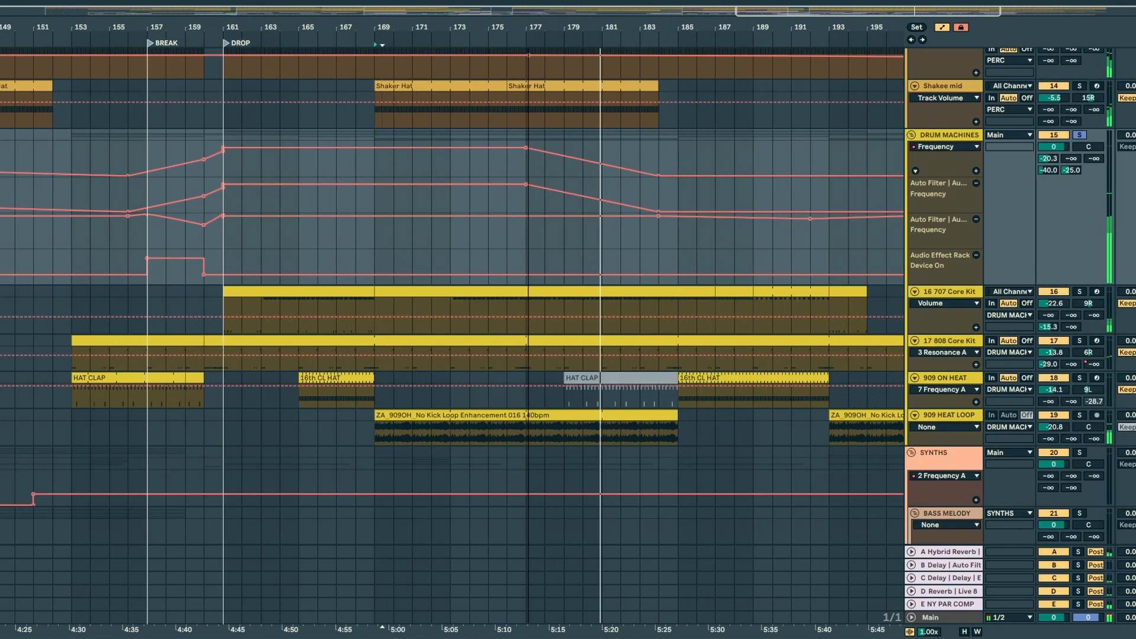
Step: Fold the PERC group and view the devices of the 707 Core Kit, 808 Core Kit and 909 ON HEAT tracks in turn
{"action": "scroll", "coordinate": [916, 155], "scroll_direction": "up", "scroll_amount": 12}
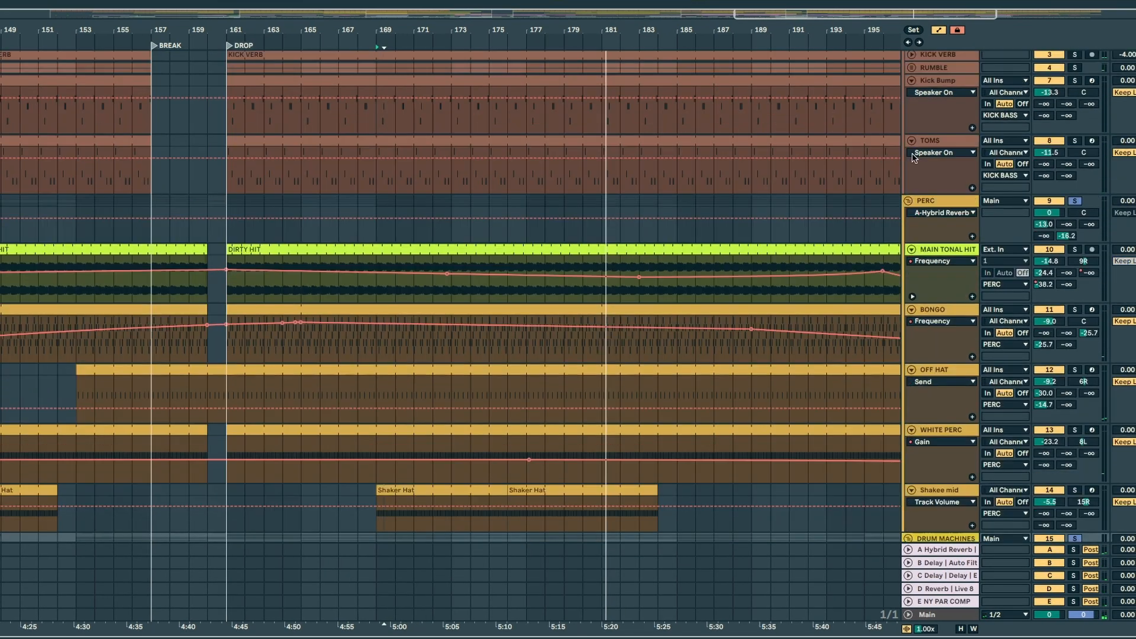
{"action": "left_click", "coordinate": [909, 200]}
{"action": "scroll", "coordinate": [721, 253], "scroll_direction": "down", "scroll_amount": 5}
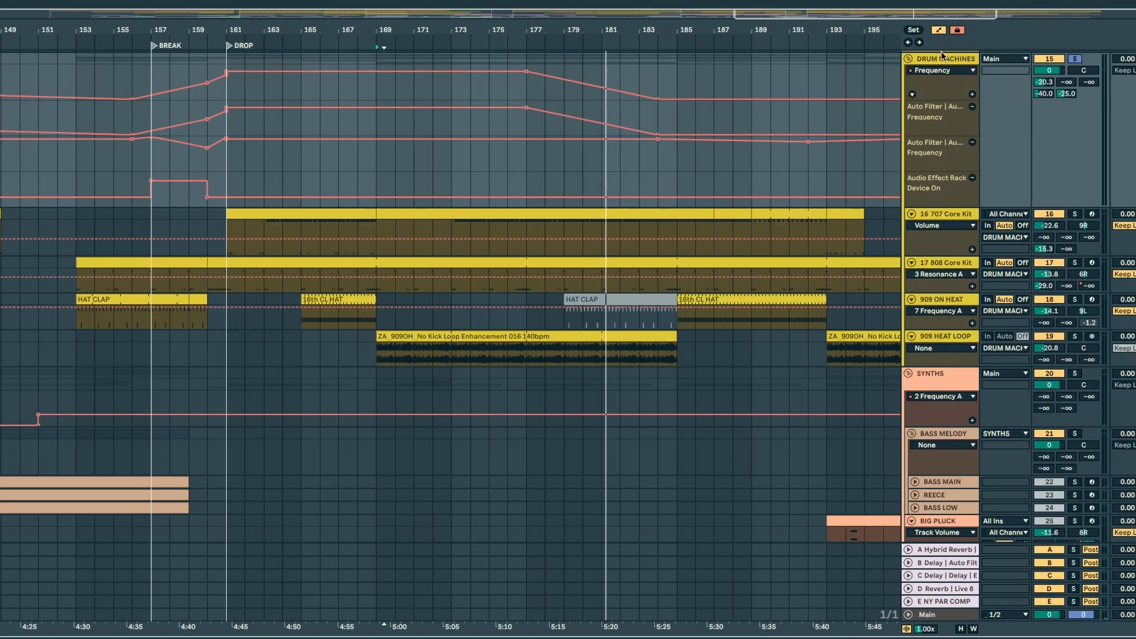
{"action": "left_click", "coordinate": [941, 58]}
{"action": "double_click", "coordinate": [935, 214]}
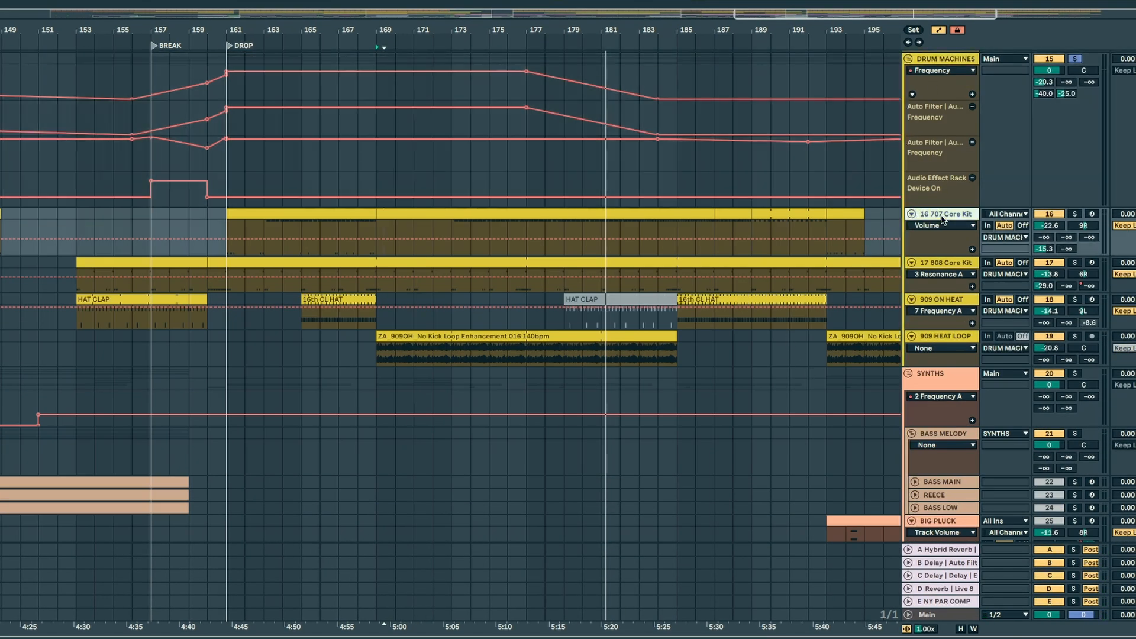
{"action": "left_click", "coordinate": [946, 262]}
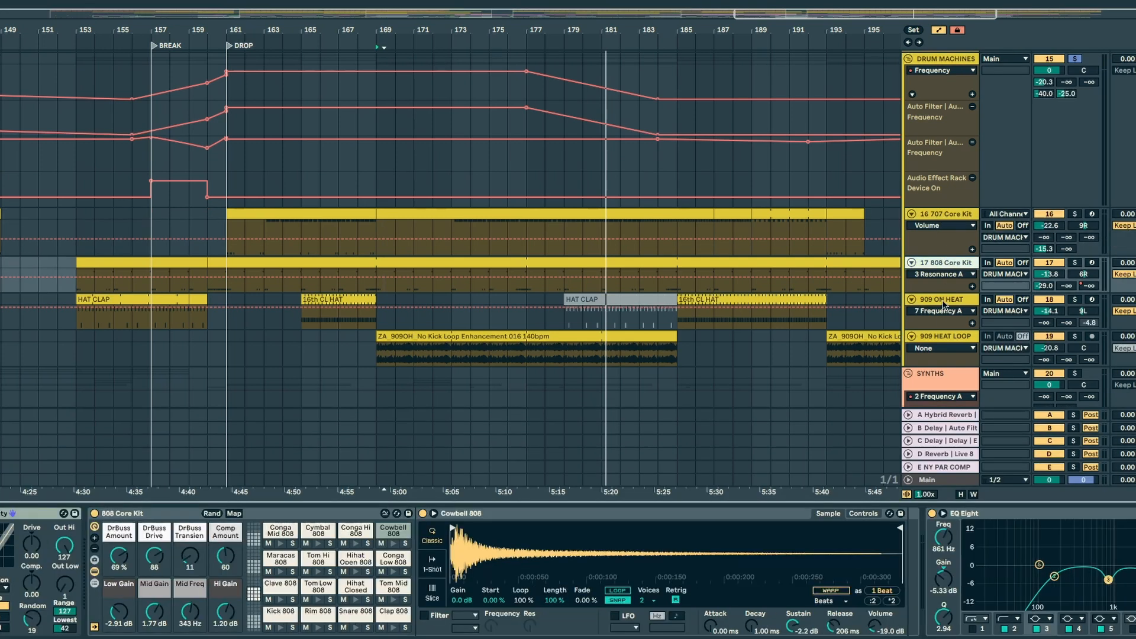
{"action": "left_click", "coordinate": [944, 303]}
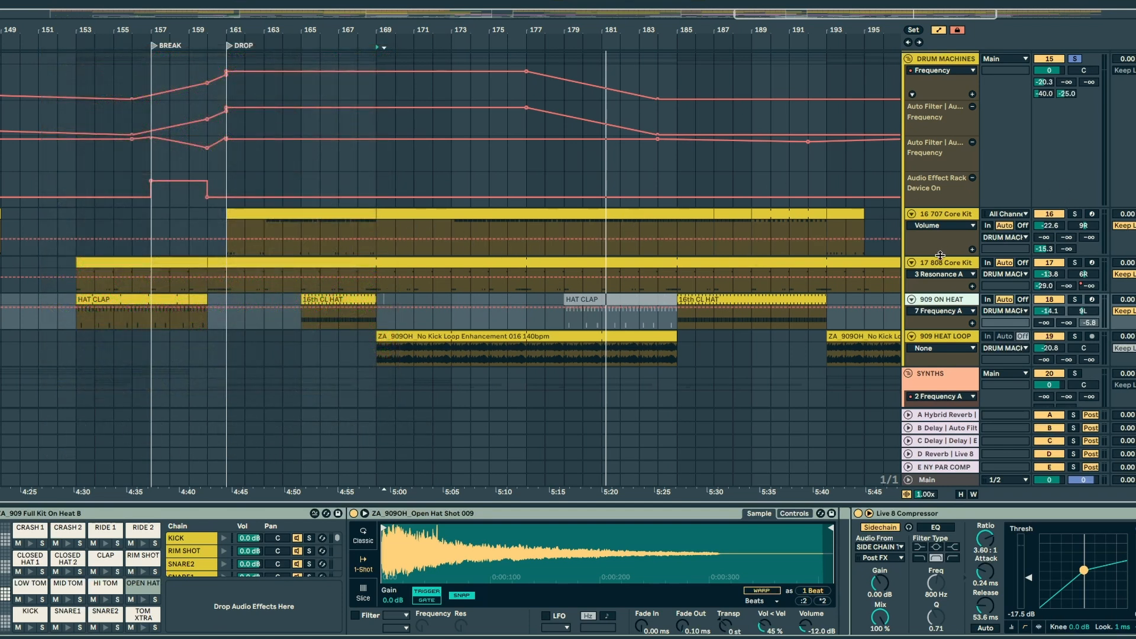
Step: Enlarge the 16 707 Core Kit track, open its bar 161 clip's MIDI notes and select all Clap 707 notes
{"action": "left_click_drag", "start_coordinate": [940, 255], "coordinate": [909, 312]}
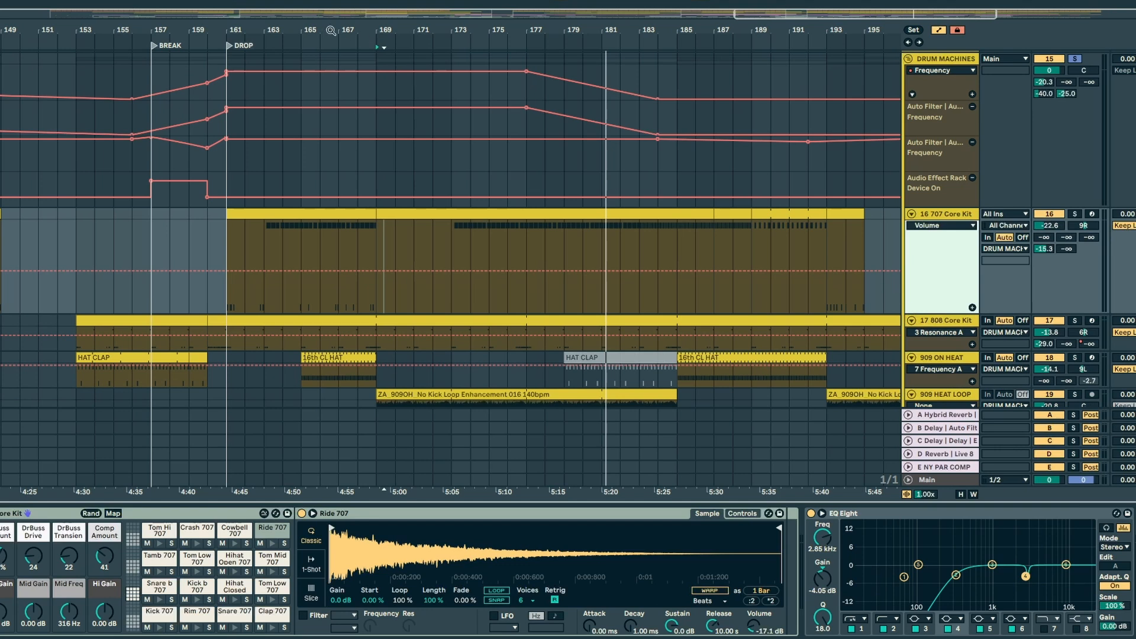
{"action": "mouse_move", "coordinate": [380, 27]}
{"action": "left_mouse_down"}
{"action": "mouse_move", "coordinate": [1135, 27]}
{"action": "mouse_move", "coordinate": [269, 32]}
{"action": "mouse_move", "coordinate": [342, 32]}
{"action": "left_mouse_up"}
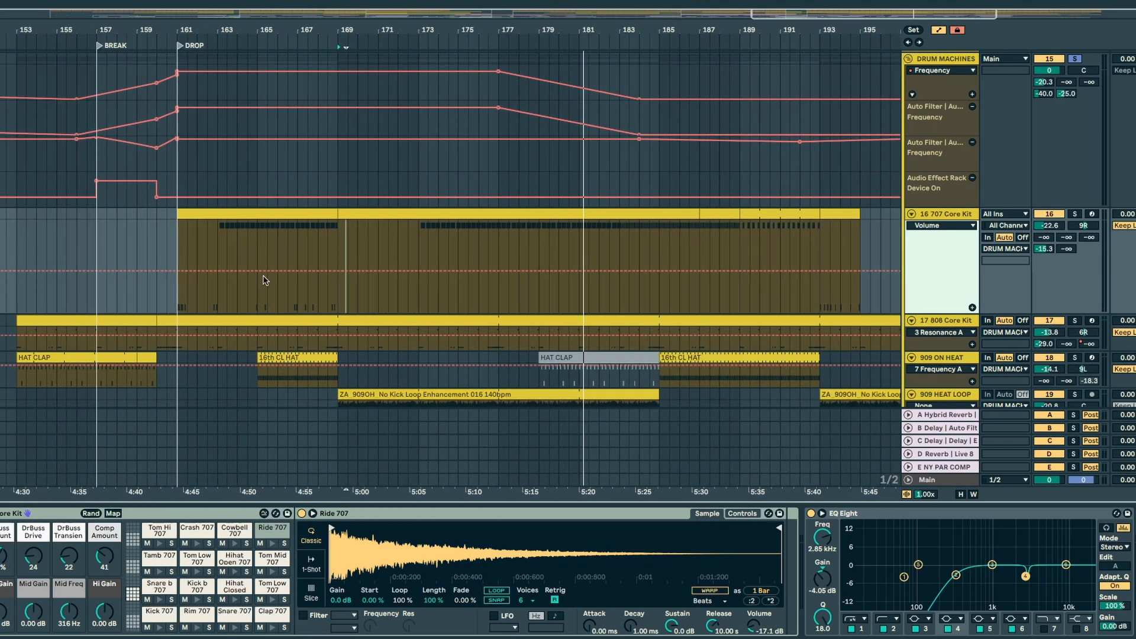
{"action": "left_click", "coordinate": [286, 238]}
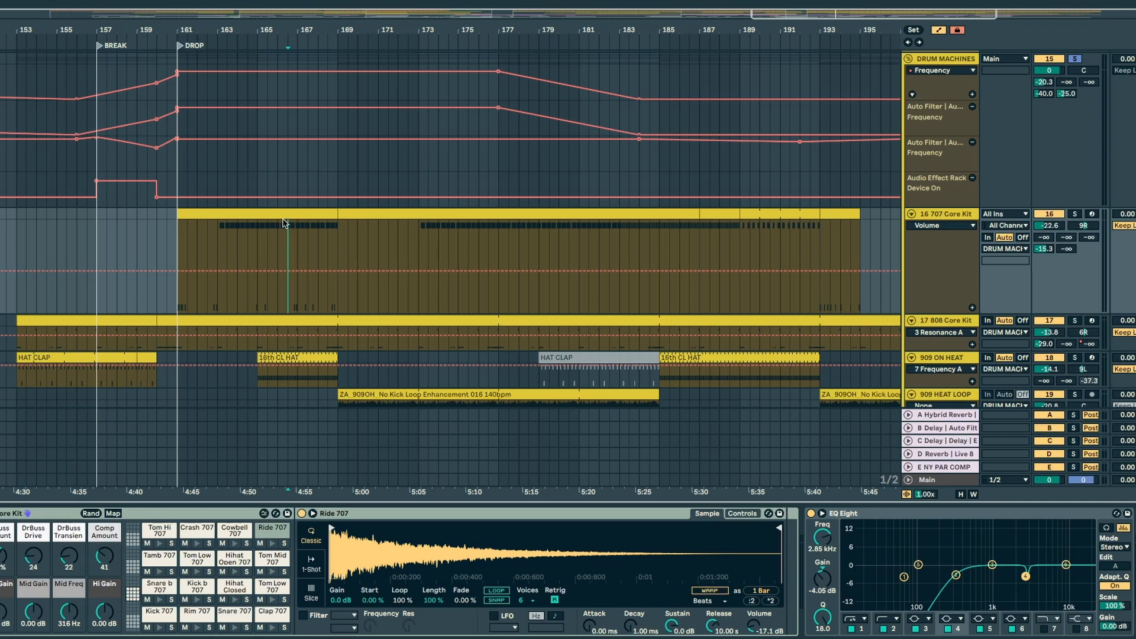
{"action": "double_click", "coordinate": [285, 223]}
{"action": "left_click", "coordinate": [267, 559]}
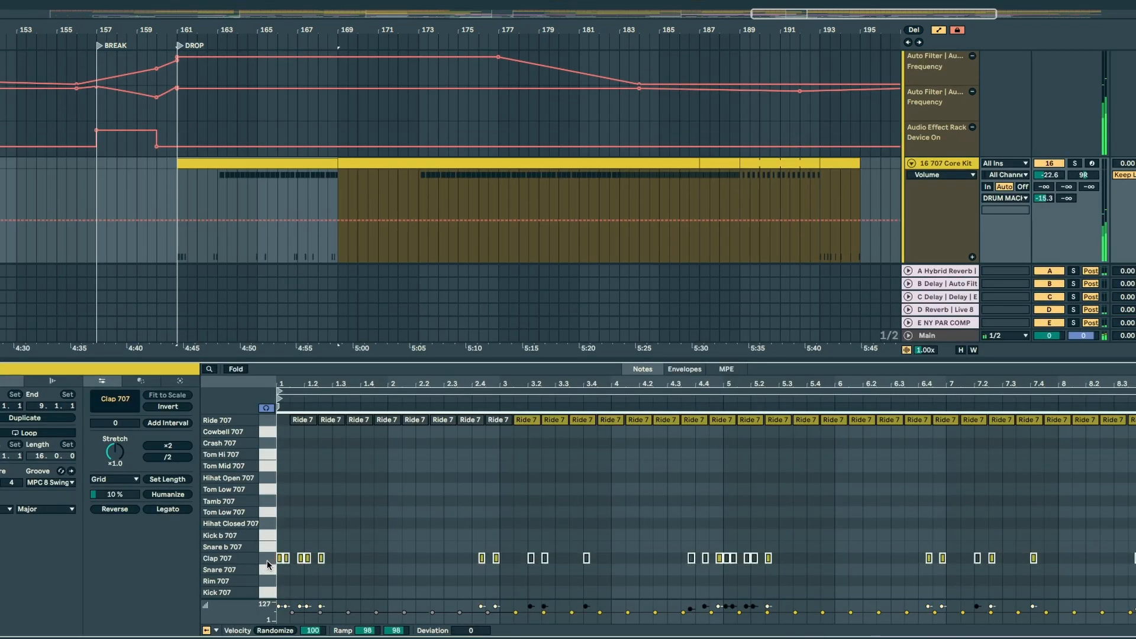
Step: Play the arrangement from bar 165, auditioning the 16 707 Core Kit track soloed and back with the other groups
{"action": "left_click", "coordinate": [255, 255]}
{"action": "key", "text": "space"}
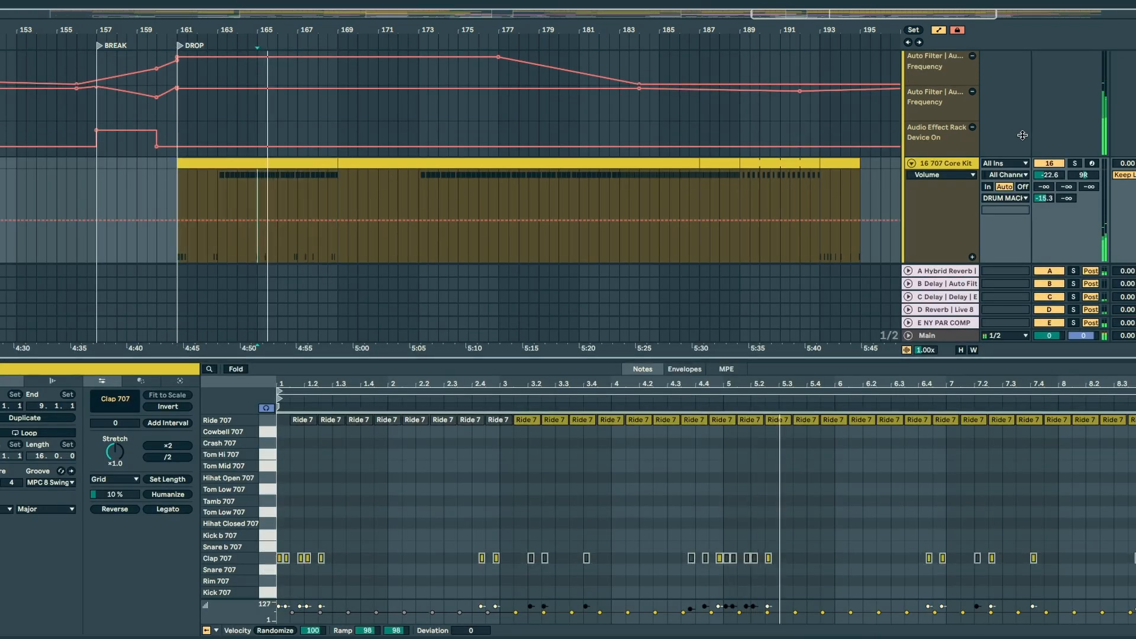
{"action": "left_click", "coordinate": [1075, 164]}
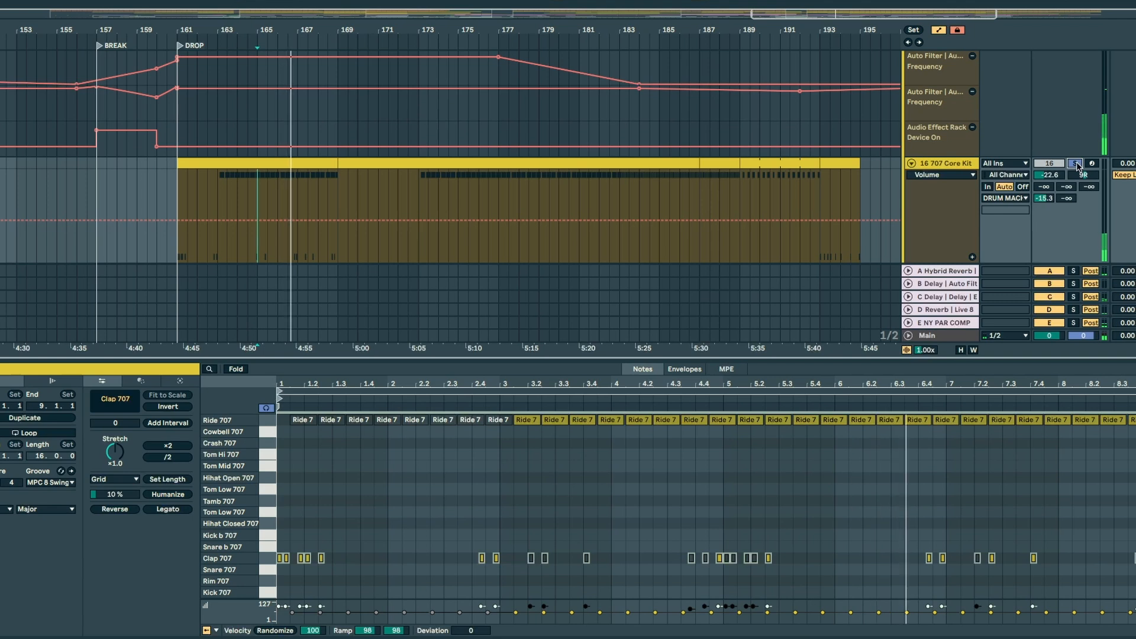
{"action": "left_click", "coordinate": [1076, 164]}
Step: Open the 17 808 Core Kit track's pattern, enlarge the track and audition it soloed
{"action": "scroll", "coordinate": [568, 142], "scroll_direction": "down", "scroll_amount": 3}
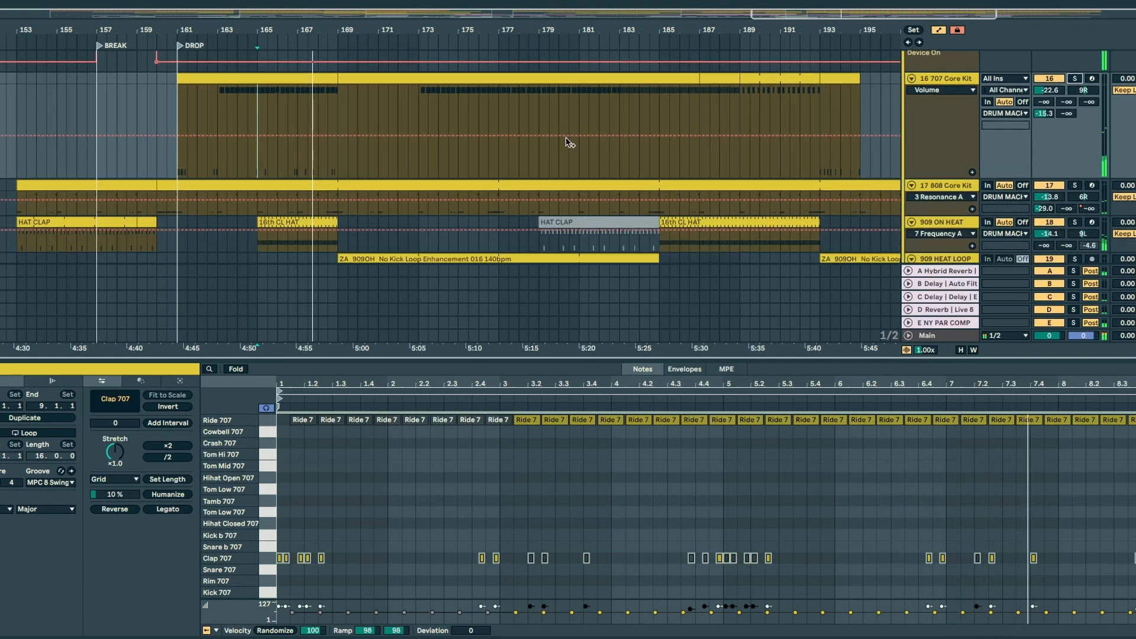
{"action": "left_click", "coordinate": [927, 212]}
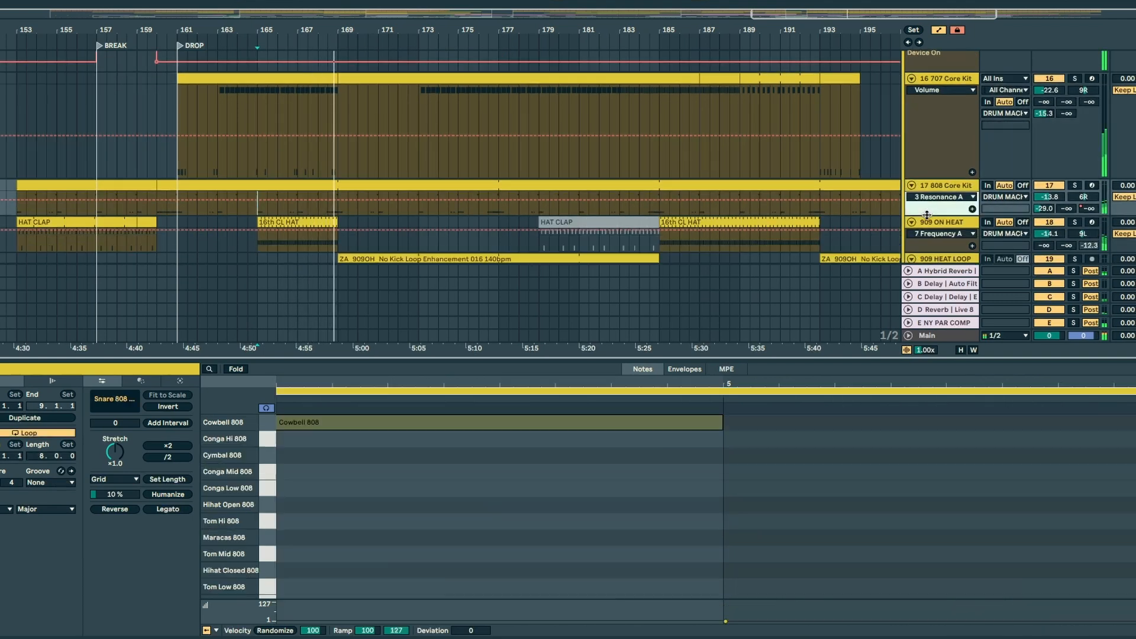
{"action": "left_click_drag", "start_coordinate": [926, 215], "coordinate": [927, 273]}
{"action": "scroll", "coordinate": [879, 170], "scroll_direction": "down", "scroll_amount": 8}
{"action": "scroll", "coordinate": [880, 170], "scroll_direction": "up", "scroll_amount": 5}
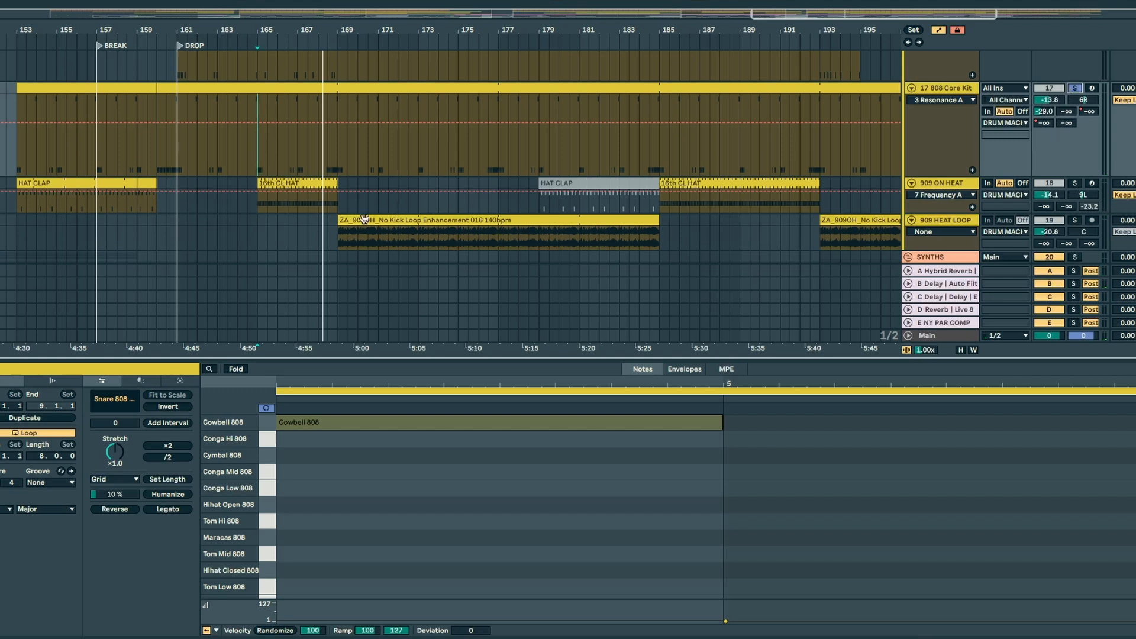
Step: Solo the 909 ON HEAT track and examine the notes of its HAT CLAP clip at bar 153 and 16th CL HAT clip at bar 165
{"action": "left_click", "coordinate": [283, 182]}
{"action": "left_click", "coordinate": [59, 177]}
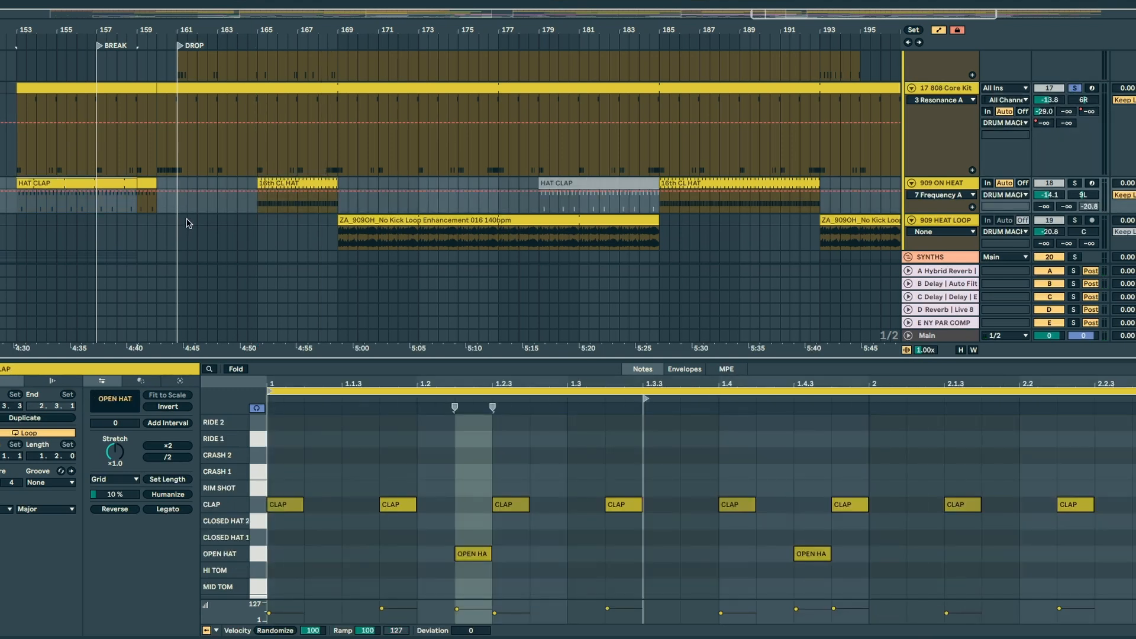
{"action": "left_click", "coordinate": [1074, 183]}
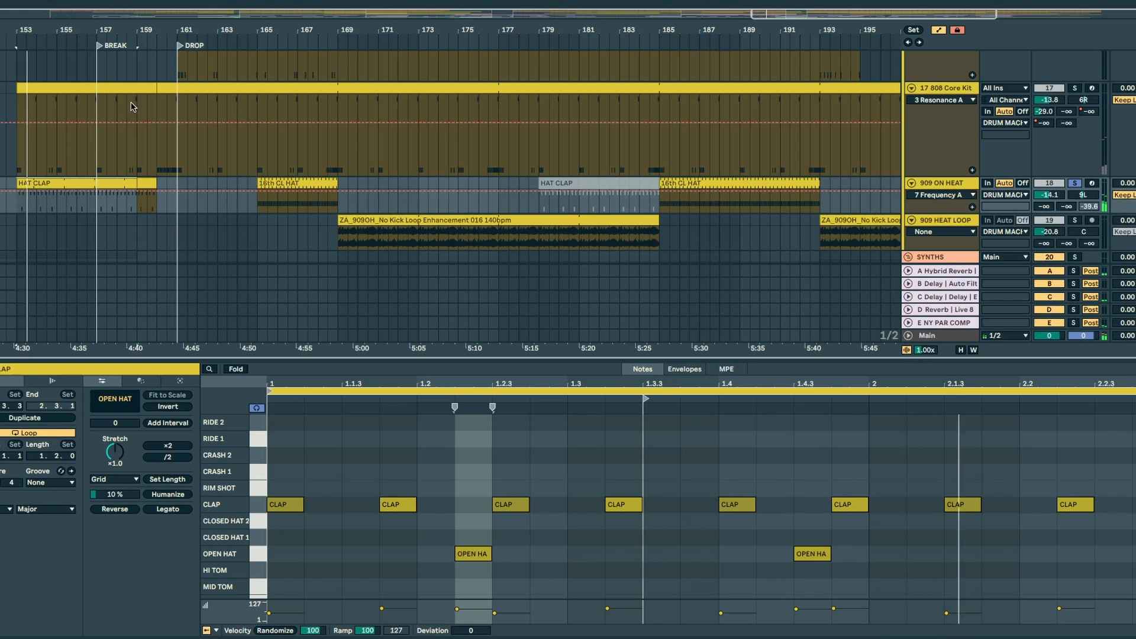
{"action": "left_click", "coordinate": [300, 179]}
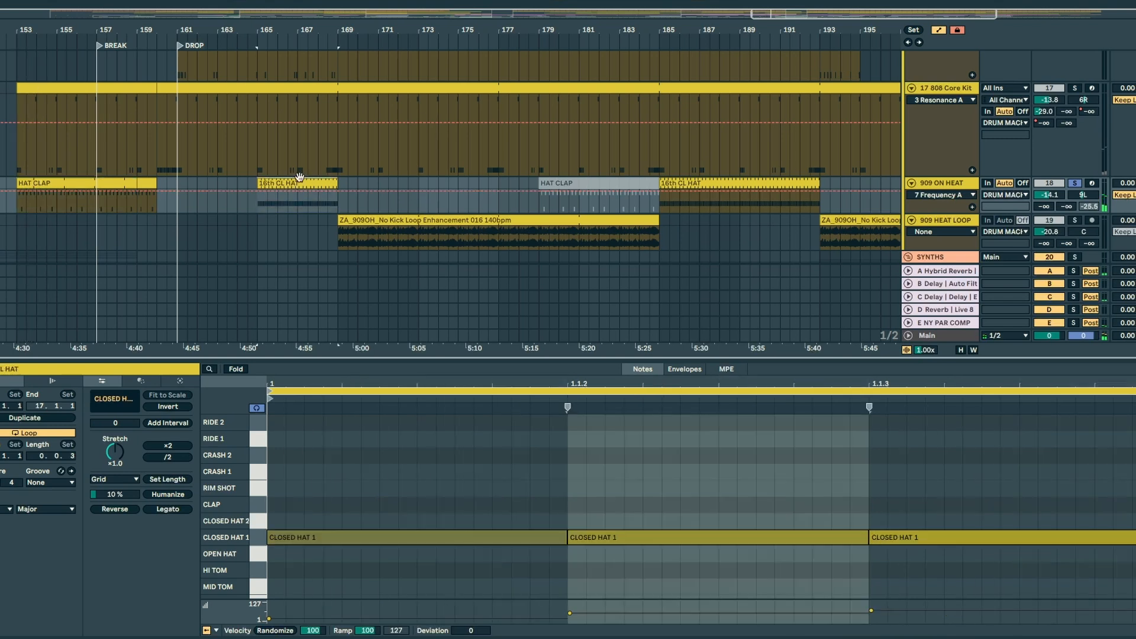
Step: Show the full arrangement without the clip's notes, unfold the PERC group and fold the Kick Bump and TOMS tracks
{"action": "double_click", "coordinate": [265, 12]}
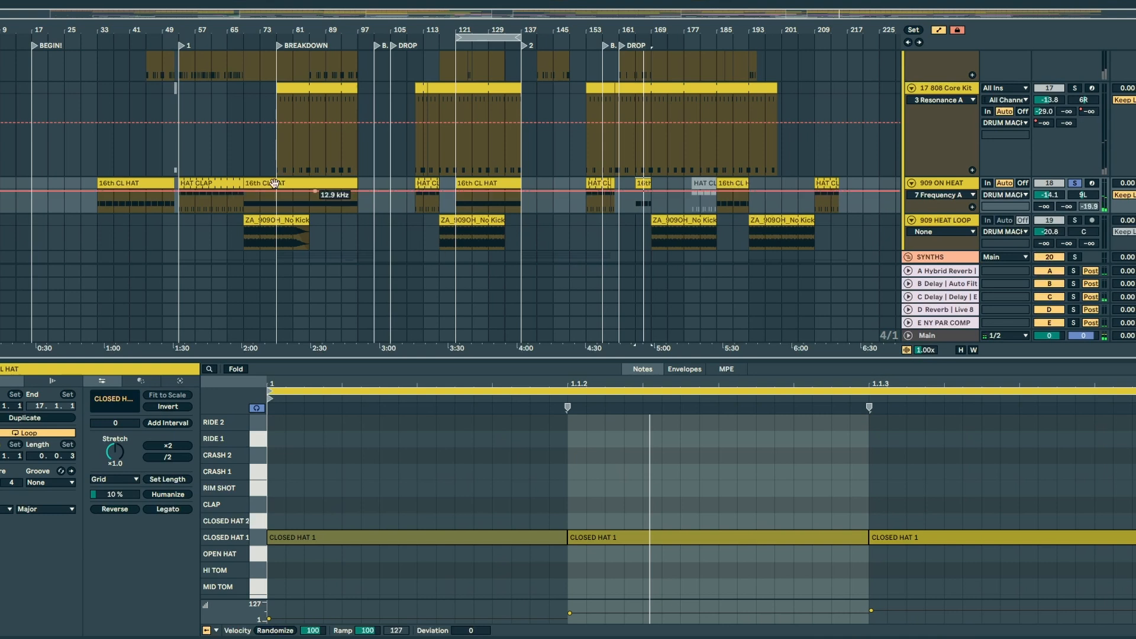
{"action": "scroll", "coordinate": [470, 209], "scroll_direction": "up", "scroll_amount": 3}
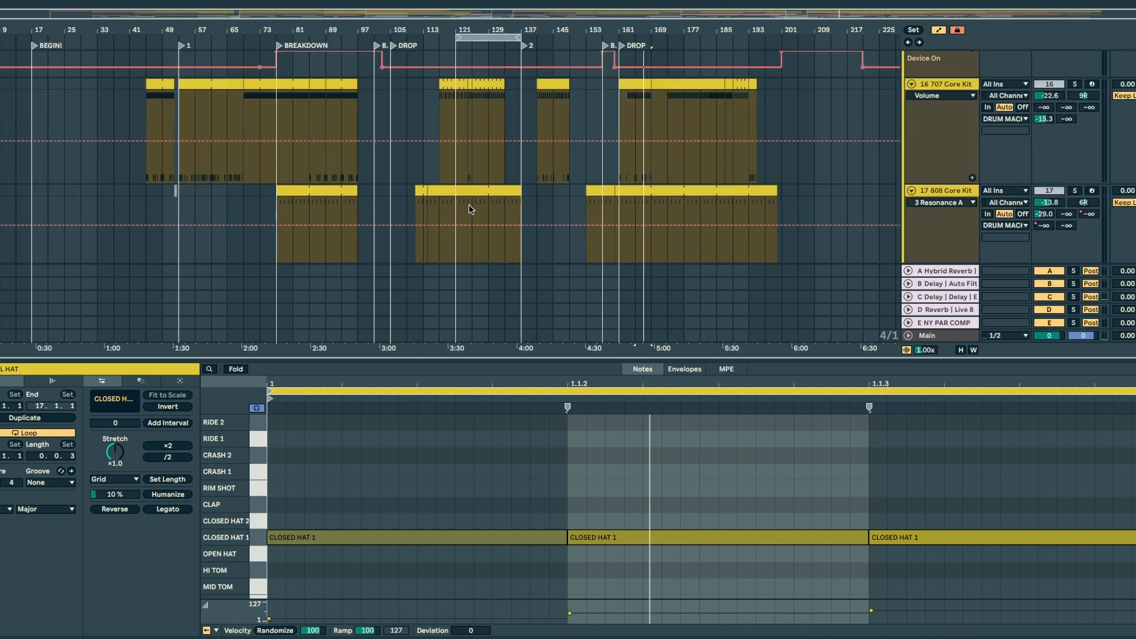
{"action": "key", "text": "ctrl+alt+l"}
{"action": "scroll", "coordinate": [303, 208], "scroll_direction": "up", "scroll_amount": 7}
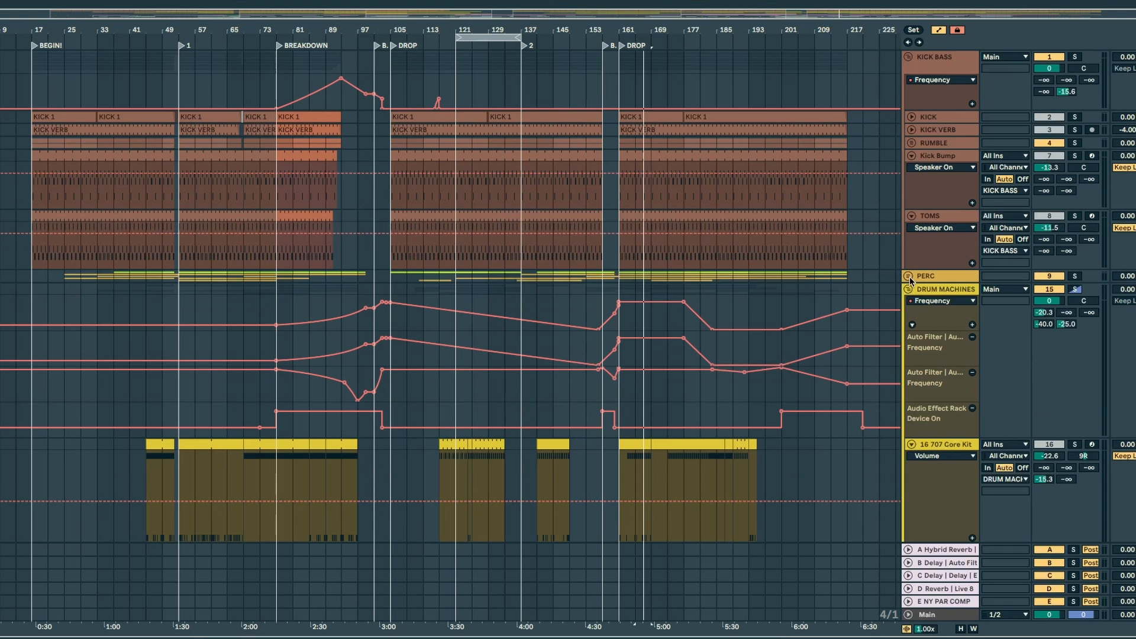
{"action": "left_click", "coordinate": [909, 278]}
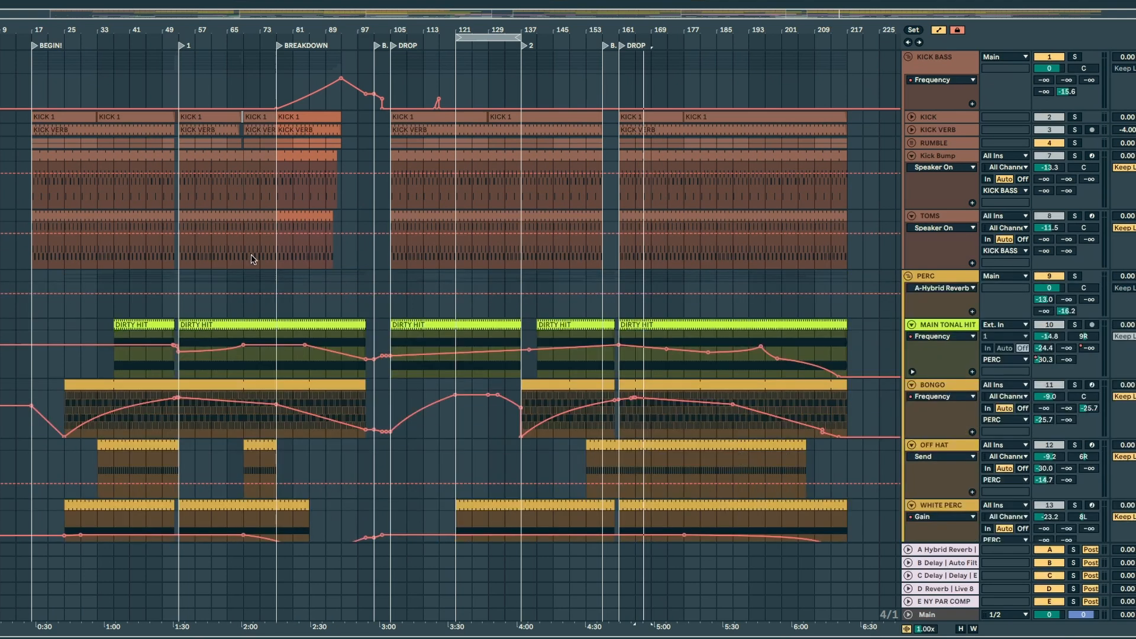
{"action": "left_click", "coordinate": [911, 155]}
{"action": "left_click", "coordinate": [912, 168]}
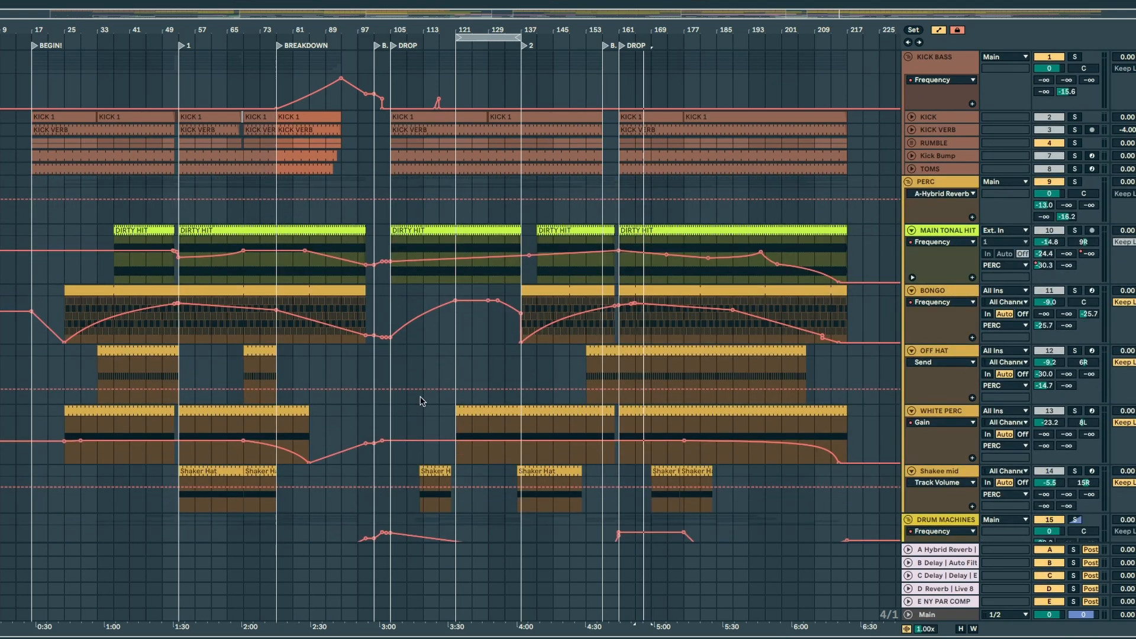
Step: Bring up the devices on the 909 HEAT LOOP track
{"action": "scroll", "coordinate": [420, 401], "scroll_direction": "down", "scroll_amount": 6}
{"action": "double_click", "coordinate": [949, 267]}
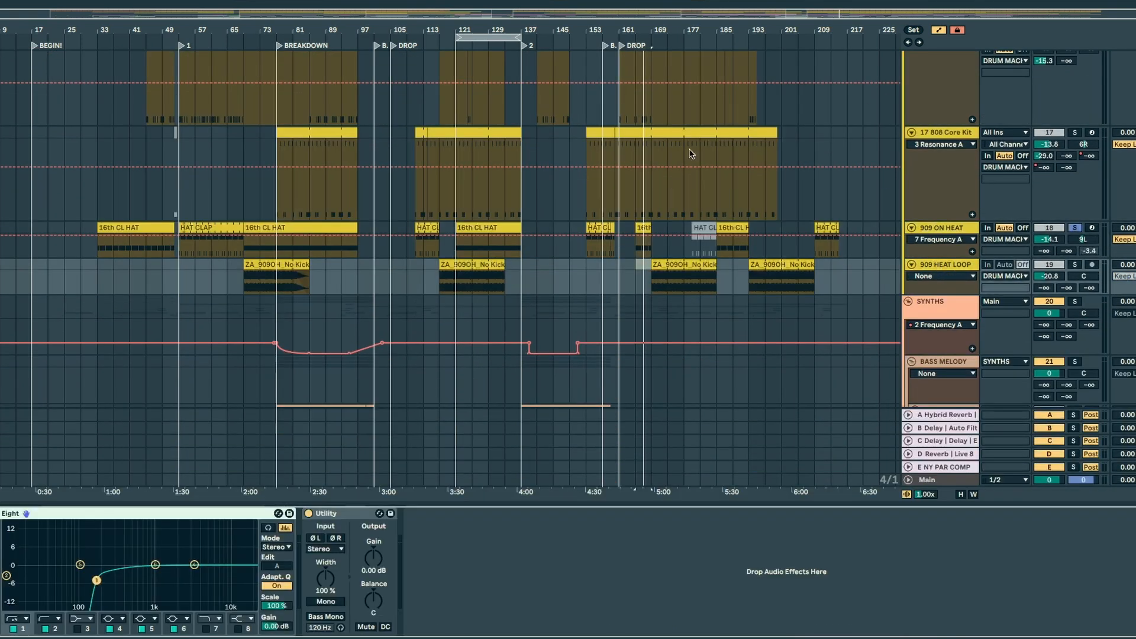
Step: Play from bar 165, turn off the SYNTHS group and audition the 909 HEAT LOOP track soloed
{"action": "left_click", "coordinate": [470, 276]}
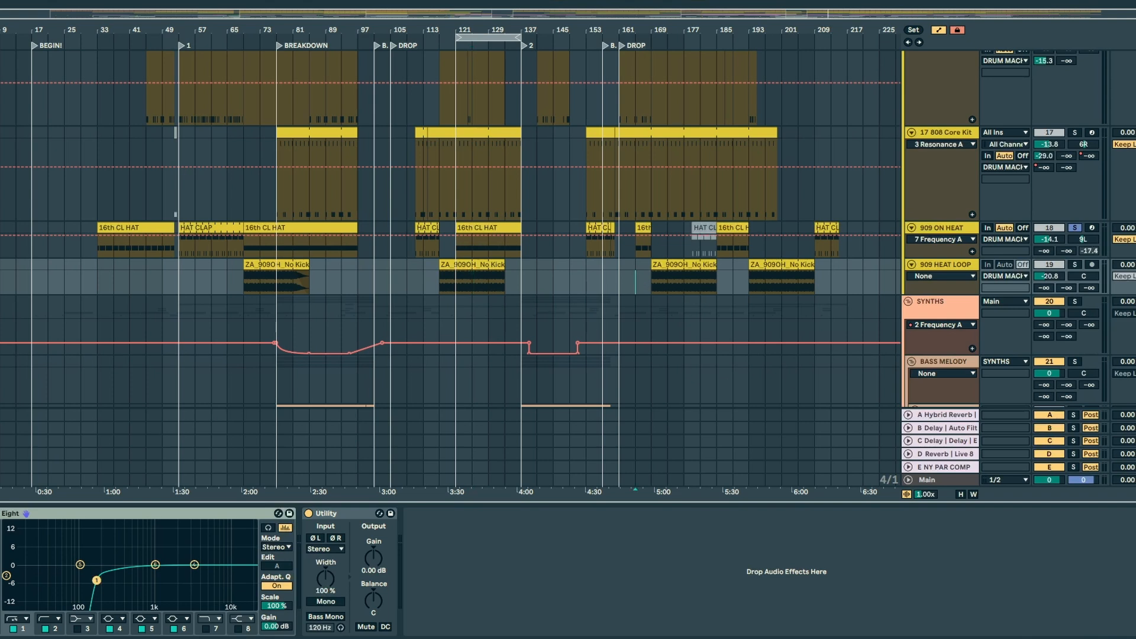
{"action": "key", "text": "space"}
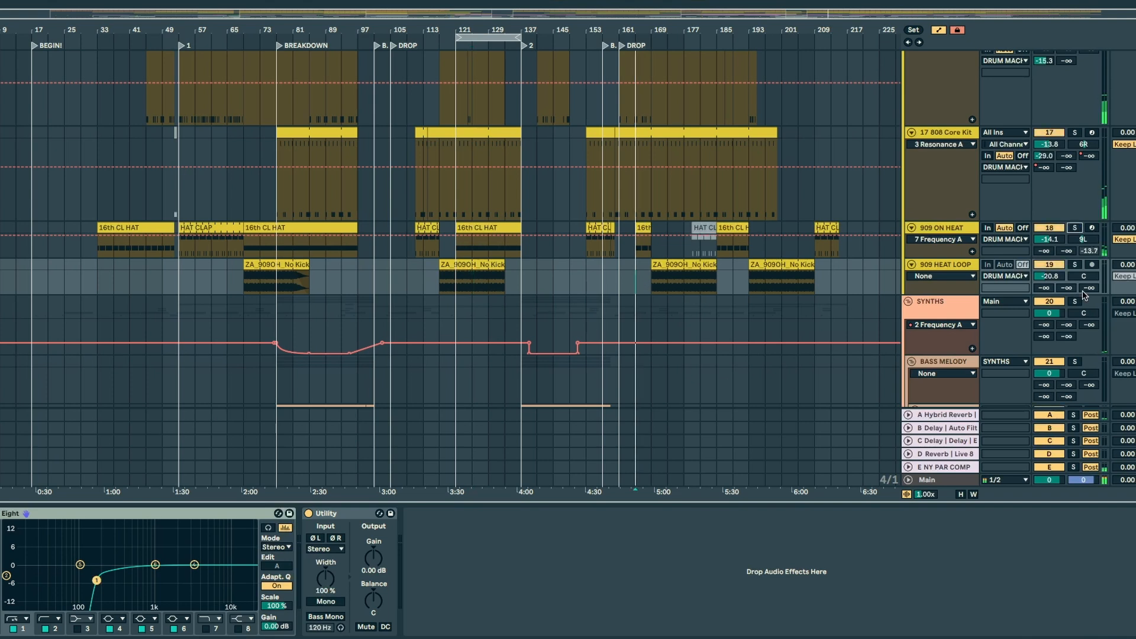
{"action": "left_click", "coordinate": [1048, 301]}
{"action": "left_click_drag", "start_coordinate": [646, 29], "coordinate": [440, 73]}
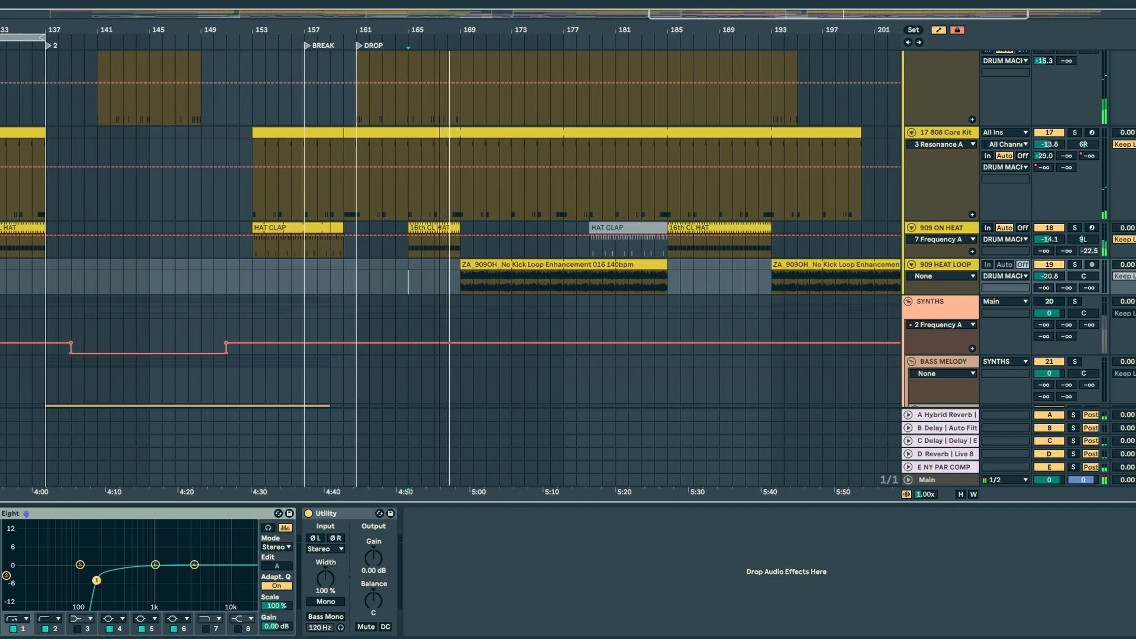
{"action": "left_click", "coordinate": [947, 266]}
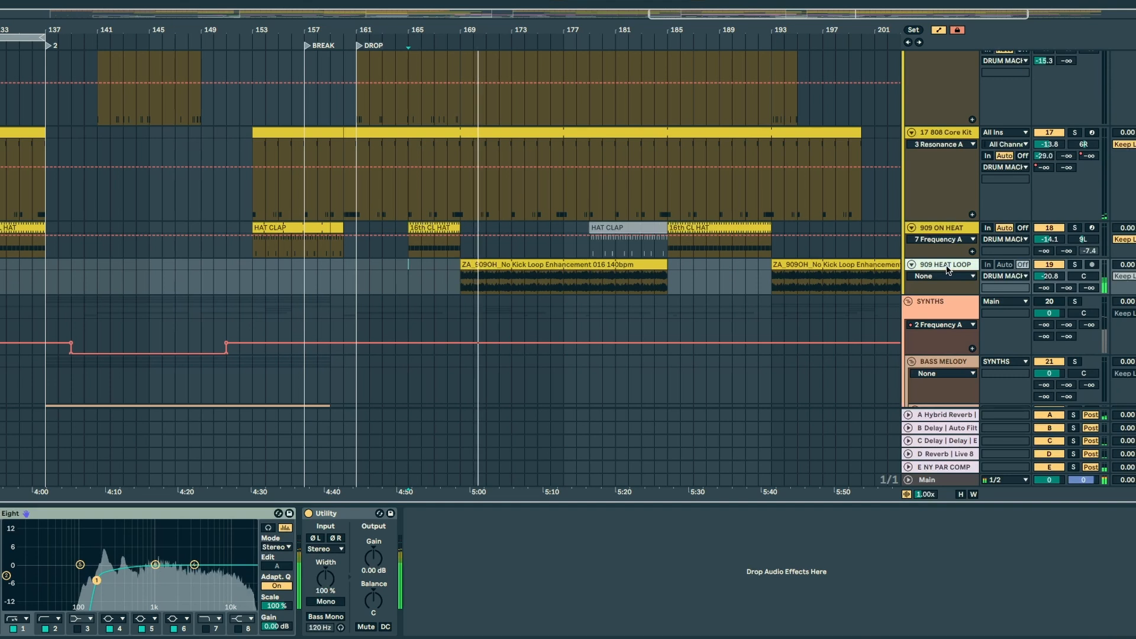
{"action": "left_click", "coordinate": [1076, 265]}
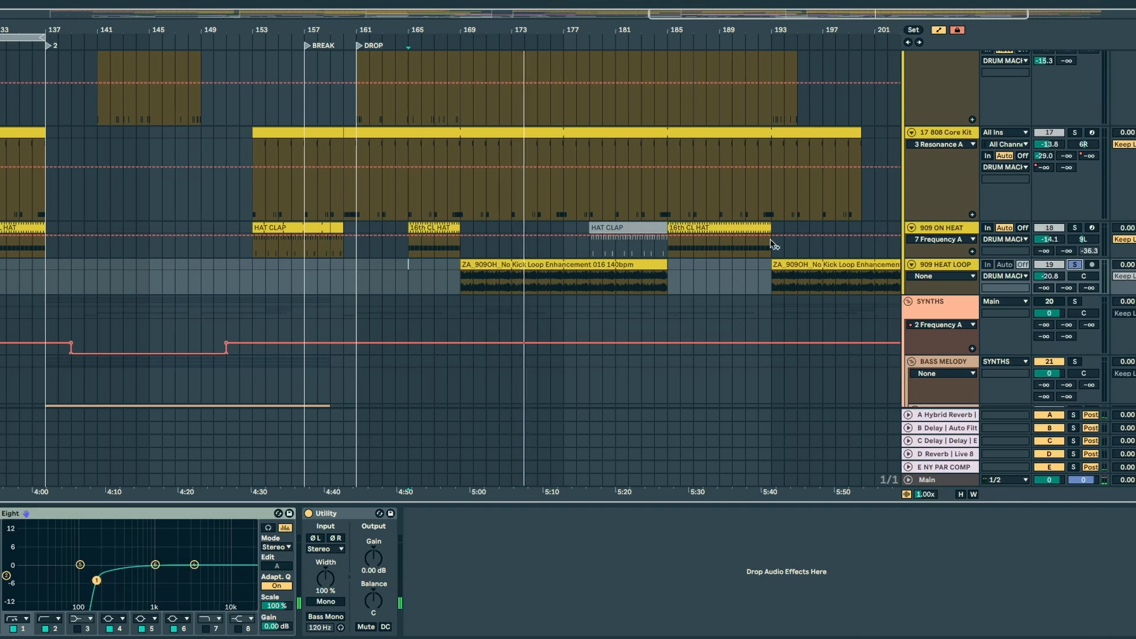
Step: Review the devices on the 909 ON HEAT, 909 HEAT LOOP, 17 808 Core Kit and 16 707 Core Kit tracks
{"action": "left_click", "coordinate": [940, 230]}
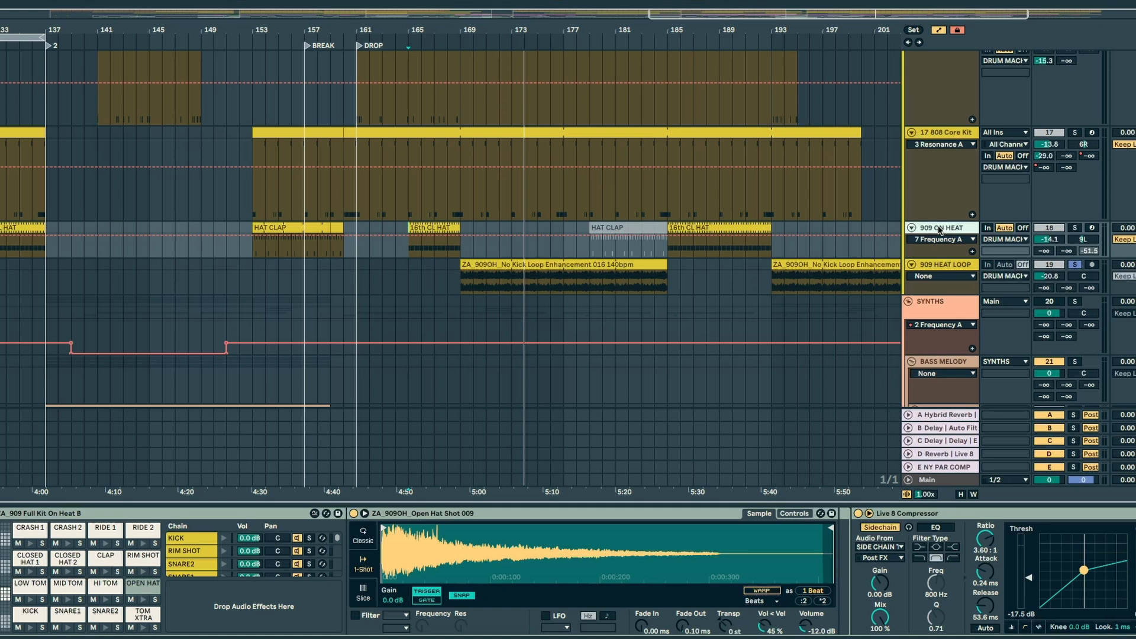
{"action": "left_click", "coordinate": [665, 363]}
{"action": "left_click", "coordinate": [934, 237]}
{"action": "scroll", "coordinate": [568, 571], "scroll_direction": "right", "scroll_amount": 10}
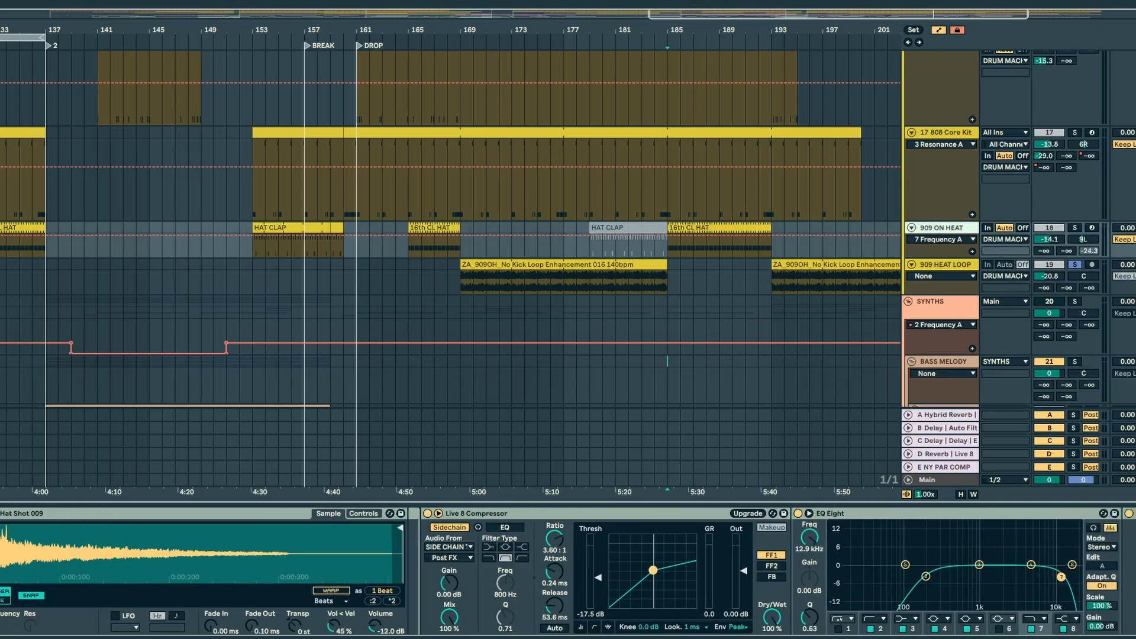
{"action": "left_click", "coordinate": [942, 272]}
{"action": "scroll", "coordinate": [940, 266], "scroll_direction": "up", "scroll_amount": 3}
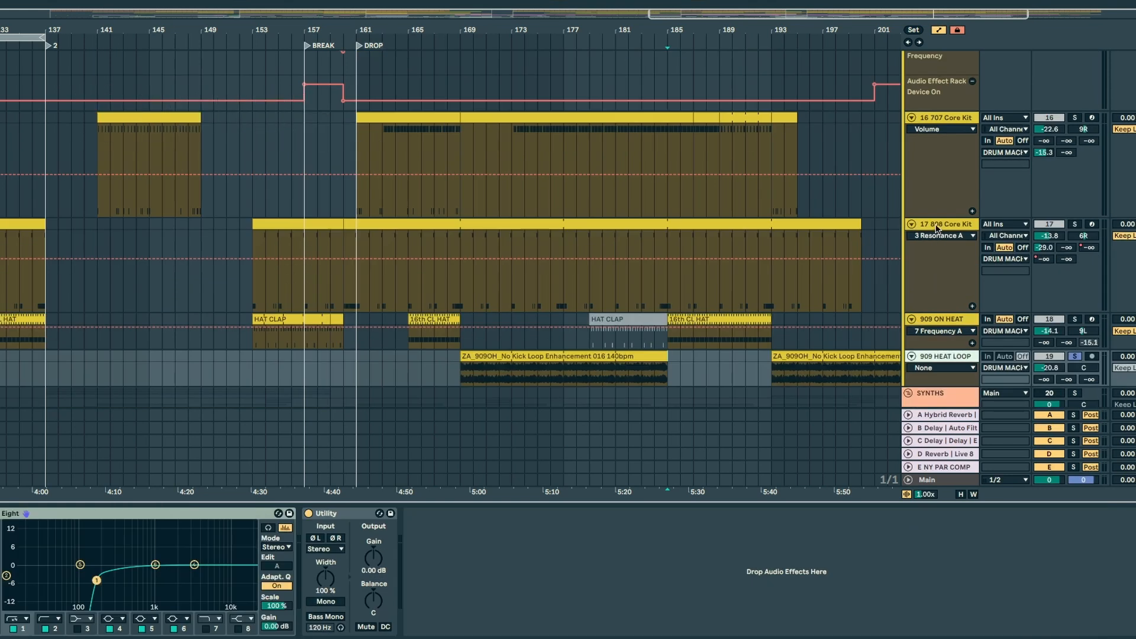
{"action": "left_click", "coordinate": [935, 228]}
{"action": "scroll", "coordinate": [923, 373], "scroll_direction": "up", "scroll_amount": 6}
{"action": "left_click", "coordinate": [924, 353]}
Step: Play the DRUM MACHINES group from bar 156 and examine its Auto Filter and Device On automation through the break
{"action": "left_click", "coordinate": [931, 197]}
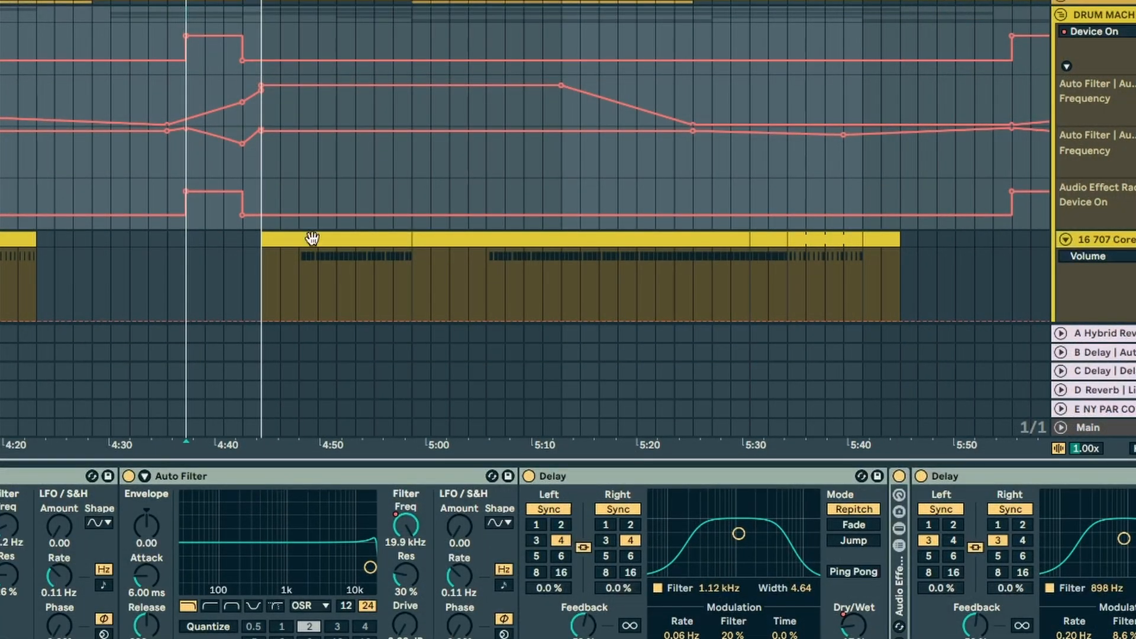
{"action": "left_click", "coordinate": [165, 49]}
{"action": "key", "text": "space"}
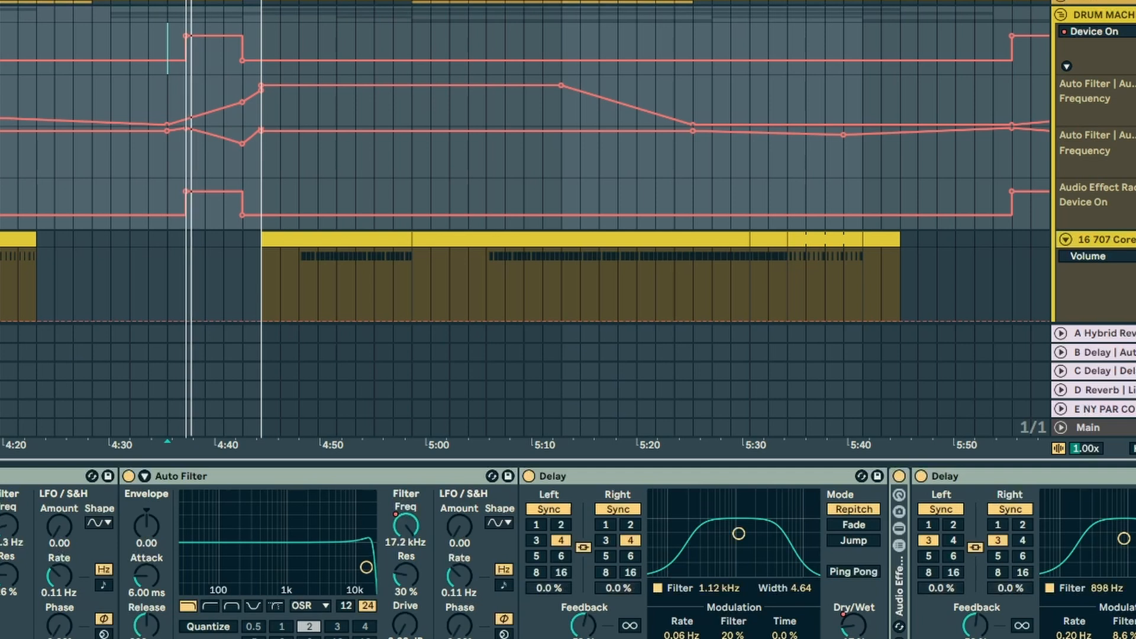
{"action": "scroll", "coordinate": [747, 520], "scroll_direction": "right", "scroll_amount": 15}
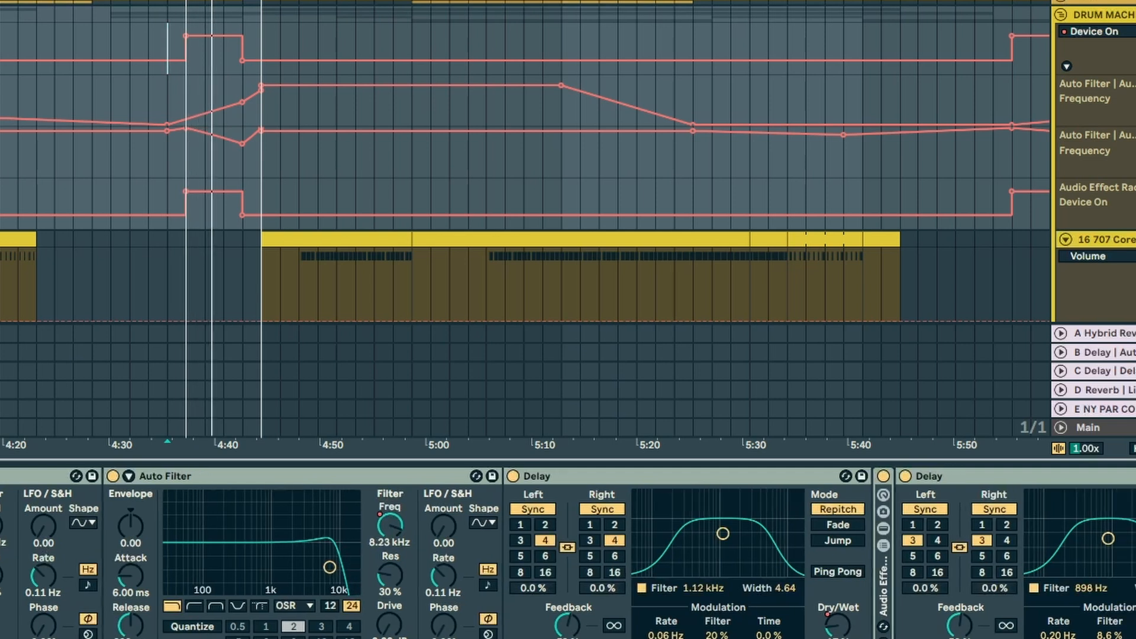
{"action": "scroll", "coordinate": [568, 550], "scroll_direction": "left", "scroll_amount": 15}
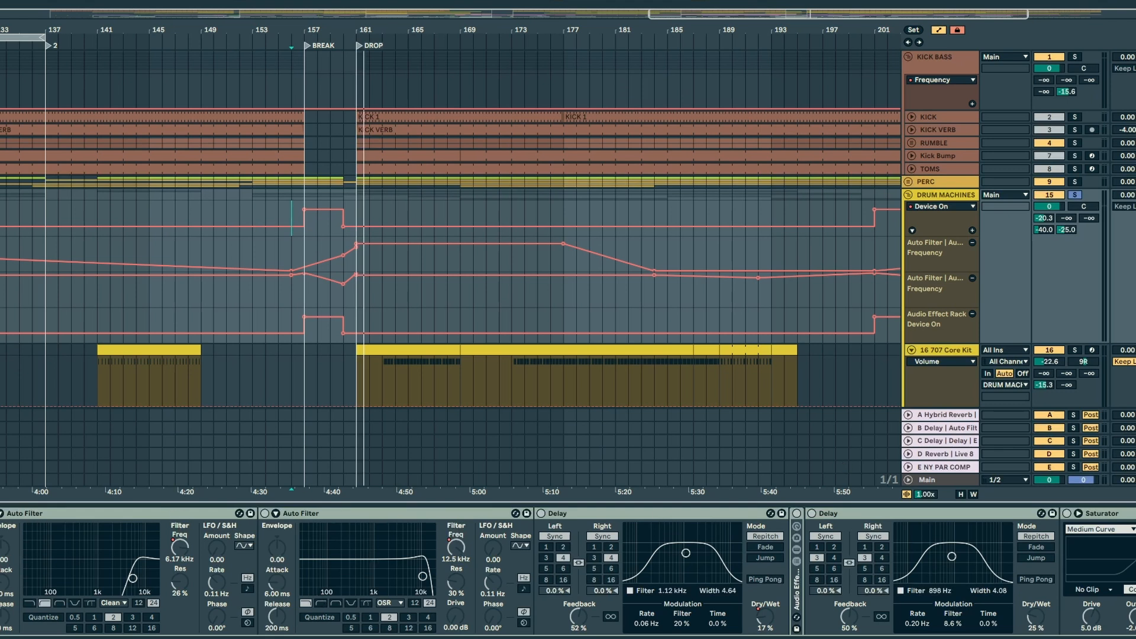
Step: Examine the DRUM MACHINES group's effect chain of Auto Filters, Delays, Saturator, Glue Compressor and EQ Eight
{"action": "scroll", "coordinate": [568, 571], "scroll_direction": "right", "scroll_amount": 12}
{"action": "scroll", "coordinate": [568, 570], "scroll_direction": "left", "scroll_amount": 12}
{"action": "scroll", "coordinate": [568, 571], "scroll_direction": "right", "scroll_amount": 10}
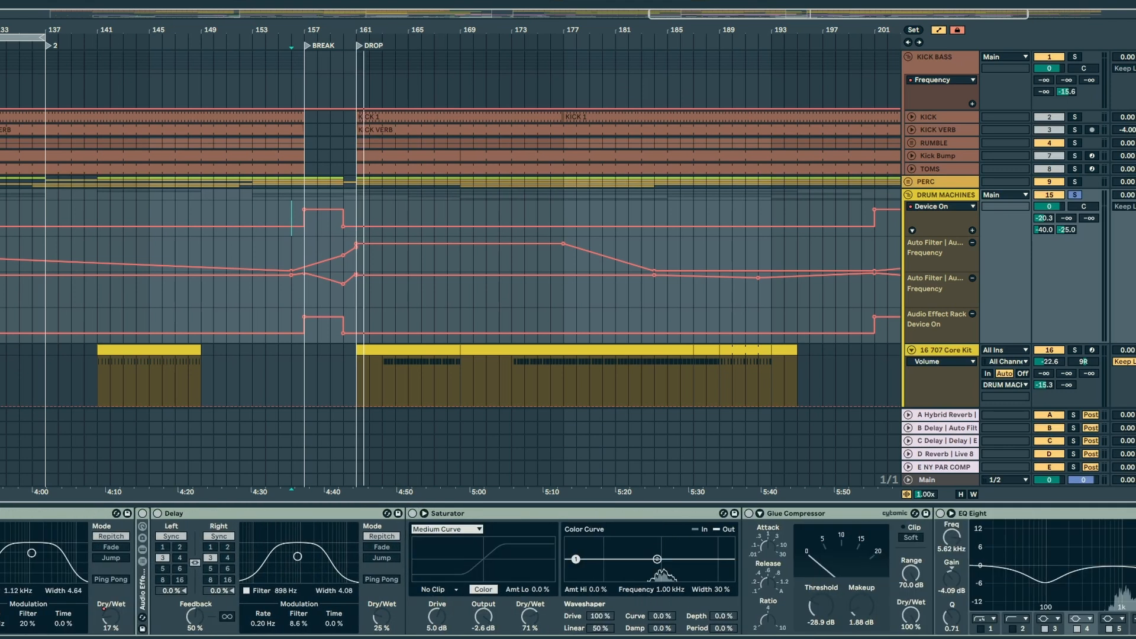
{"action": "scroll", "coordinate": [568, 571], "scroll_direction": "left", "scroll_amount": 8}
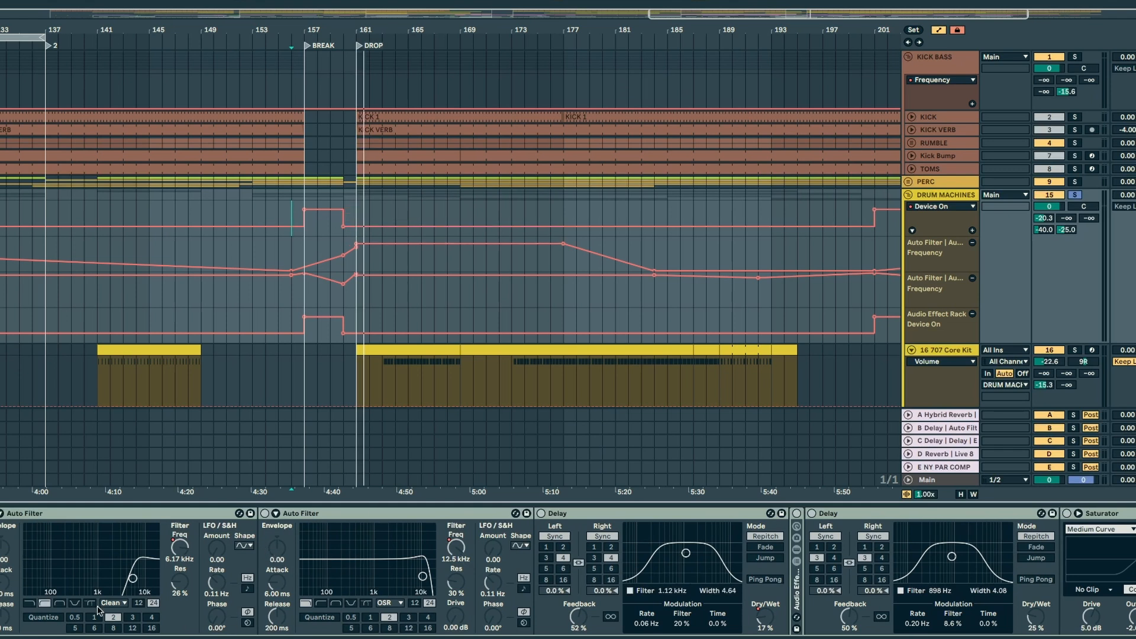
Step: Restart playback, solo the SYNTHS group and bring its tracks into view
{"action": "scroll", "coordinate": [550, 397], "scroll_direction": "down", "scroll_amount": 5}
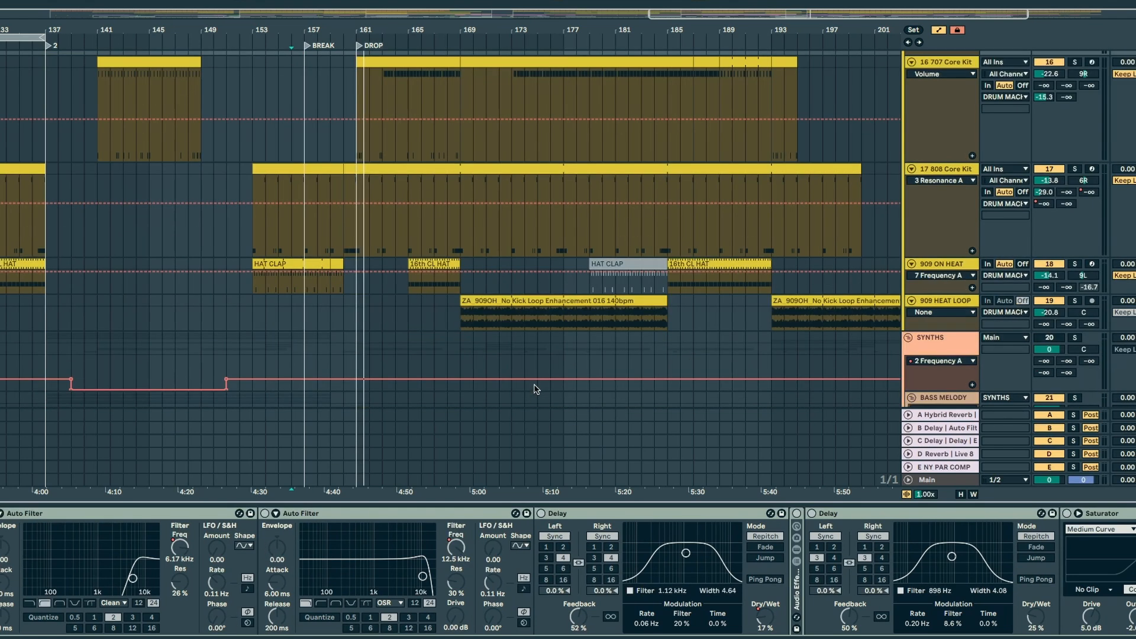
{"action": "key", "text": "space"}
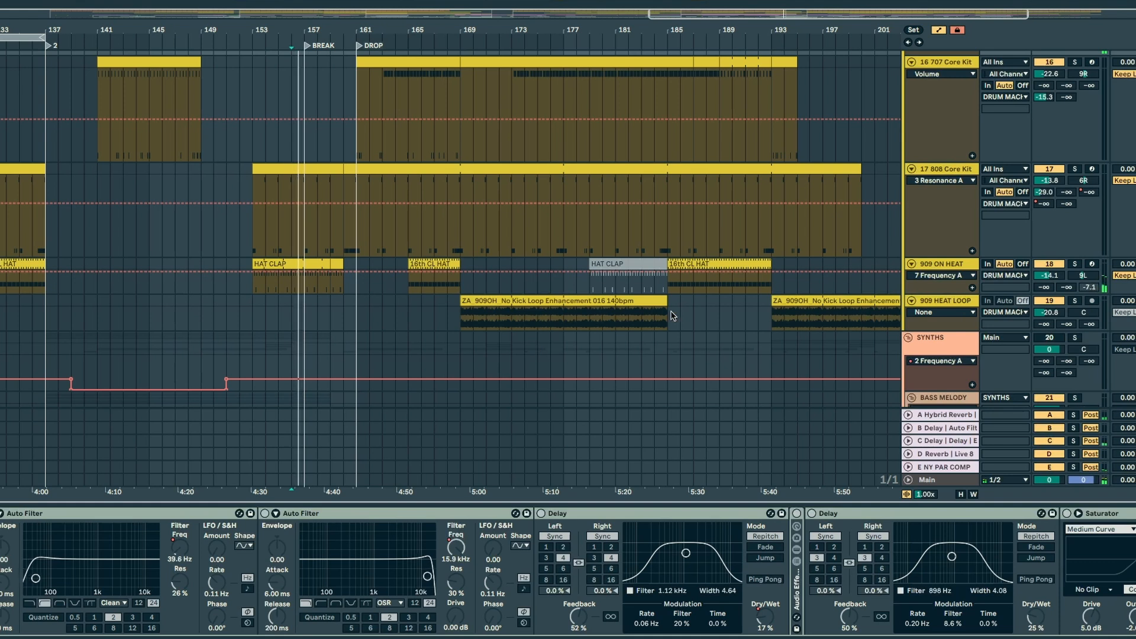
{"action": "scroll", "coordinate": [1080, 104], "scroll_direction": "down", "scroll_amount": 5}
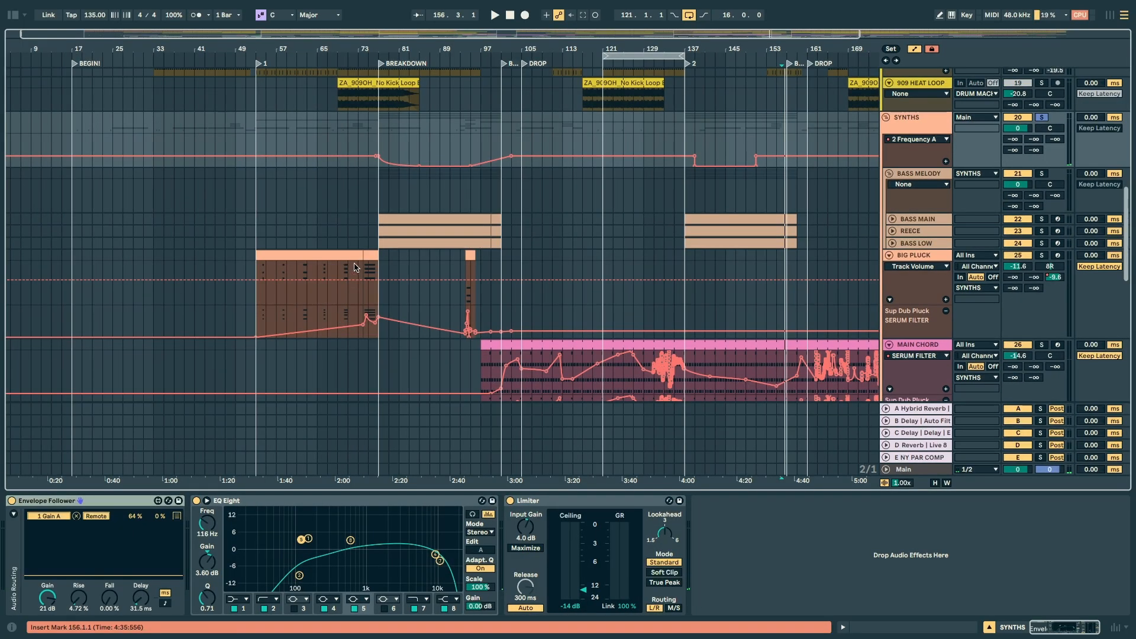
Step: Show the BIG PLUCK track's devices and play its clip from bar 70 up to the breakdown
{"action": "left_click", "coordinate": [343, 274]}
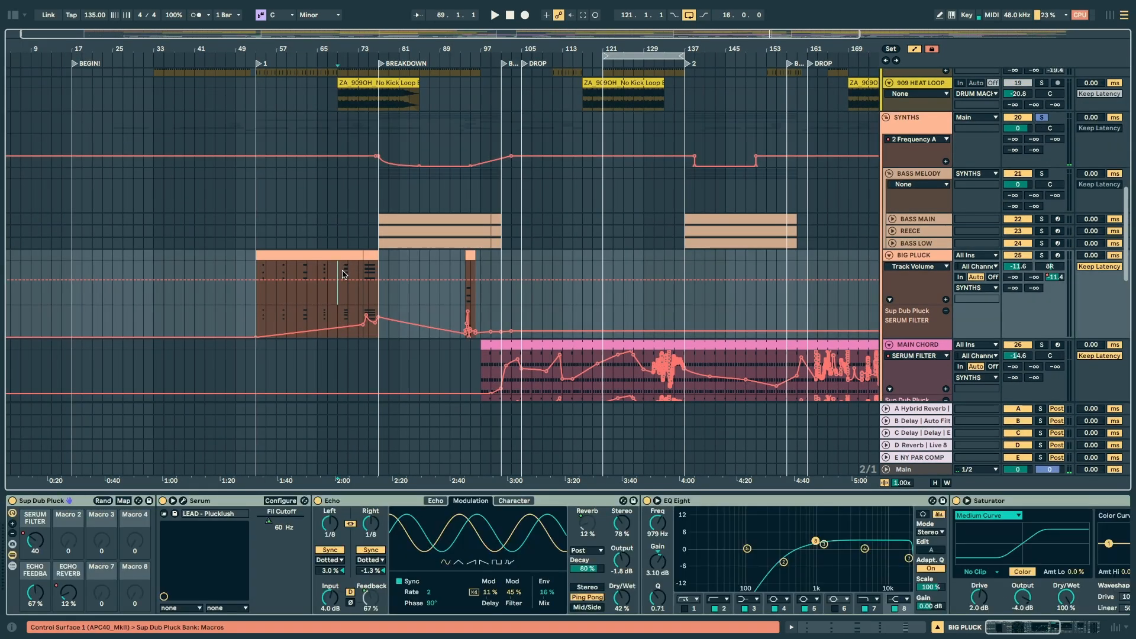
{"action": "left_click_drag", "start_coordinate": [398, 49], "coordinate": [347, 142]}
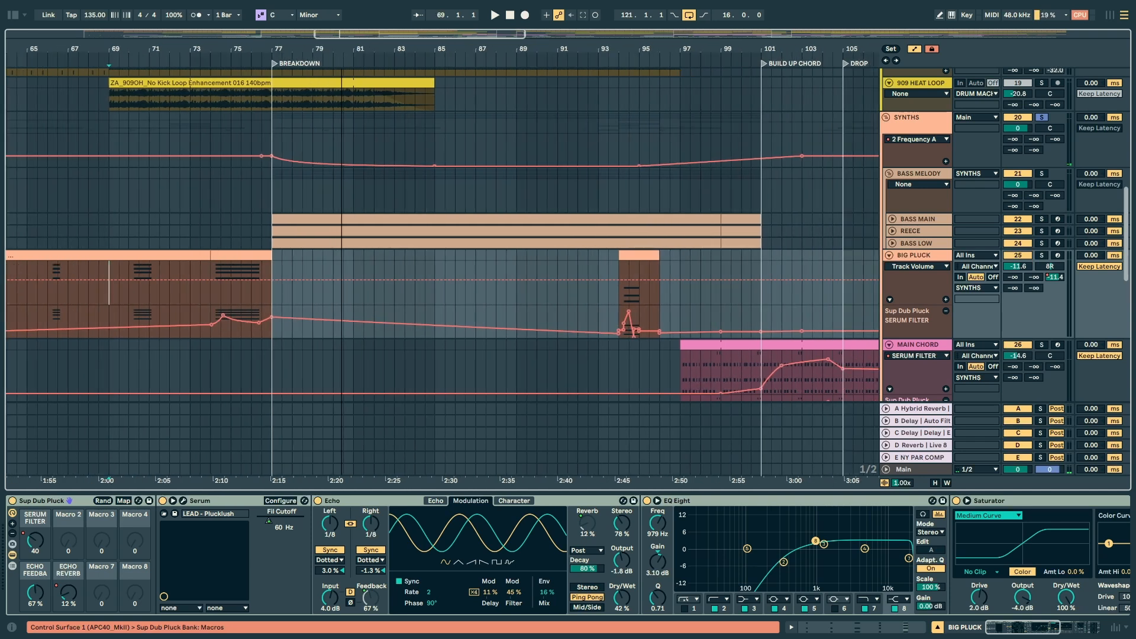
{"action": "mouse_move", "coordinate": [118, 277]}
{"action": "left_mouse_down"}
{"action": "mouse_move", "coordinate": [287, 268]}
{"action": "mouse_move", "coordinate": [258, 260]}
{"action": "mouse_move", "coordinate": [264, 285]}
{"action": "left_mouse_up"}
{"action": "left_click", "coordinate": [125, 272]}
{"action": "key", "text": "space"}
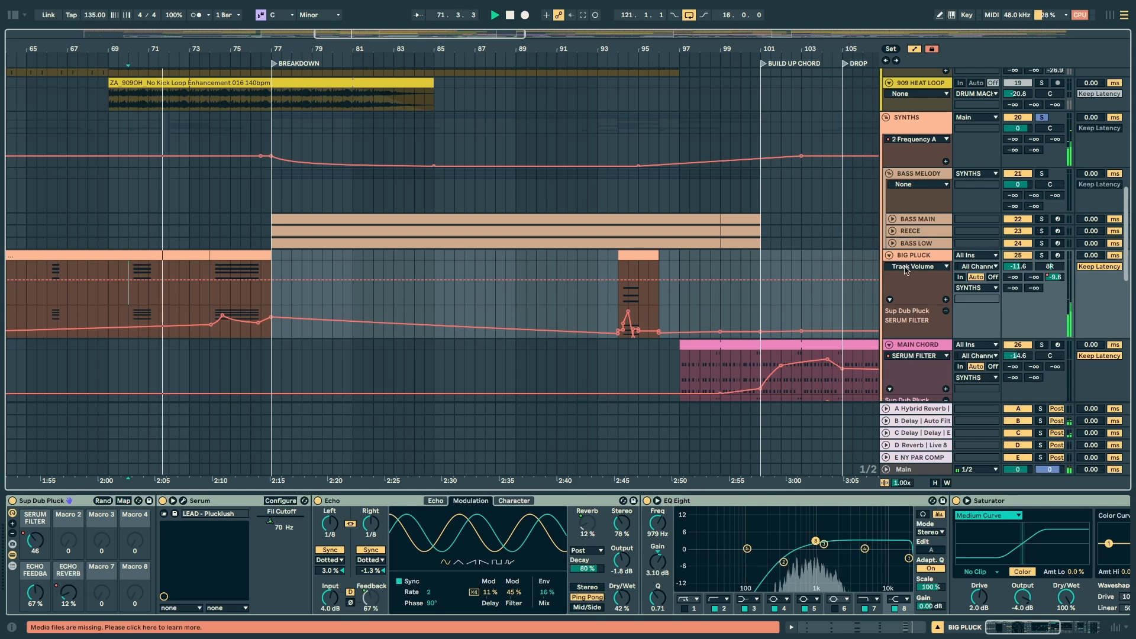
Step: Open the BIG PLUCK track's Serum editor and move its window clear of the clip being played
{"action": "left_click", "coordinate": [65, 532]}
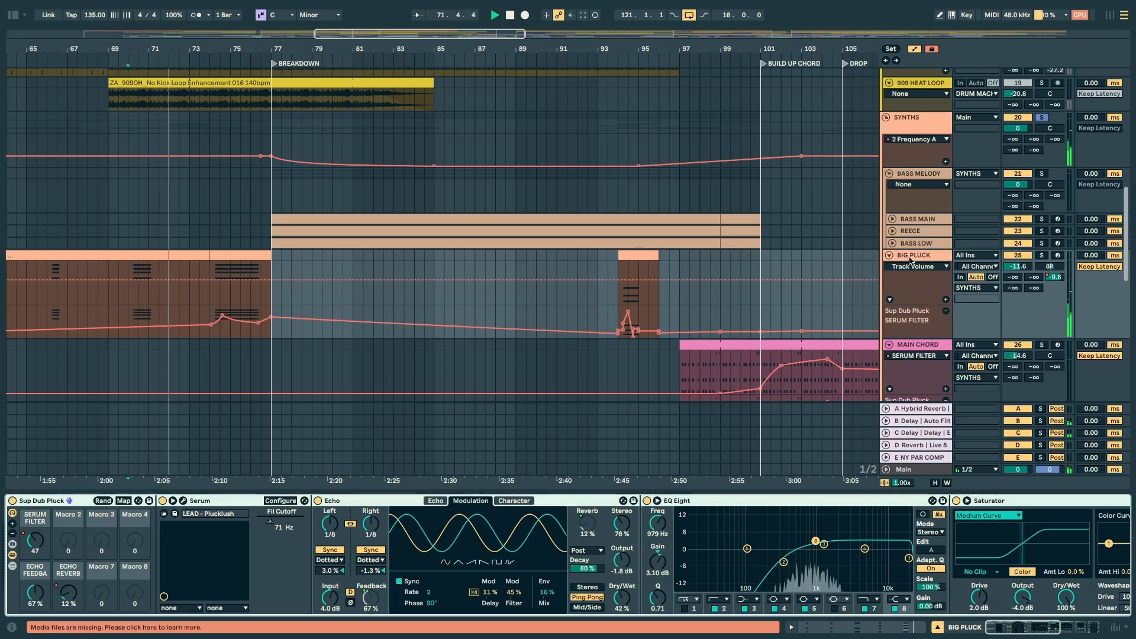
{"action": "left_click", "coordinate": [183, 501]}
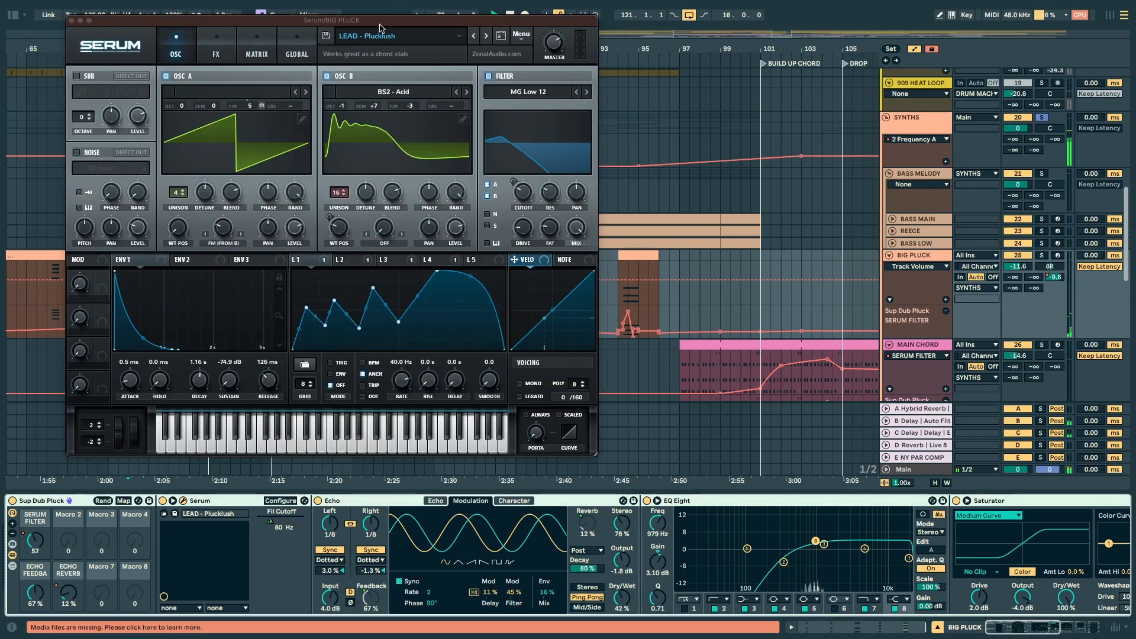
{"action": "left_click_drag", "start_coordinate": [380, 28], "coordinate": [724, 60]}
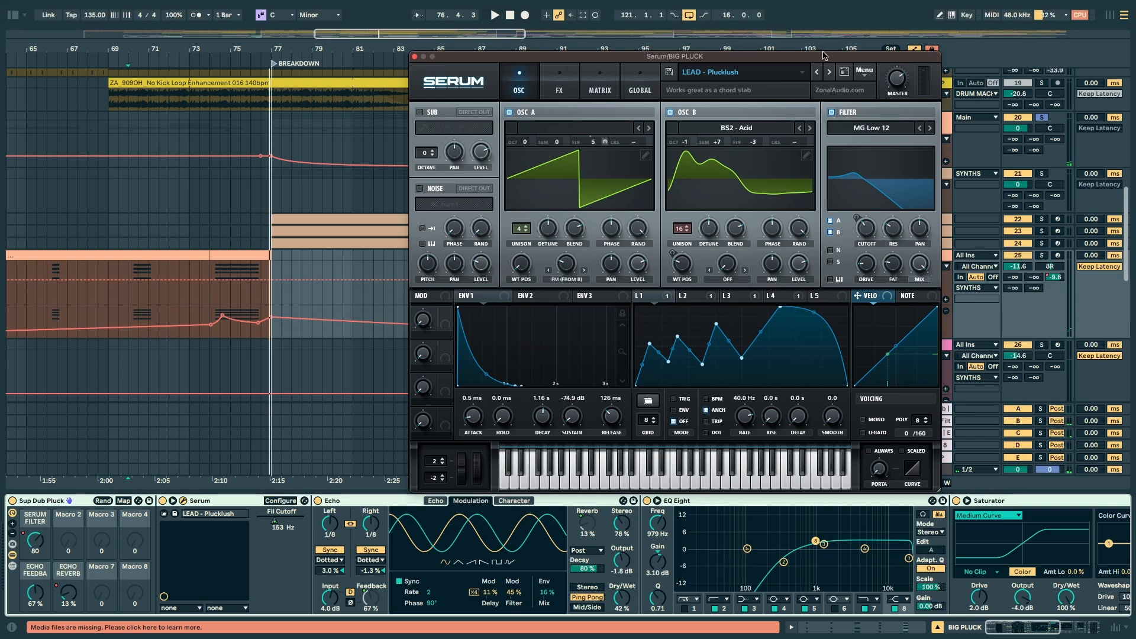
{"action": "left_click_drag", "start_coordinate": [824, 55], "coordinate": [727, 61]}
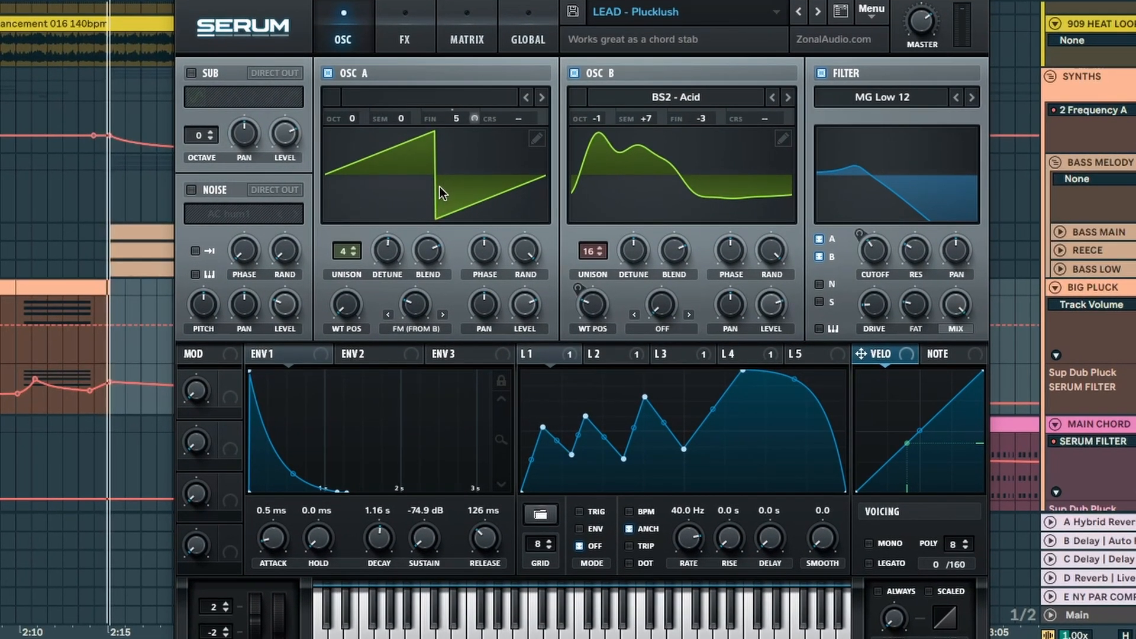
Step: Look through oscillator B's wavetable categories and view the shapes of LFO 2, LFO 3 and LFO 1
{"action": "left_click", "coordinate": [650, 95]}
{"action": "mouse_move", "coordinate": [663, 131]}
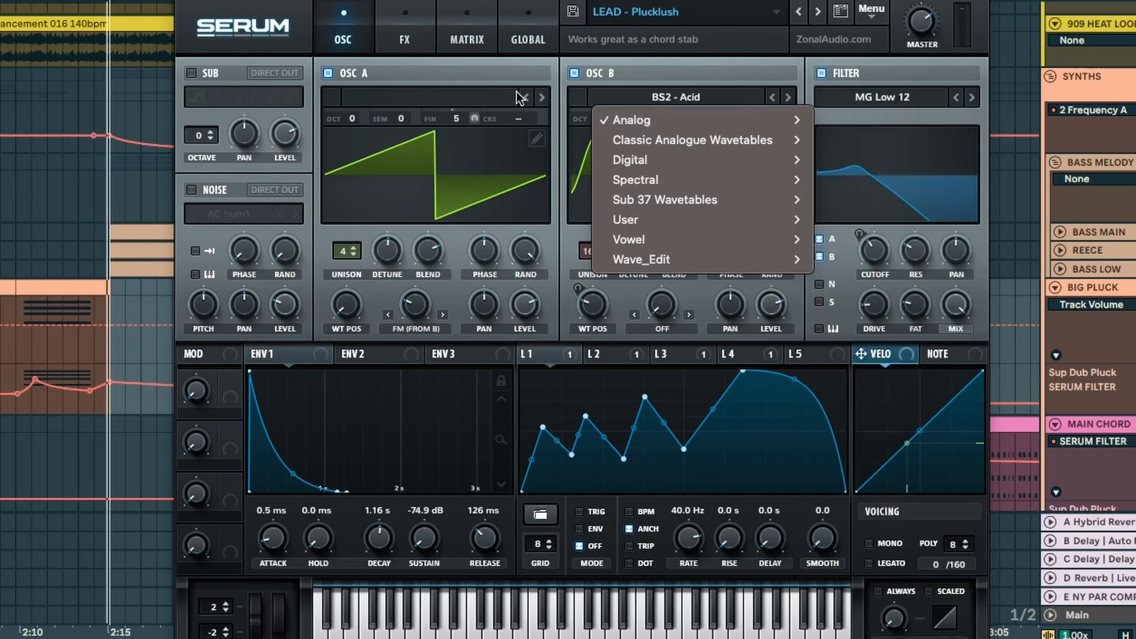
{"action": "left_click", "coordinate": [555, 80]}
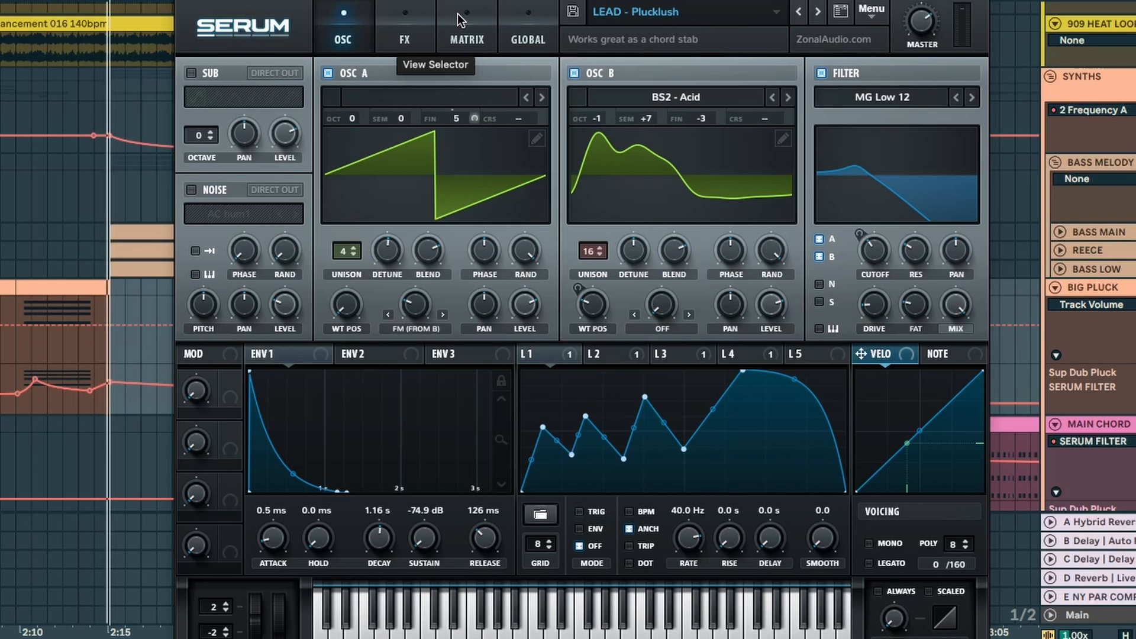
{"action": "left_click", "coordinate": [619, 352]}
{"action": "left_click", "coordinate": [686, 353]}
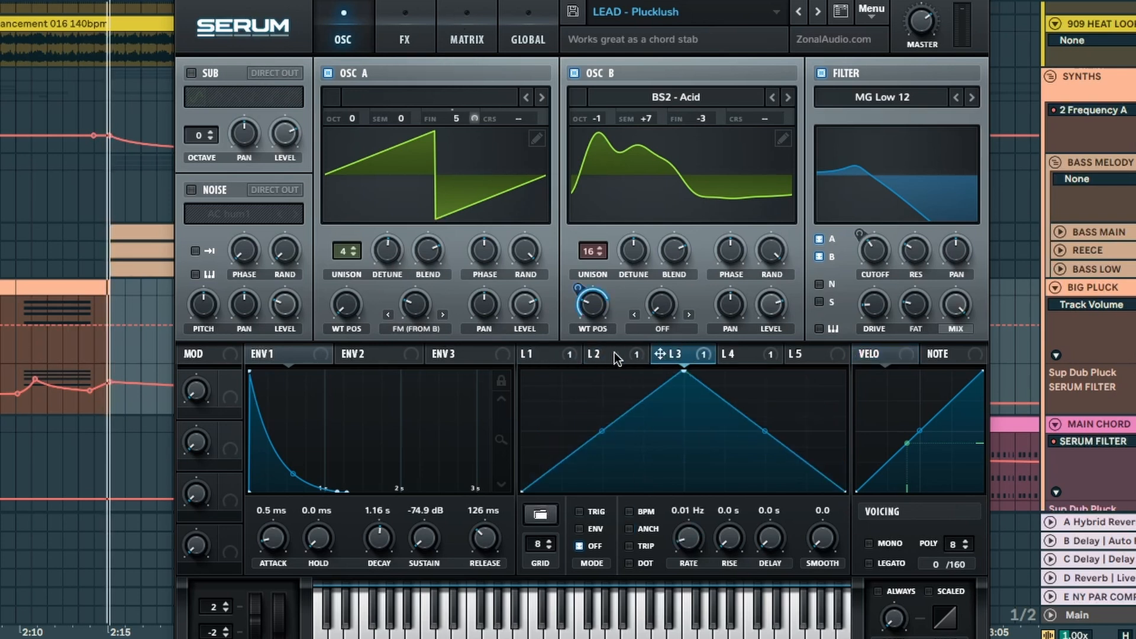
{"action": "left_click", "coordinate": [552, 355]}
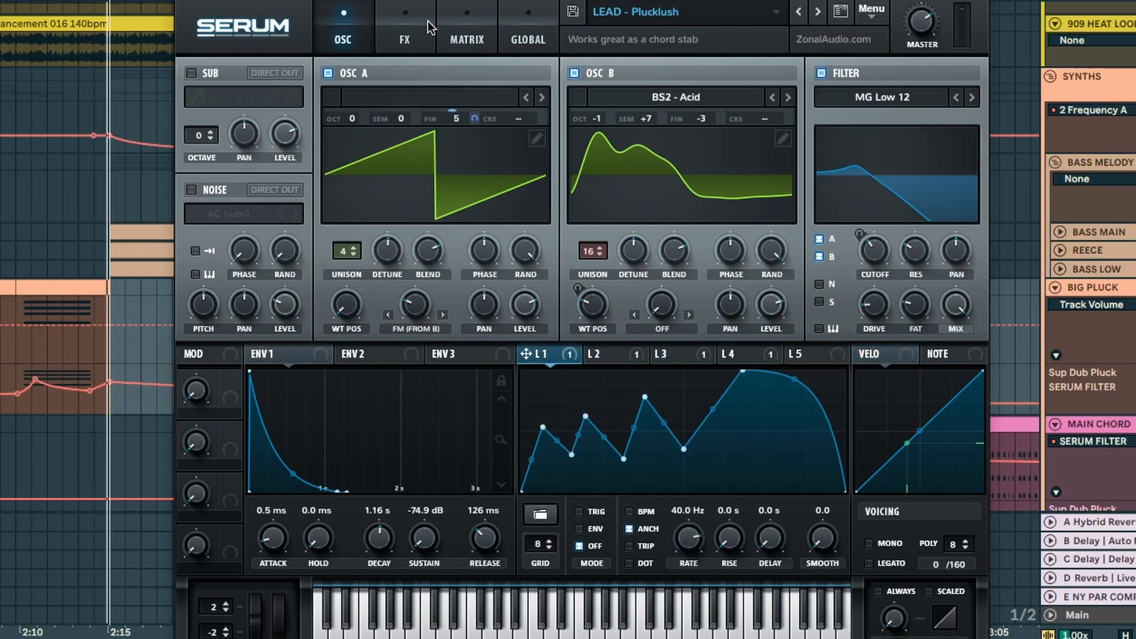
Step: Examine the LFO assignments in Serum's modulation matrix during playback, including LFO 2's shape and LFO 1's destination options
{"action": "left_click", "coordinate": [467, 27]}
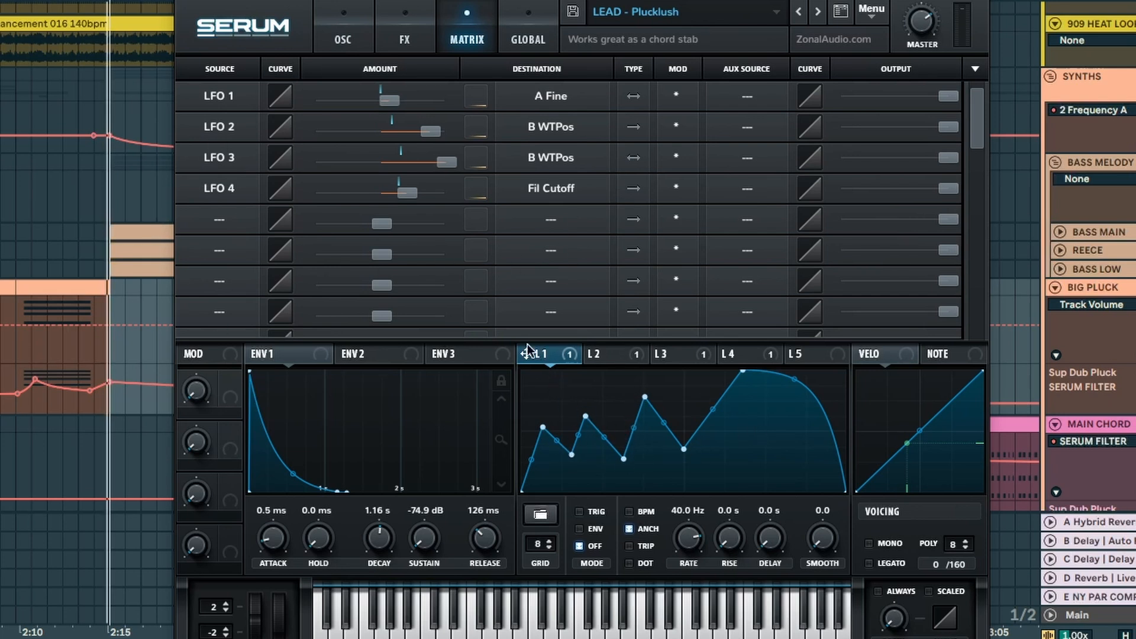
{"action": "key", "text": "space"}
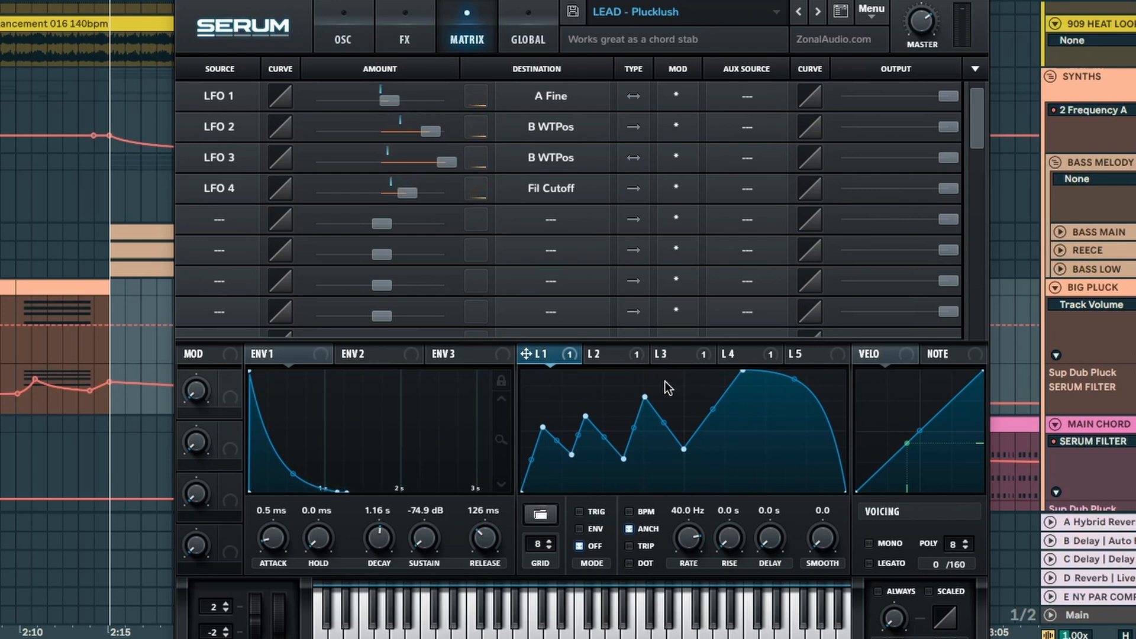
{"action": "left_click", "coordinate": [612, 355]}
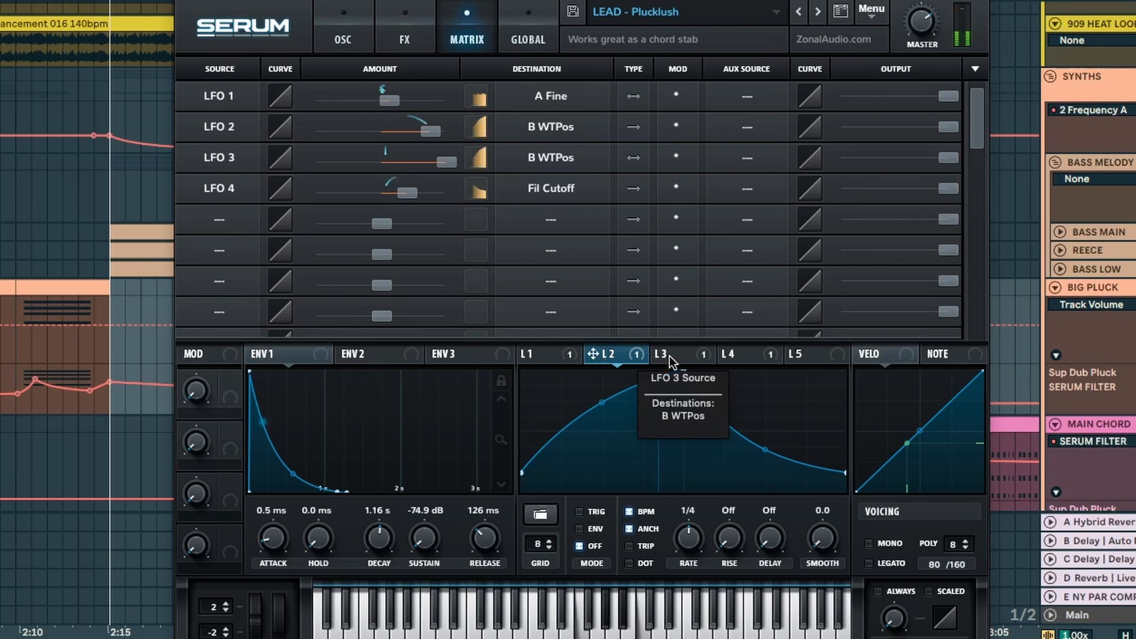
{"action": "left_click", "coordinate": [556, 99]}
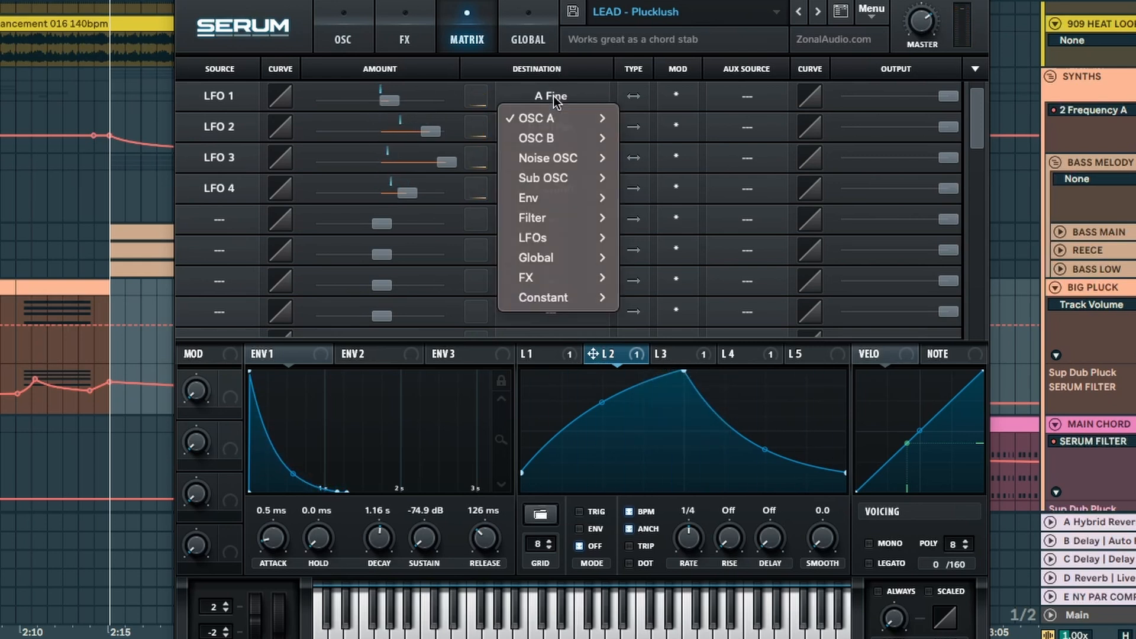
{"action": "left_click", "coordinate": [553, 99]}
Step: Compare the patch's oscillator settings with its effects and modulation matrix, ending on the oscillator page
{"action": "left_click", "coordinate": [338, 30]}
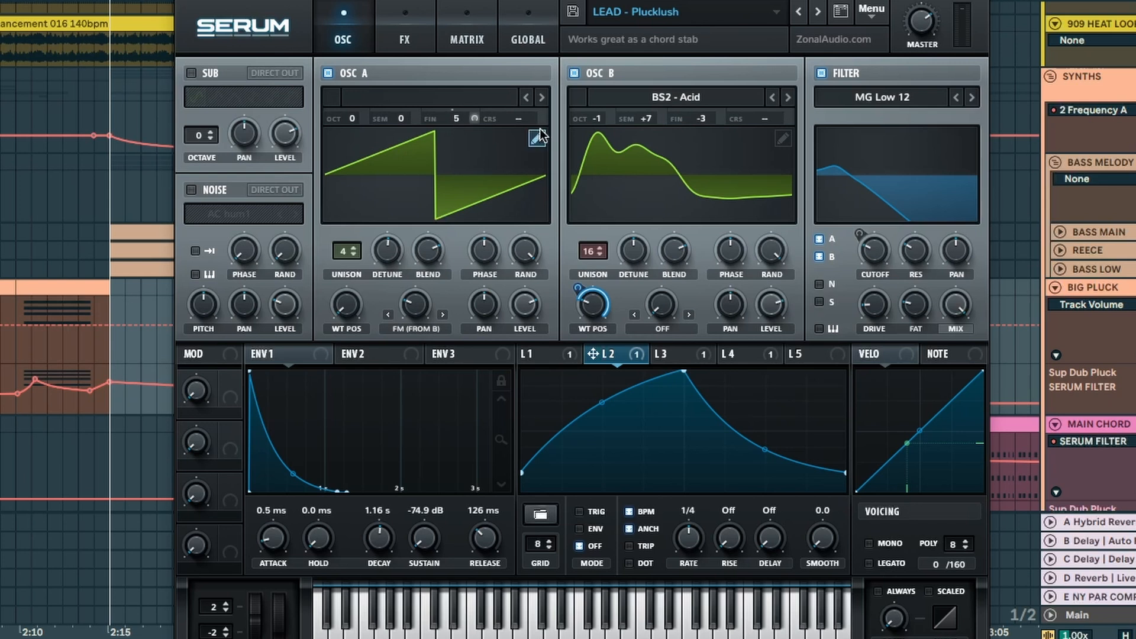
{"action": "mouse_move", "coordinate": [456, 115]}
{"action": "left_click", "coordinate": [408, 18]}
{"action": "left_click", "coordinate": [461, 17]}
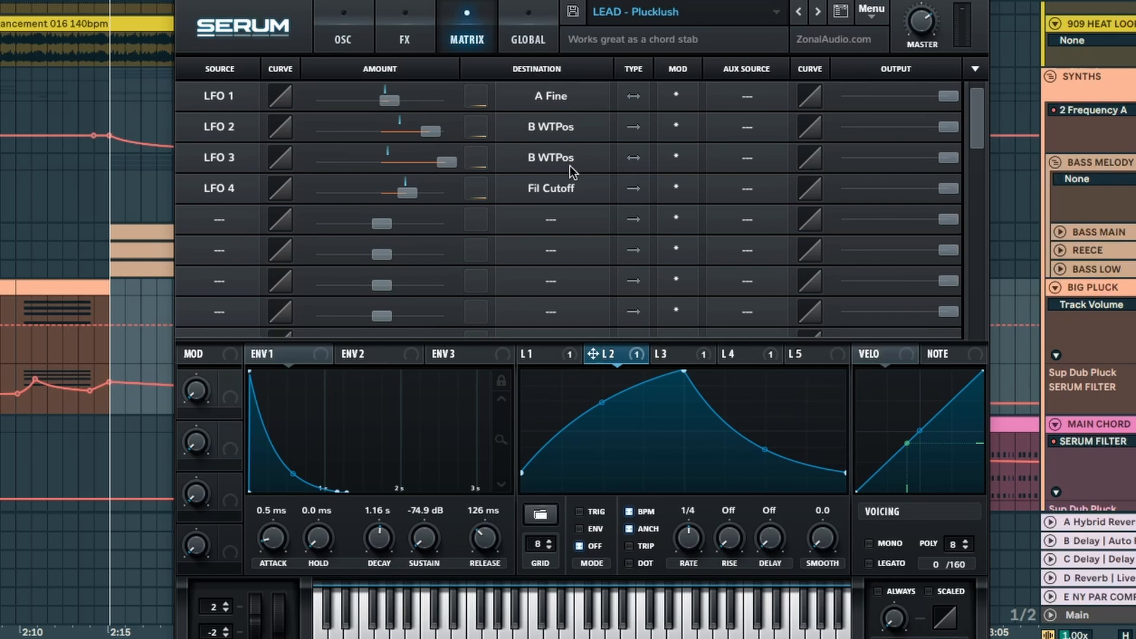
{"action": "left_click", "coordinate": [345, 11]}
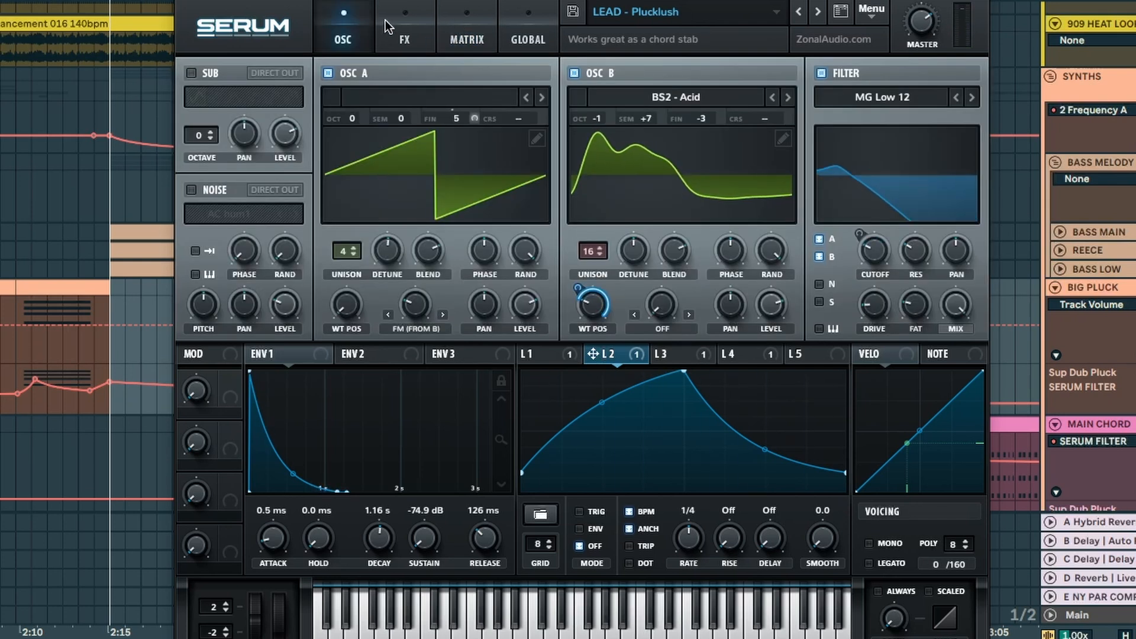
Step: View the shapes of LFO 3, LFO 2 and LFO 4 in the BIG PLUCK Serum patch
{"action": "left_click", "coordinate": [665, 349]}
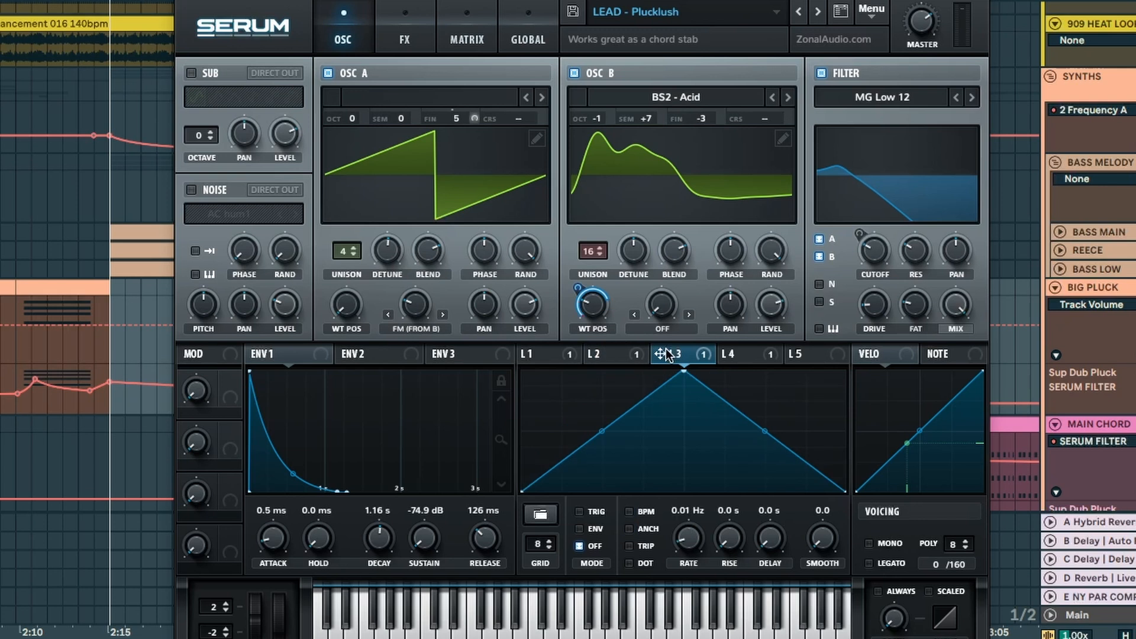
{"action": "left_click", "coordinate": [618, 354]}
{"action": "left_click", "coordinate": [746, 352]}
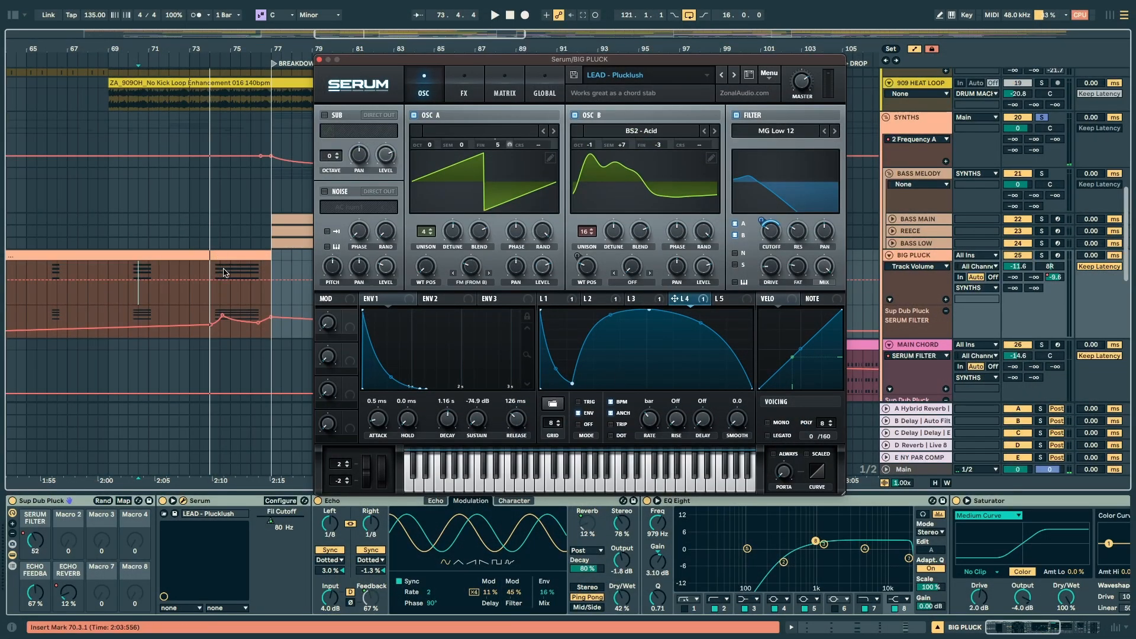
Step: Audition the BIG PLUCK clip, including from bar 74, and check Serum's effects page before closing its window
{"action": "key", "text": "space"}
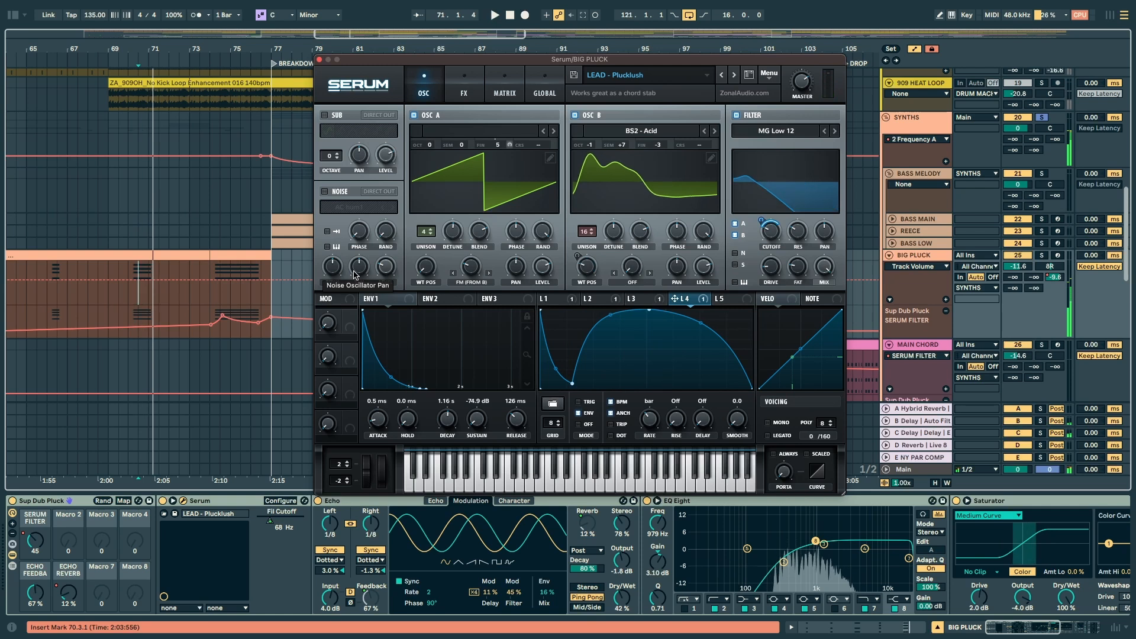
{"action": "left_click", "coordinate": [209, 297]}
{"action": "key", "text": "space"}
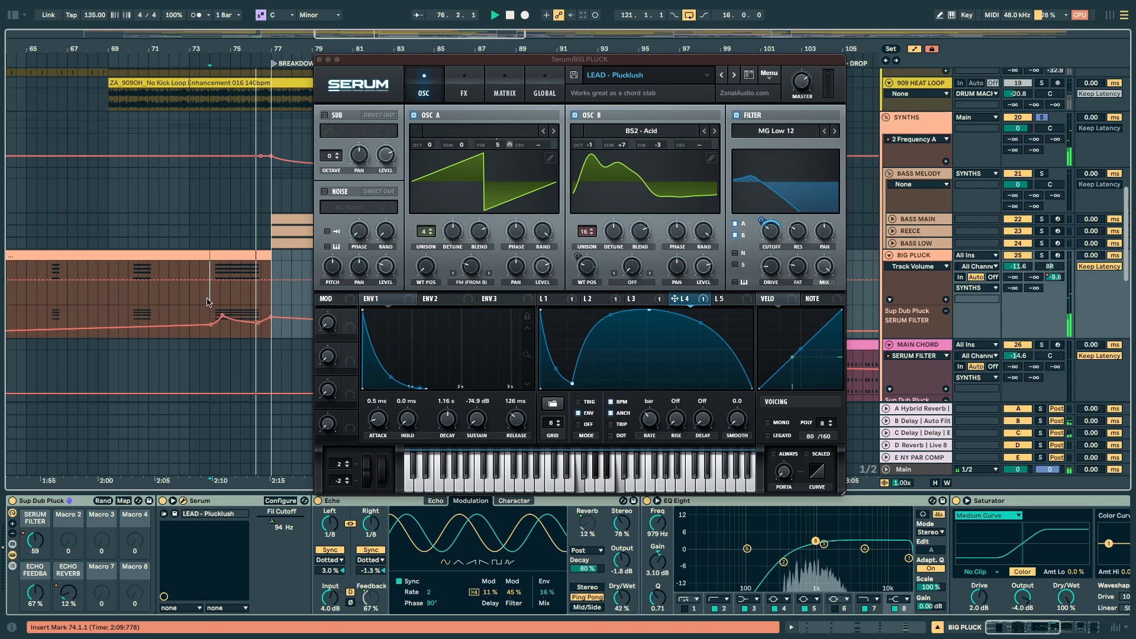
{"action": "key", "text": "space"}
{"action": "left_click", "coordinate": [464, 88]}
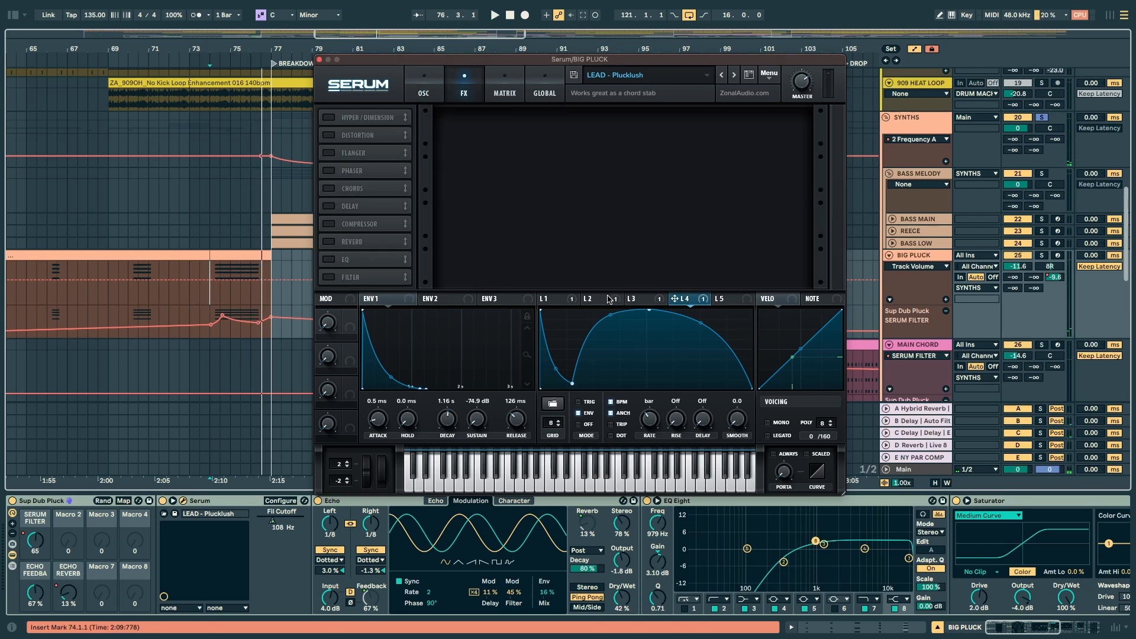
{"action": "left_click", "coordinate": [319, 60]}
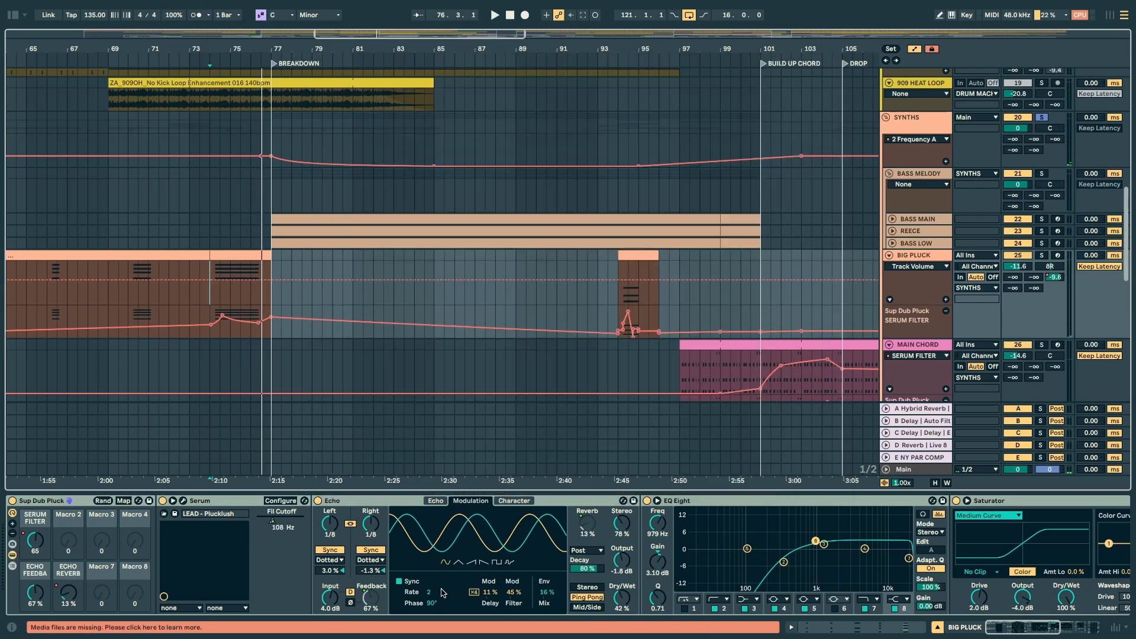
Step: Examine the Echo device's main display and the Sup Dub Pluck rack's macro mappings
{"action": "left_click", "coordinate": [340, 502]}
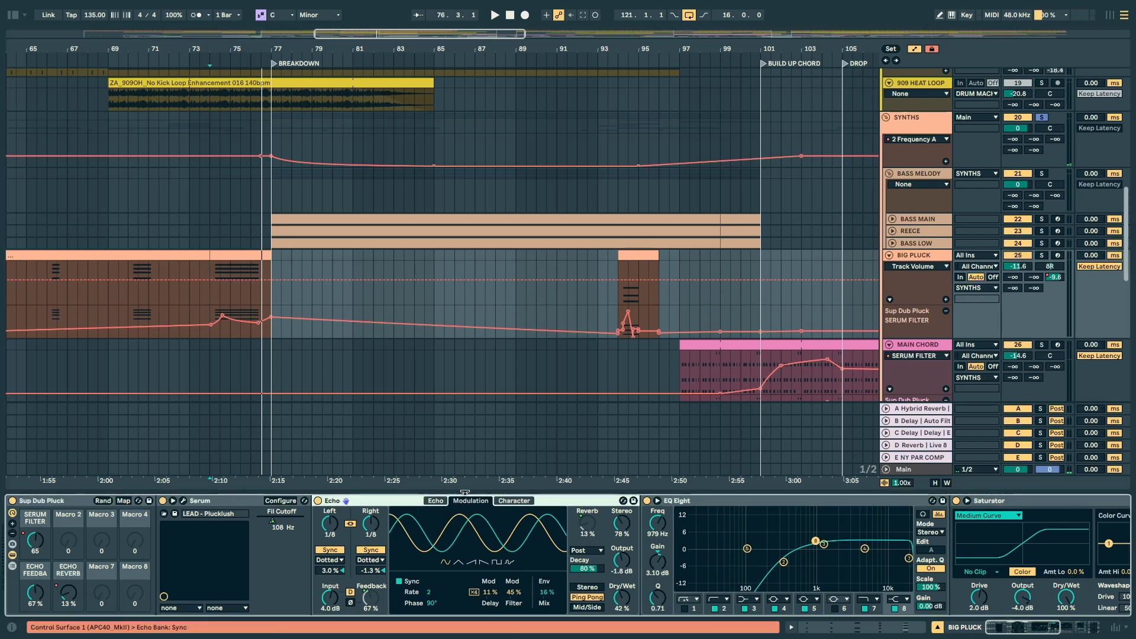
{"action": "left_click", "coordinate": [436, 500]}
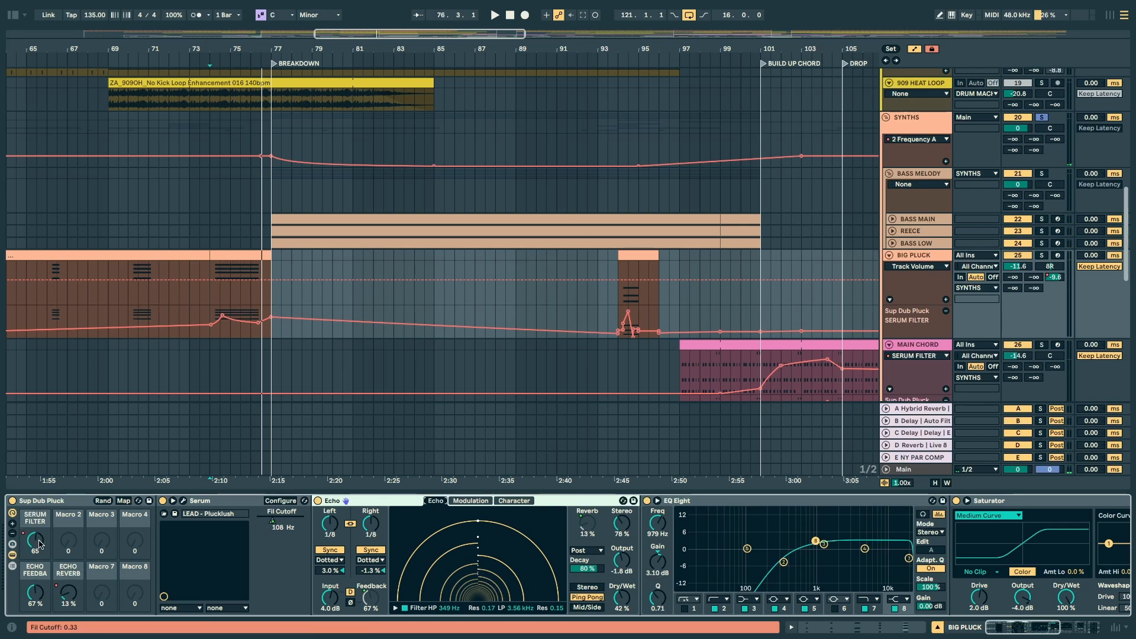
{"action": "left_click", "coordinate": [123, 500]}
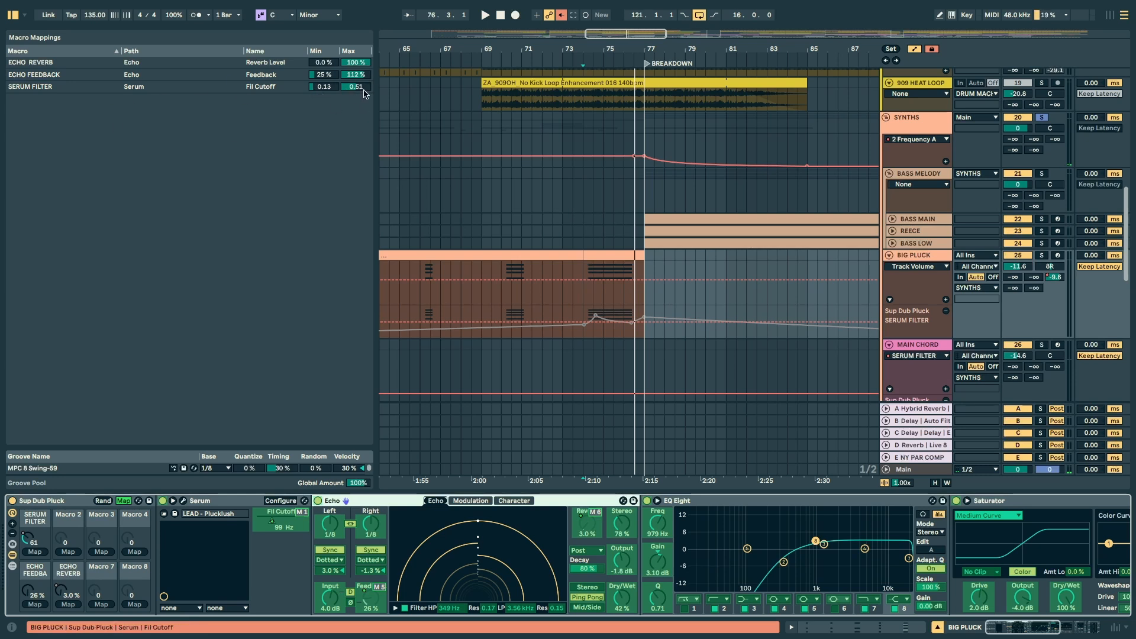
{"action": "left_click", "coordinate": [123, 500]}
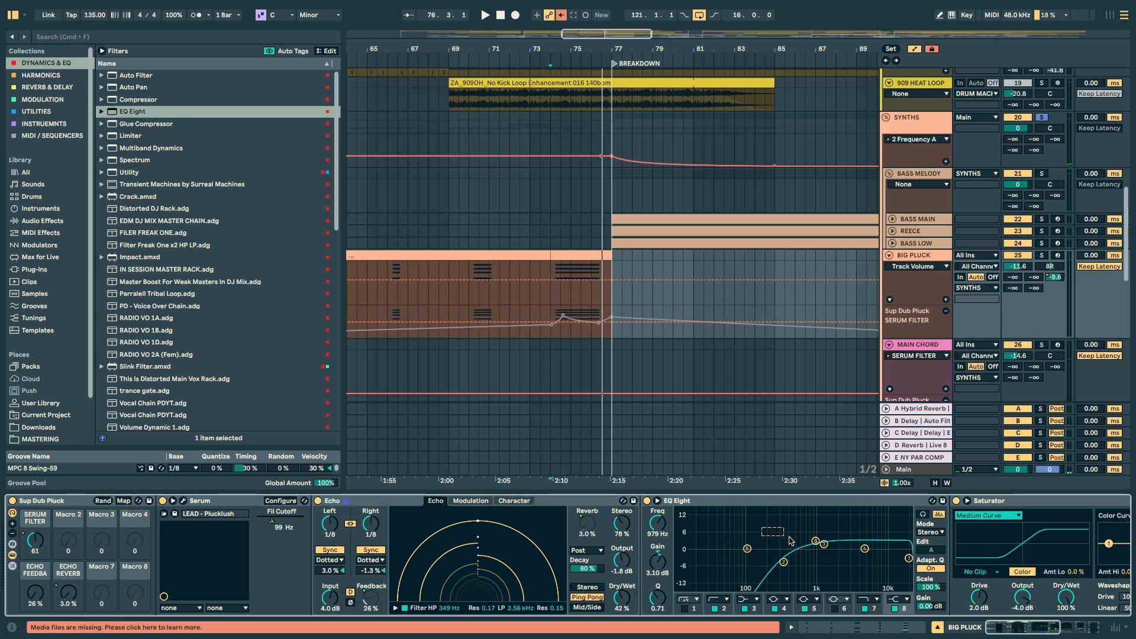
Step: Audition the BIG PLUCK clip with the Saturator and EQ Eight bypassed to compare their effect on the sound
{"action": "left_click_drag", "start_coordinate": [1044, 631], "coordinate": [1085, 636]}
{"action": "left_click", "coordinate": [428, 507]}
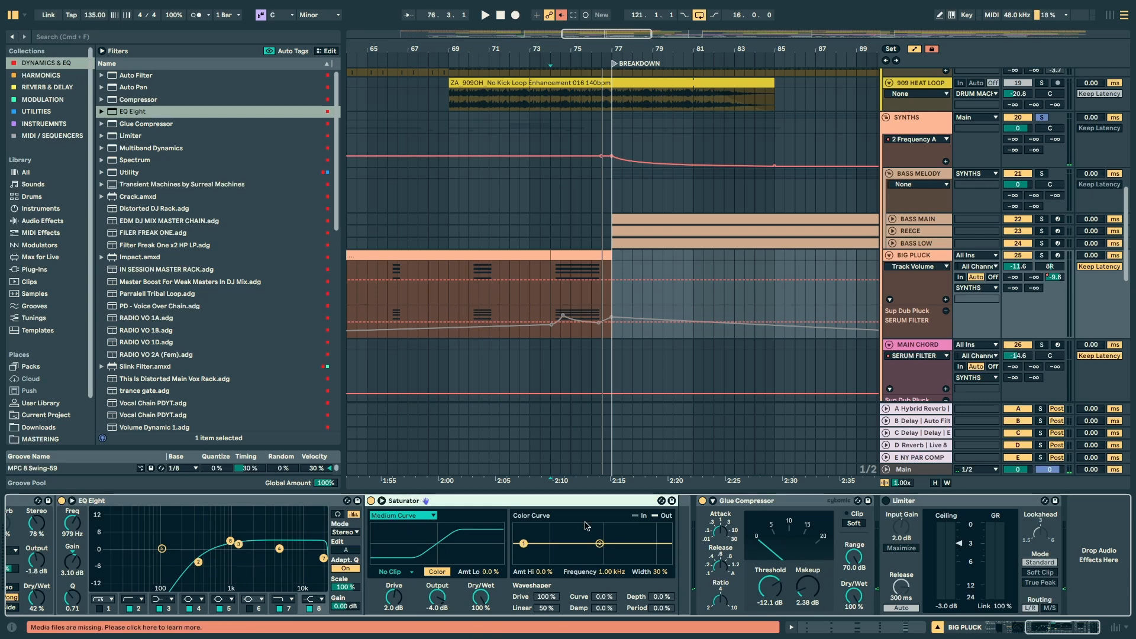
{"action": "key", "text": "space"}
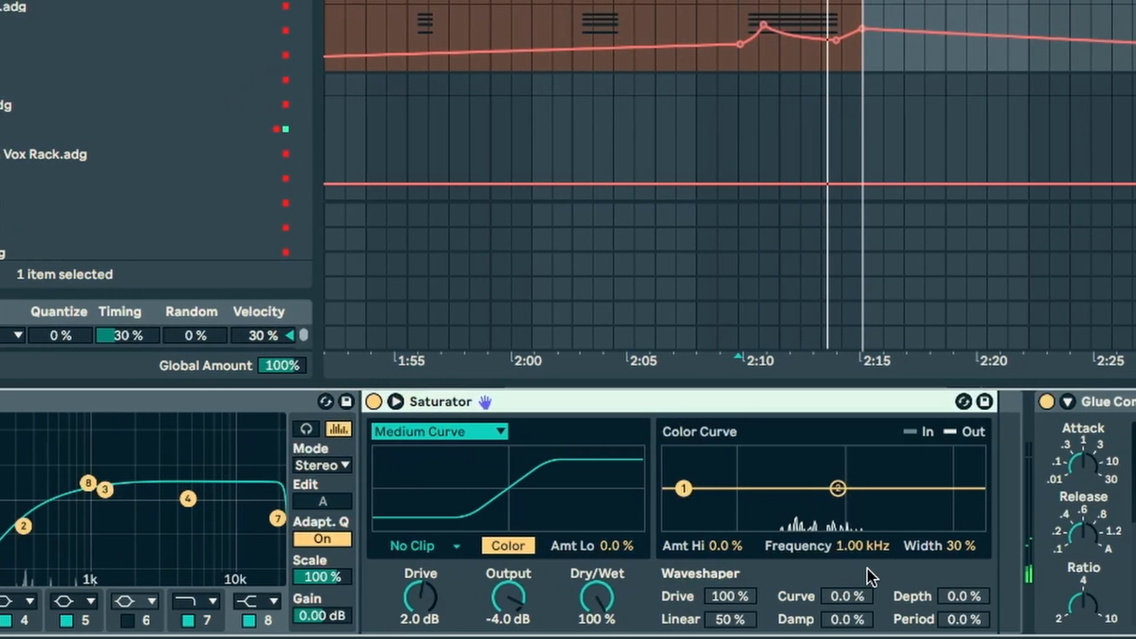
{"action": "left_click", "coordinate": [324, 401]}
{"action": "scroll", "coordinate": [519, 528], "scroll_direction": "left", "scroll_amount": 5}
{"action": "key", "text": "space"}
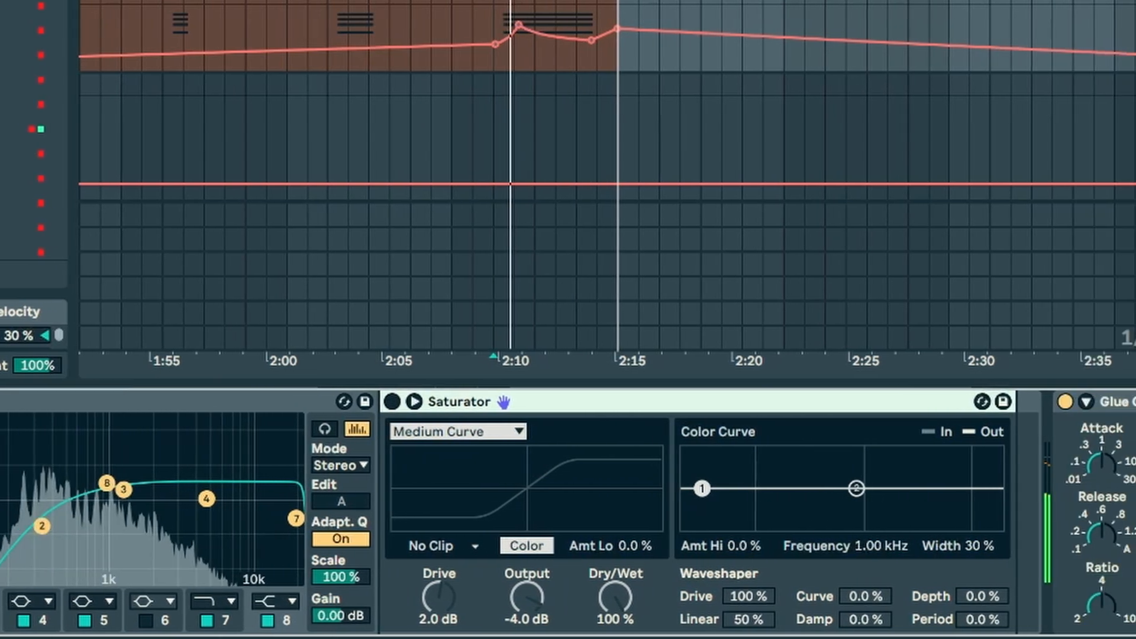
{"action": "left_click", "coordinate": [0, 402]}
{"action": "scroll", "coordinate": [35, 514], "scroll_direction": "left", "scroll_amount": 5}
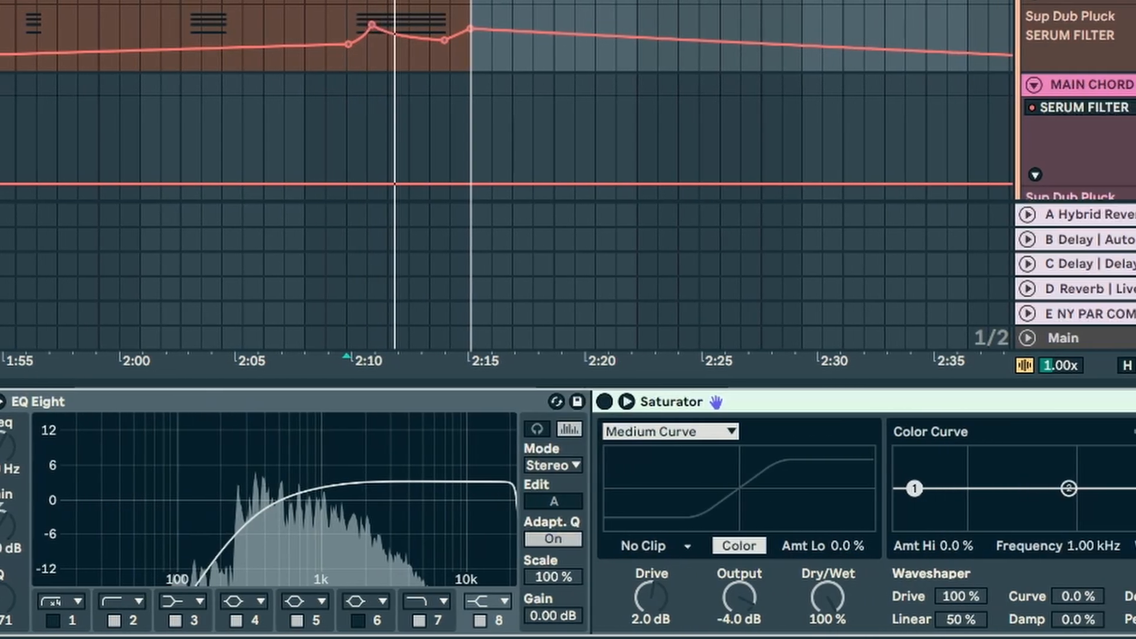
{"action": "key", "text": "space"}
{"action": "key", "text": "space"}
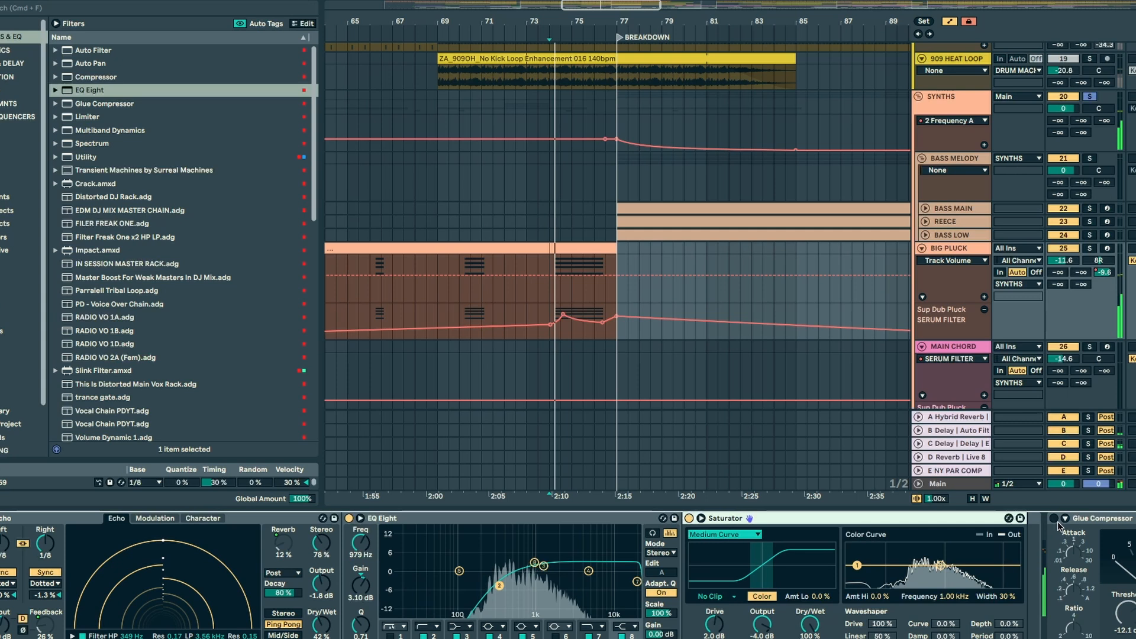
Step: Turn the Saturator back on and audition the clip with the Limiter at the end of the chain bypassed
{"action": "left_click", "coordinate": [1054, 519]}
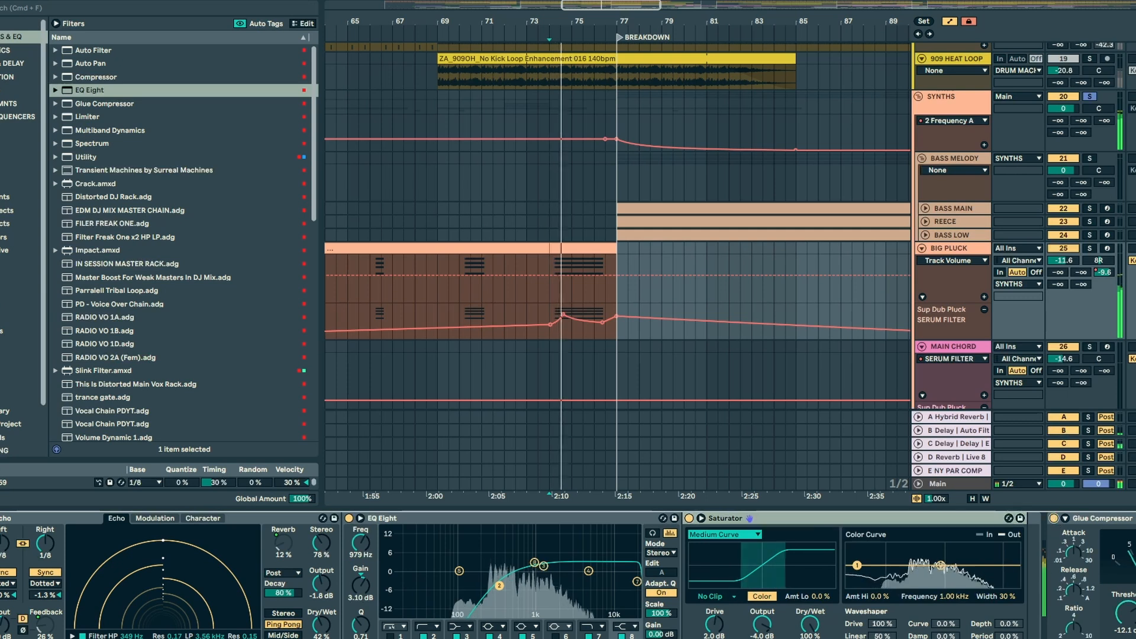
{"action": "scroll", "coordinate": [1055, 522], "scroll_direction": "right", "scroll_amount": 5}
{"action": "scroll", "coordinate": [971, 520], "scroll_direction": "right", "scroll_amount": 1}
{"action": "left_click", "coordinate": [918, 518]}
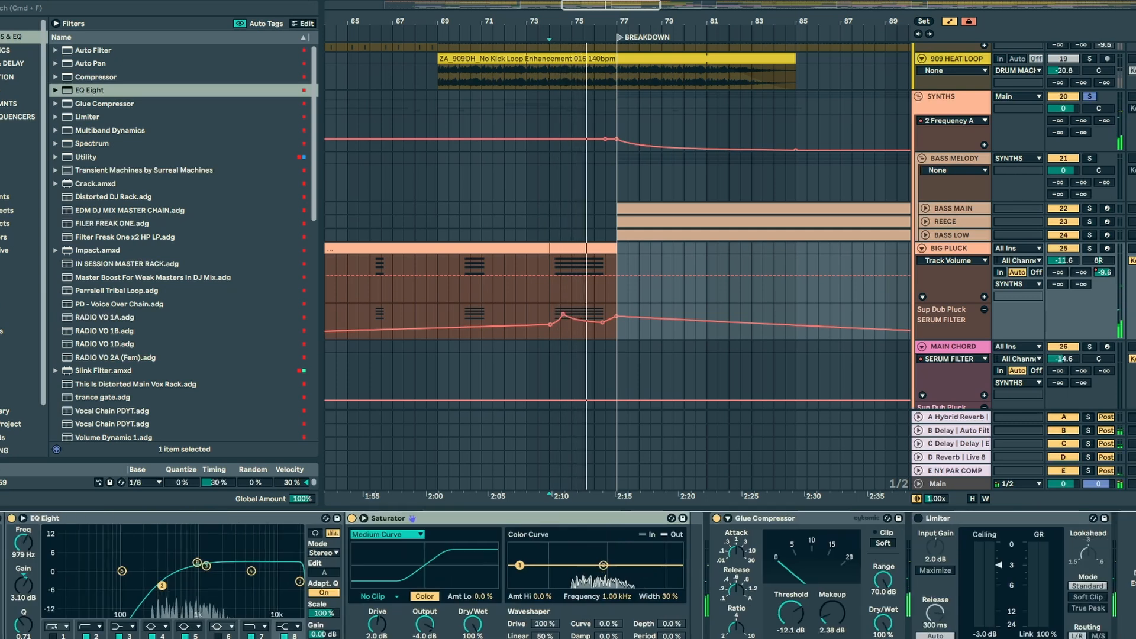
{"action": "key", "text": "space"}
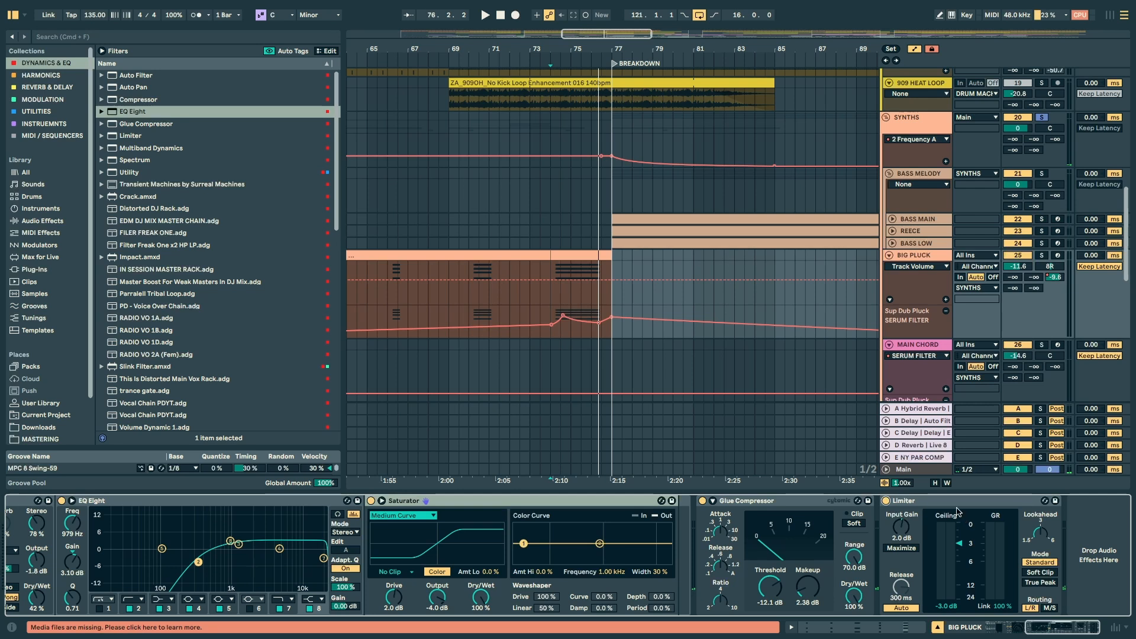
Step: Play BIG PLUCK from bar 74 through its full effects chain and select the BASS MELODY group
{"action": "left_click", "coordinate": [555, 299]}
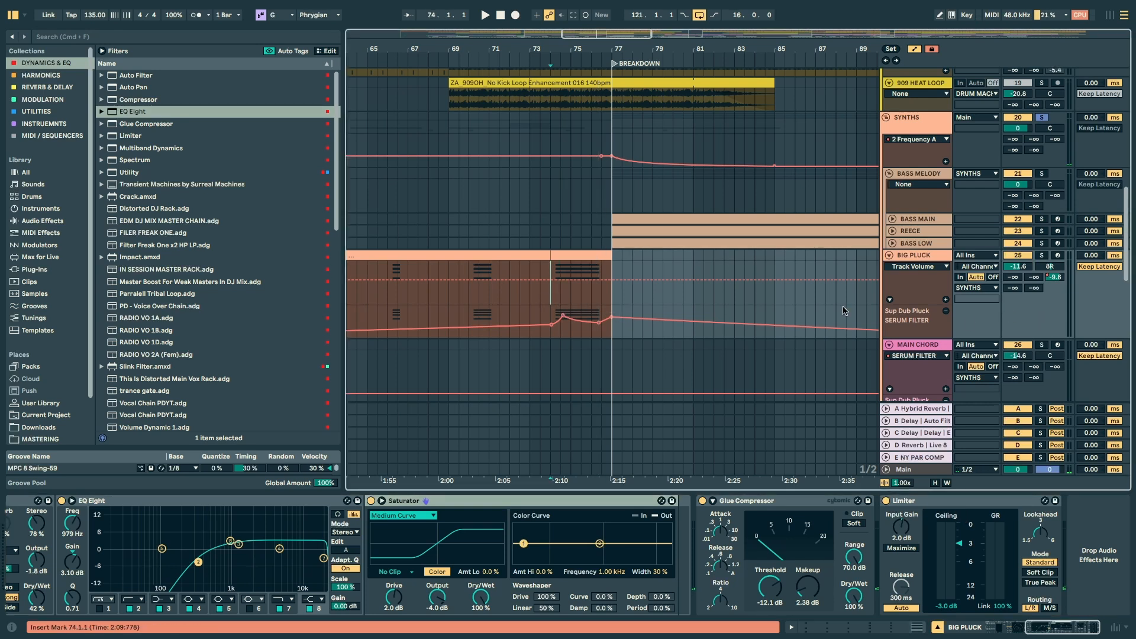
{"action": "key", "text": "space"}
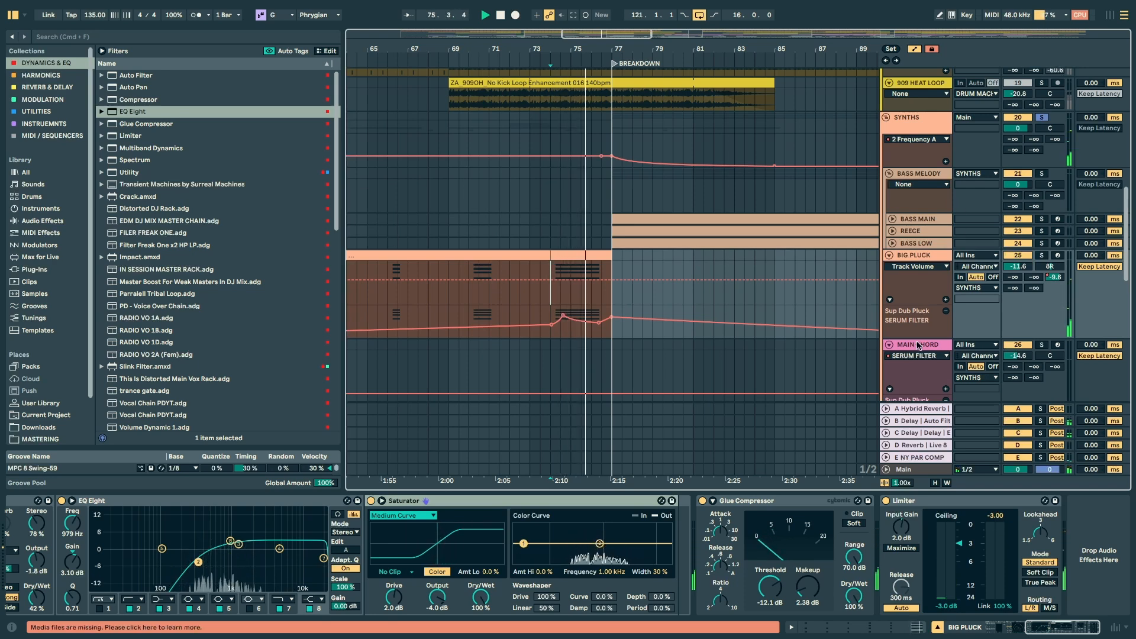
{"action": "scroll", "coordinate": [986, 324], "scroll_direction": "down", "scroll_amount": 2}
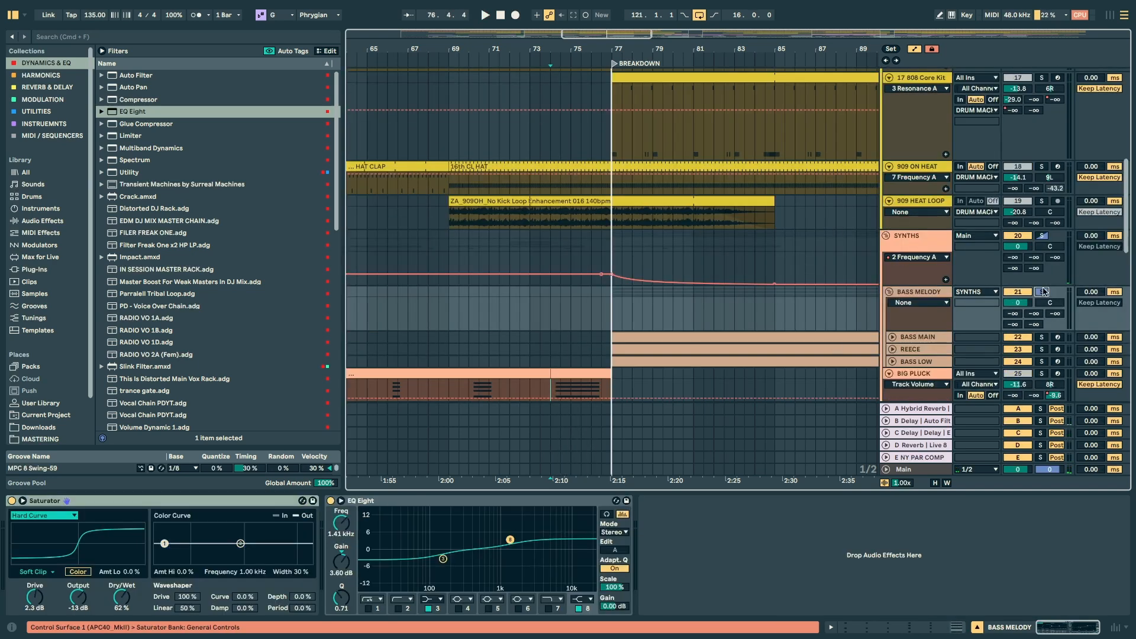
Step: Play the breakdown with all tracks unsoloed and hide the browser and the device view
{"action": "key", "text": "space"}
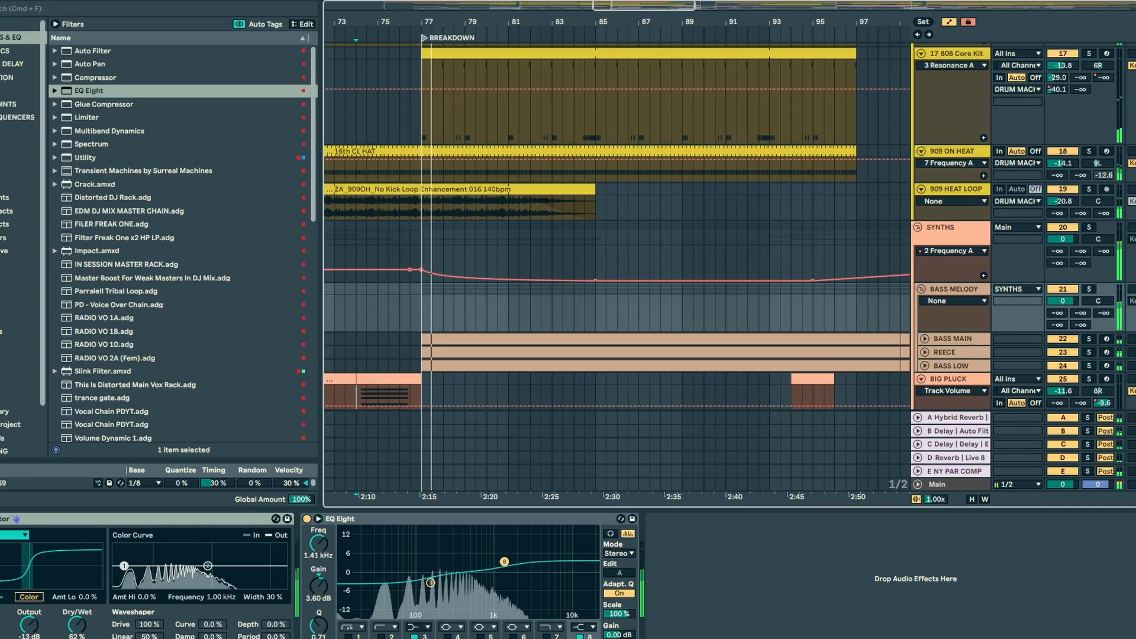
{"action": "key", "text": "super+alt+b"}
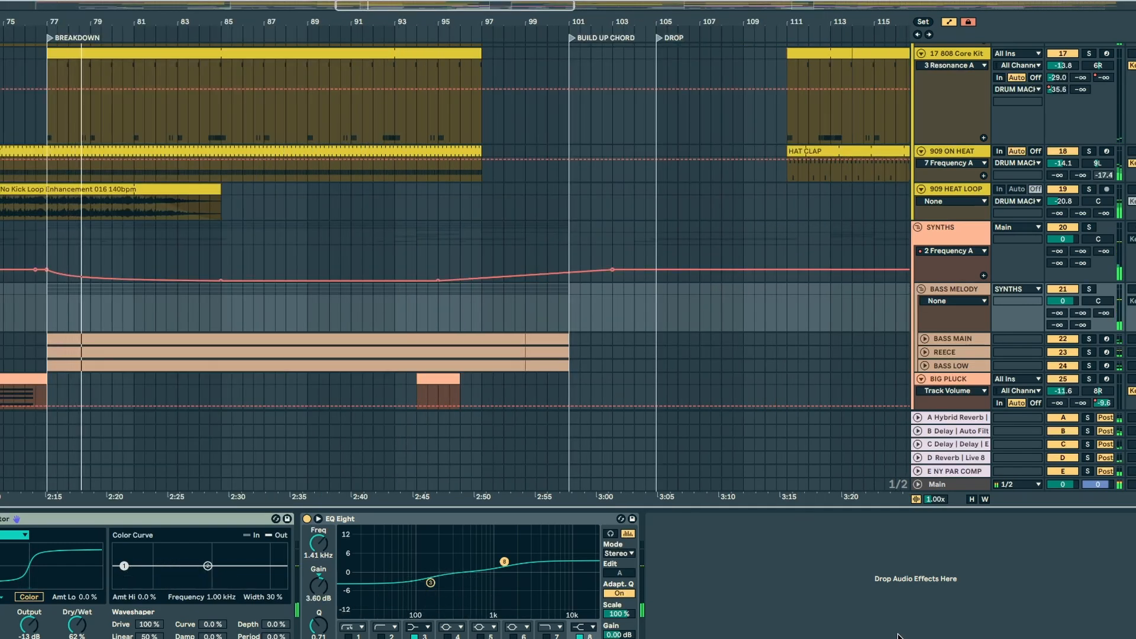
{"action": "key", "text": "super+alt+l"}
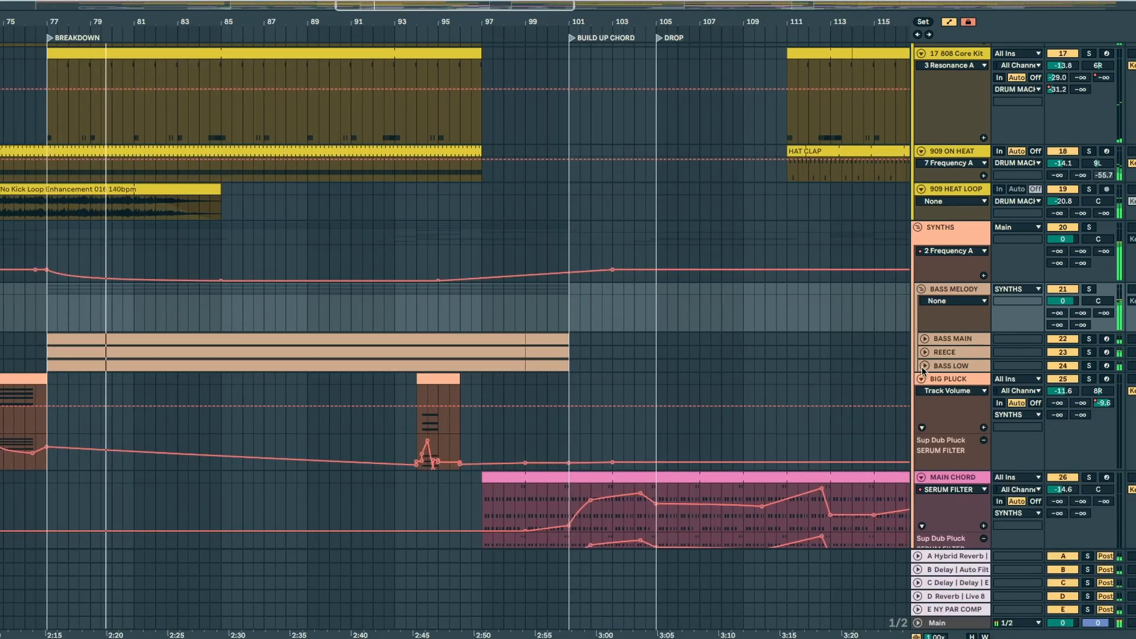
Step: Unfold the BASS MAIN, REECE and BASS LOW tracks and zoom the arrangement in on their breakdown clips
{"action": "left_click", "coordinate": [924, 365]}
{"action": "left_click", "coordinate": [924, 352]}
{"action": "left_click", "coordinate": [924, 338]}
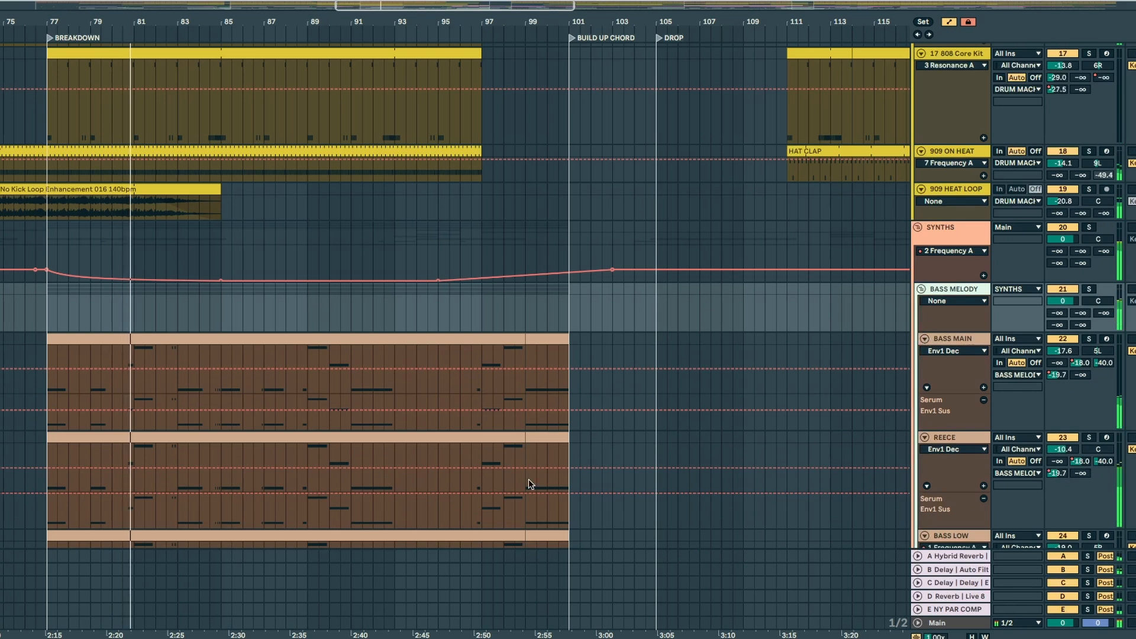
{"action": "left_click_drag", "start_coordinate": [58, 12], "coordinate": [58, 28]}
{"action": "left_click_drag", "start_coordinate": [102, 8], "coordinate": [161, 60]}
{"action": "scroll", "coordinate": [685, 338], "scroll_direction": "down", "scroll_amount": 5}
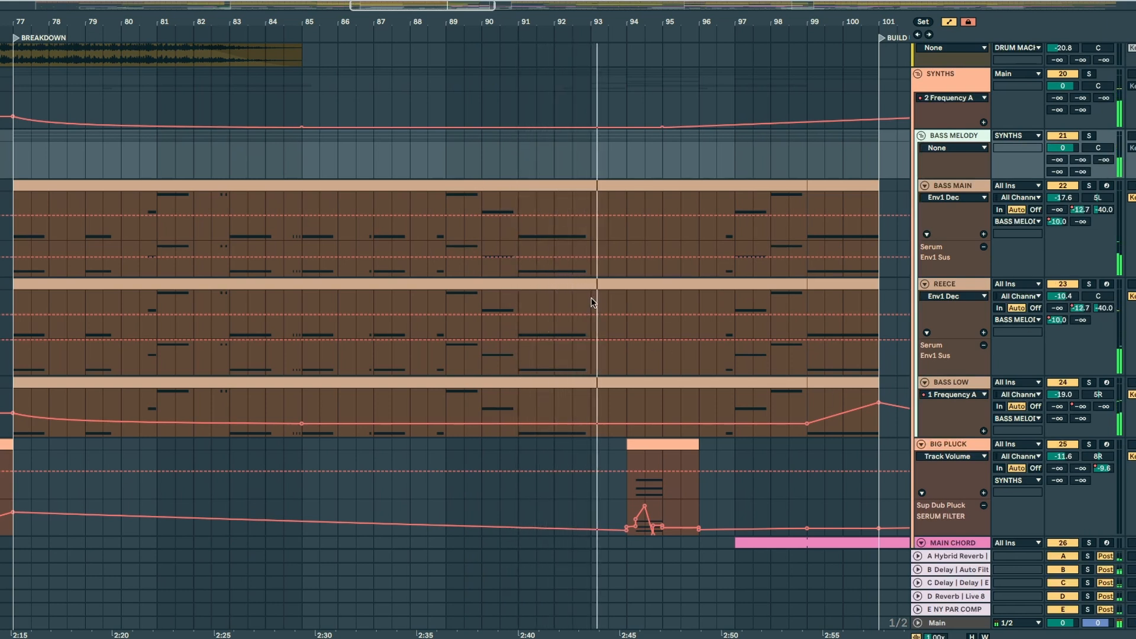
Step: Audition BASS MAIN, REECE and BASS LOW soloed one at a time, starting from bar 89
{"action": "left_click", "coordinate": [447, 232]}
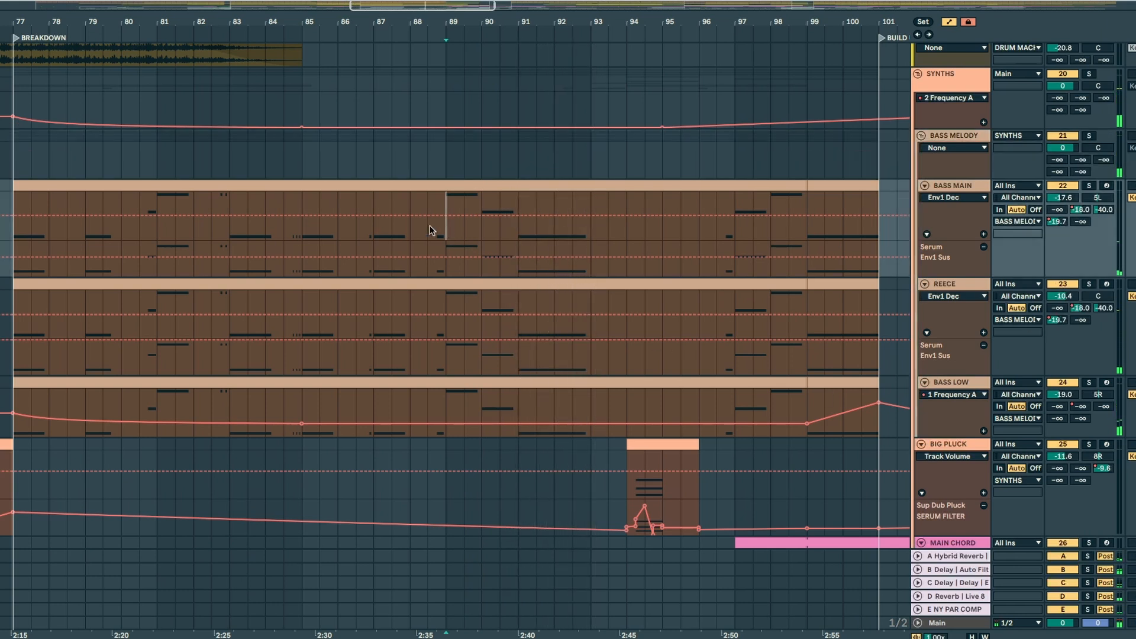
{"action": "left_click", "coordinate": [1088, 185]}
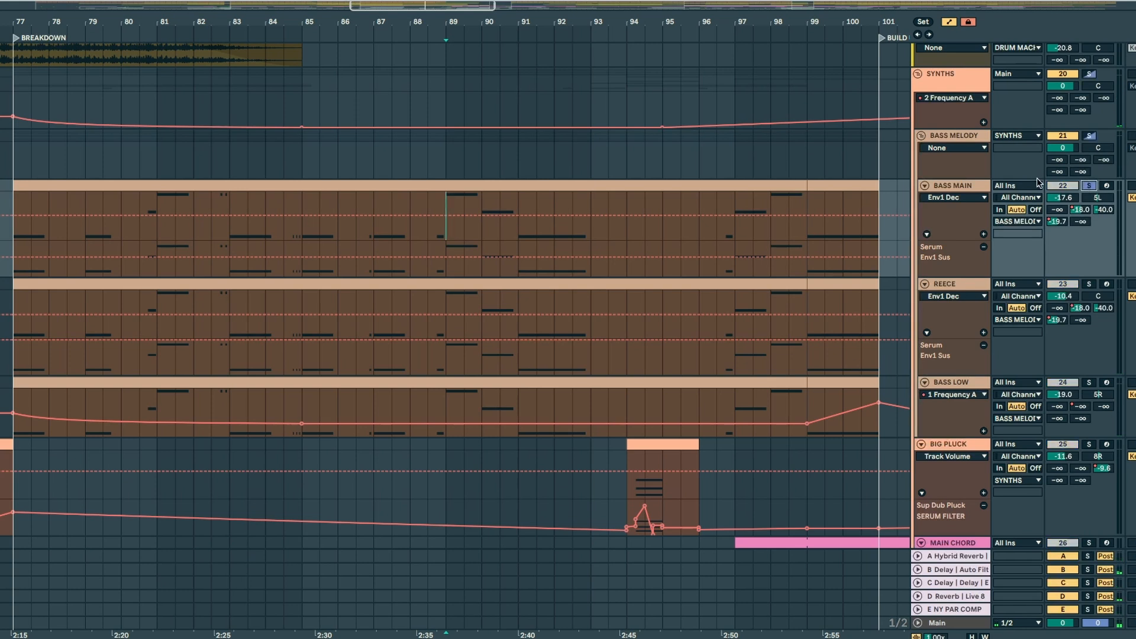
{"action": "key", "text": "space"}
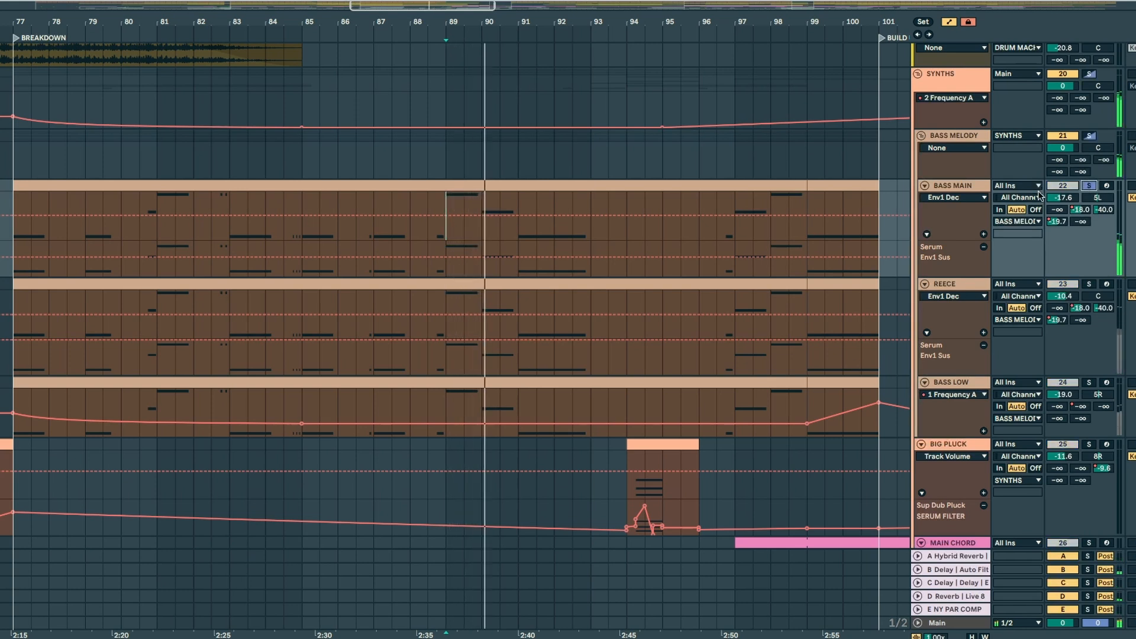
{"action": "left_click", "coordinate": [1089, 287]}
{"action": "key", "text": "space"}
{"action": "key", "text": "space"}
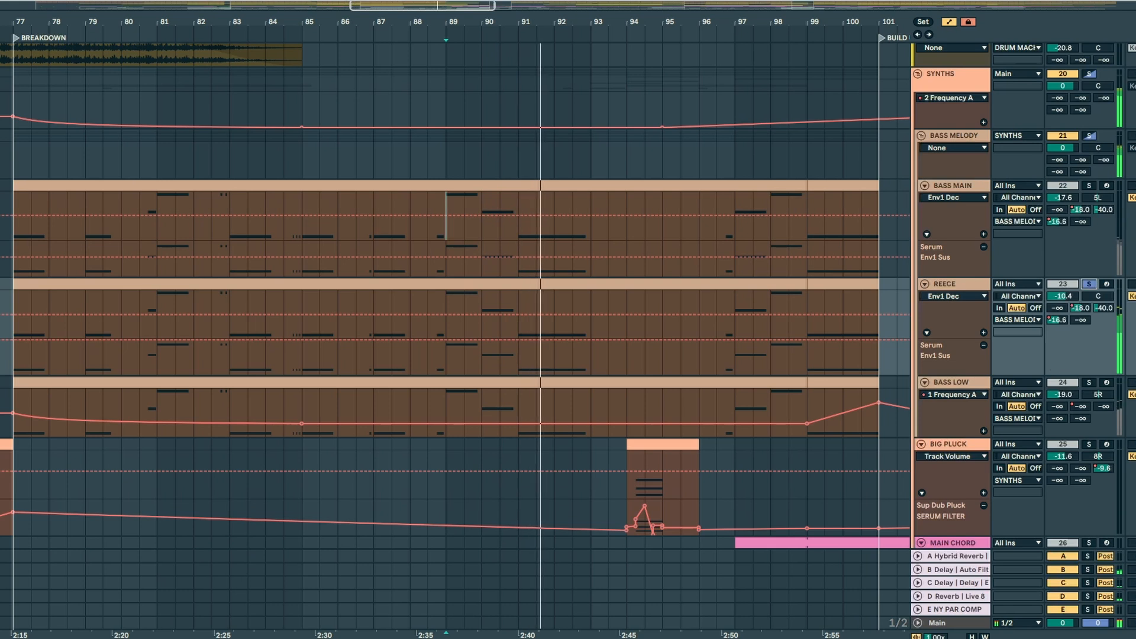
{"action": "left_click", "coordinate": [1089, 383]}
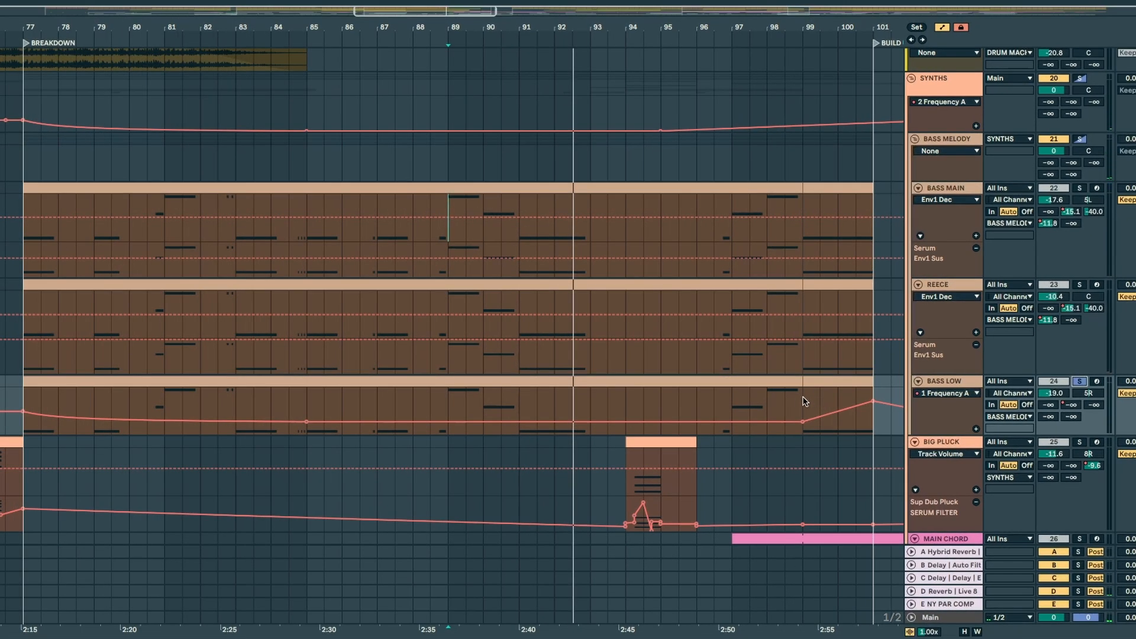
Step: Examine the EQ Eight frequency automation on BASS LOW around bars 99 to 101 and at the breakdown's start
{"action": "left_click_drag", "start_coordinate": [805, 401], "coordinate": [868, 401]}
{"action": "double_click", "coordinate": [960, 382]}
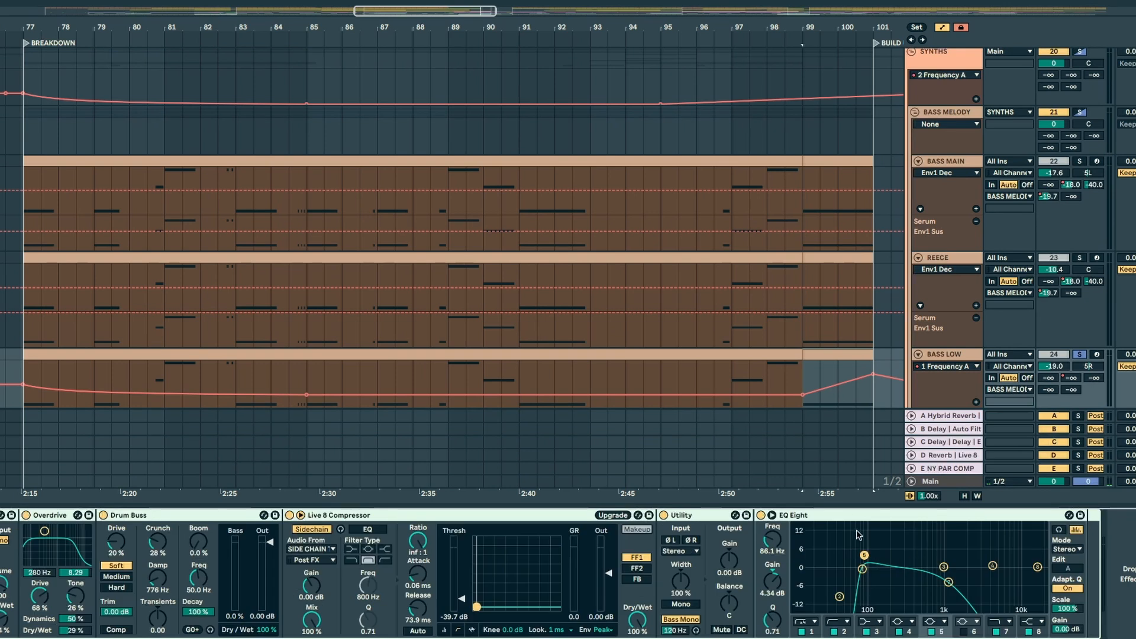
{"action": "left_click", "coordinate": [844, 631]}
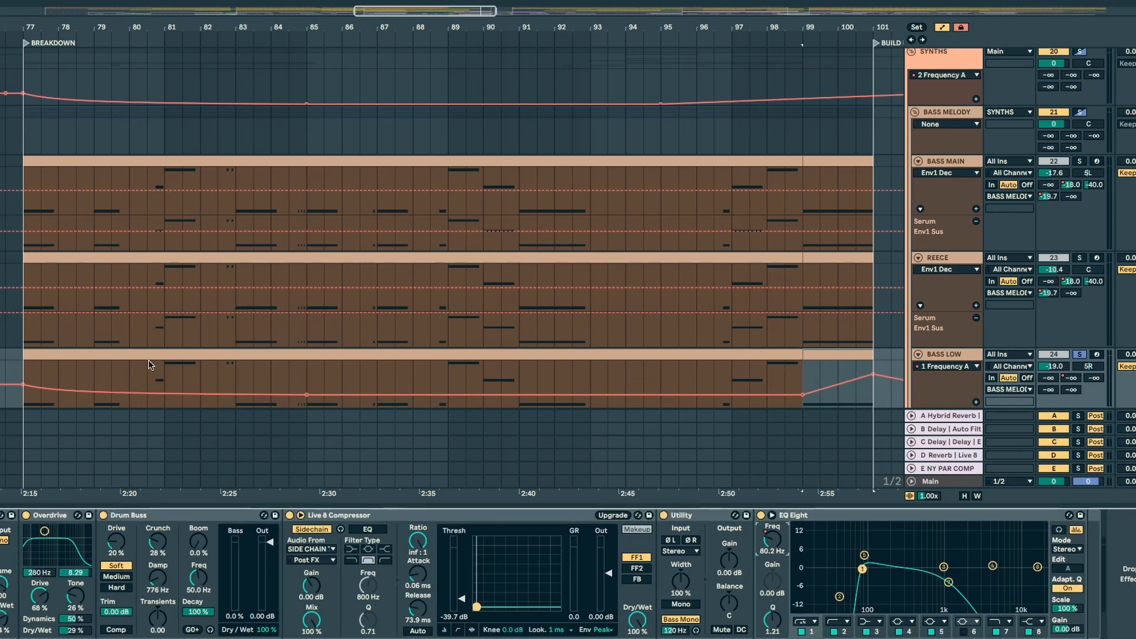
{"action": "left_click_drag", "start_coordinate": [118, 417], "coordinate": [58, 381]}
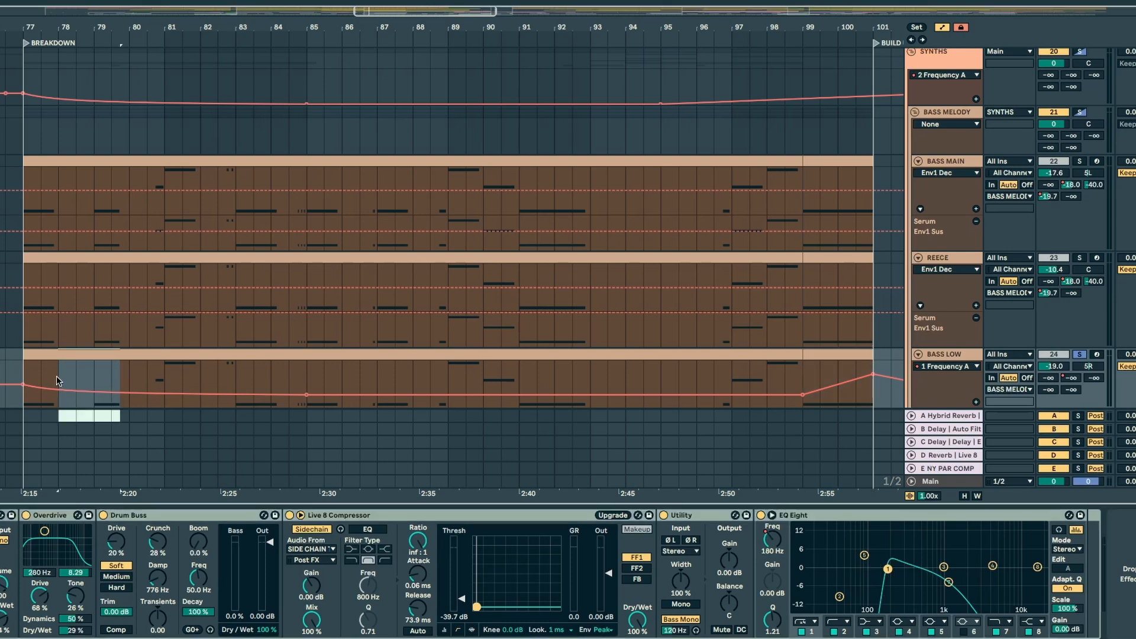
Step: Open the BASS MAIN track's Serum editor and play from bar 78 with the BASS MELODY group soloed
{"action": "left_click", "coordinate": [58, 379]}
{"action": "left_click", "coordinate": [947, 161]}
{"action": "left_click", "coordinate": [1079, 161]}
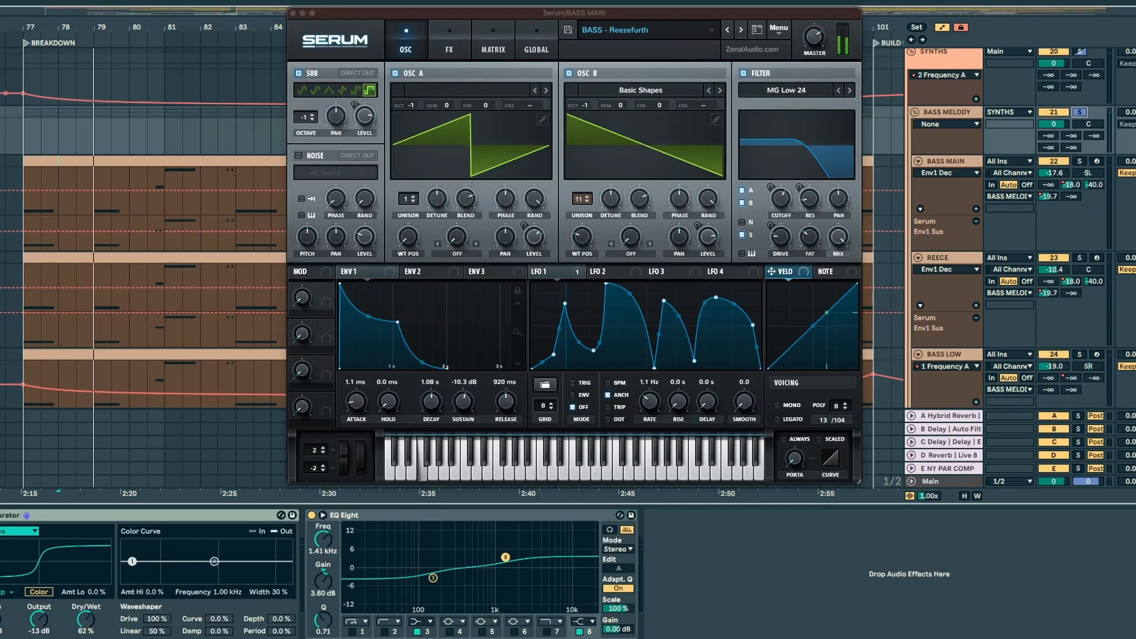
Step: Audition BASS MAIN soloed on its own from around bar 81, keeping its Serum oscillator page in view
{"action": "left_click", "coordinate": [163, 157]}
{"action": "left_click_drag", "start_coordinate": [412, 13], "coordinate": [271, 54]}
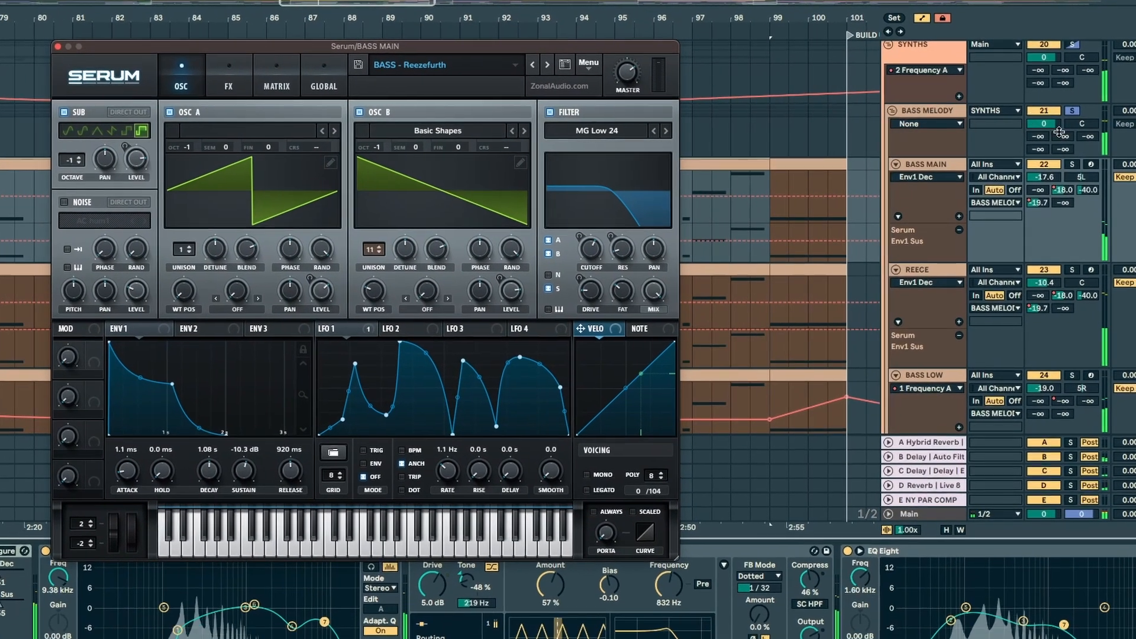
{"action": "left_click", "coordinate": [1071, 164]}
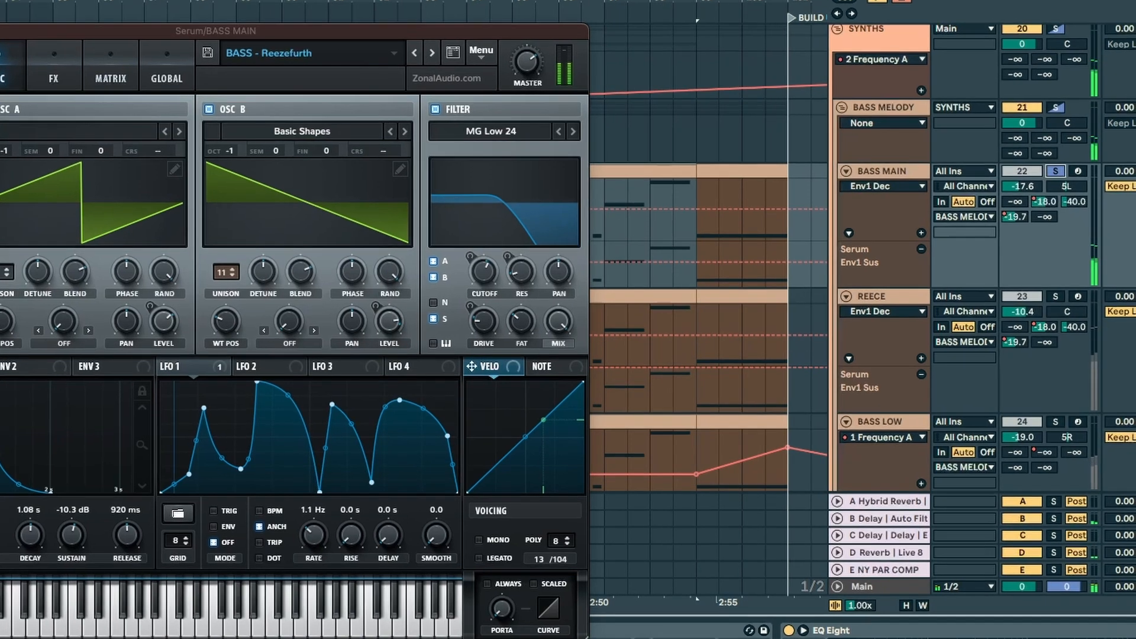
{"action": "left_click_drag", "start_coordinate": [10, 35], "coordinate": [177, 10]}
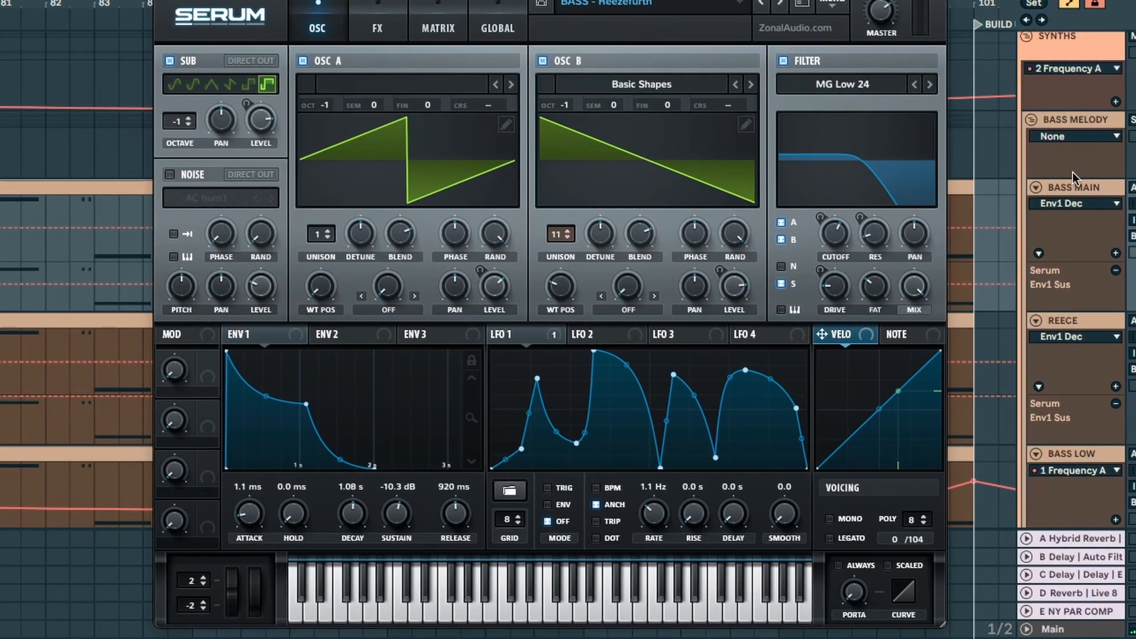
Step: Show the BASS MAIN track's device chain and examine its Serum effects page before returning to the oscillators
{"action": "left_click", "coordinate": [1036, 186]}
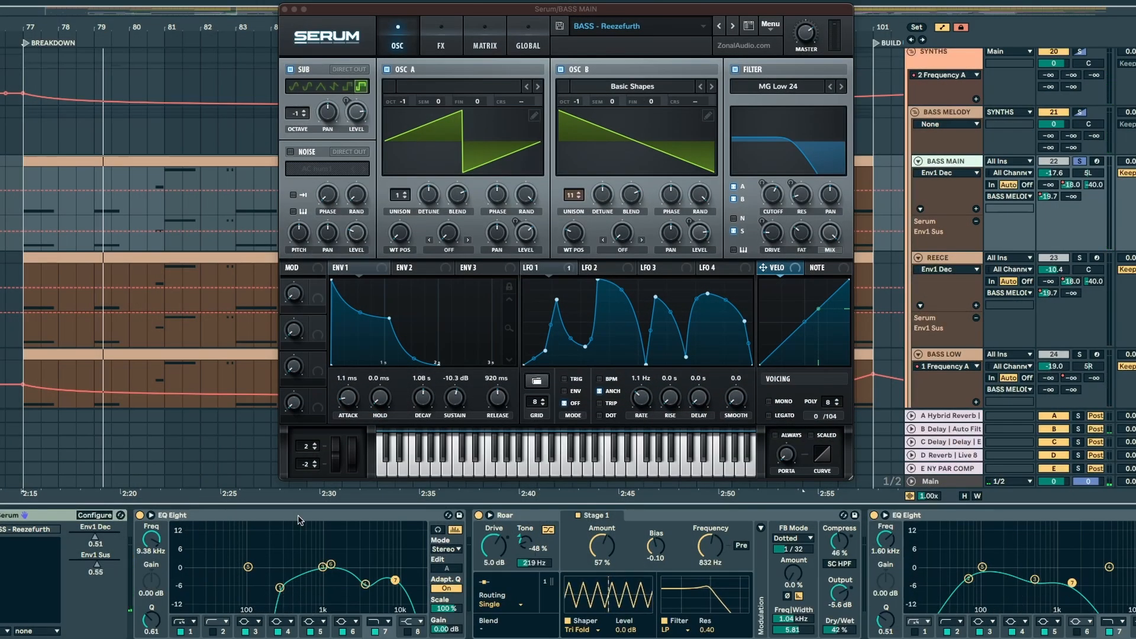
{"action": "left_click", "coordinate": [441, 41]}
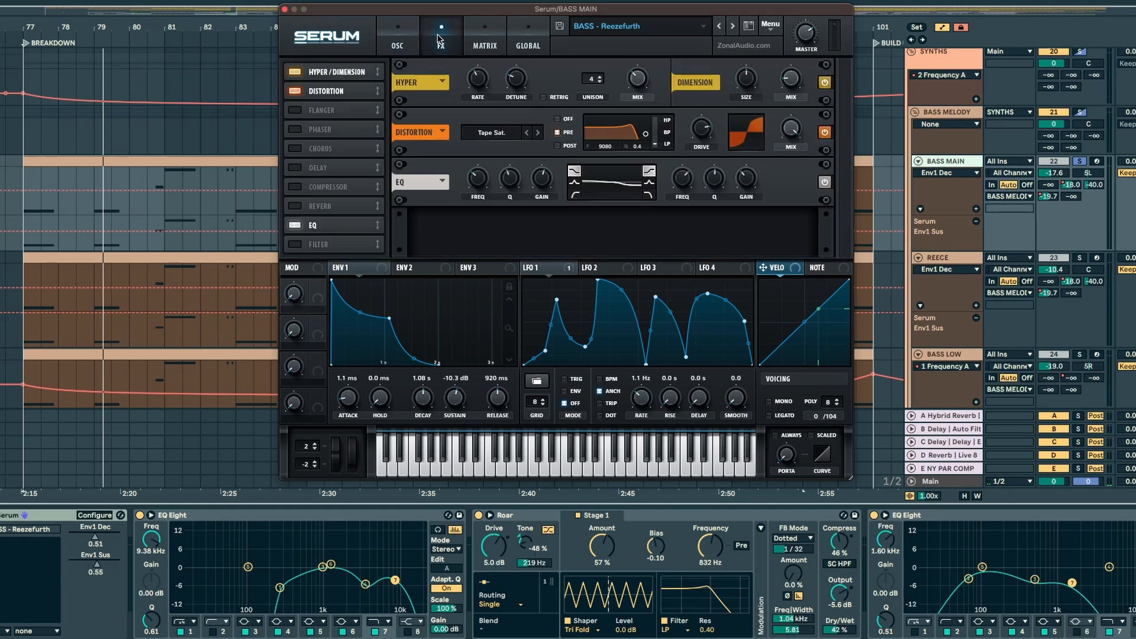
{"action": "left_click", "coordinate": [411, 53]}
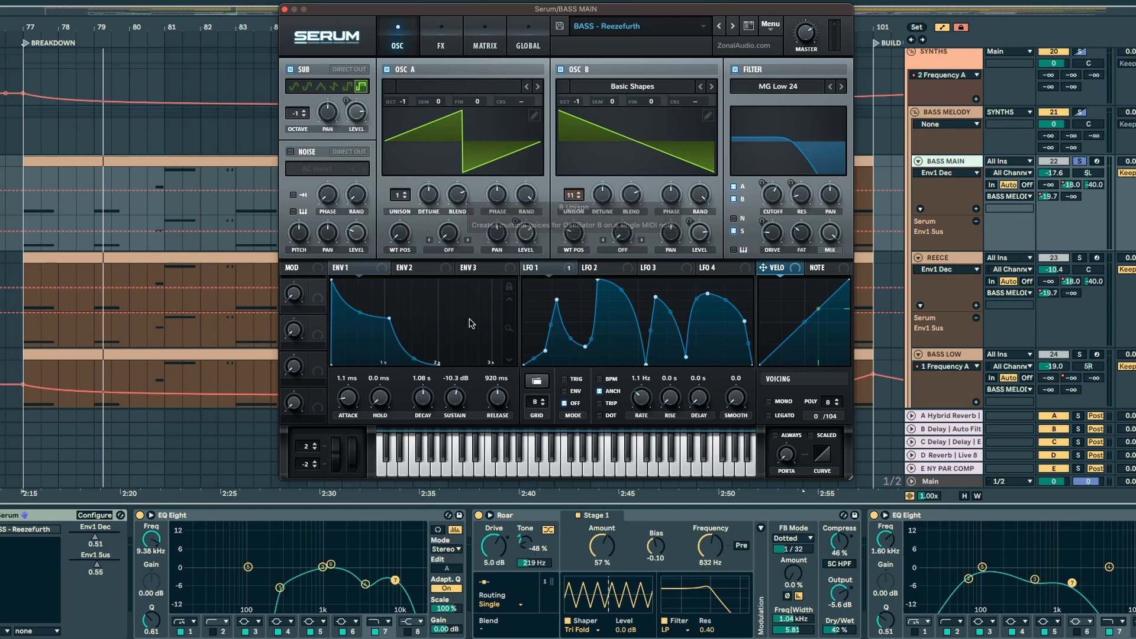
Step: Play the soloed BASS MAIN track and place the playback start at bar 81
{"action": "key", "text": "space"}
{"action": "left_click", "coordinate": [164, 175]}
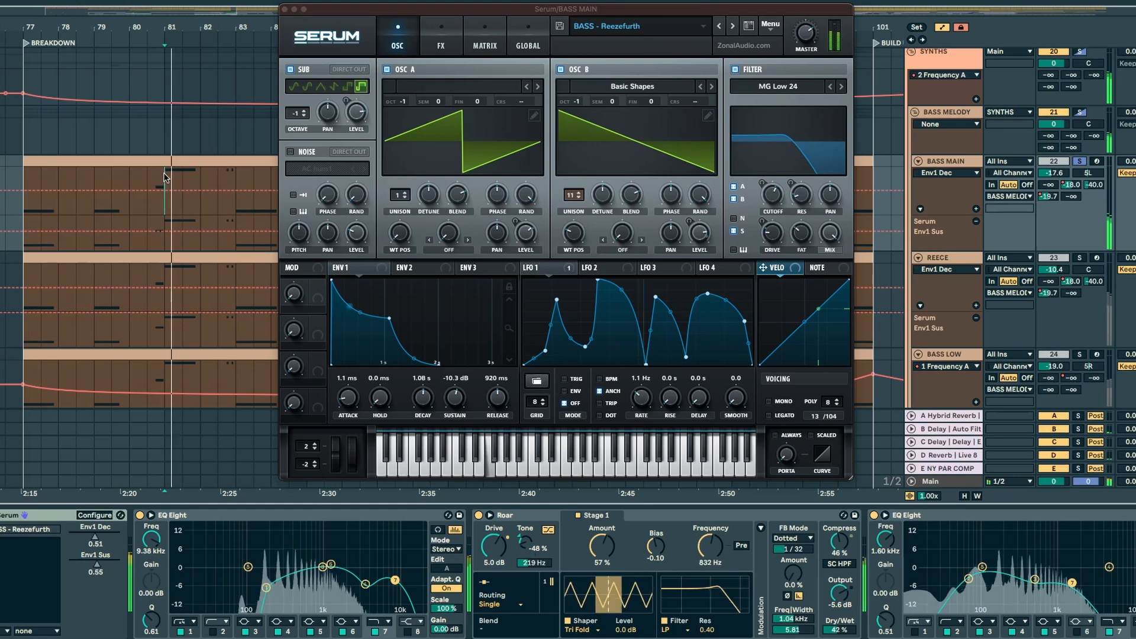
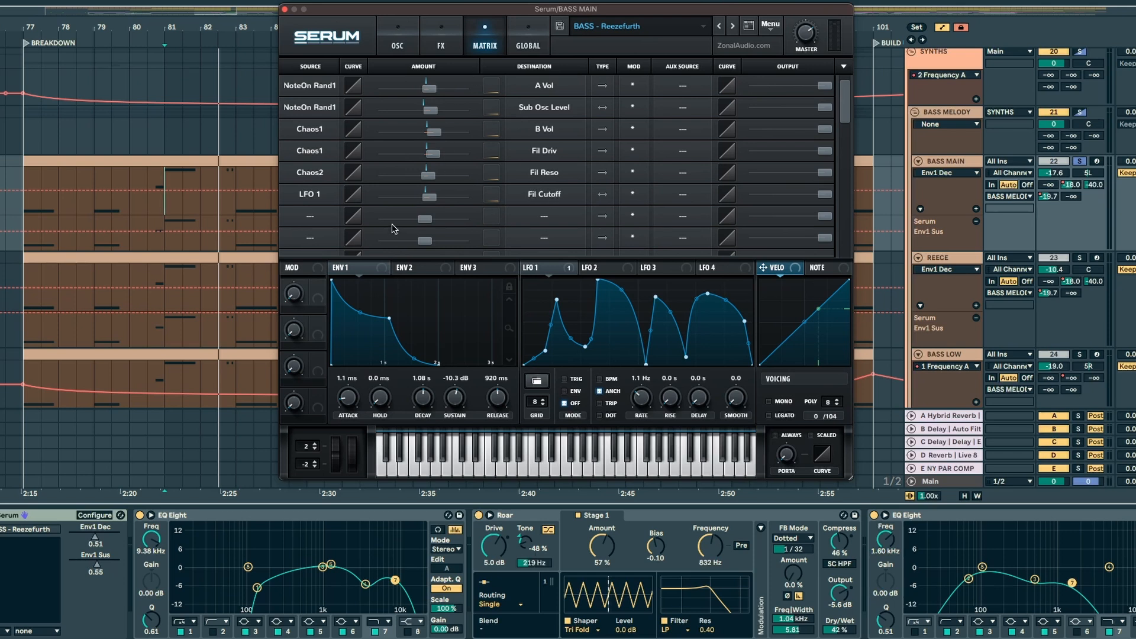
Step: Play the soloed bass from bar 83, with the playback start placed on the REECE track
{"action": "left_click", "coordinate": [236, 271]}
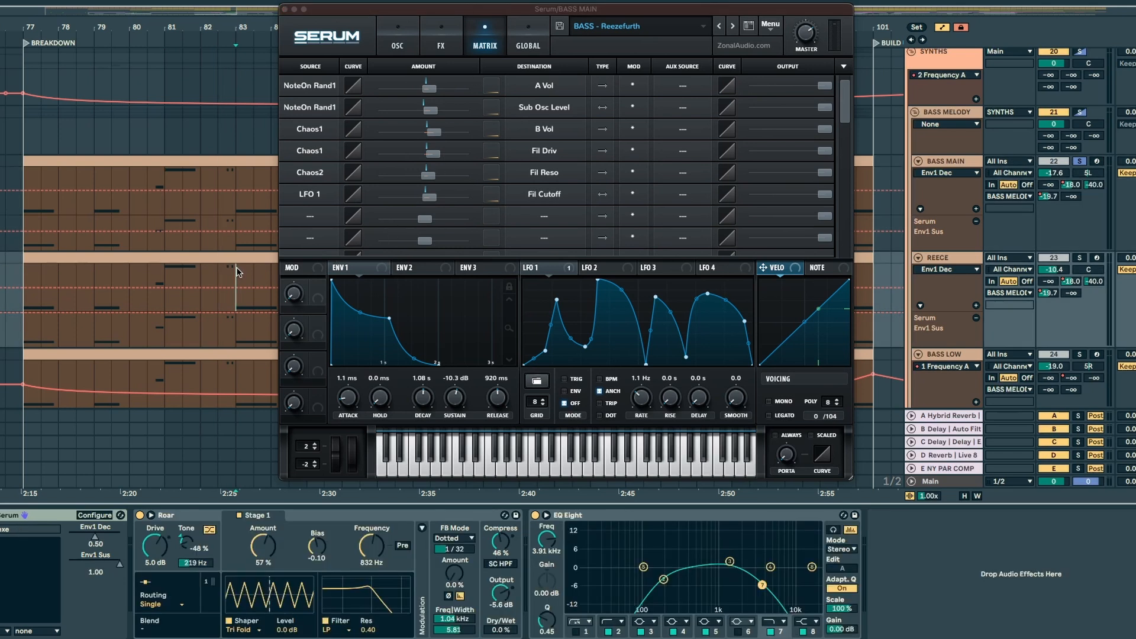
{"action": "key", "text": "space"}
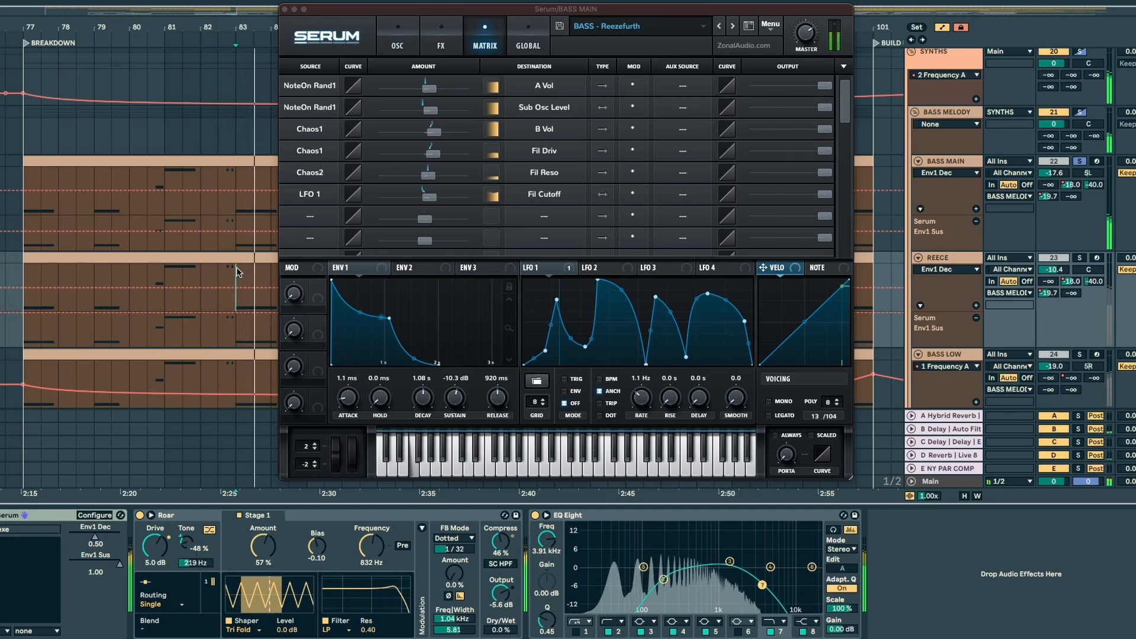
{"action": "key", "text": "space"}
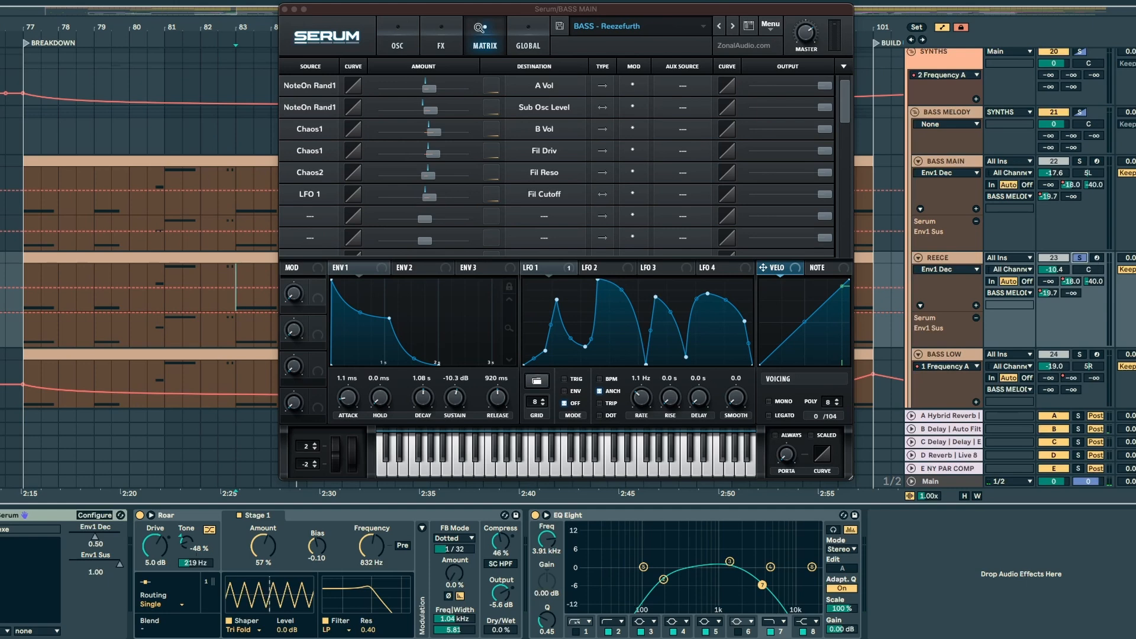
Step: Close BASS MAIN's Serum editor, solo the REECE track instead and open its Serum editor
{"action": "left_click", "coordinate": [286, 10]}
{"action": "left_click", "coordinate": [940, 257]}
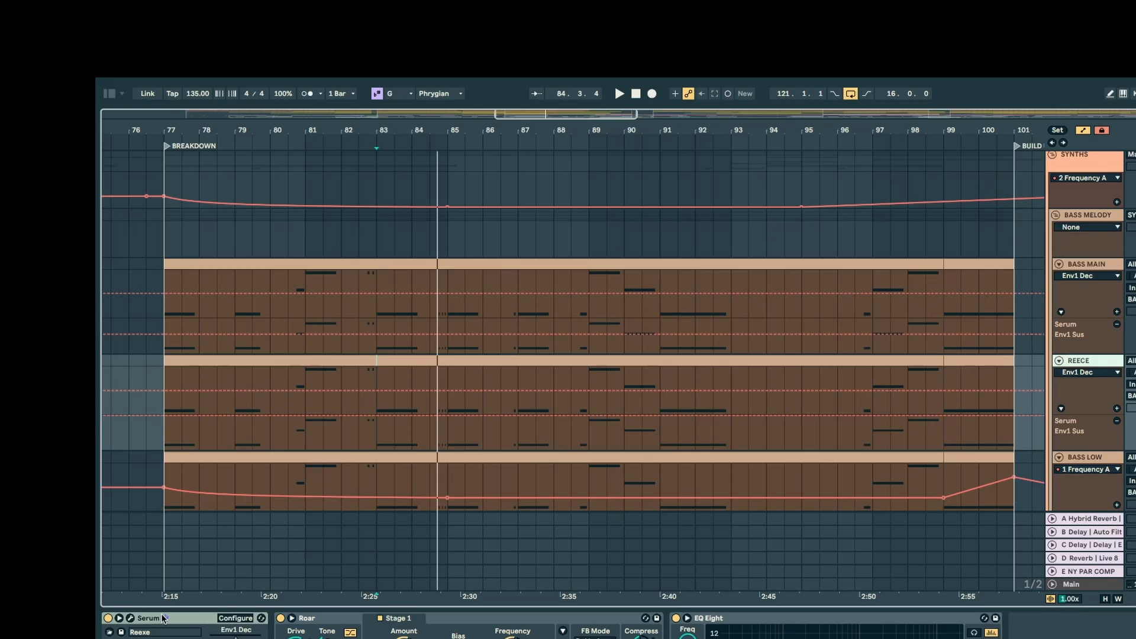
{"action": "left_click", "coordinate": [129, 619]}
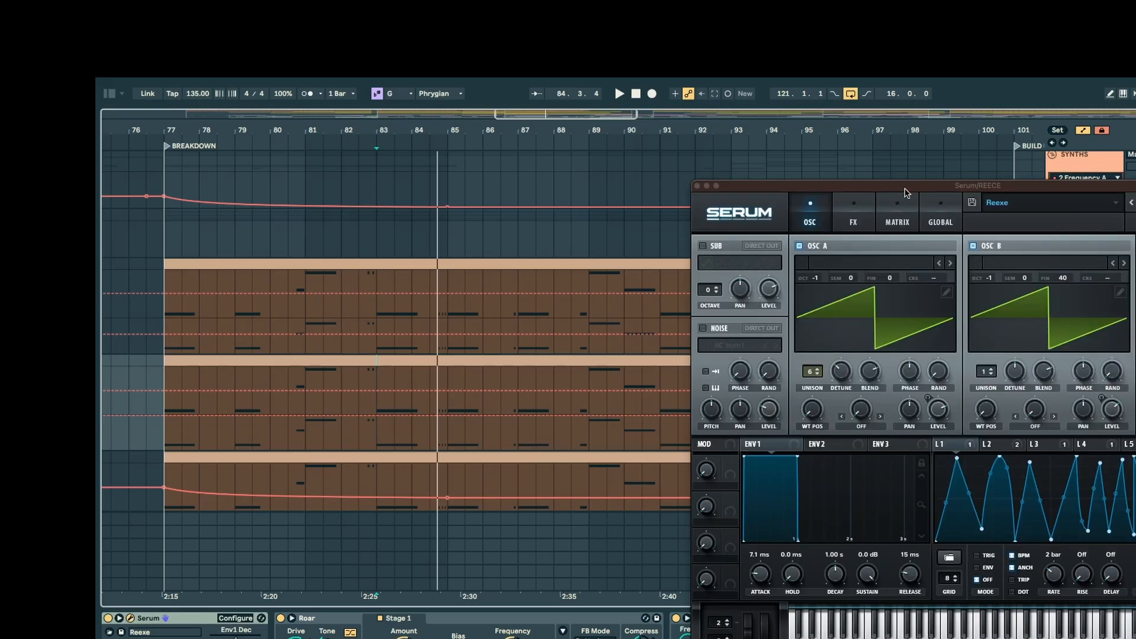
{"action": "left_click_drag", "start_coordinate": [905, 193], "coordinate": [459, 120]}
Step: Play REECE while examining its Serum modulation matrix, return to the oscillators and close the editor
{"action": "key", "text": "space"}
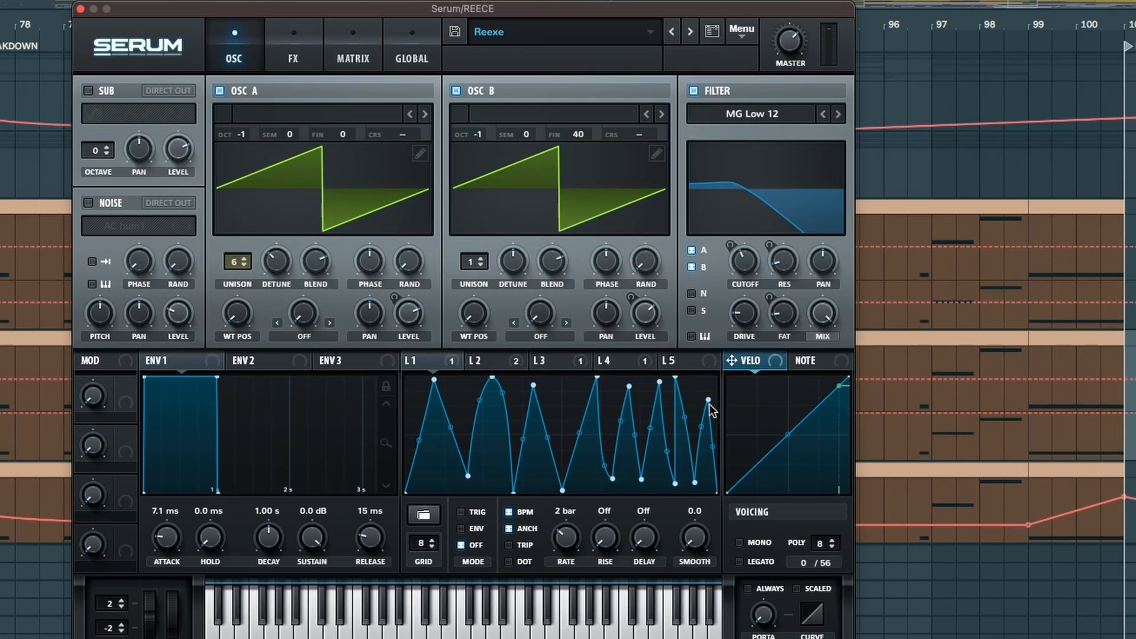
{"action": "left_click", "coordinate": [359, 41]}
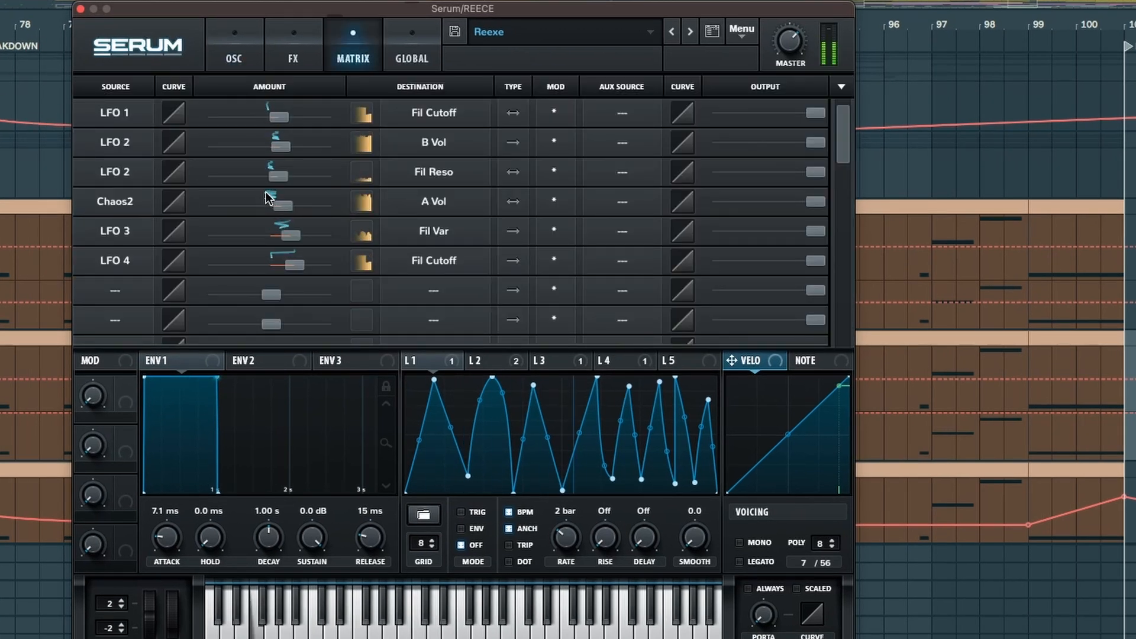
{"action": "left_click", "coordinate": [219, 37]}
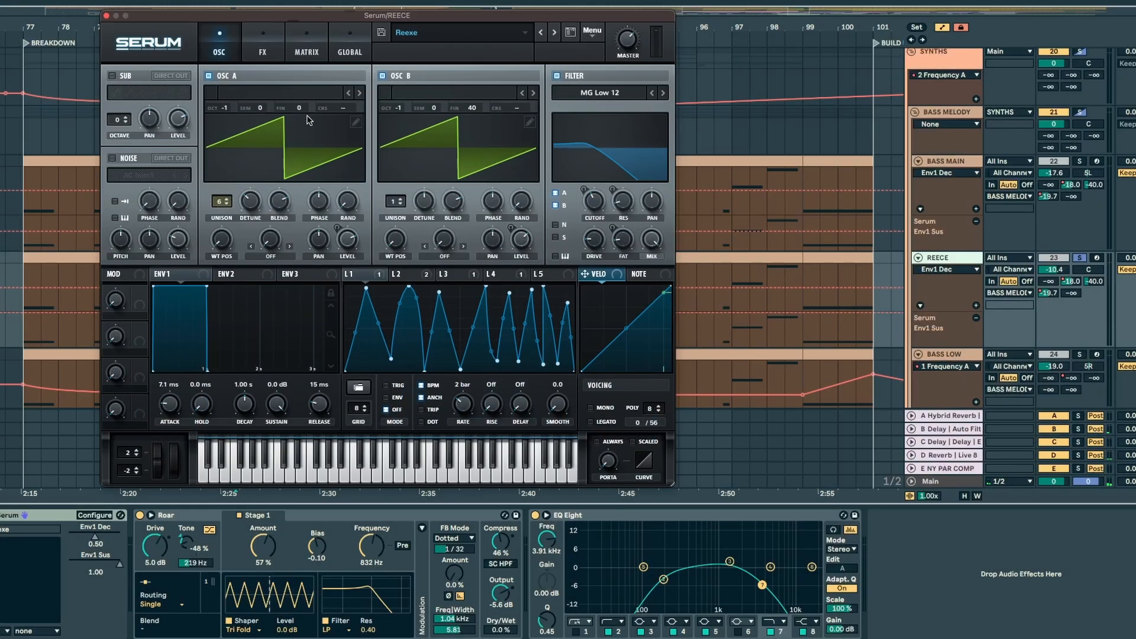
{"action": "left_click", "coordinate": [107, 16]}
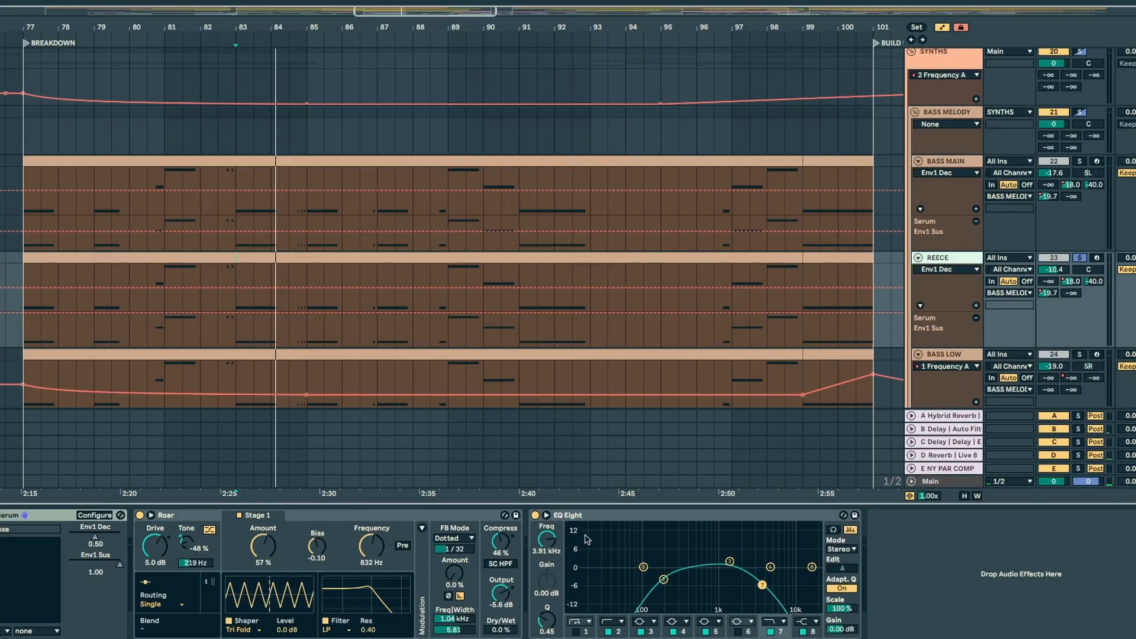
Step: Compare the soloed REECE sound with its Roar device bypassed and enabled
{"action": "left_click", "coordinate": [140, 515]}
{"action": "key", "text": "space"}
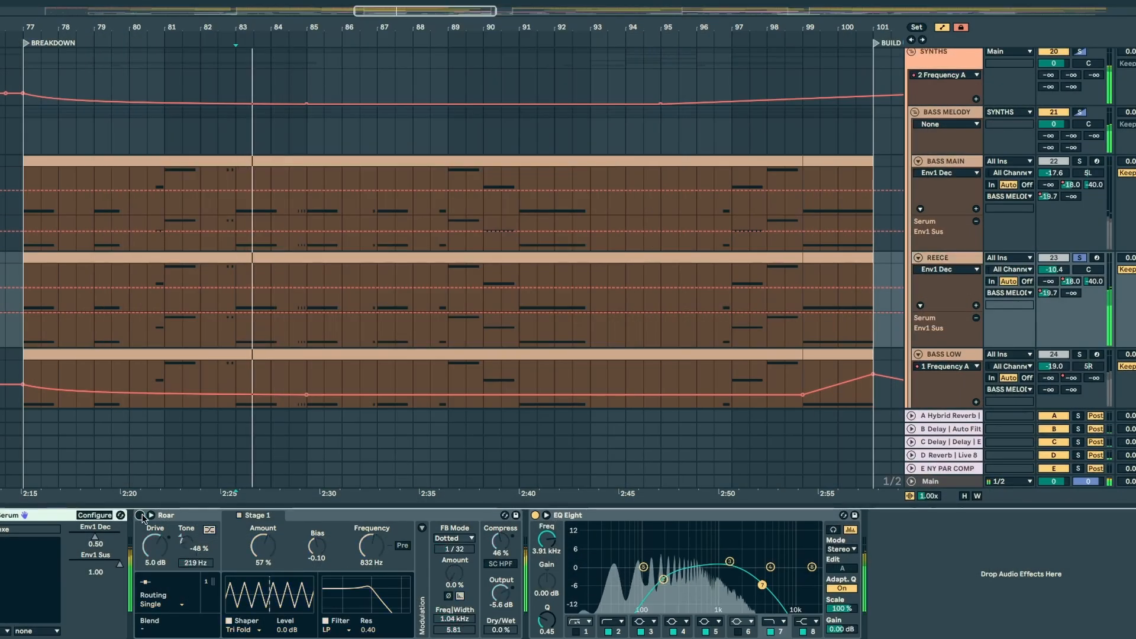
{"action": "left_click", "coordinate": [139, 516]}
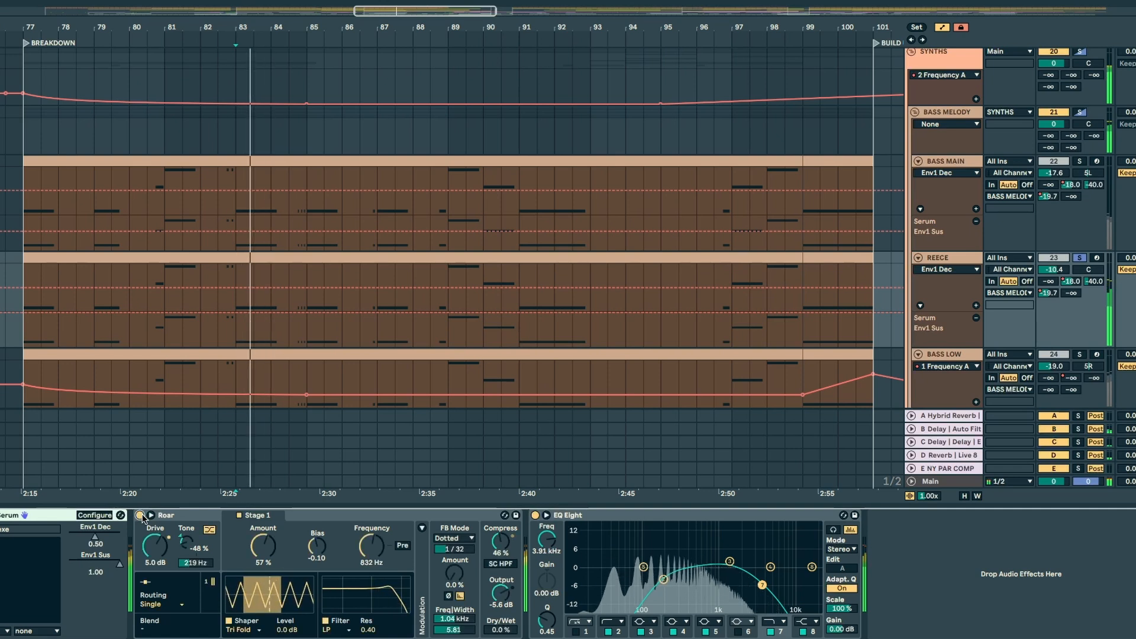
{"action": "key", "text": "space"}
{"action": "key", "text": "space"}
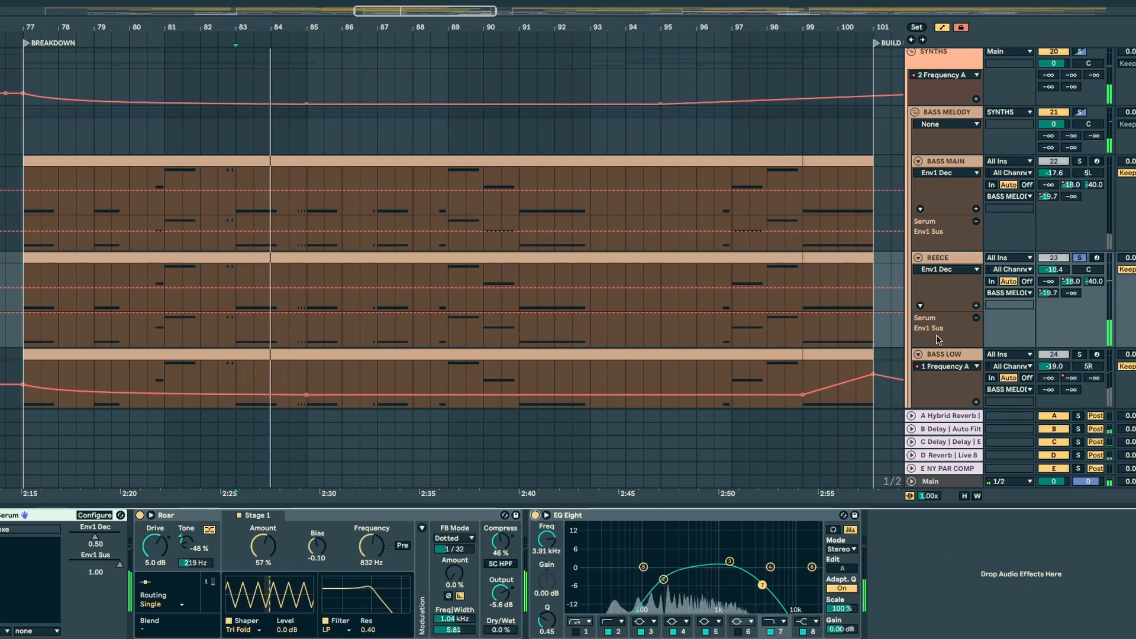
Step: Solo the BASS LOW track and examine its Wavetable envelopes, modulation matrix and LFO 1 settings
{"action": "left_click", "coordinate": [1077, 345]}
{"action": "left_click", "coordinate": [1079, 353]}
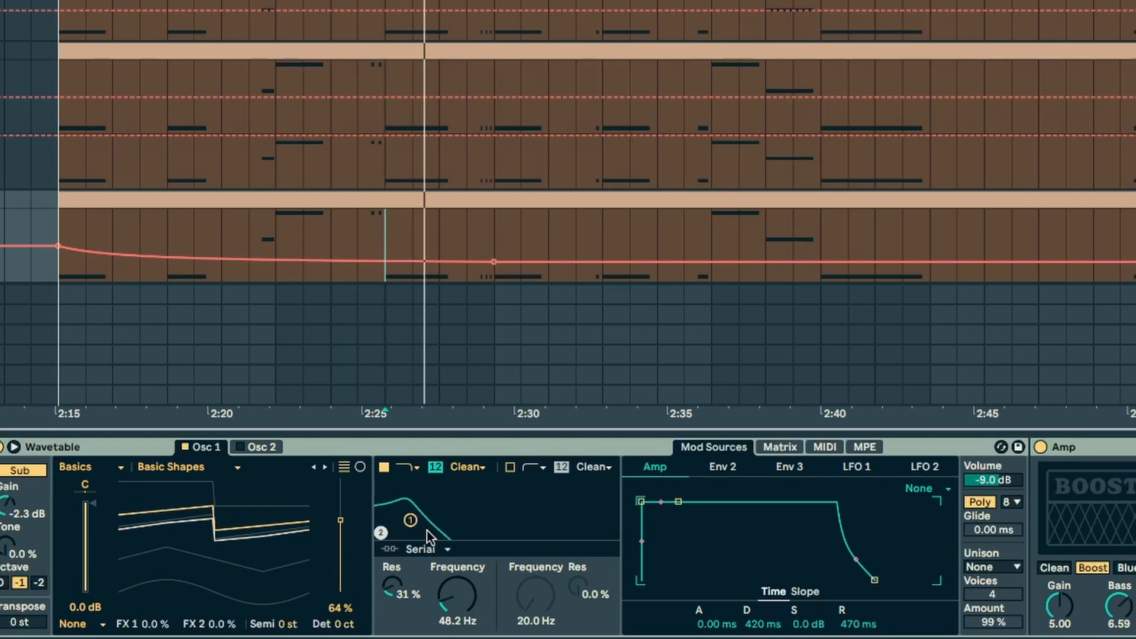
{"action": "left_click", "coordinate": [723, 468]}
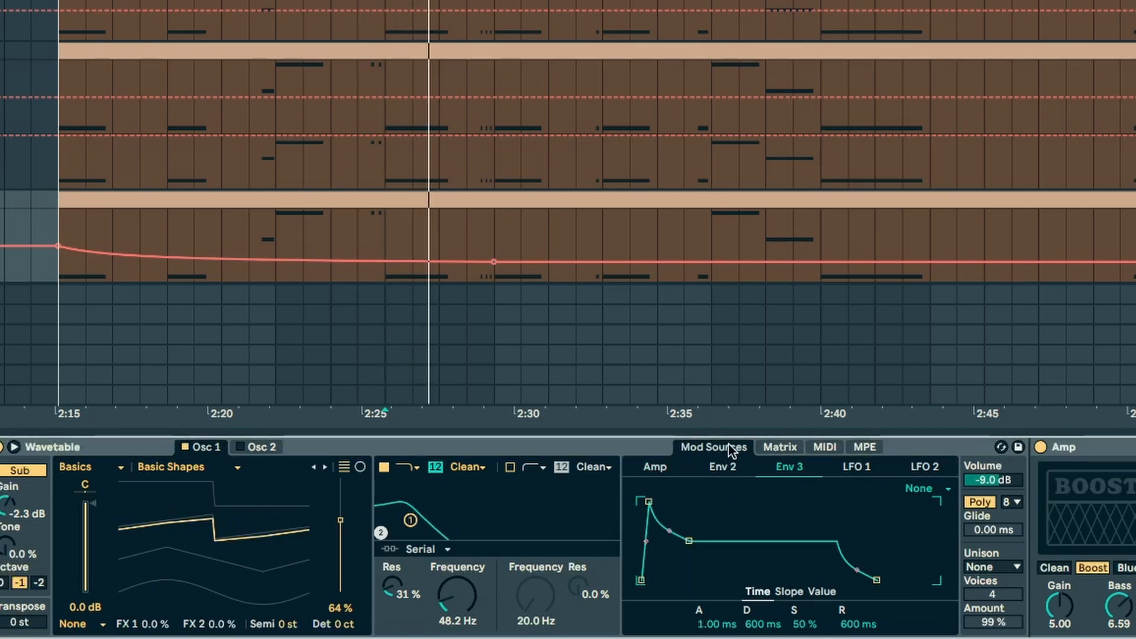
{"action": "left_click", "coordinate": [772, 450]}
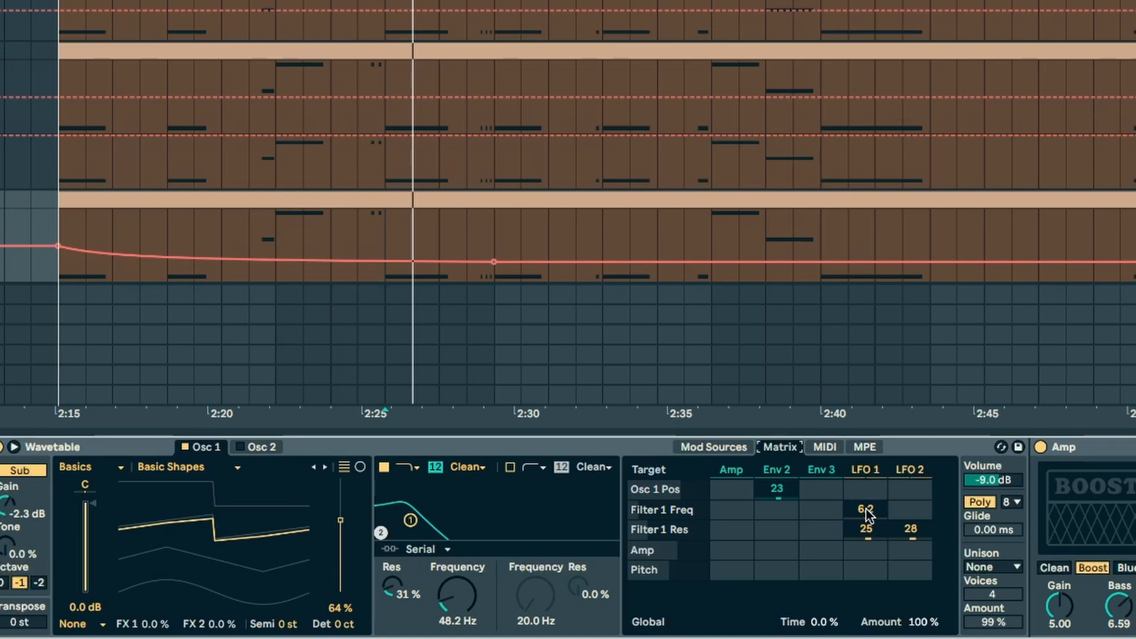
{"action": "left_click", "coordinate": [858, 470]}
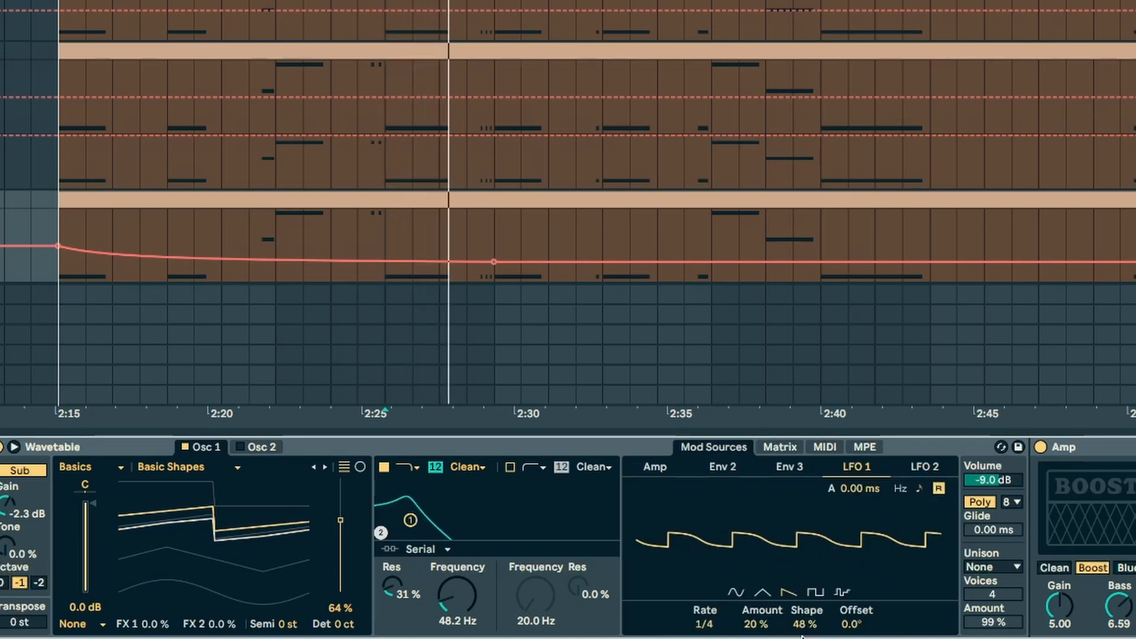
Step: Compare BASS LOW with its Amp, Overdrive and Drum Buss devices switched off and on together
{"action": "scroll", "coordinate": [165, 484], "scroll_direction": "right", "scroll_amount": 15}
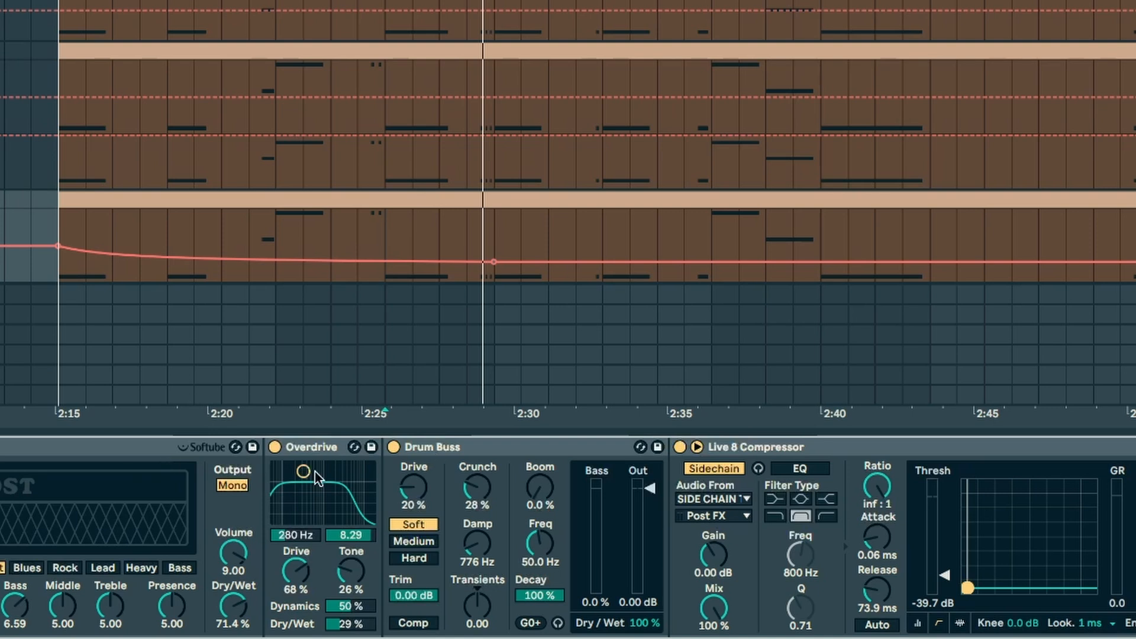
{"action": "left_click", "coordinate": [68, 448]}
{"action": "left_click", "coordinate": [560, 453], "text": "shift"}
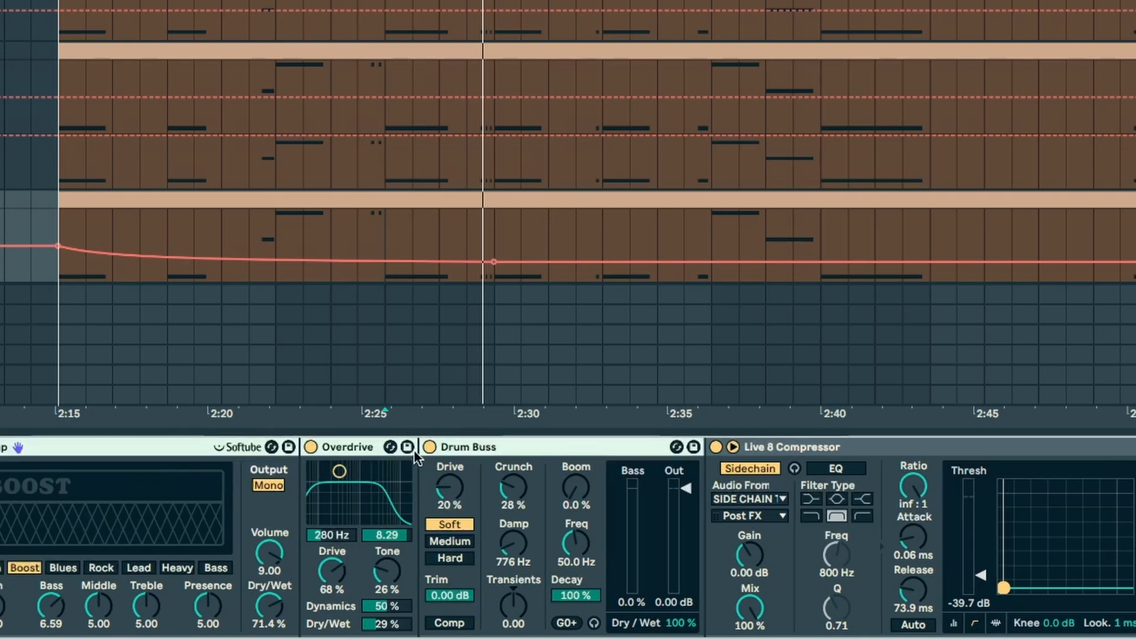
{"action": "left_click", "coordinate": [429, 447]}
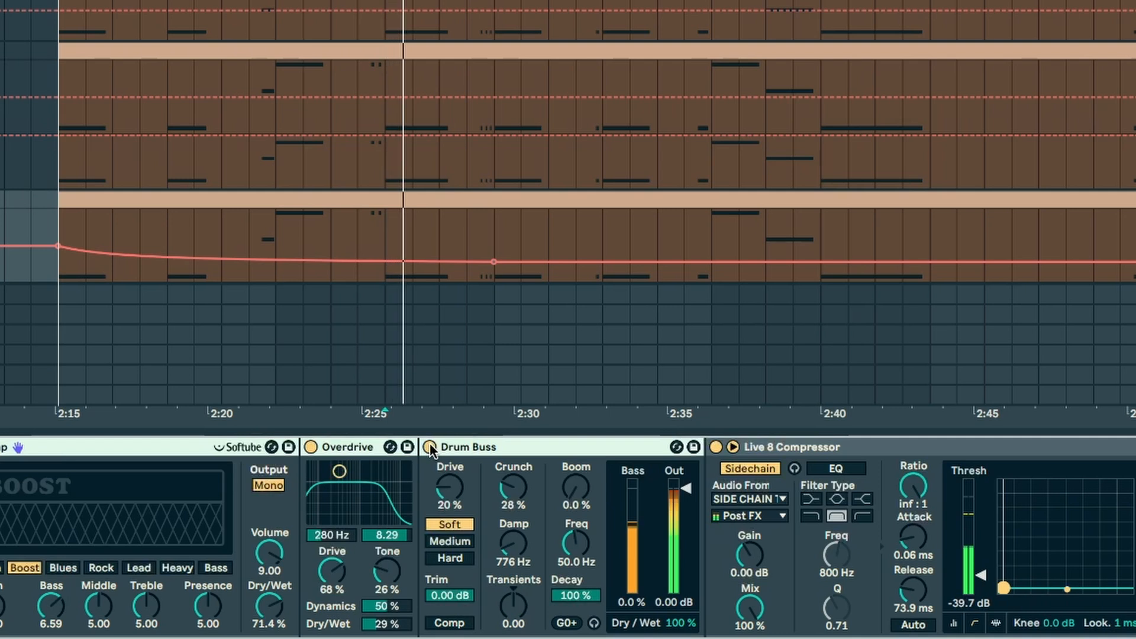
{"action": "left_click", "coordinate": [429, 447]}
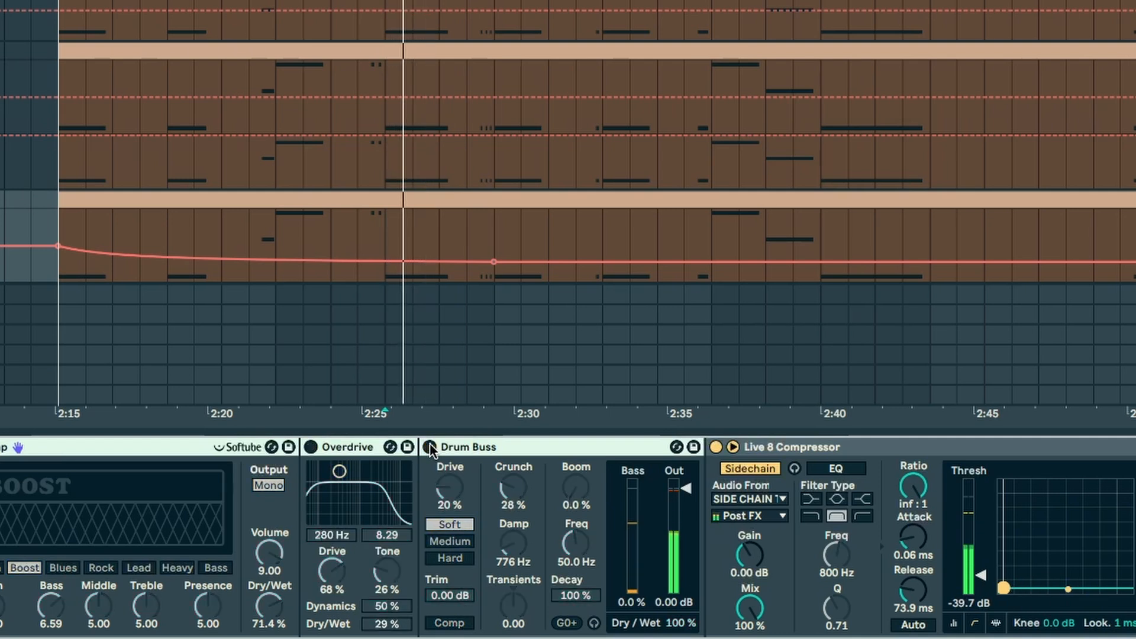
{"action": "key", "text": "space"}
{"action": "left_click", "coordinate": [429, 448]}
{"action": "key", "text": "space"}
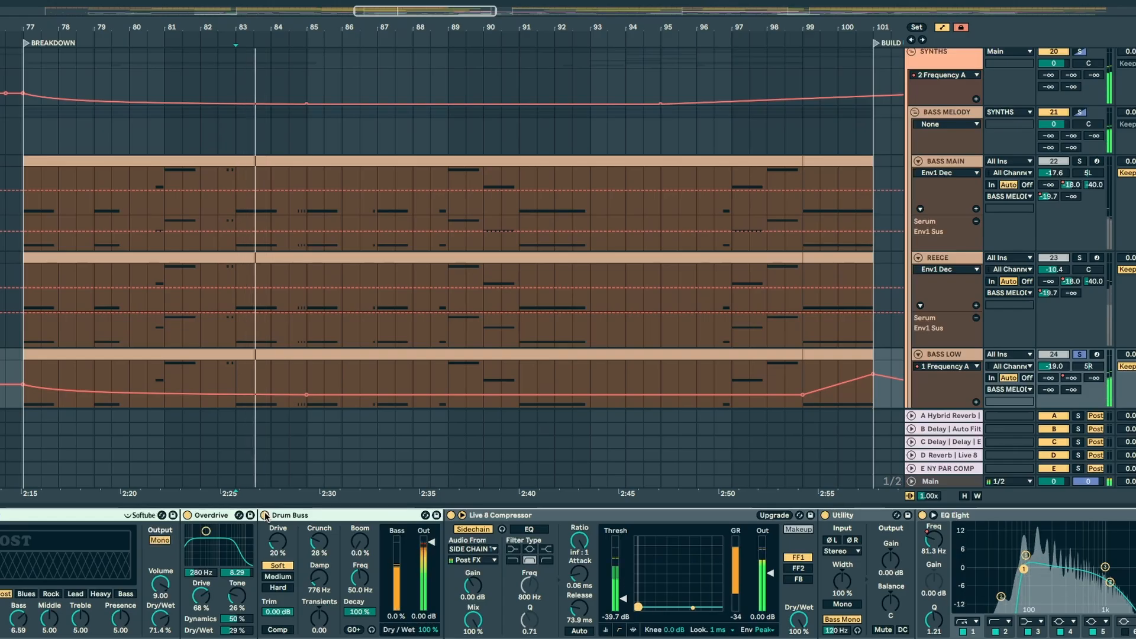
{"action": "key", "text": "space"}
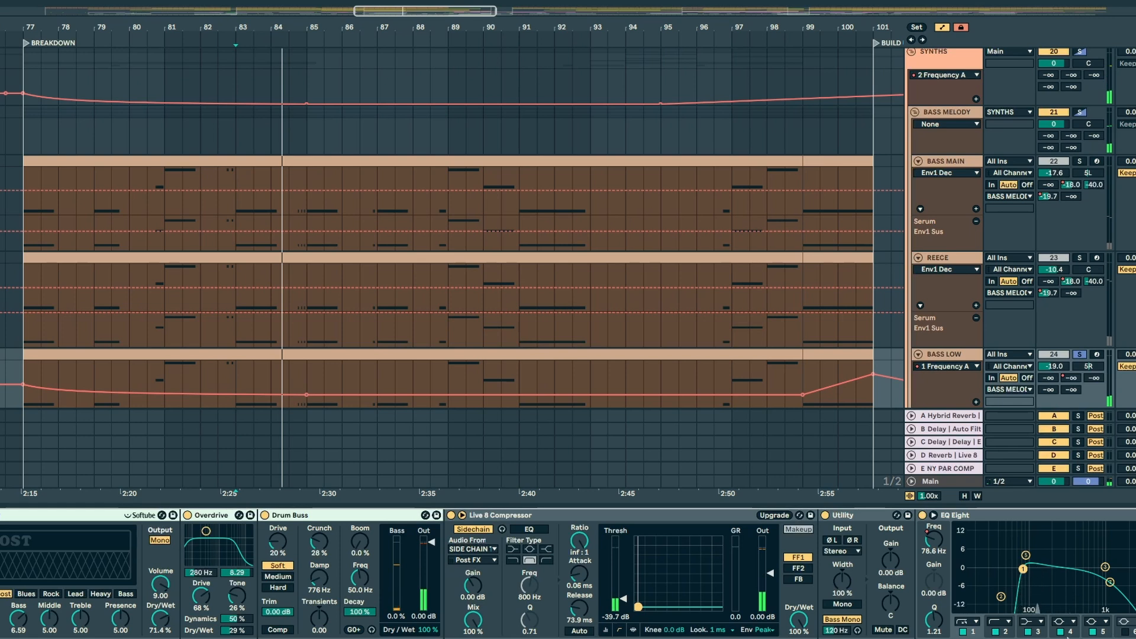
Step: Play BASS LOW and compare it with the EQ Eight at the end of its chain bypassed and enabled
{"action": "scroll", "coordinate": [856, 560], "scroll_direction": "right", "scroll_amount": 3}
{"action": "key", "text": "space"}
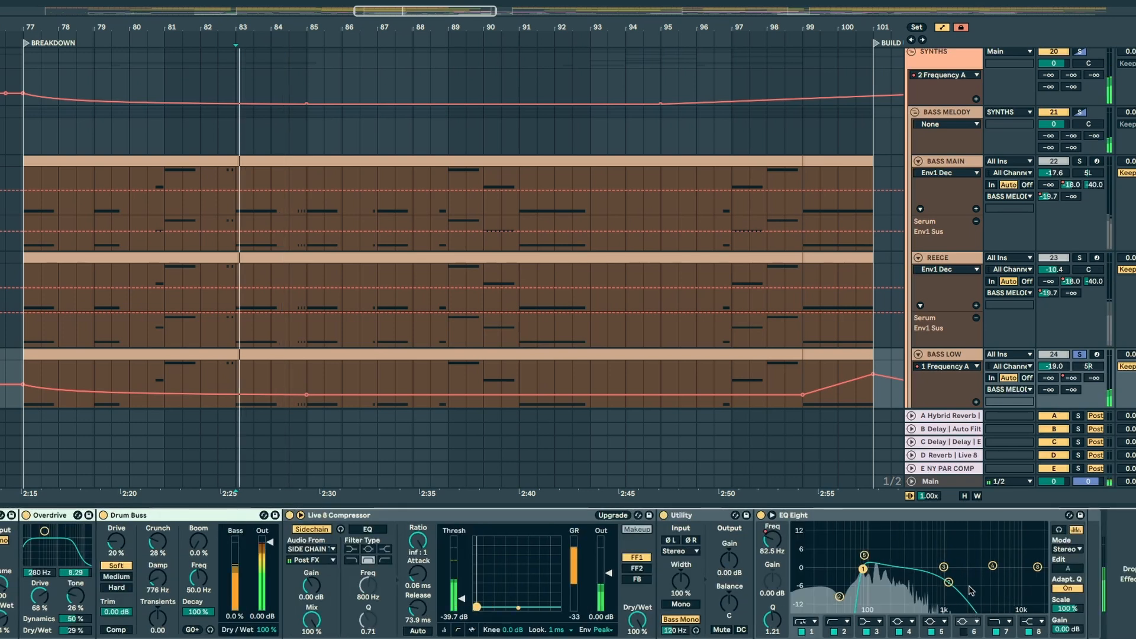
{"action": "left_click", "coordinate": [760, 515]}
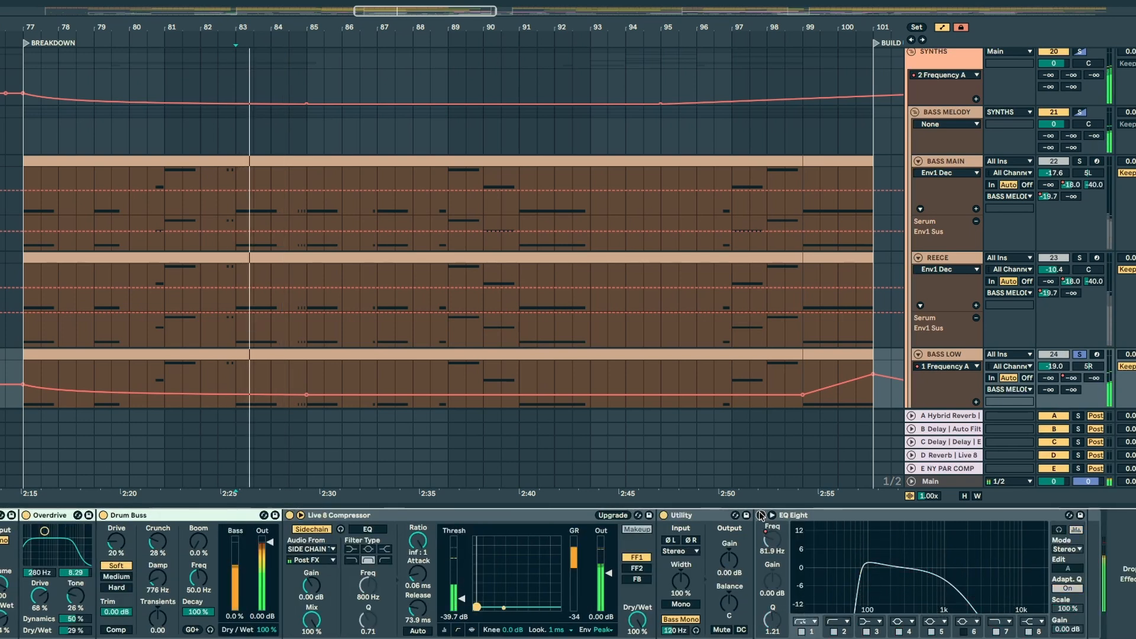
{"action": "left_click", "coordinate": [760, 515]}
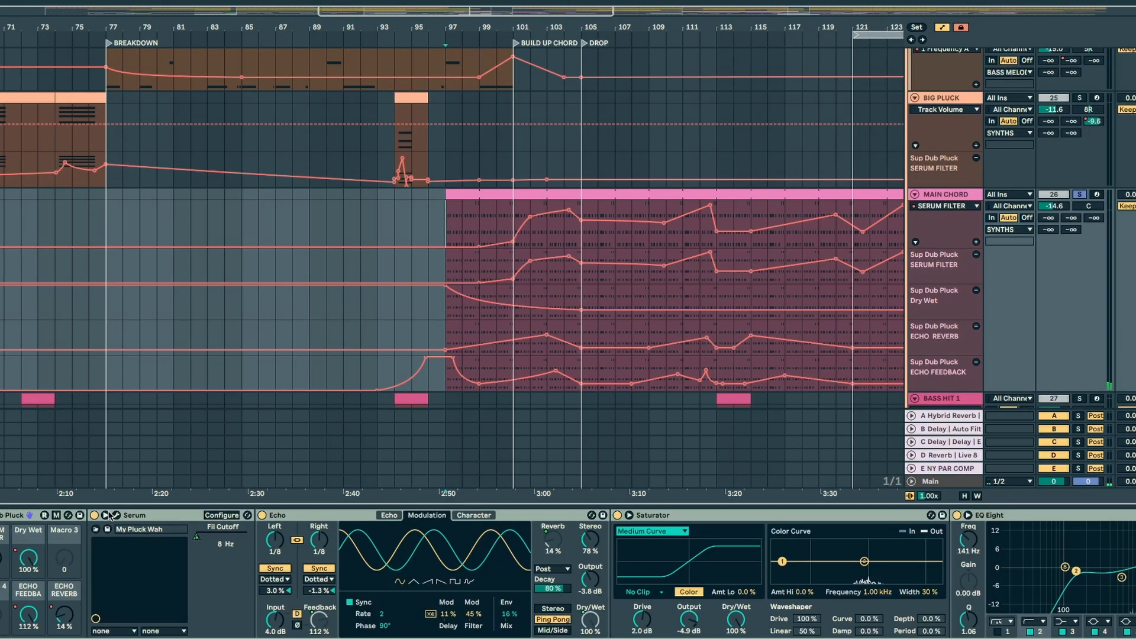
Step: Play the soloed MAIN CHORD track from around bar 122, and again from the dense filter automation near bar 131
{"action": "left_click", "coordinate": [870, 154]}
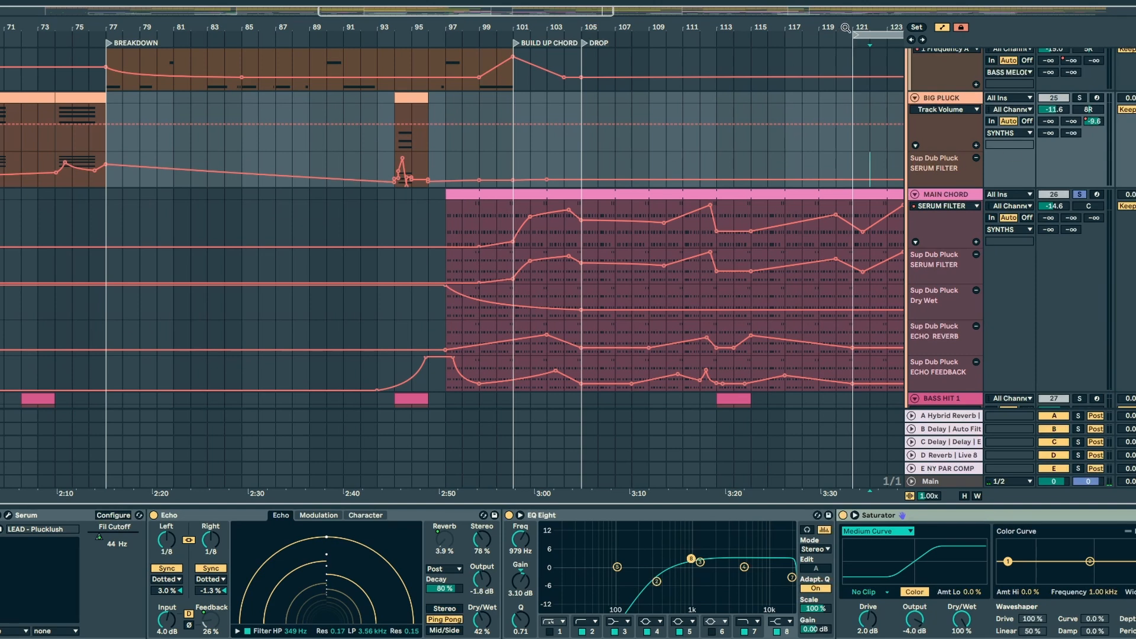
{"action": "left_click_drag", "start_coordinate": [843, 27], "coordinate": [479, 23]}
{"action": "left_click", "coordinate": [962, 199]}
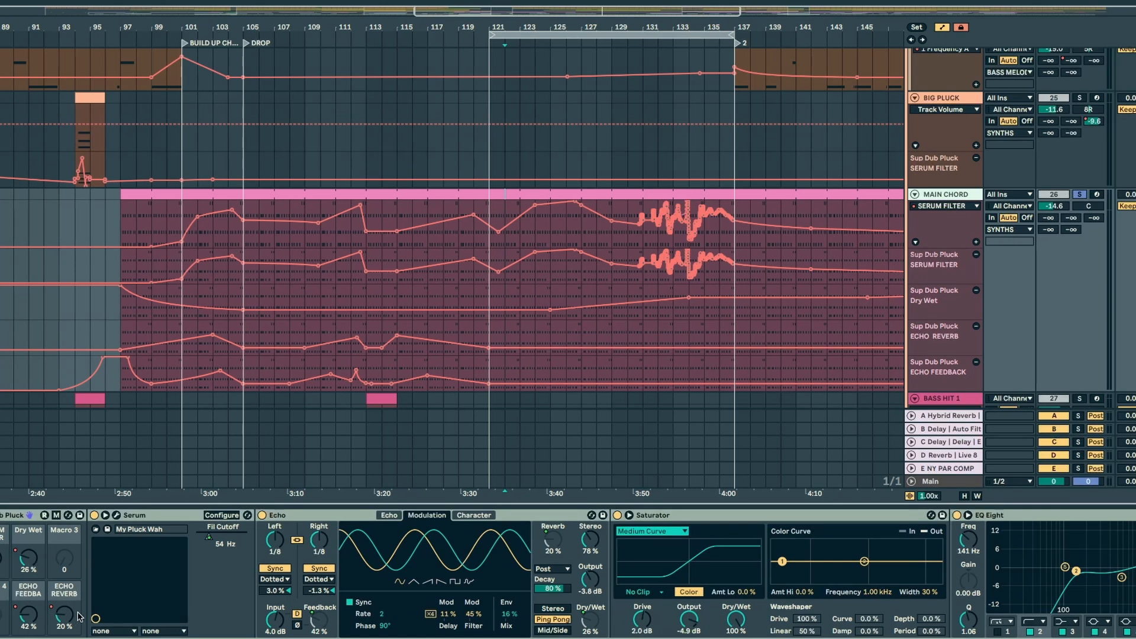
{"action": "key", "text": "space"}
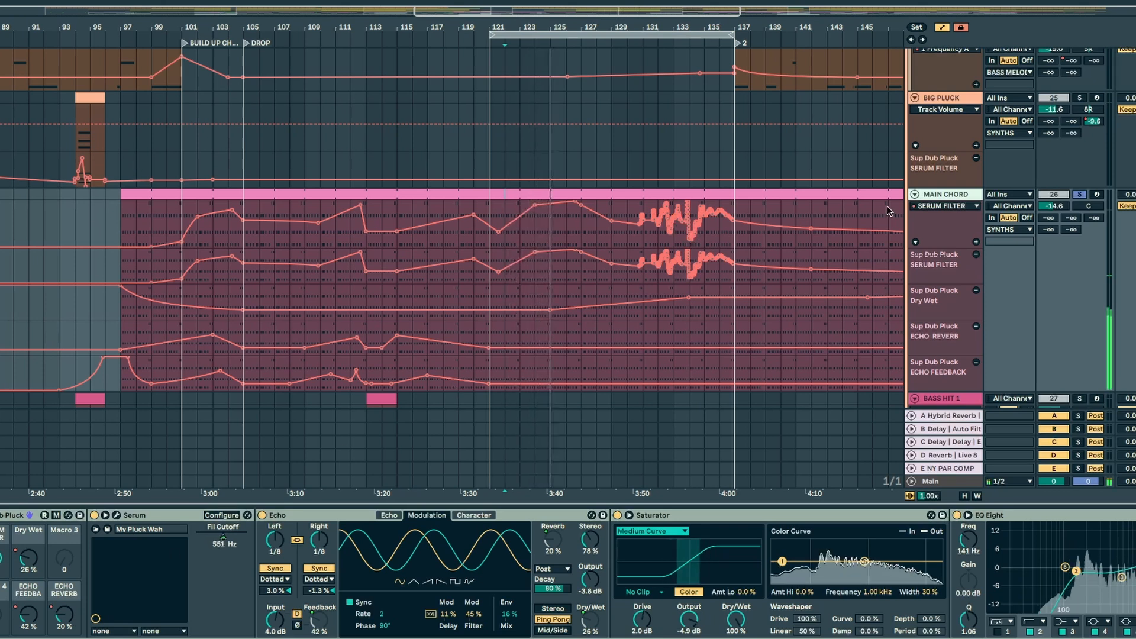
{"action": "left_click", "coordinate": [632, 237]}
{"action": "key", "text": "space"}
{"action": "key", "text": "space"}
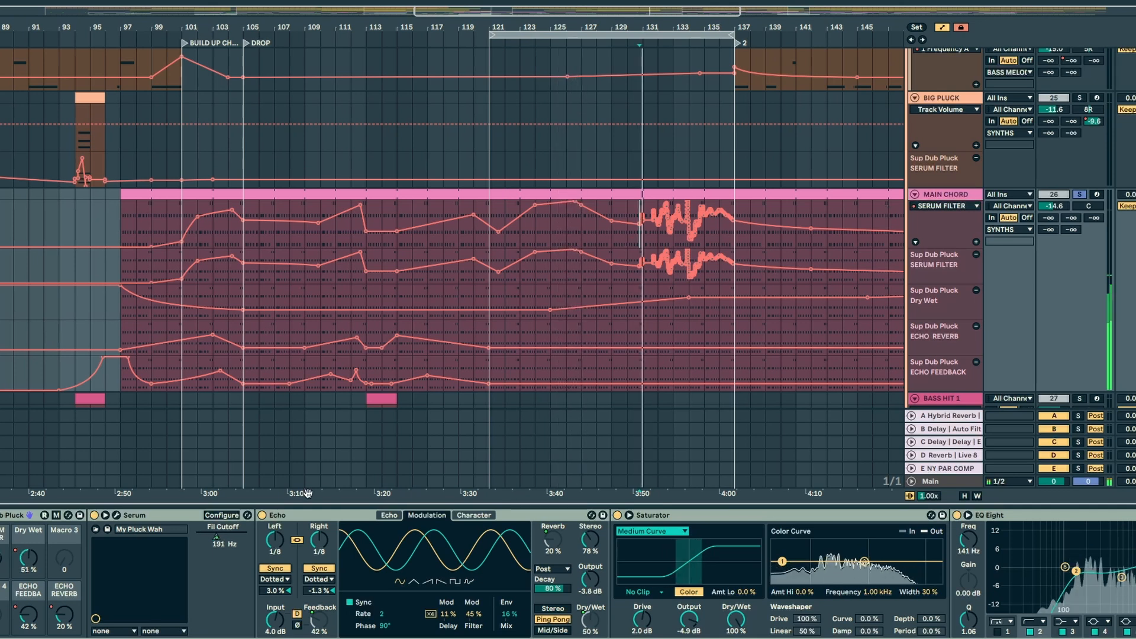
Step: Open MAIN CHORD's Serum editor, examine LFO 1 and the modulation matrix during playback, and close the editor
{"action": "left_click", "coordinate": [98, 529]}
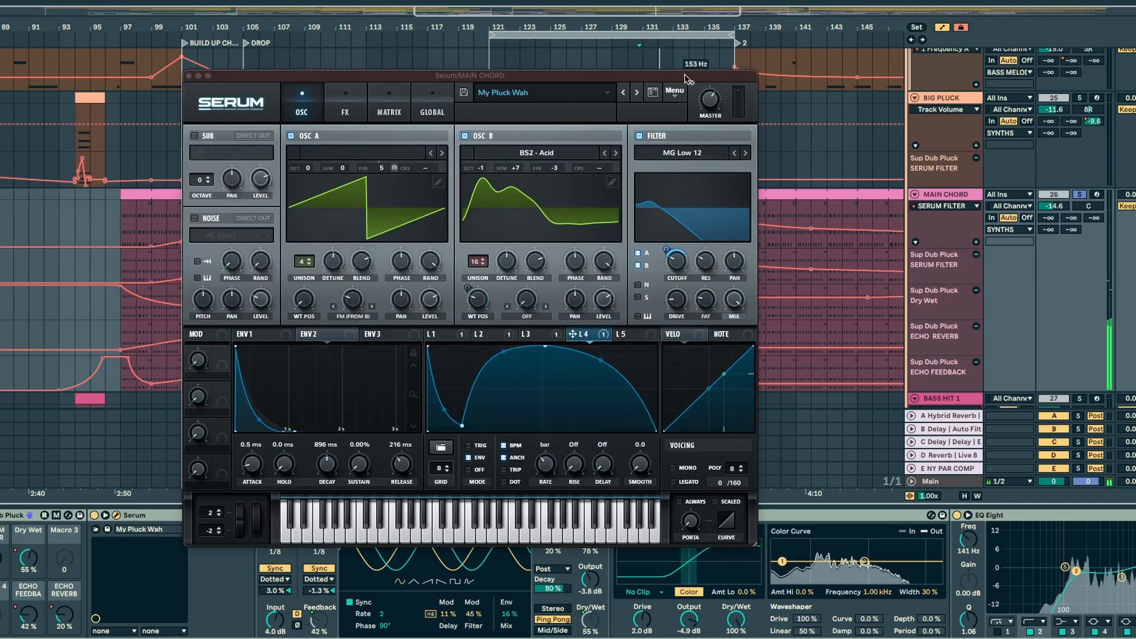
{"action": "left_click_drag", "start_coordinate": [463, 76], "coordinate": [366, 0]}
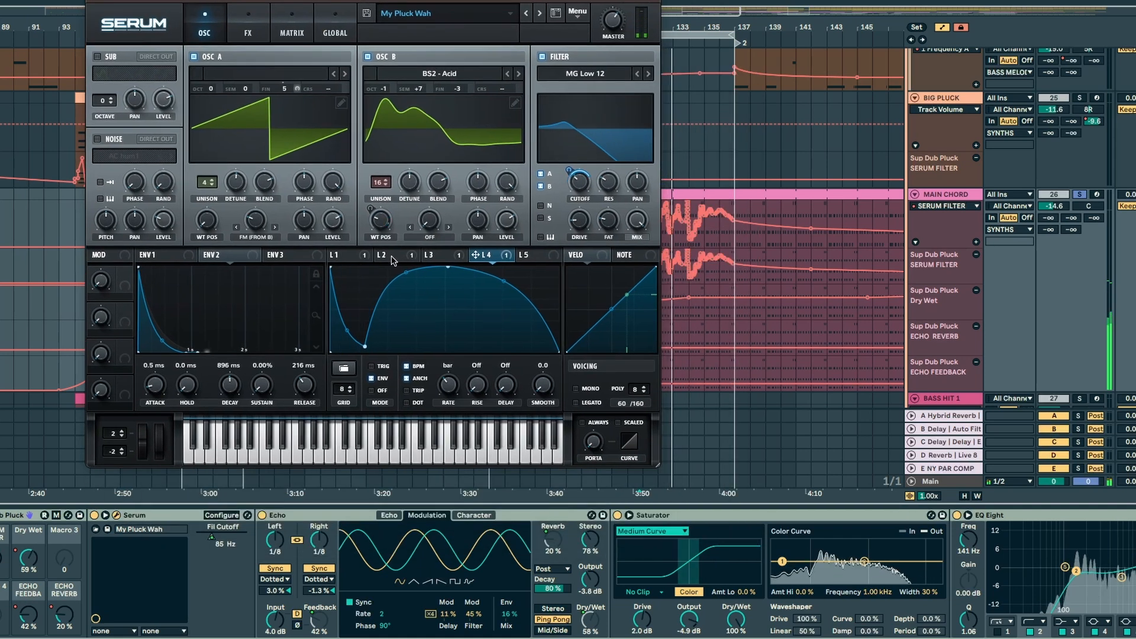
{"action": "left_click", "coordinate": [348, 255]}
{"action": "left_click_drag", "start_coordinate": [267, 35], "coordinate": [203, 27]}
{"action": "left_click", "coordinate": [227, 24]}
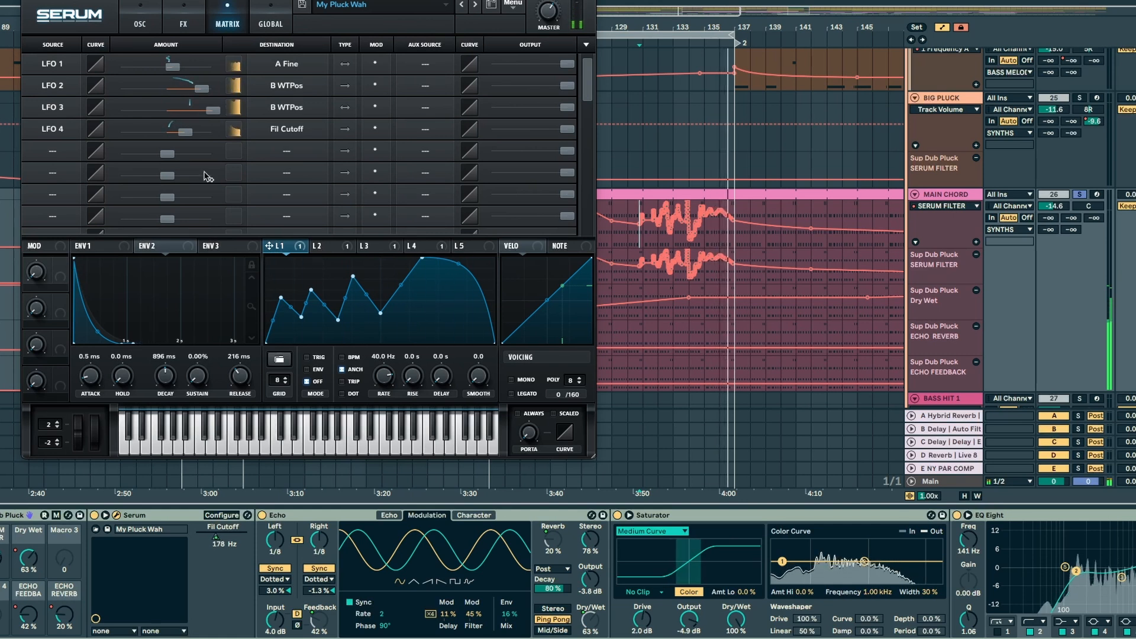
{"action": "left_click", "coordinate": [32, 2]}
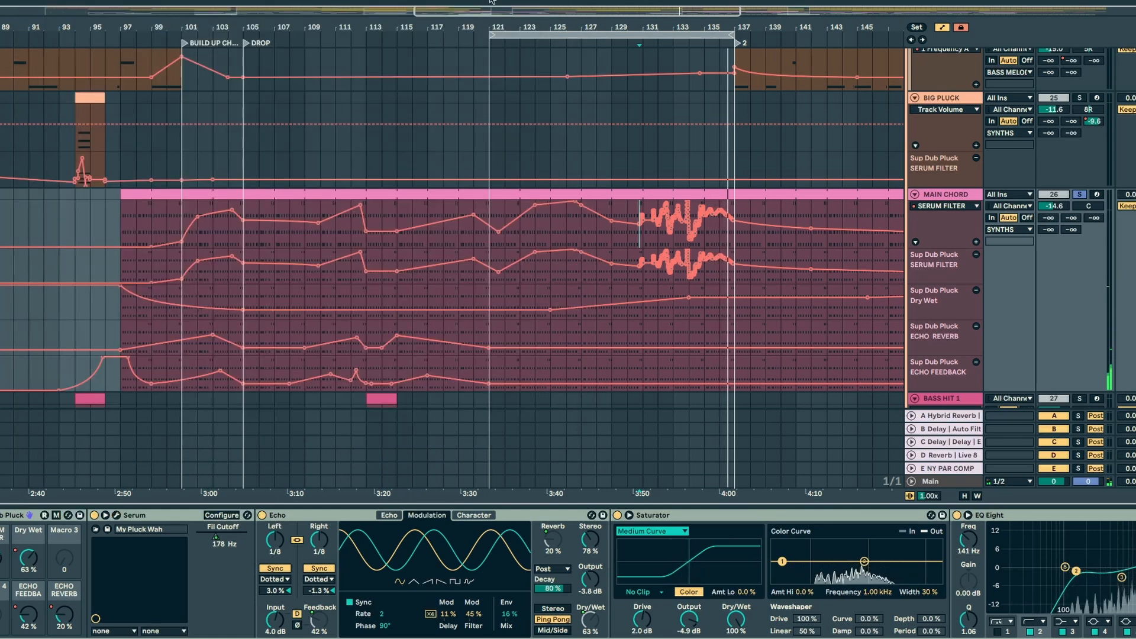
Step: Locate the BASS HIT 1 clip before bar 97, open its Serum editor and play the soloed track
{"action": "left_click_drag", "start_coordinate": [535, 26], "coordinate": [326, 31]}
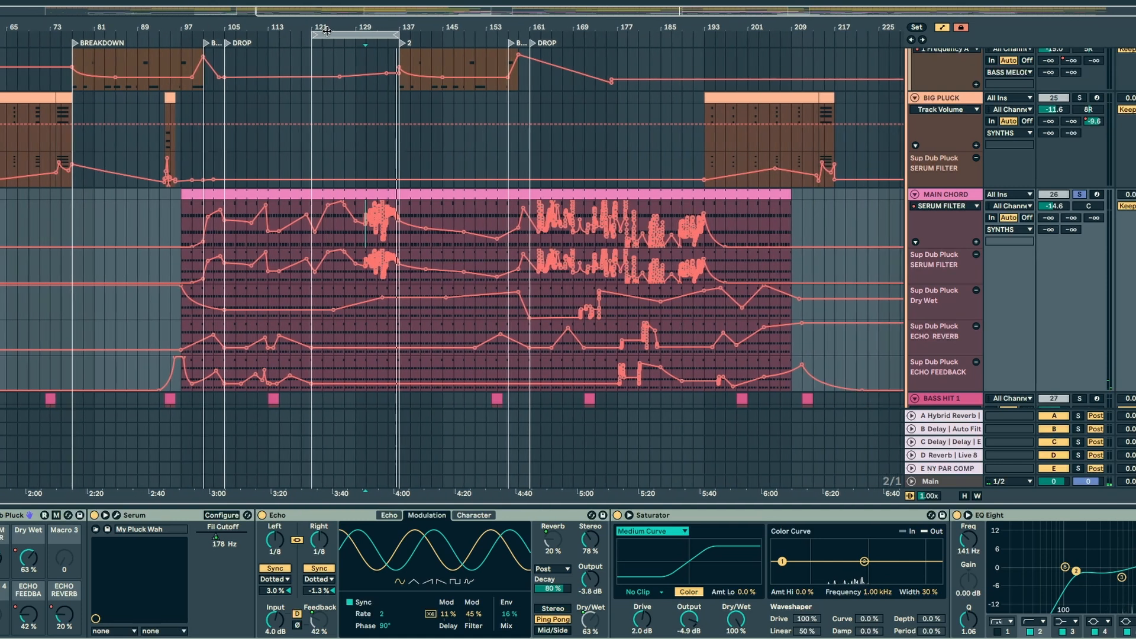
{"action": "scroll", "coordinate": [917, 250], "scroll_direction": "down", "scroll_amount": 3}
{"action": "left_click", "coordinate": [165, 266]}
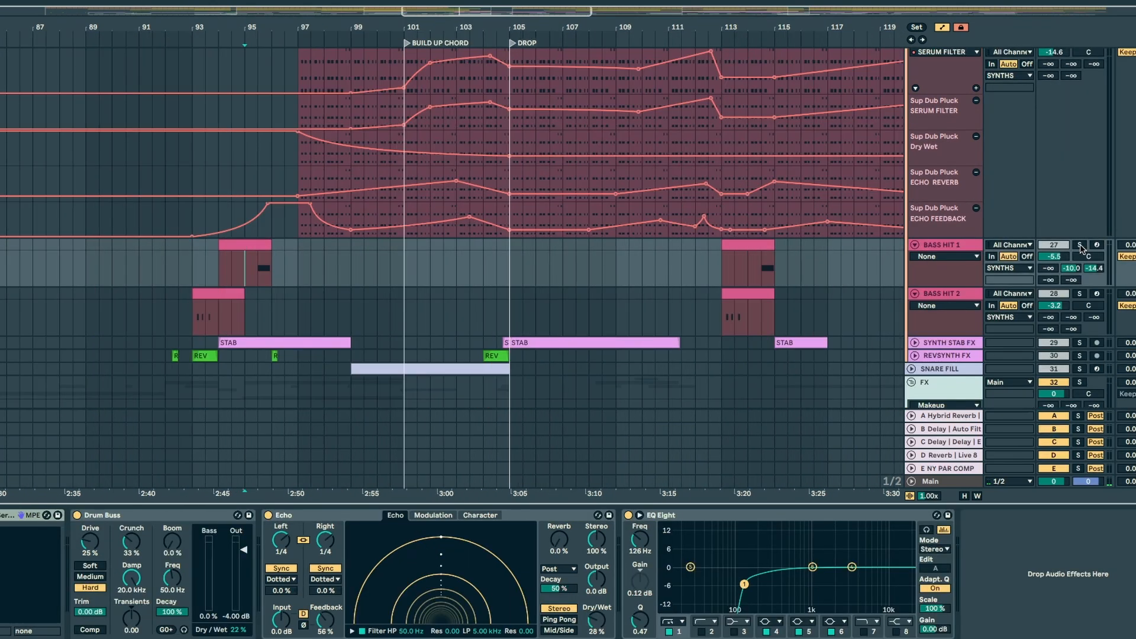
{"action": "left_click_drag", "start_coordinate": [820, 45], "coordinate": [864, 20]}
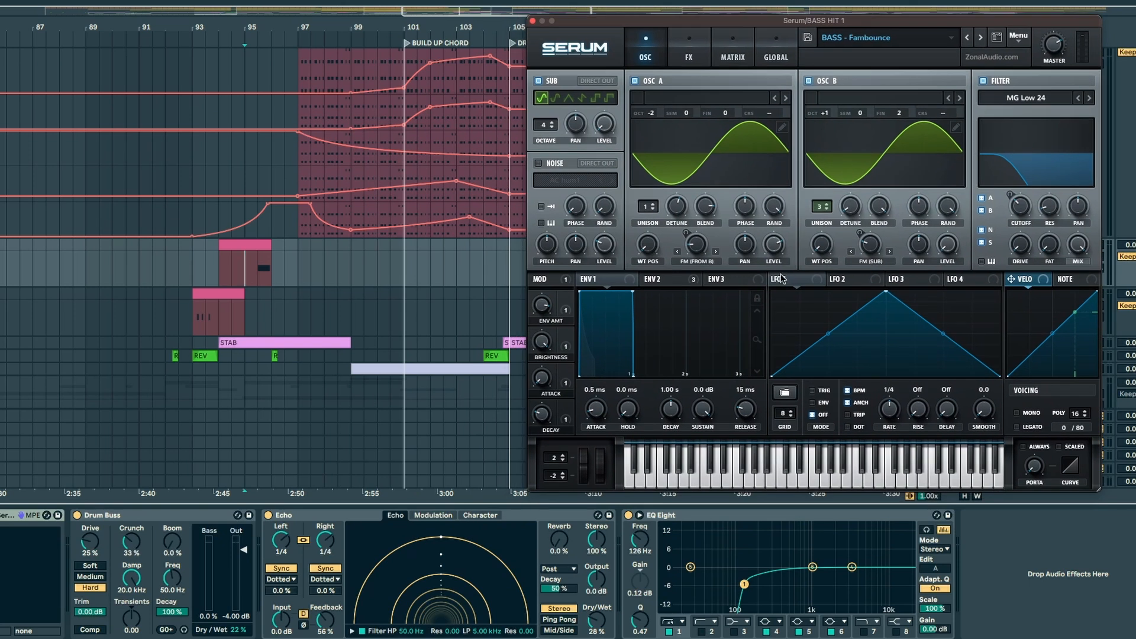
{"action": "key", "text": "space"}
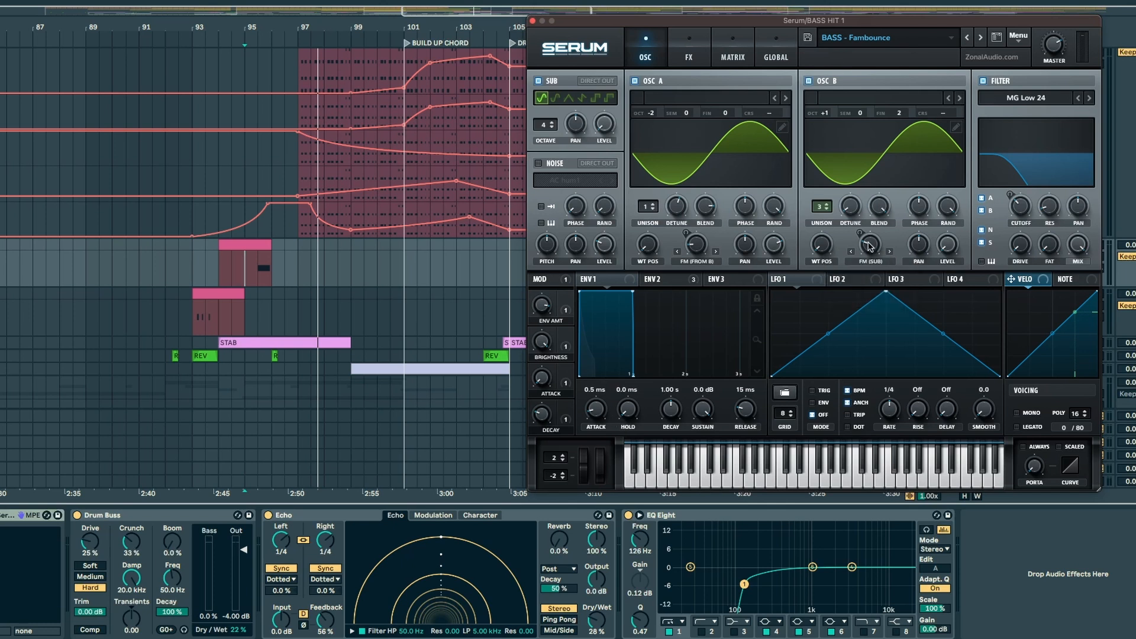
{"action": "key", "text": "space"}
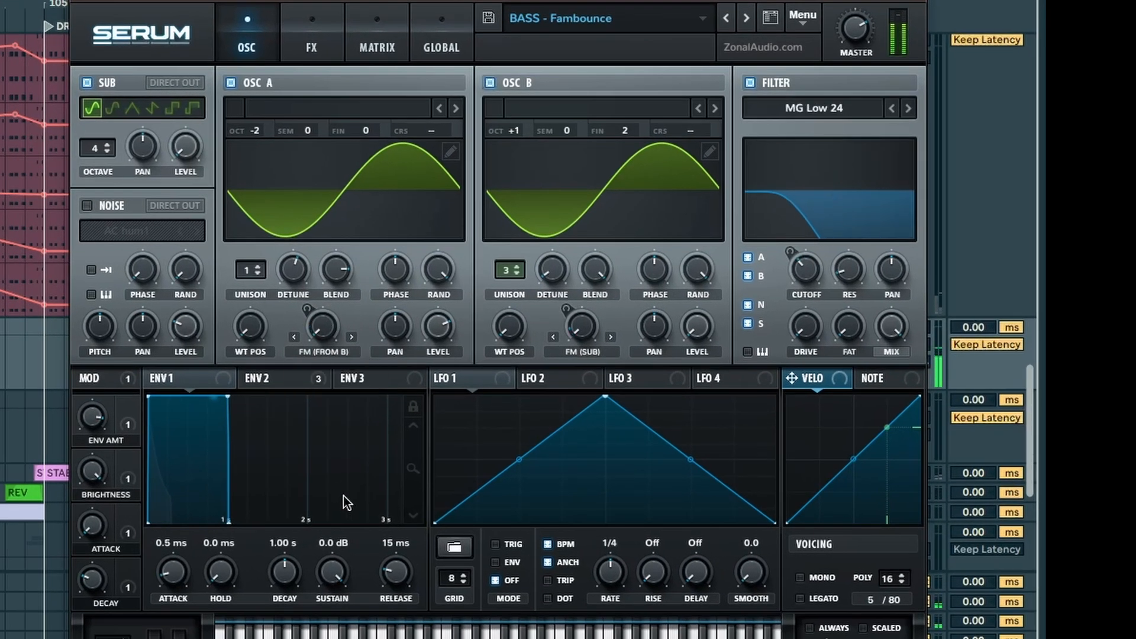
Step: Vary OSC A's FM (from B) and OSC B's FM (sub) amounts during playback, ending with B Warp at 37%
{"action": "left_click_drag", "start_coordinate": [331, 307], "coordinate": [330, 263]}
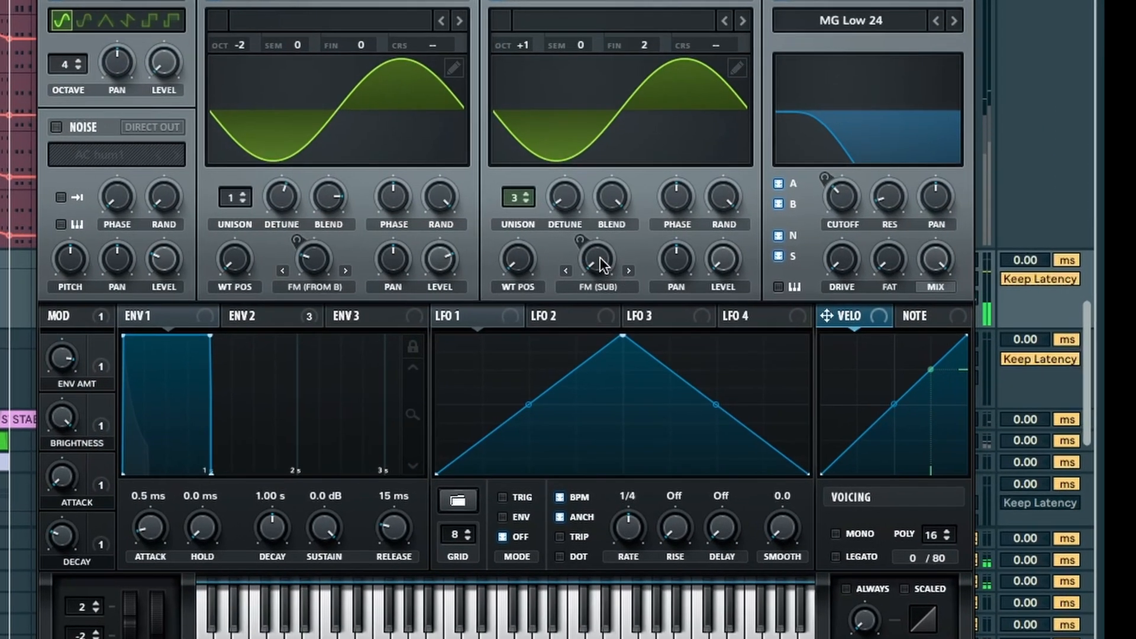
{"action": "mouse_move", "coordinate": [322, 269]}
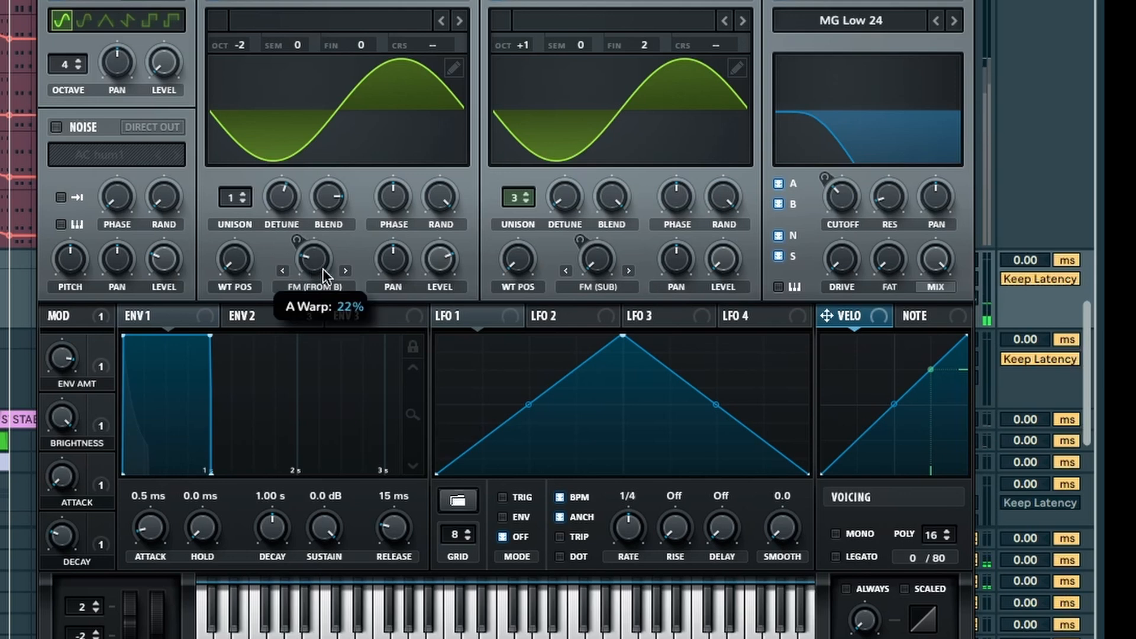
{"action": "mouse_move", "coordinate": [609, 240]}
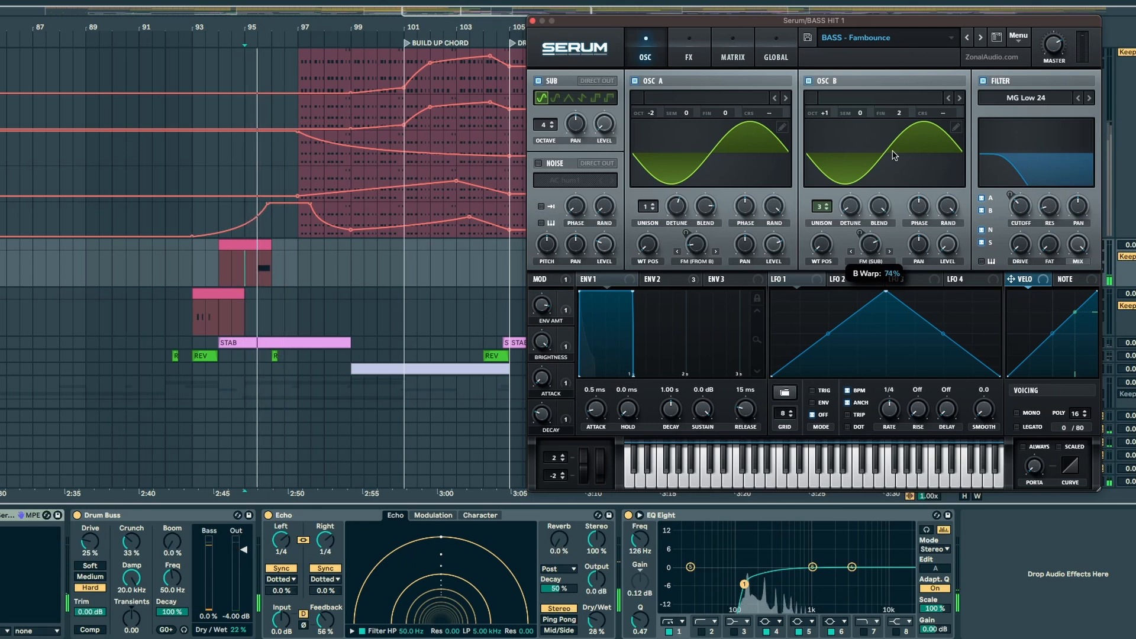
{"action": "mouse_move", "coordinate": [703, 247]}
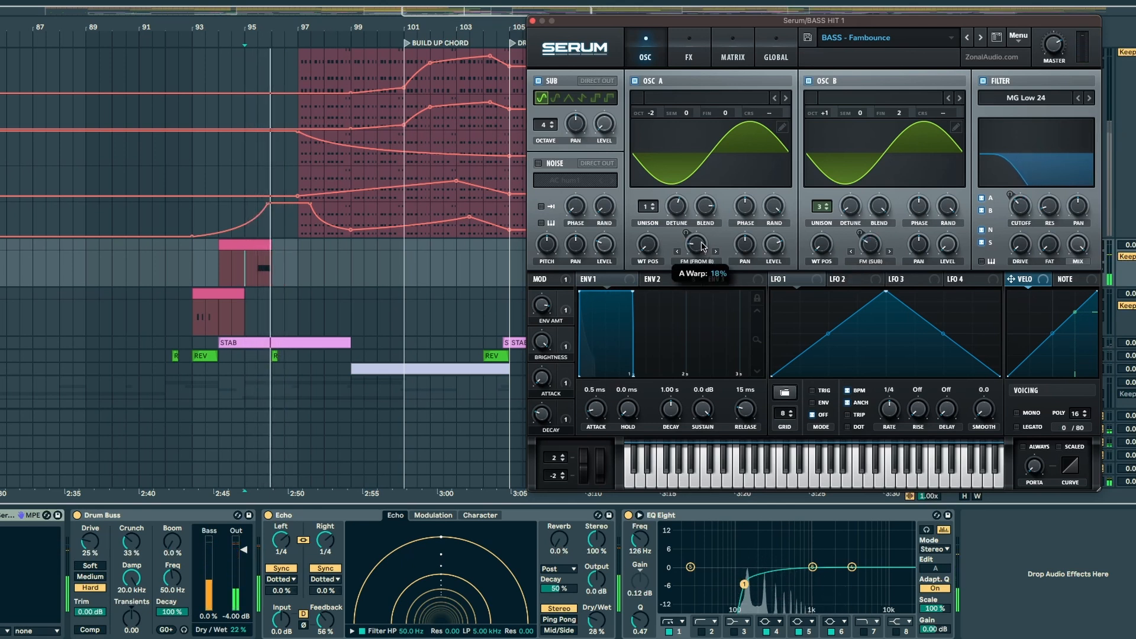
{"action": "left_click_drag", "start_coordinate": [700, 242], "coordinate": [702, 241]}
{"action": "key", "text": "space"}
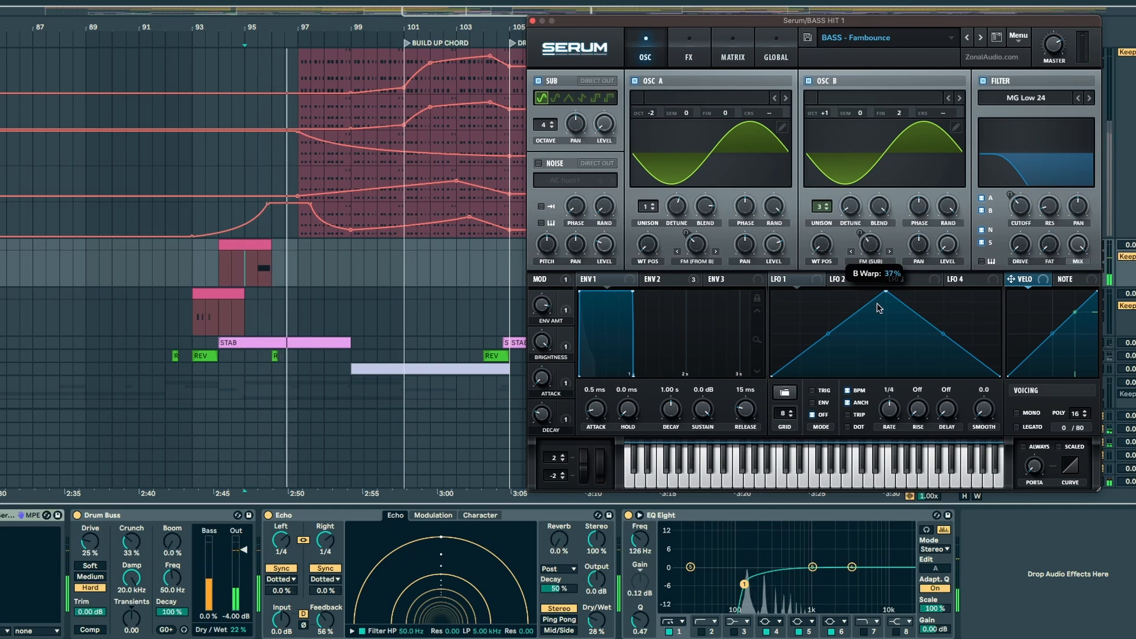
Step: Examine the effects in BASS HIT 1's Serum FX rack, down to the Formant-III filter
{"action": "left_click", "coordinate": [688, 48]}
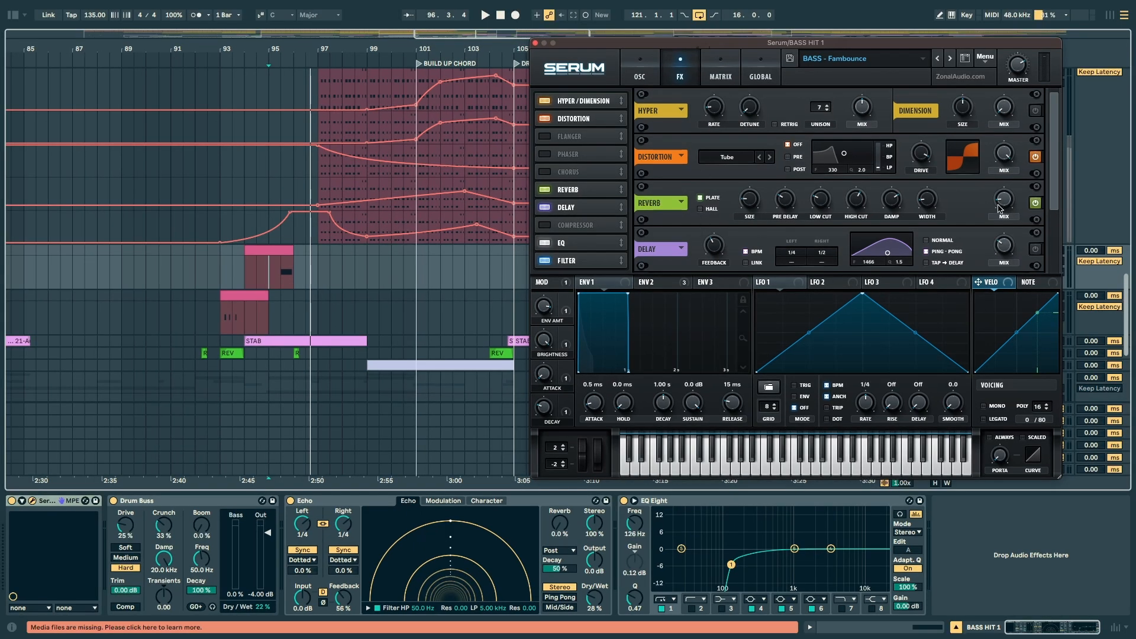
{"action": "scroll", "coordinate": [702, 189], "scroll_direction": "down", "scroll_amount": 3}
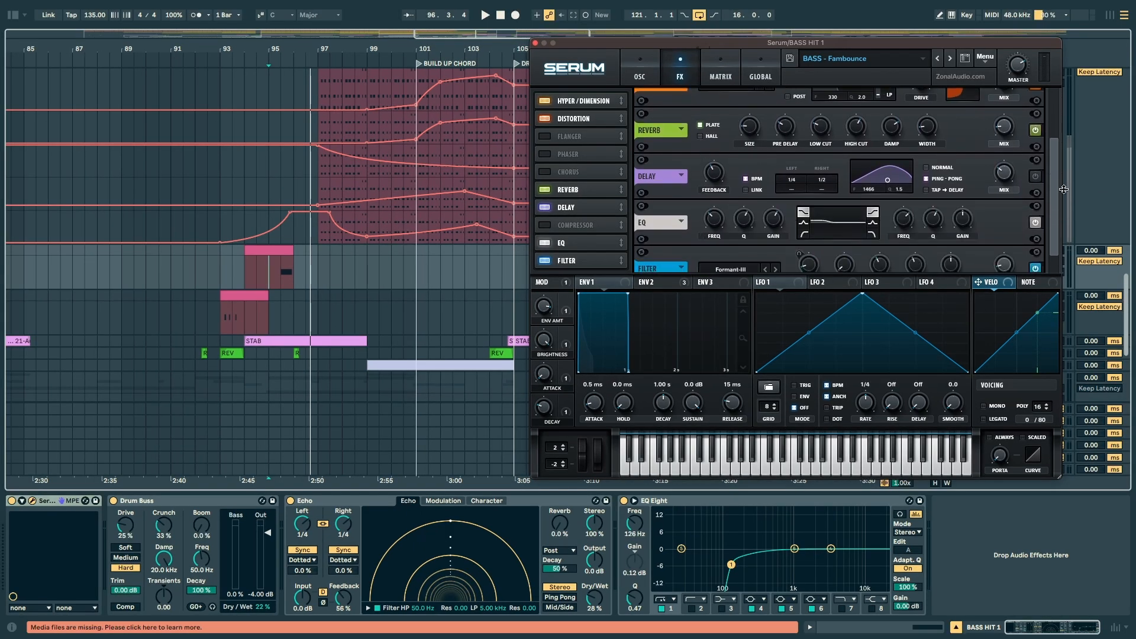
{"action": "scroll", "coordinate": [740, 201], "scroll_direction": "down", "scroll_amount": 1}
{"action": "left_click_drag", "start_coordinate": [1055, 176], "coordinate": [1056, 179]}
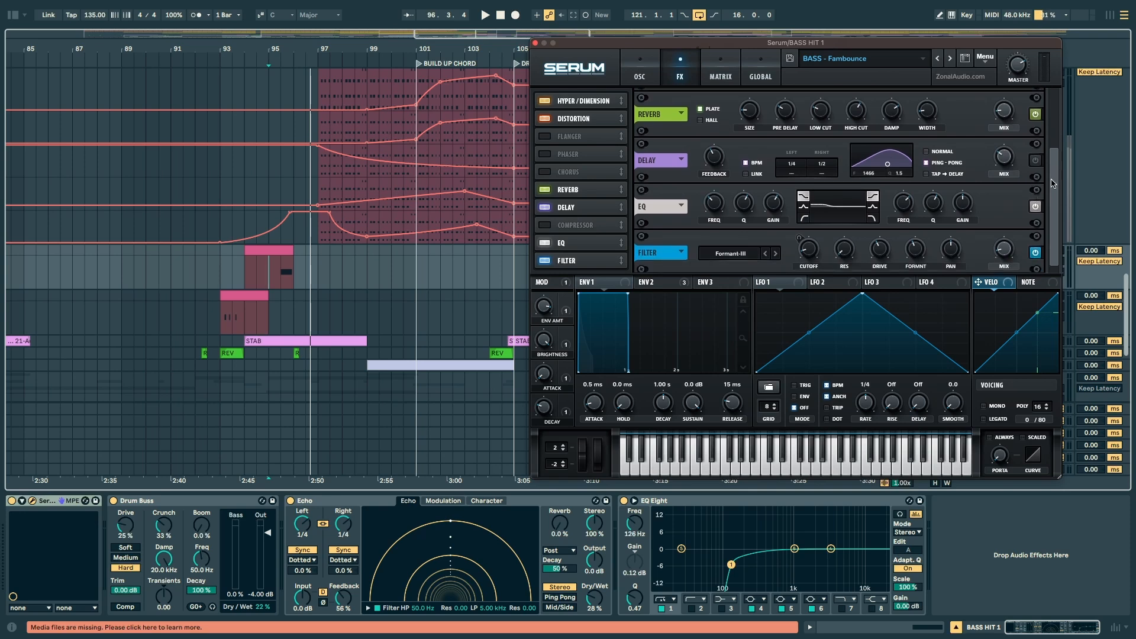
{"action": "left_click_drag", "start_coordinate": [1055, 179], "coordinate": [1055, 184]}
Step: Play BASS HIT 1 and examine ENV 2 with the filter cutoffs and FM amount it modulates
{"action": "key", "text": "space"}
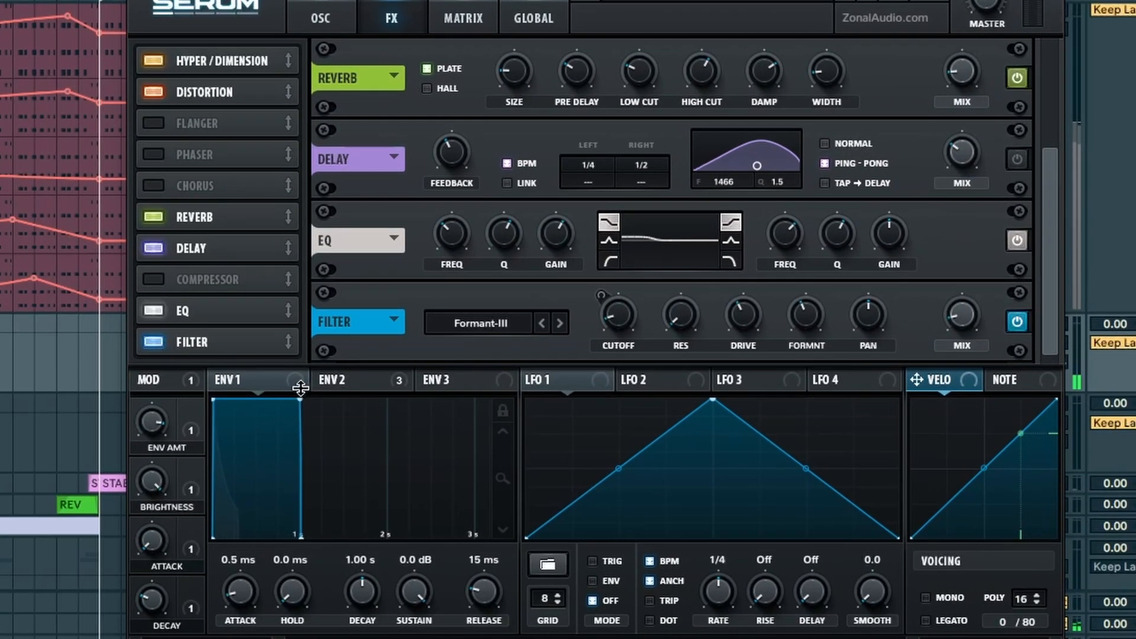
{"action": "left_click", "coordinate": [467, 346]}
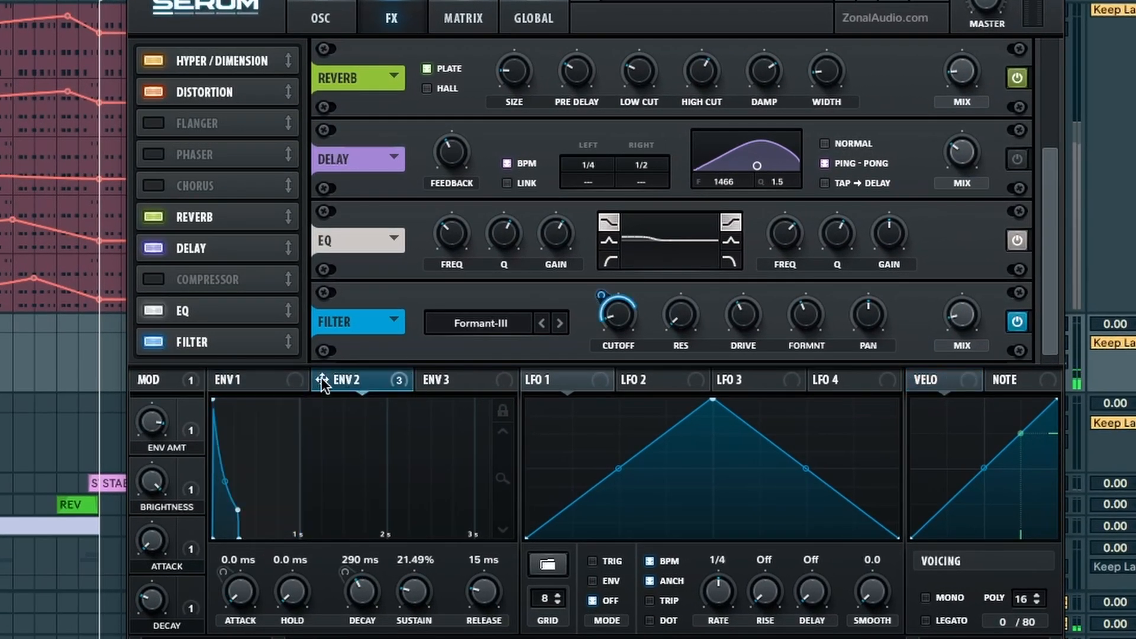
{"action": "left_click", "coordinate": [311, 7]}
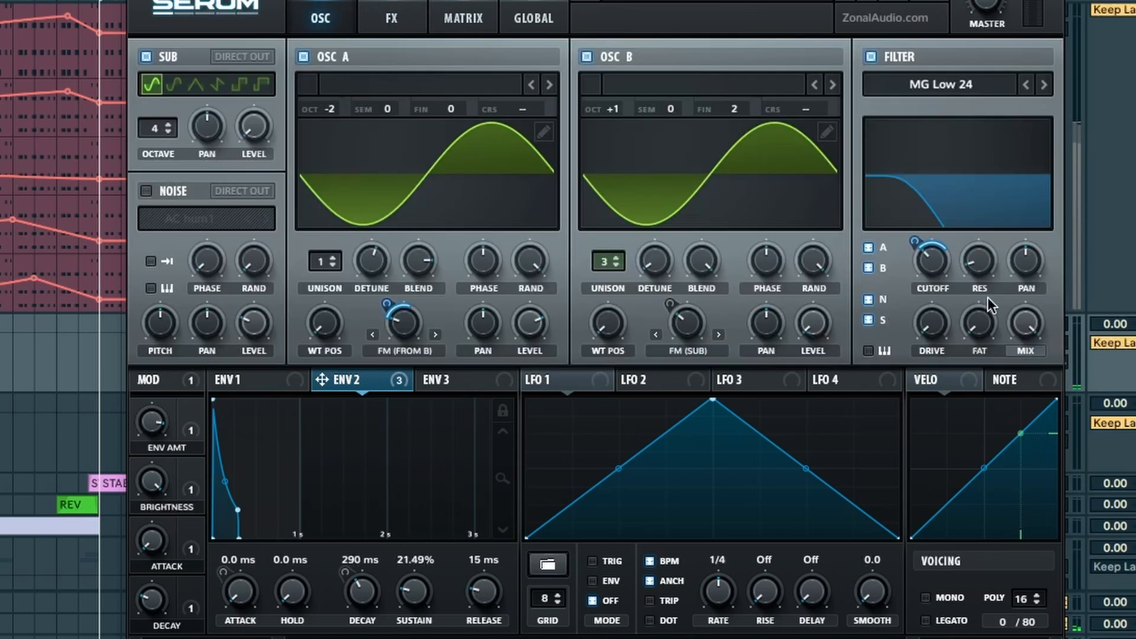
Step: Compare the Formant-III filter effect switched off and on, and vary its mix amount
{"action": "left_click", "coordinate": [396, 17]}
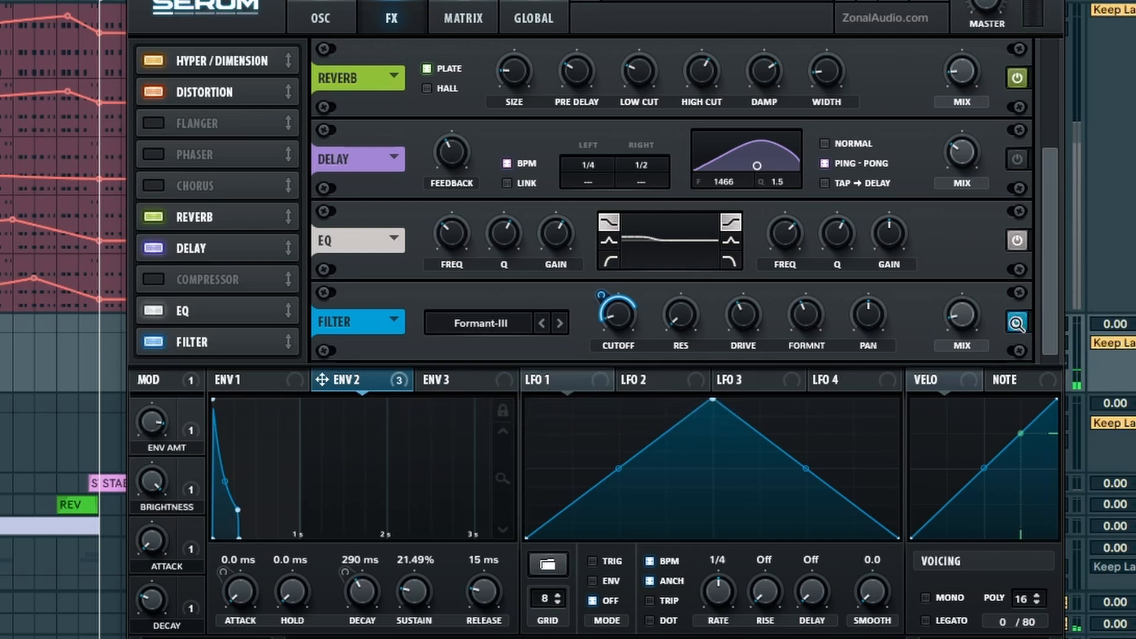
{"action": "left_click", "coordinate": [1015, 323]}
{"action": "left_click", "coordinate": [1016, 322]}
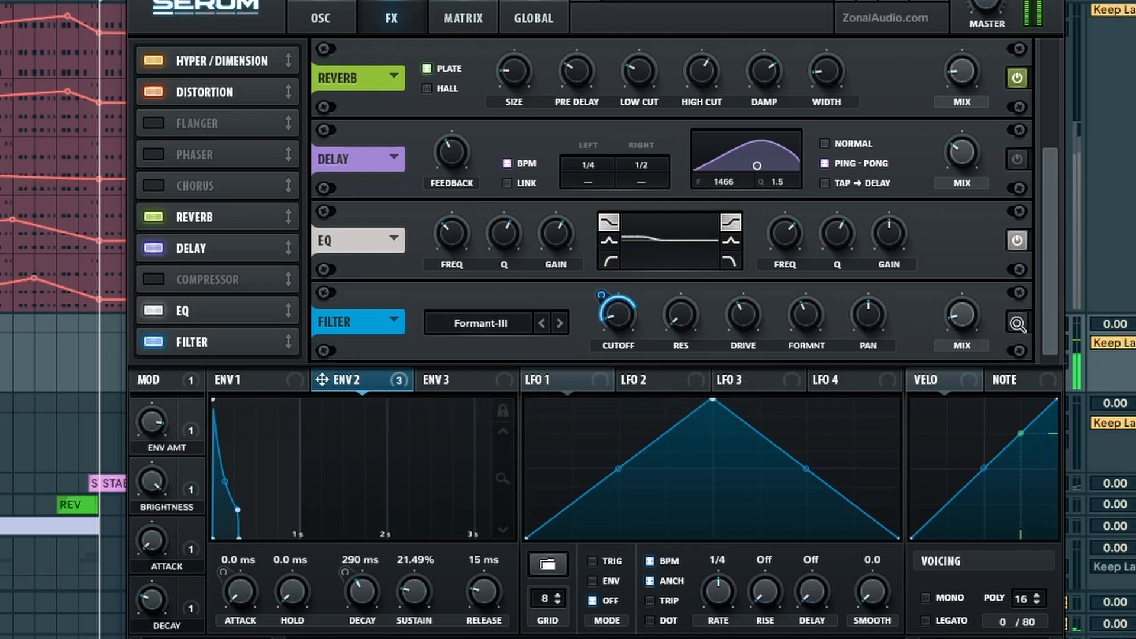
{"action": "mouse_move", "coordinate": [961, 320]}
{"action": "left_mouse_down"}
{"action": "mouse_move", "coordinate": [939, 203]}
{"action": "mouse_move", "coordinate": [959, 119]}
{"action": "mouse_move", "coordinate": [955, 307]}
{"action": "left_mouse_up"}
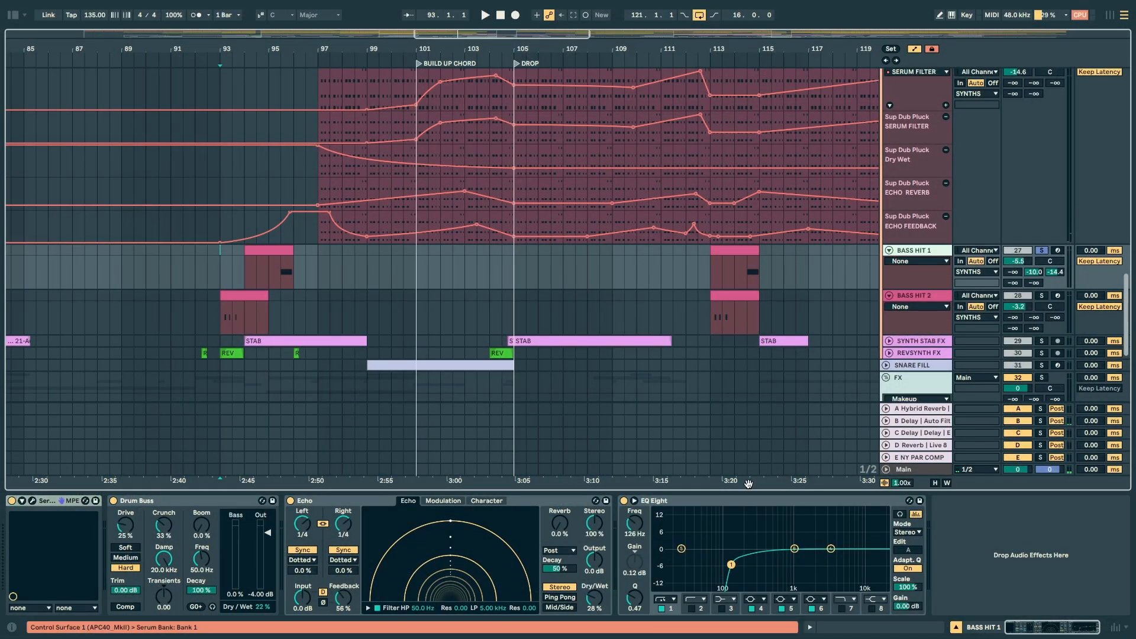
Step: Group BASS HIT 1's Drum Buss, Echo and EQ Eight, and compare them bypassed and enabled during playback
{"action": "left_click", "coordinate": [221, 503]}
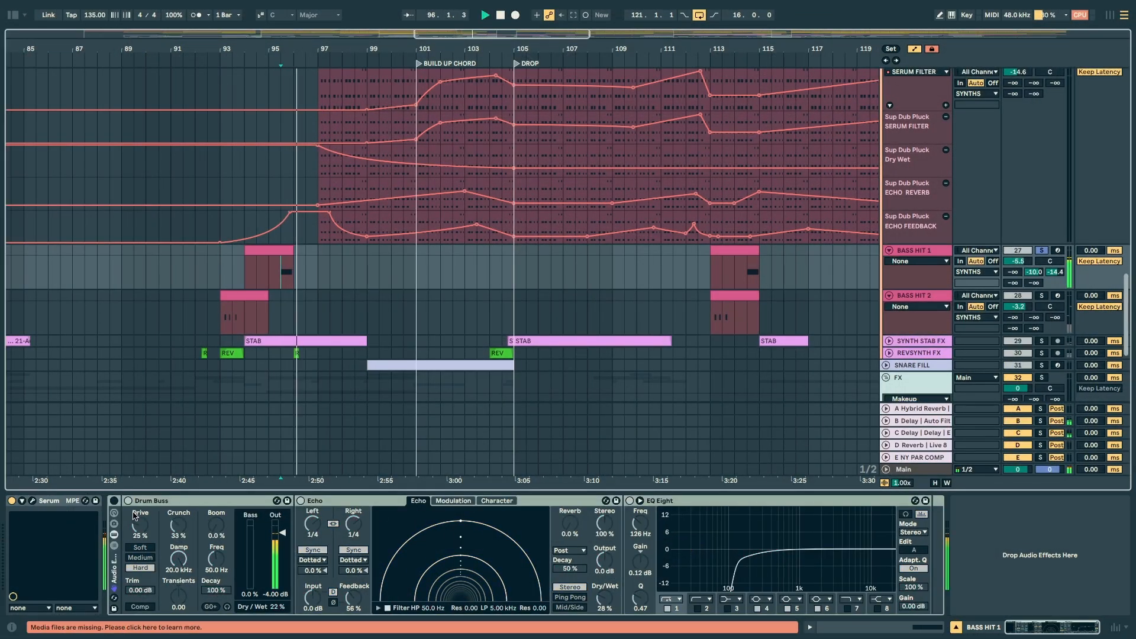
{"action": "left_click", "coordinate": [134, 542]}
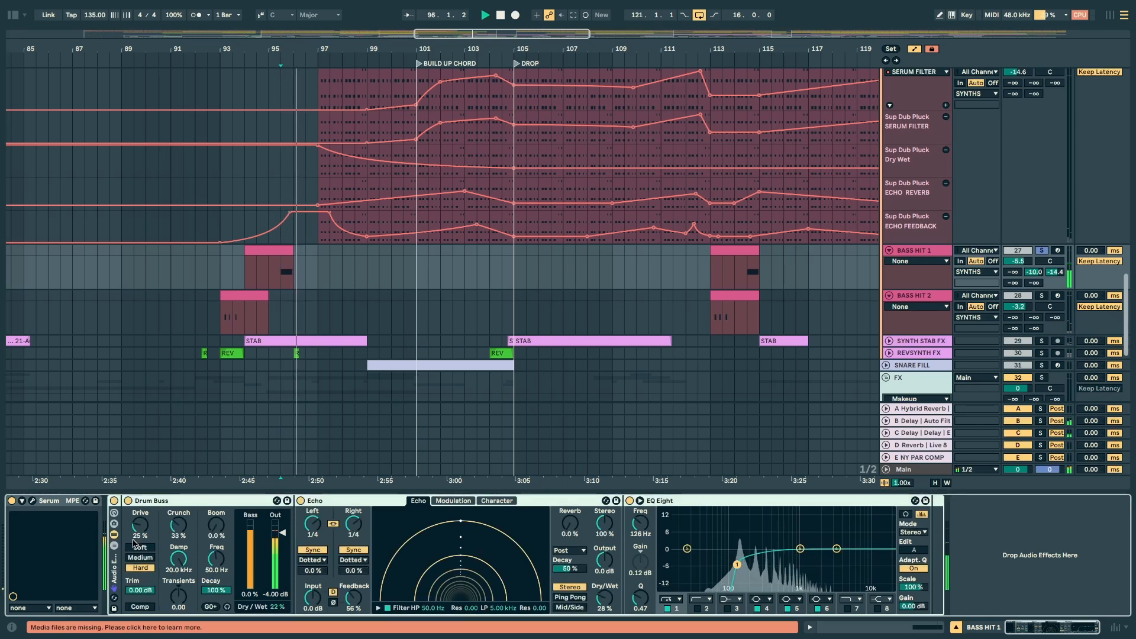
{"action": "key", "text": "space"}
Step: Place the playback position at bar 95 on BASS HIT 1 and examine the low cut in its EQ Eight
{"action": "left_click_drag", "start_coordinate": [248, 274], "coordinate": [300, 247]}
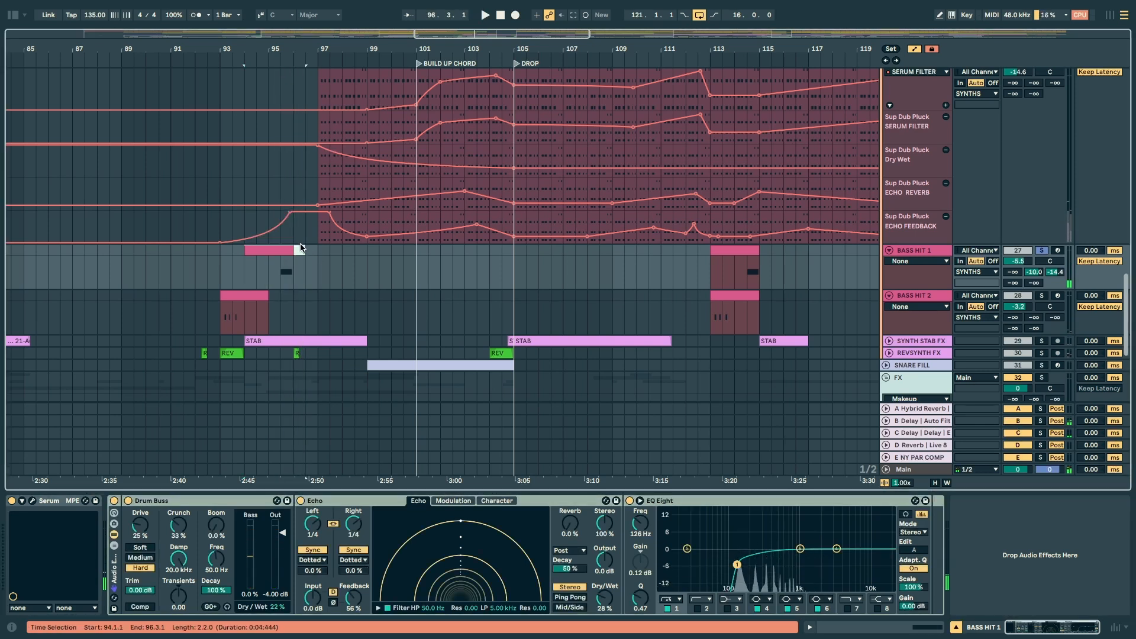
{"action": "left_click", "coordinate": [268, 271]}
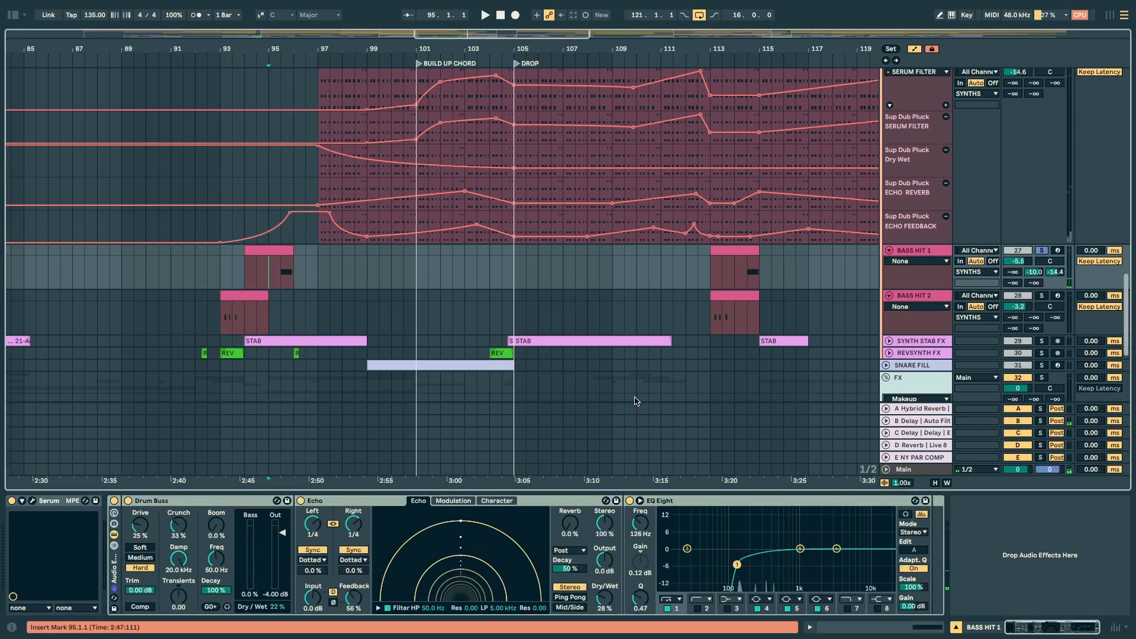
{"action": "left_click_drag", "start_coordinate": [698, 536], "coordinate": [744, 627]}
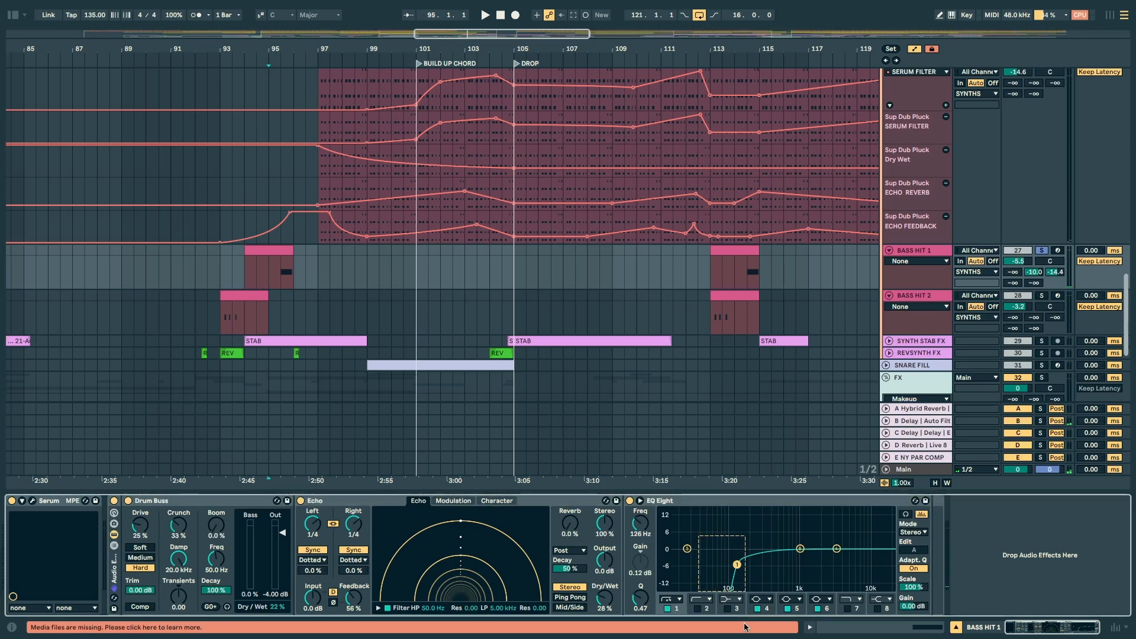
Step: Play the soloed BASS HIT 2 clip from bar 93 with its Serum editor open
{"action": "left_click", "coordinate": [237, 324]}
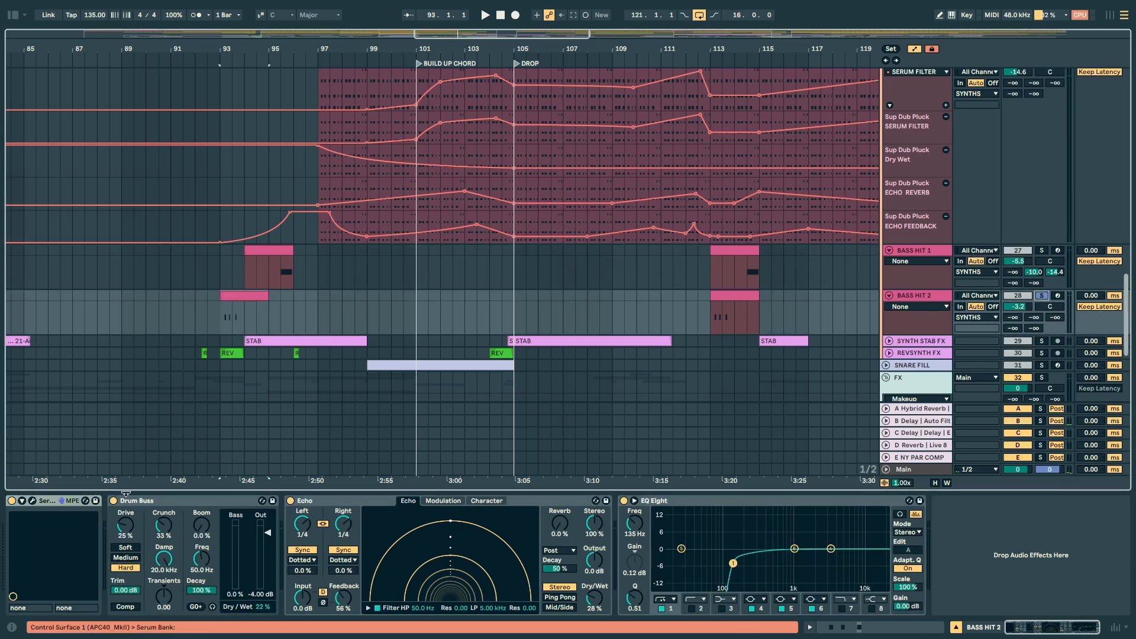
{"action": "left_click", "coordinate": [32, 501]}
{"action": "key", "text": "space"}
{"action": "left_click_drag", "start_coordinate": [214, 28], "coordinate": [550, 66]}
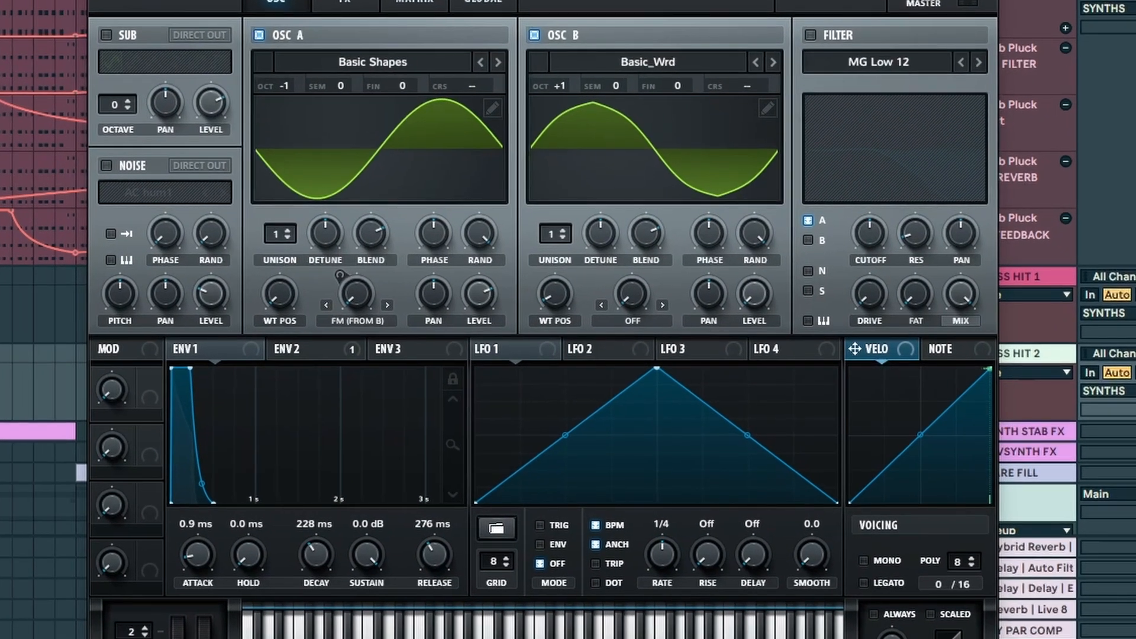
Step: Show ENV 2 in BASS HIT 2's Serum patch and vary its modulation amount on OSC A's FM (from B)
{"action": "left_click", "coordinate": [303, 348]}
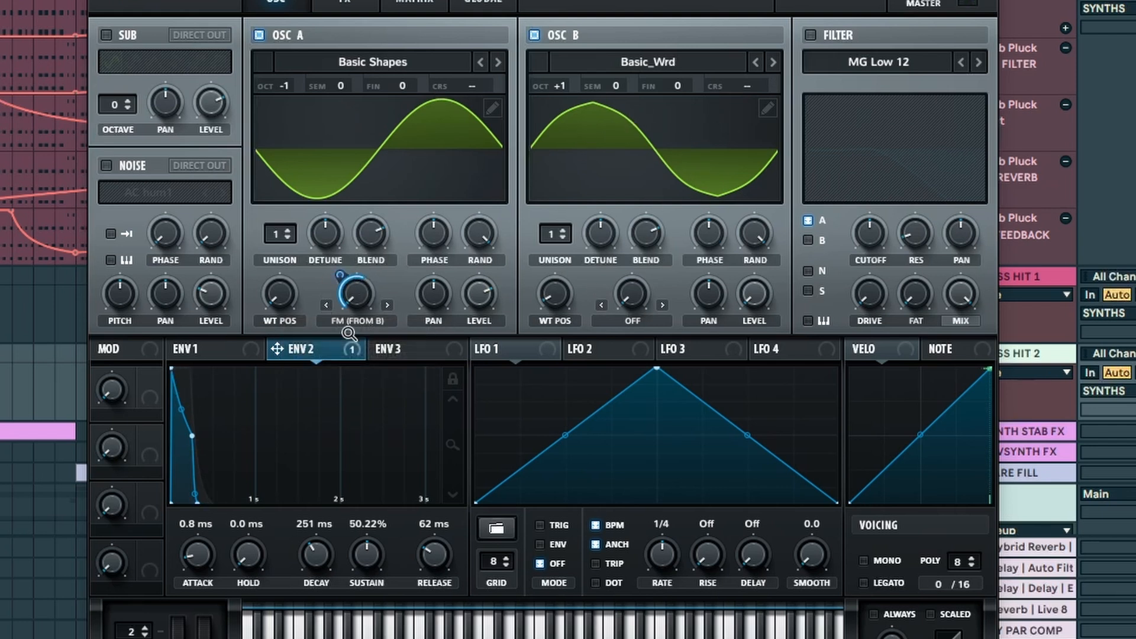
{"action": "left_click_drag", "start_coordinate": [341, 270], "coordinate": [345, 359]}
{"action": "left_click_drag", "start_coordinate": [340, 274], "coordinate": [354, 193]}
Step: Examine BASS HIT 2's Serum effects and its Drum Buss, Echo and EQ Eight, and close the Serum editor
{"action": "left_click", "coordinate": [345, 1]}
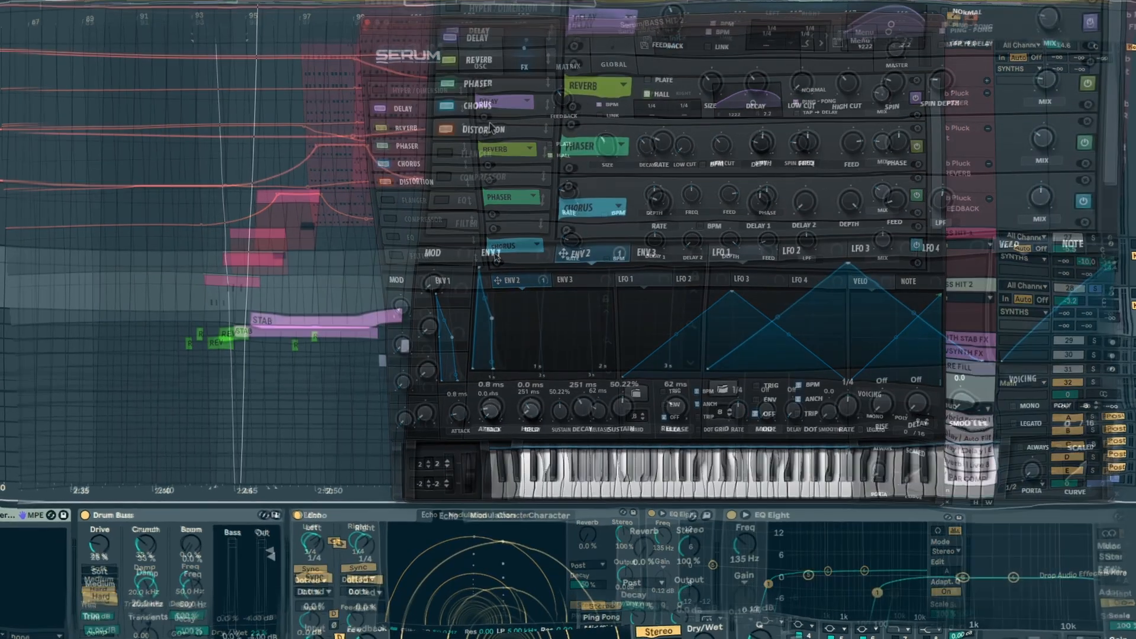
{"action": "left_click", "coordinate": [412, 191]}
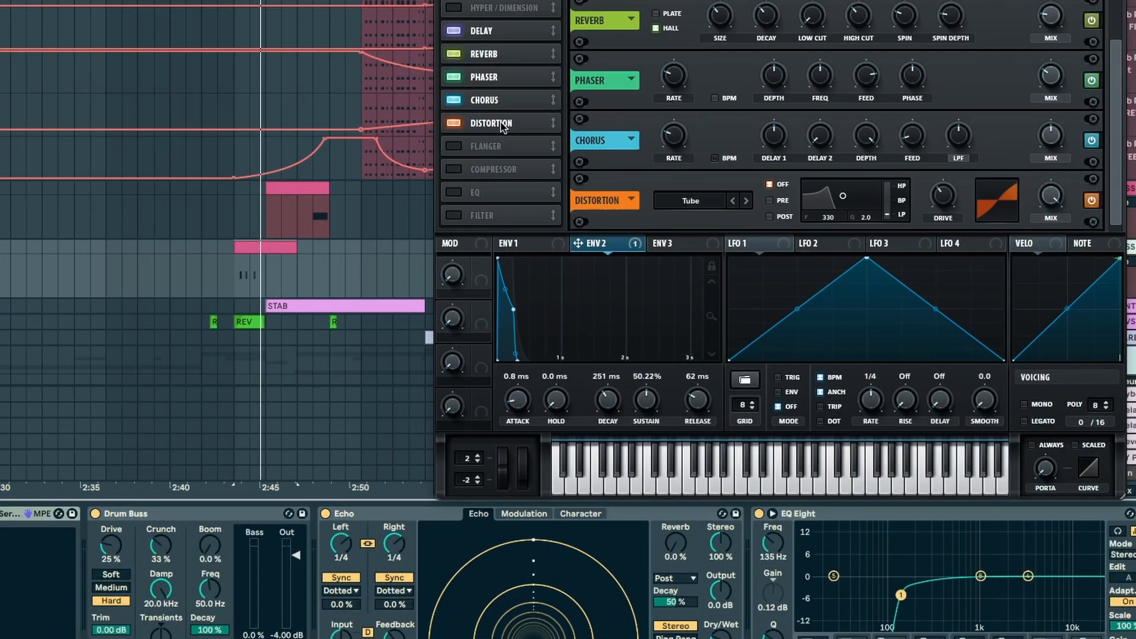
{"action": "left_click", "coordinate": [163, 511]}
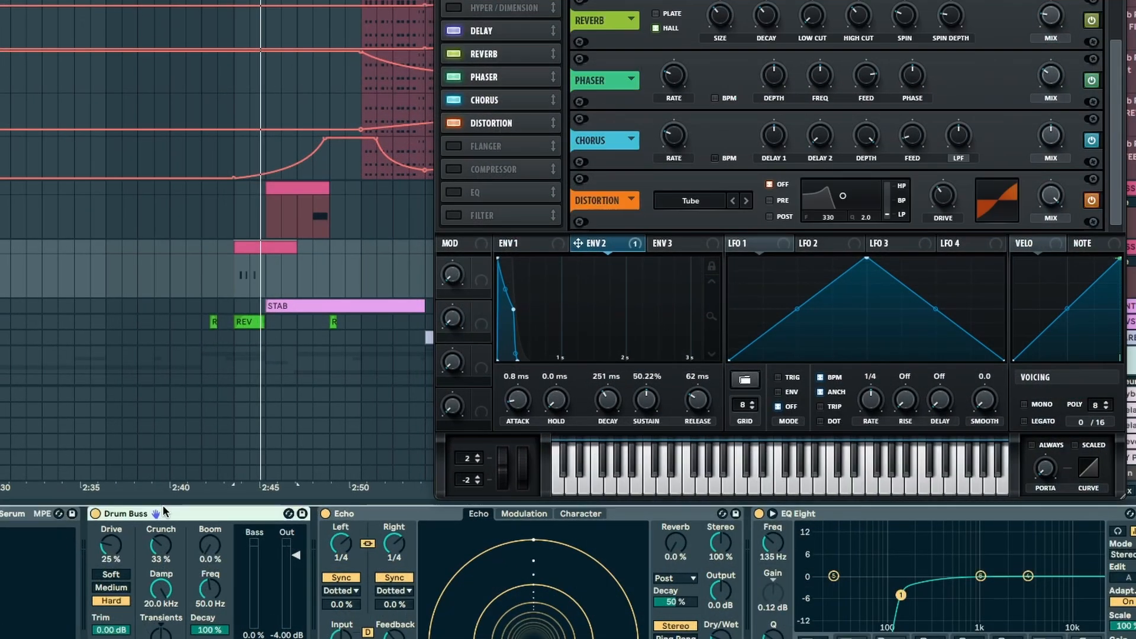
{"action": "left_click", "coordinate": [357, 513]}
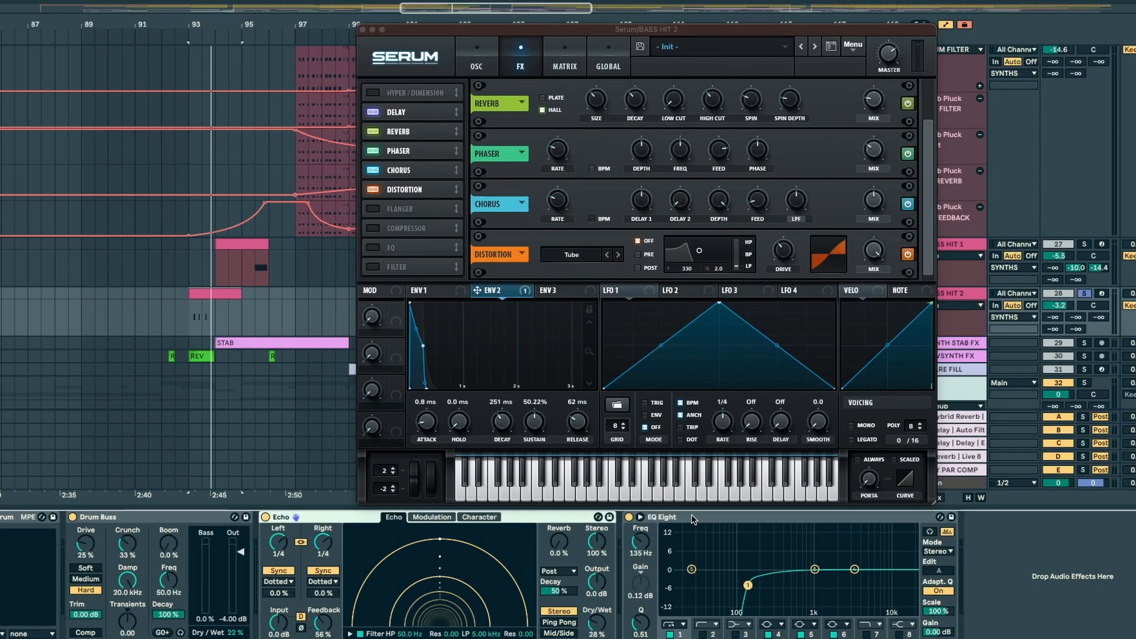
{"action": "left_click", "coordinate": [690, 518]}
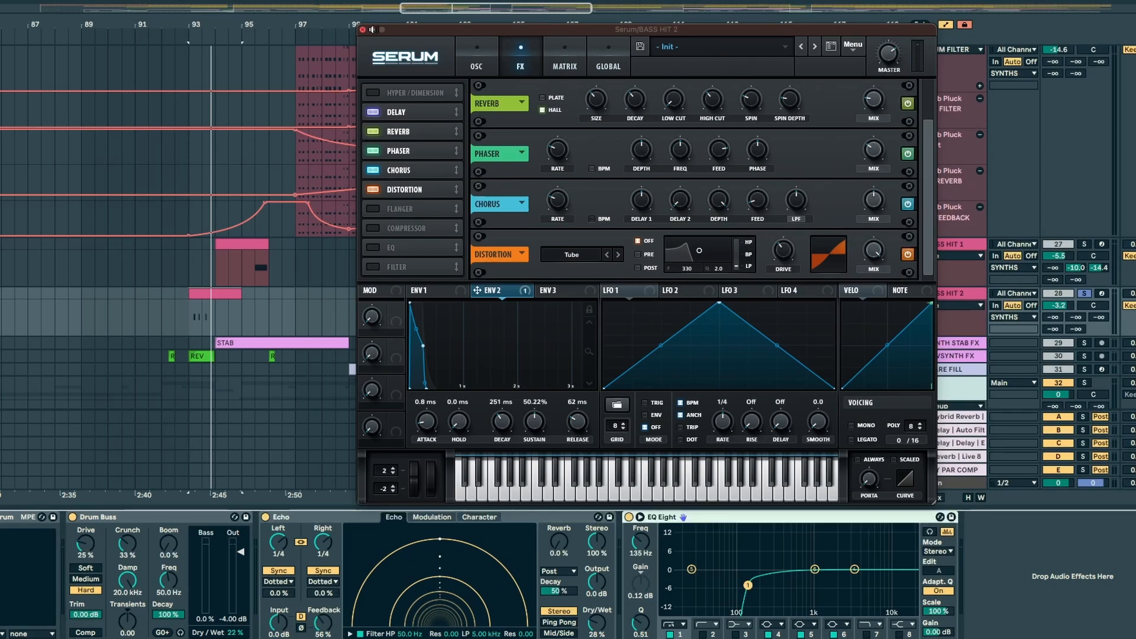
{"action": "left_click", "coordinate": [363, 29]}
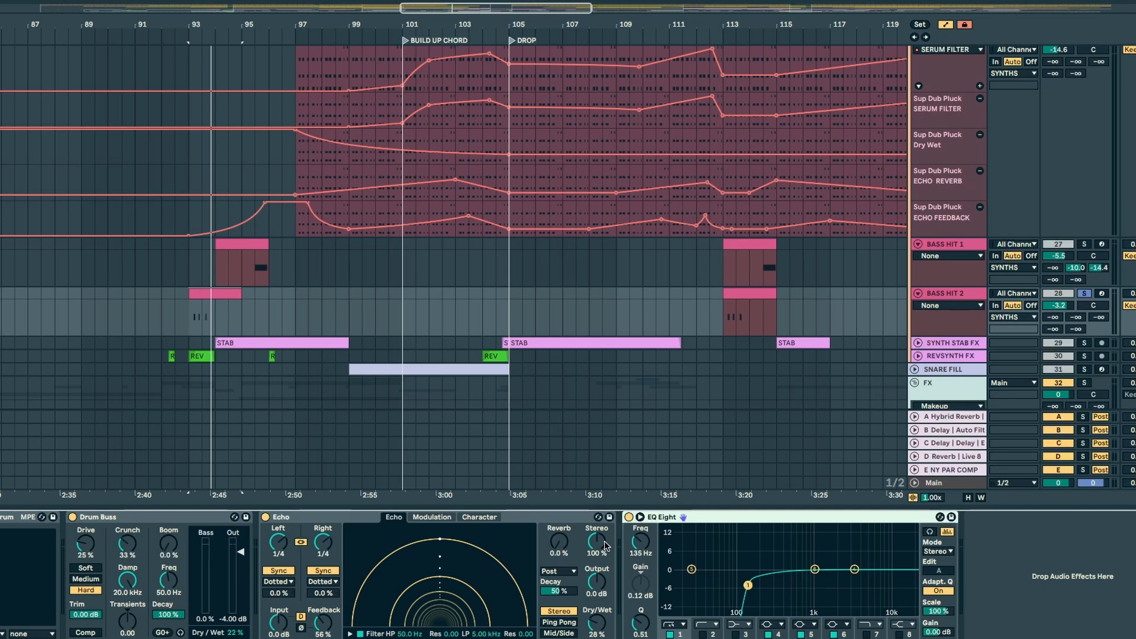
Step: Clear the track solos and play BASS HIT 1 and BASS HIT 2 in the full mix from bar 93
{"action": "left_click", "coordinate": [185, 321]}
{"action": "left_click", "coordinate": [1084, 244]}
{"action": "left_click", "coordinate": [1084, 244]}
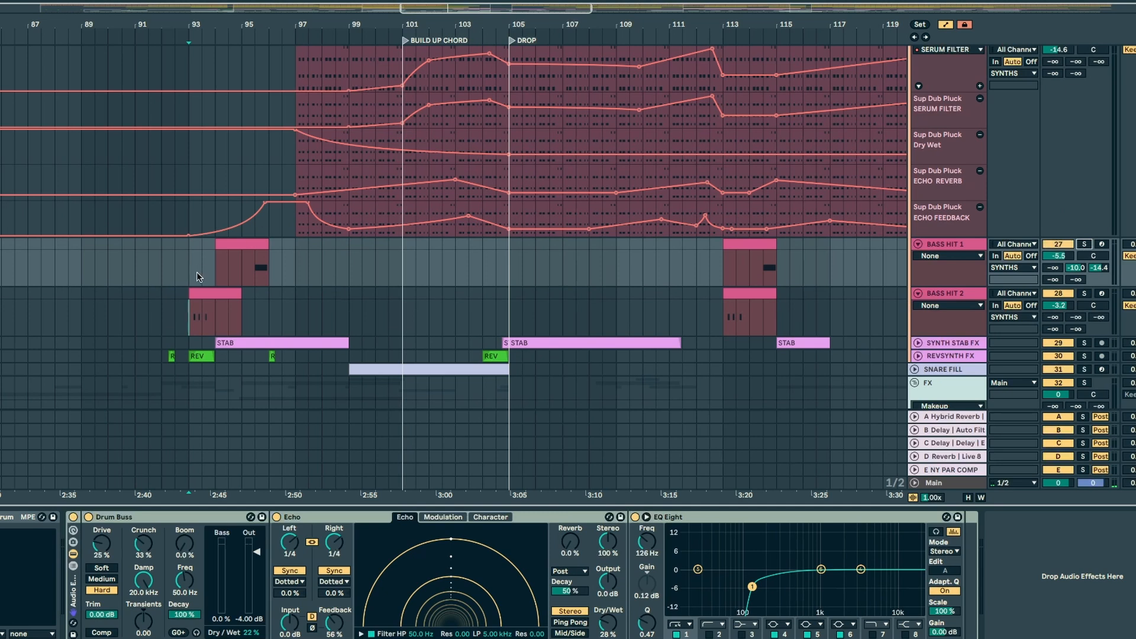
{"action": "key", "text": "space"}
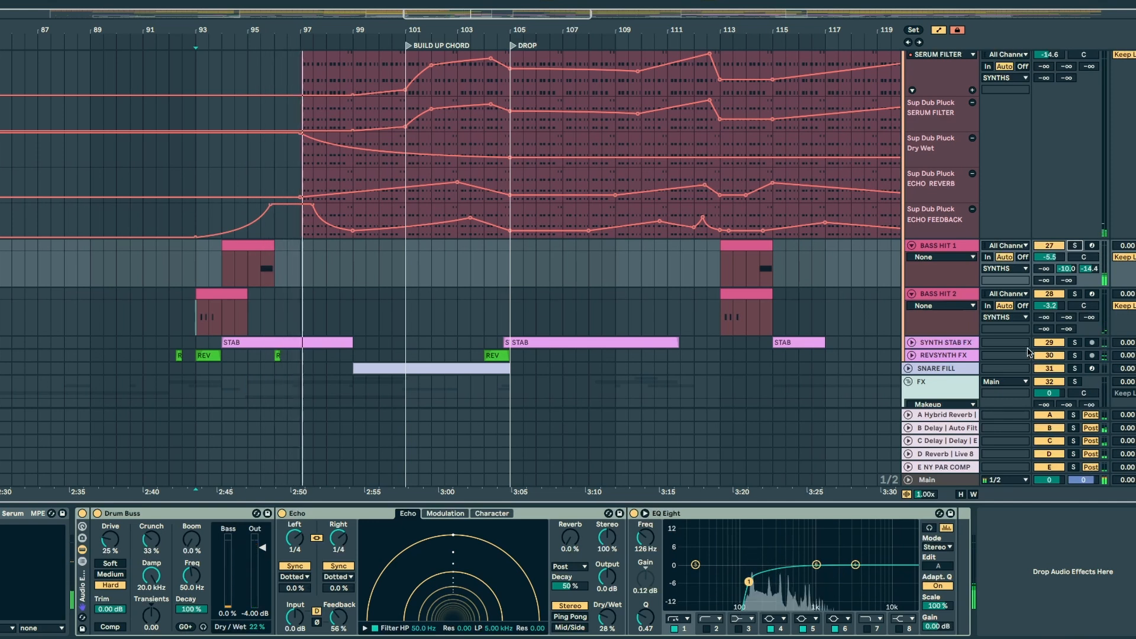
Step: Show SYNTH STAB FX's devices and unfold the SYNTH STAB FX and REVSYNTH FX tracks
{"action": "left_click", "coordinate": [911, 346]}
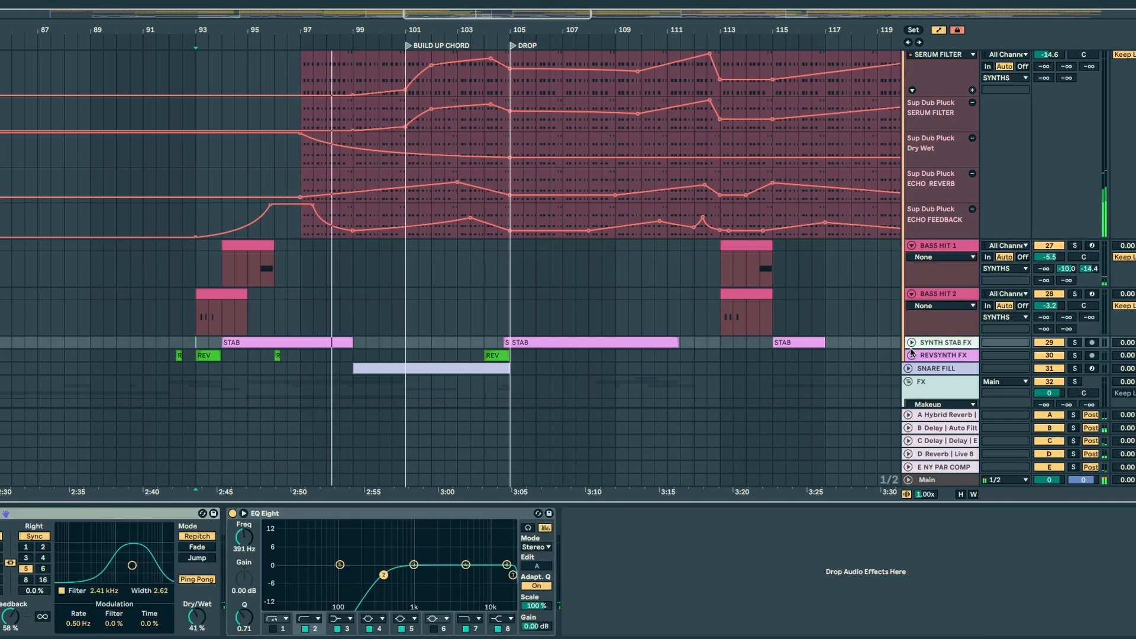
{"action": "left_click", "coordinate": [911, 355]}
{"action": "left_click", "coordinate": [910, 343]}
{"action": "scroll", "coordinate": [555, 219], "scroll_direction": "down", "scroll_amount": 5}
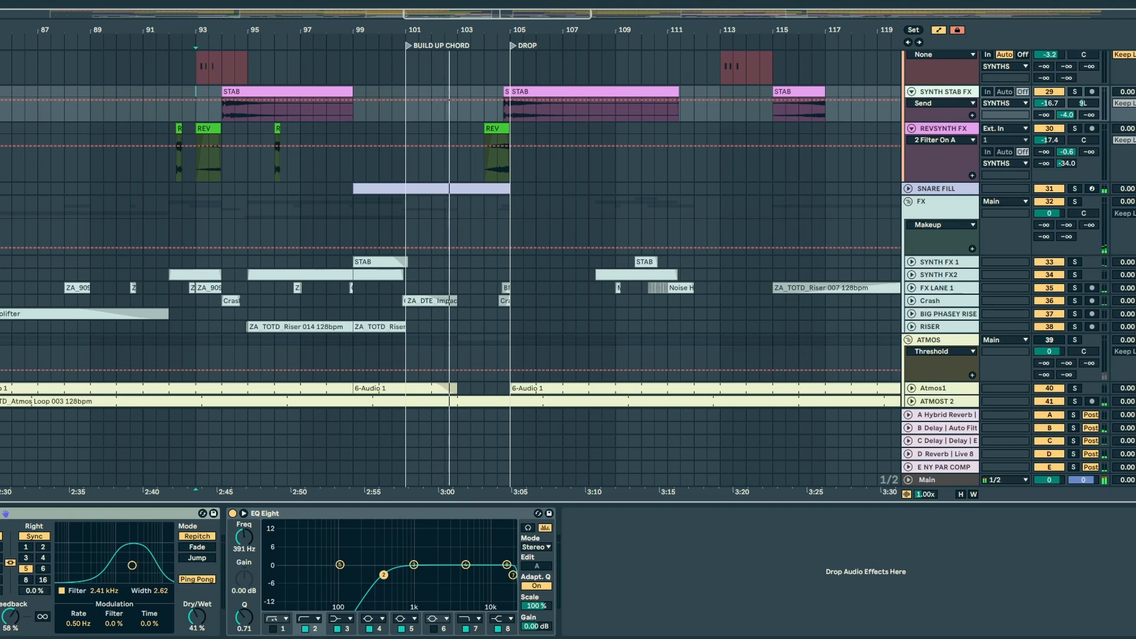
Step: Fold all the unfolded synth and drum tracks to compact the arrangement
{"action": "scroll", "coordinate": [928, 243], "scroll_direction": "up", "scroll_amount": 10}
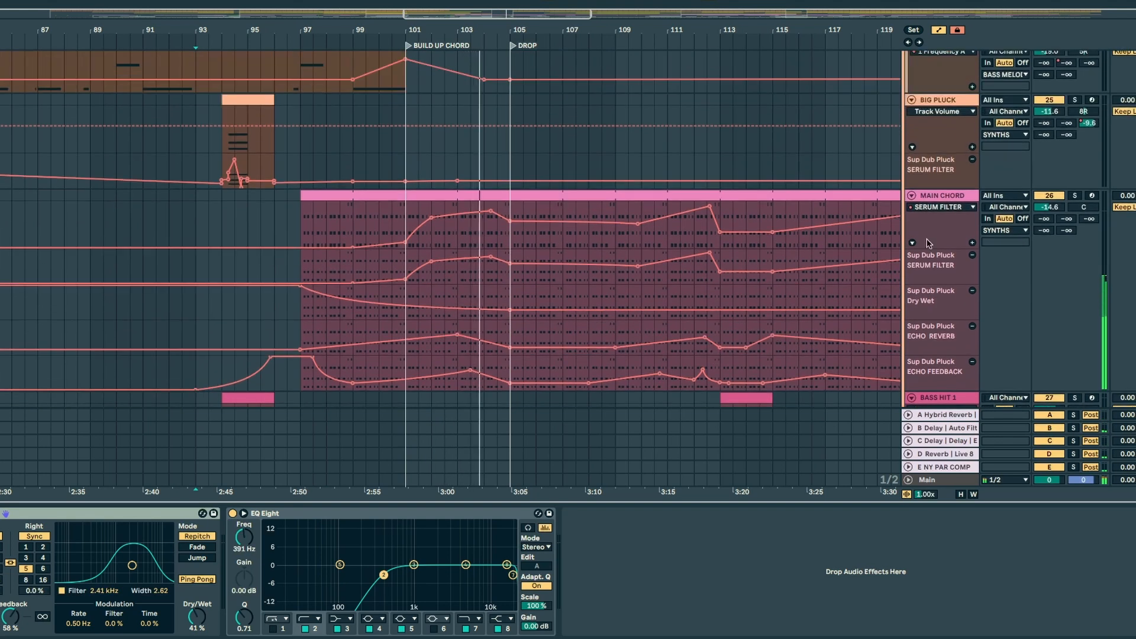
{"action": "left_click", "coordinate": [912, 196], "text": "alt"}
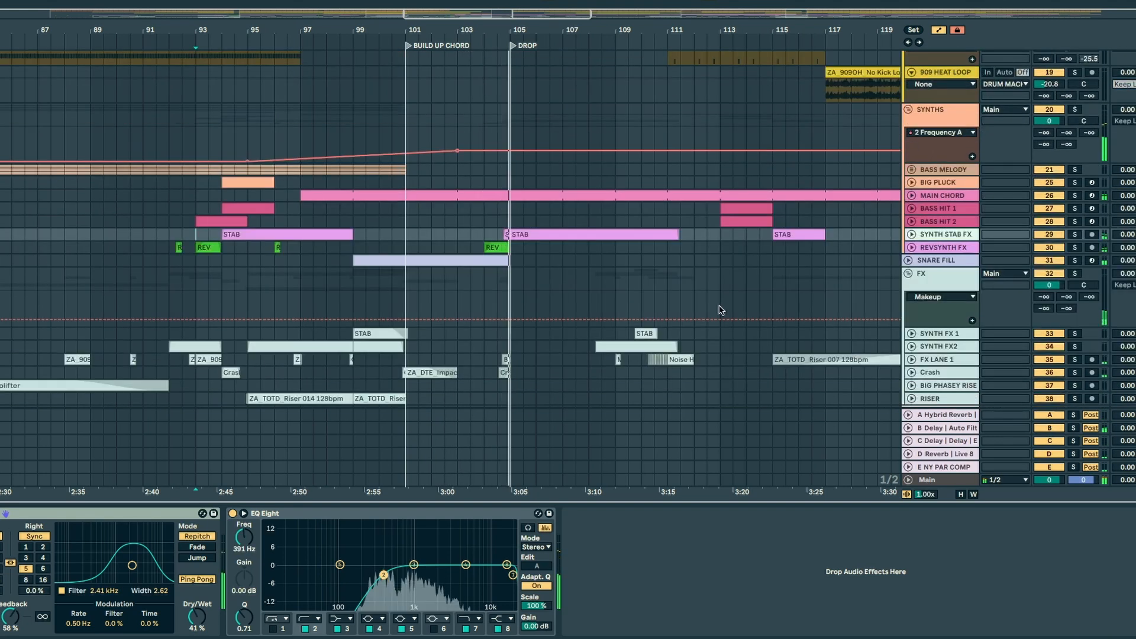
{"action": "scroll", "coordinate": [720, 310], "scroll_direction": "up", "scroll_amount": 8}
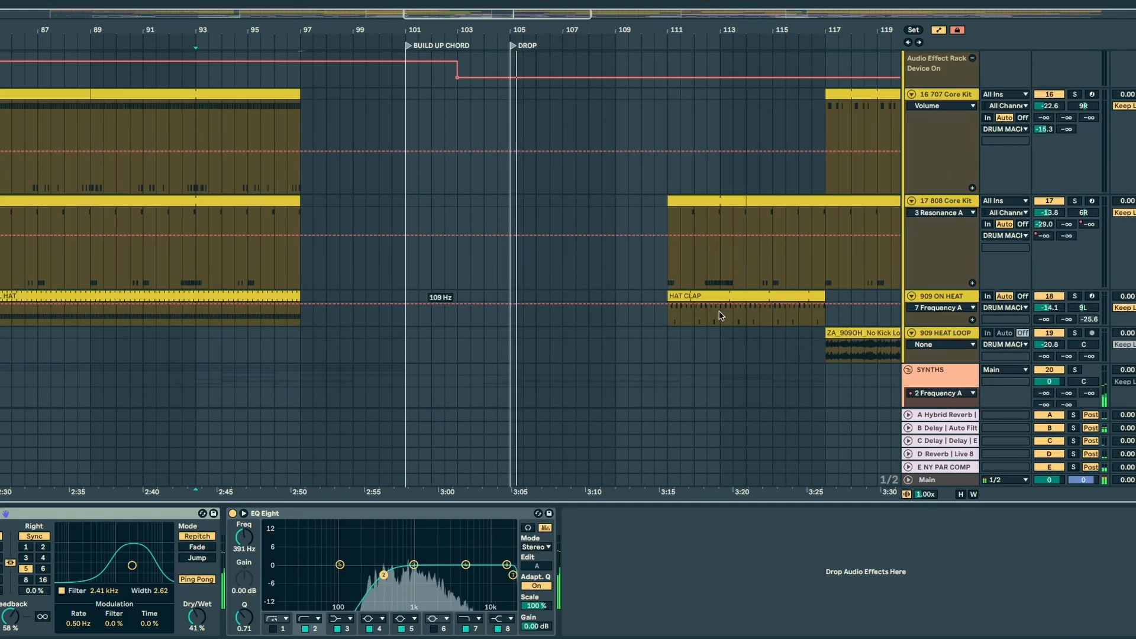
{"action": "left_click", "coordinate": [911, 95], "text": "alt"}
{"action": "scroll", "coordinate": [820, 201], "scroll_direction": "up", "scroll_amount": 5}
{"action": "scroll", "coordinate": [821, 208], "scroll_direction": "down", "scroll_amount": 10}
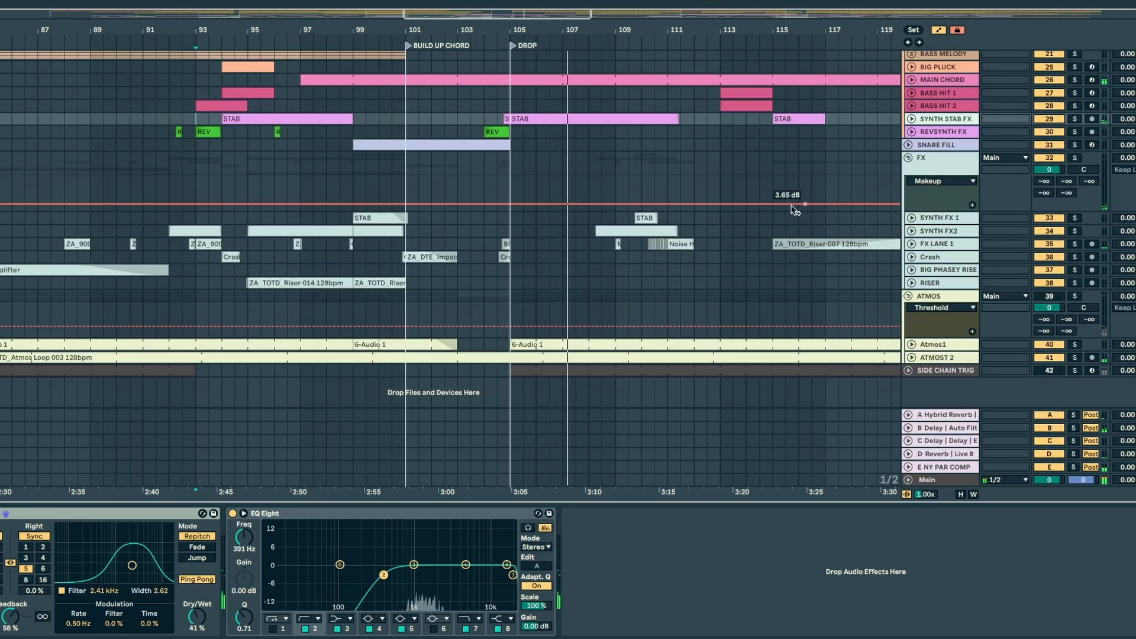
Step: Unfold the SNARE FILL, REVSYNTH FX and SYNTH STAB FX tracks to show their clips
{"action": "left_click", "coordinate": [909, 144]}
{"action": "left_click", "coordinate": [407, 167]}
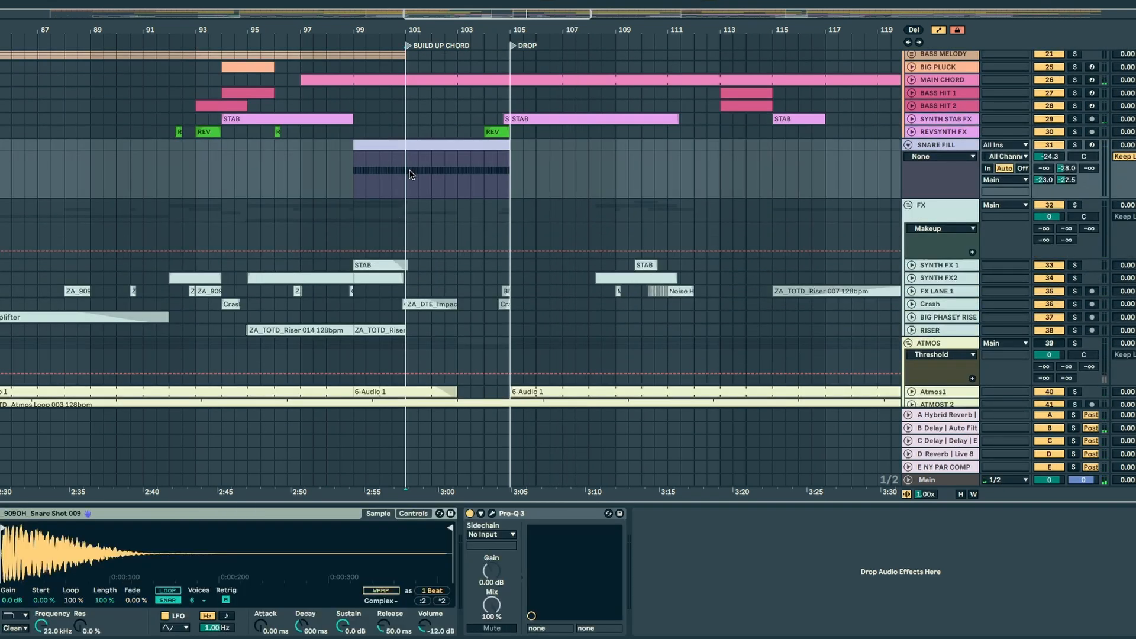
{"action": "left_click", "coordinate": [910, 132]}
{"action": "left_click", "coordinate": [911, 118]}
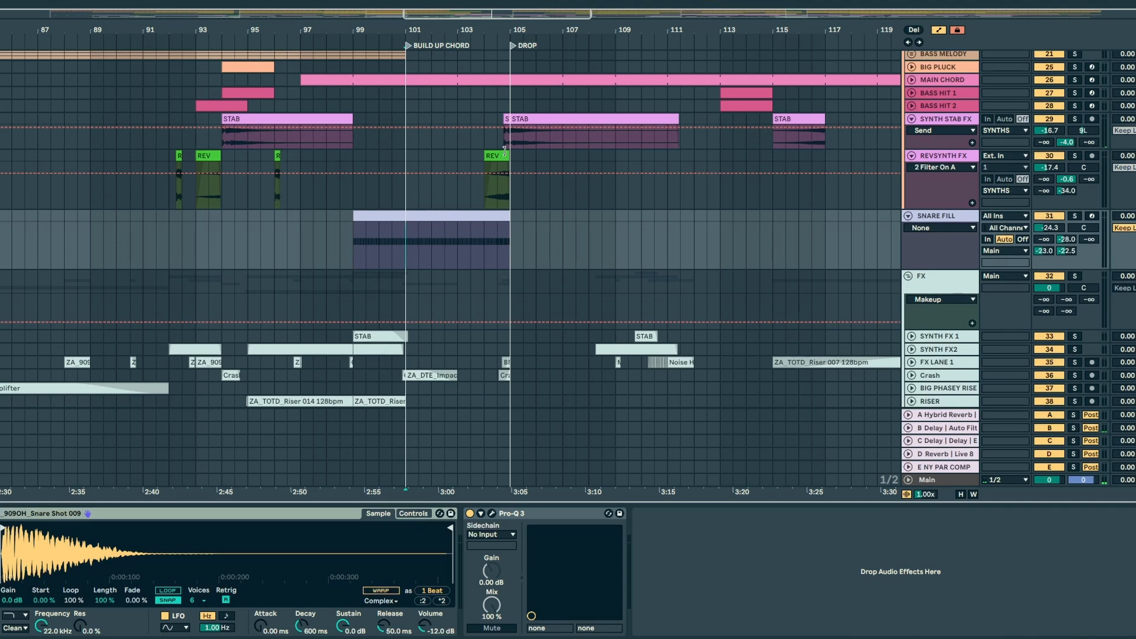
Step: Solo SYNTH STAB FX, play its STAB clip from bar 94 and open that clip's sample view
{"action": "left_click", "coordinate": [551, 116]}
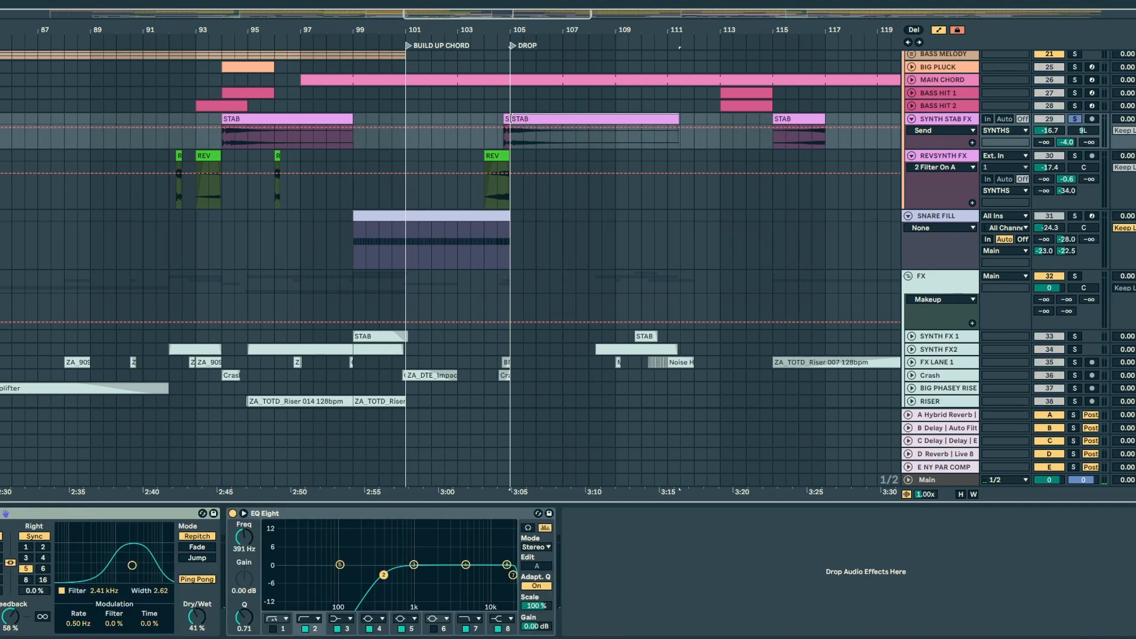
{"action": "left_click", "coordinate": [506, 120]}
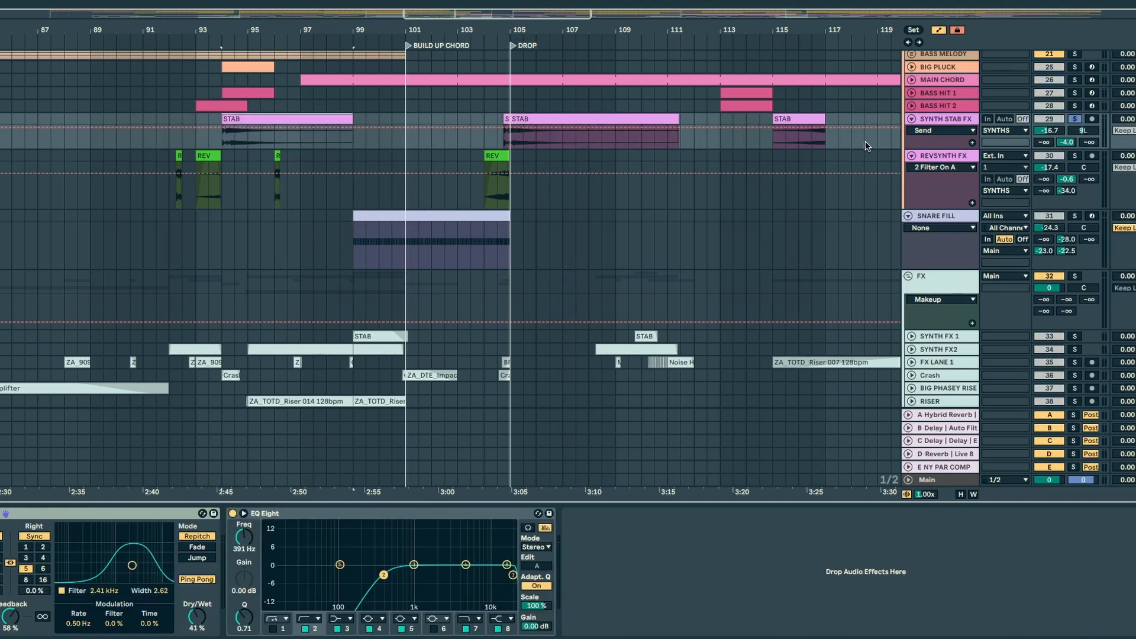
{"action": "key", "text": "space"}
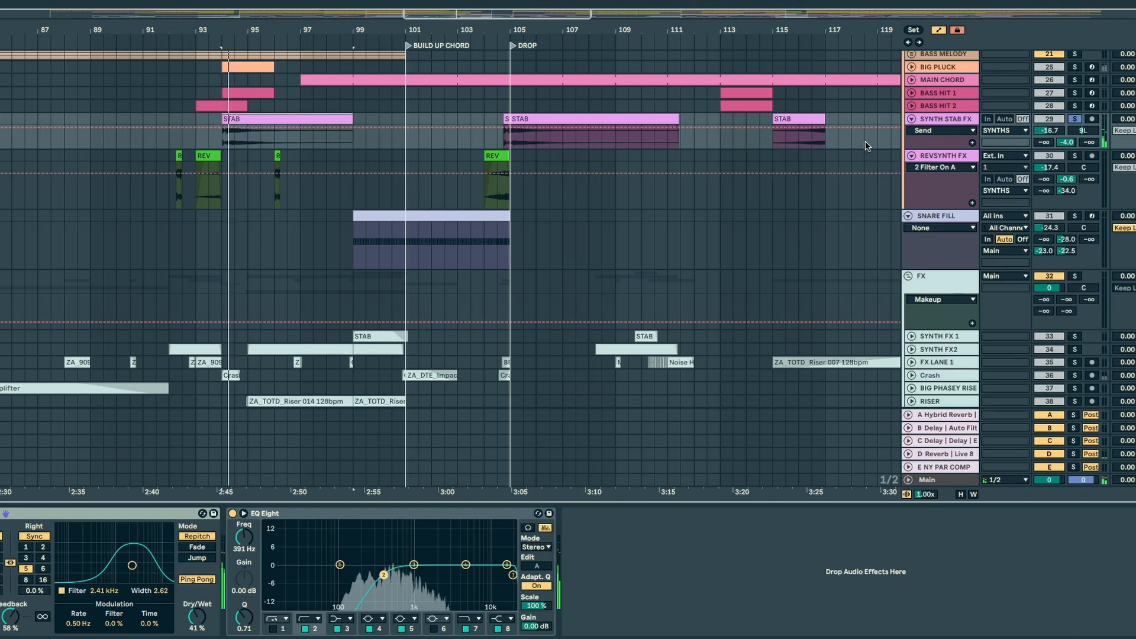
{"action": "double_click", "coordinate": [265, 118]}
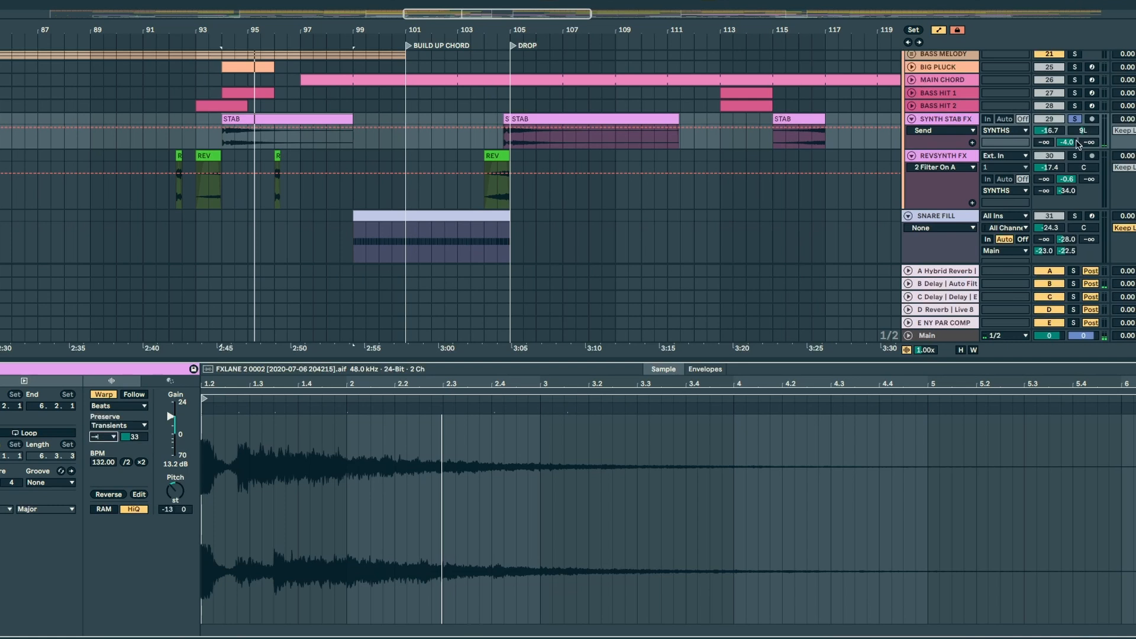
Step: Examine the effect chain on return track B, from its Delay and Auto Filter through to EQ Eight
{"action": "left_click", "coordinate": [950, 299]}
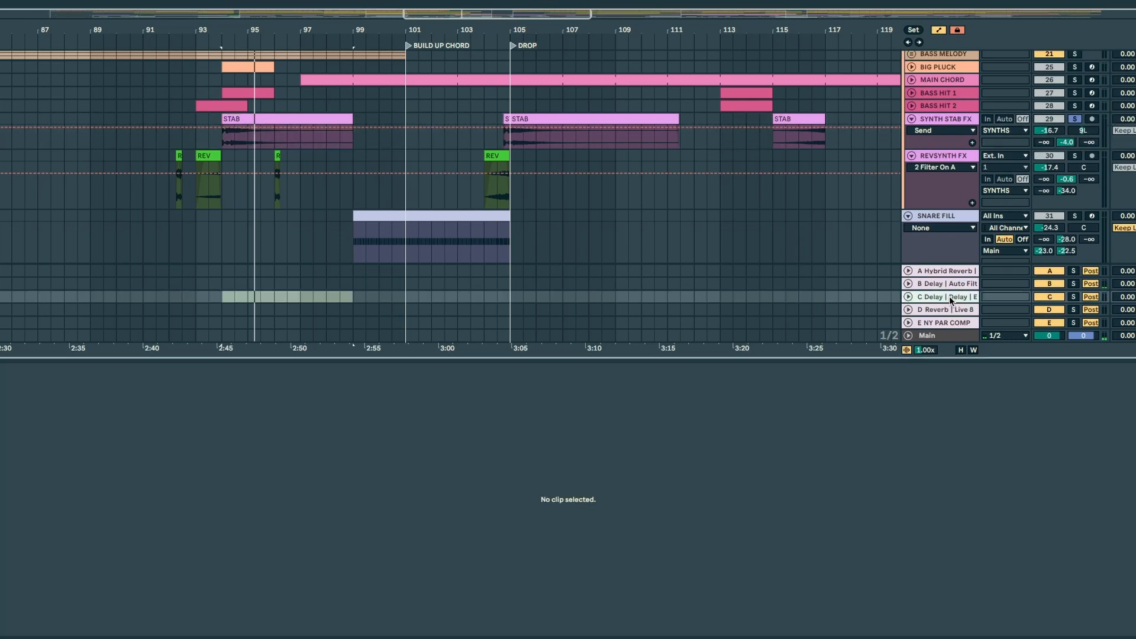
{"action": "left_click", "coordinate": [950, 276]}
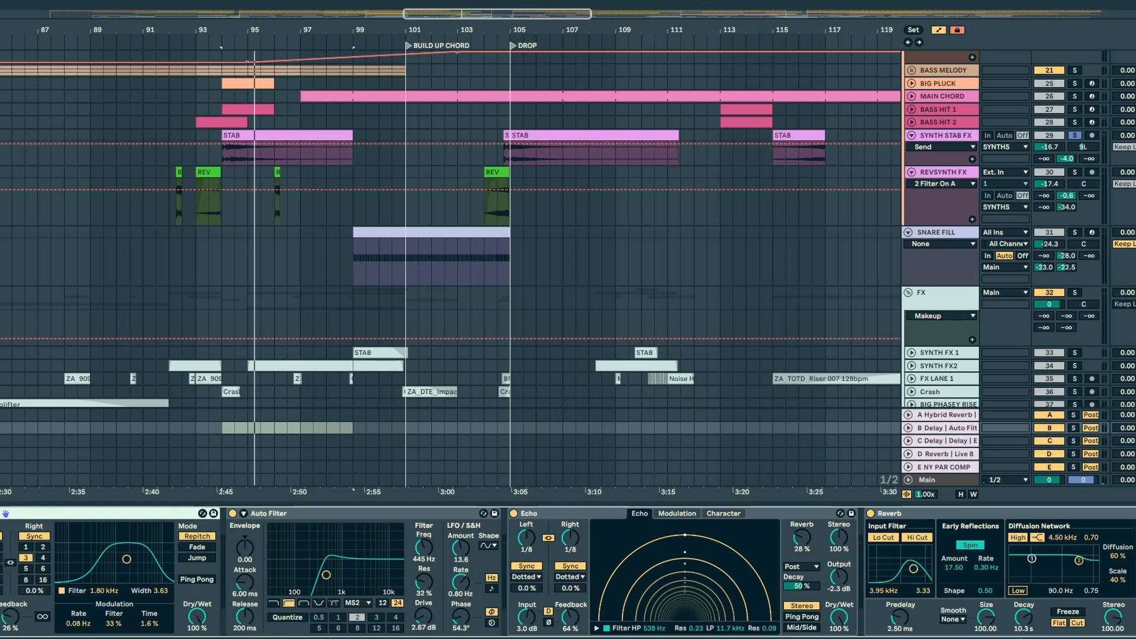
{"action": "scroll", "coordinate": [877, 603], "scroll_direction": "right", "scroll_amount": 10}
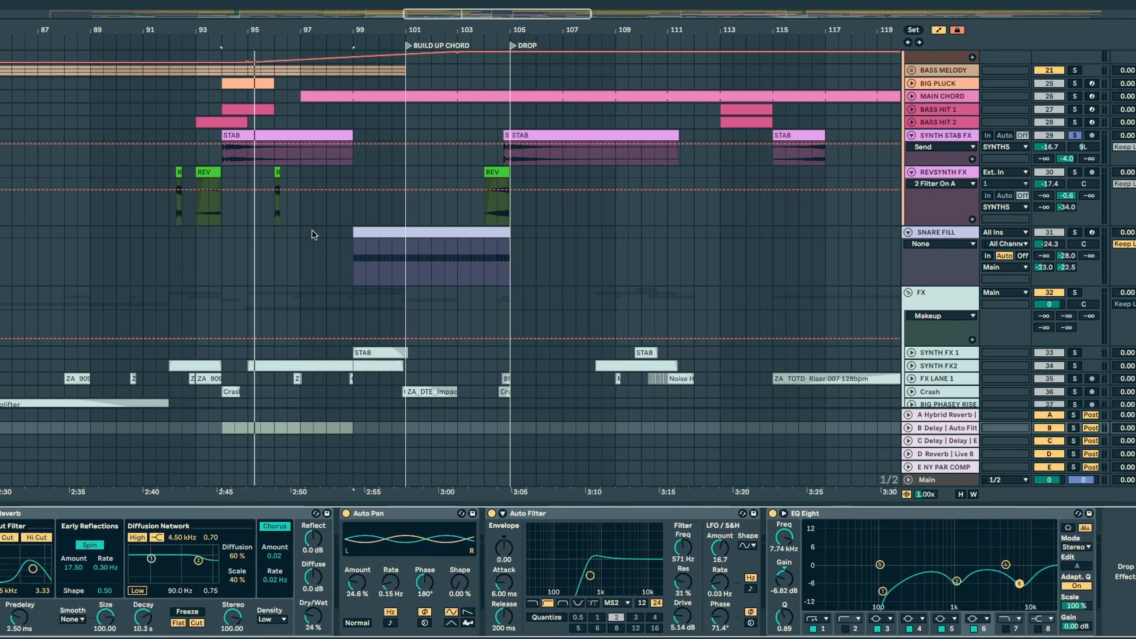
Step: Make the SYNTH STAB FX track taller and reopen the sample view of its STAB clip at bar 94
{"action": "left_click", "coordinate": [247, 138]}
{"action": "left_click_drag", "start_coordinate": [950, 165], "coordinate": [944, 211]}
{"action": "key", "text": "shift+Tab"}
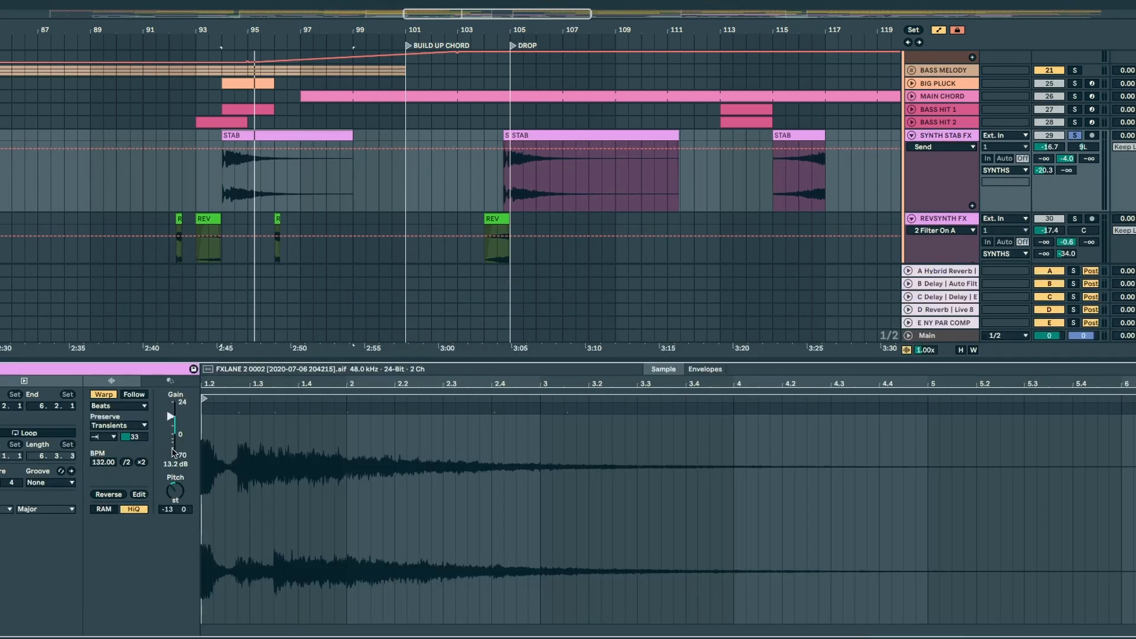
Step: Try the STAB clip with send B off and its transient envelope at 100, and play it to compare against the original settings
{"action": "double_click", "coordinate": [1066, 158]}
{"action": "double_click", "coordinate": [134, 438]}
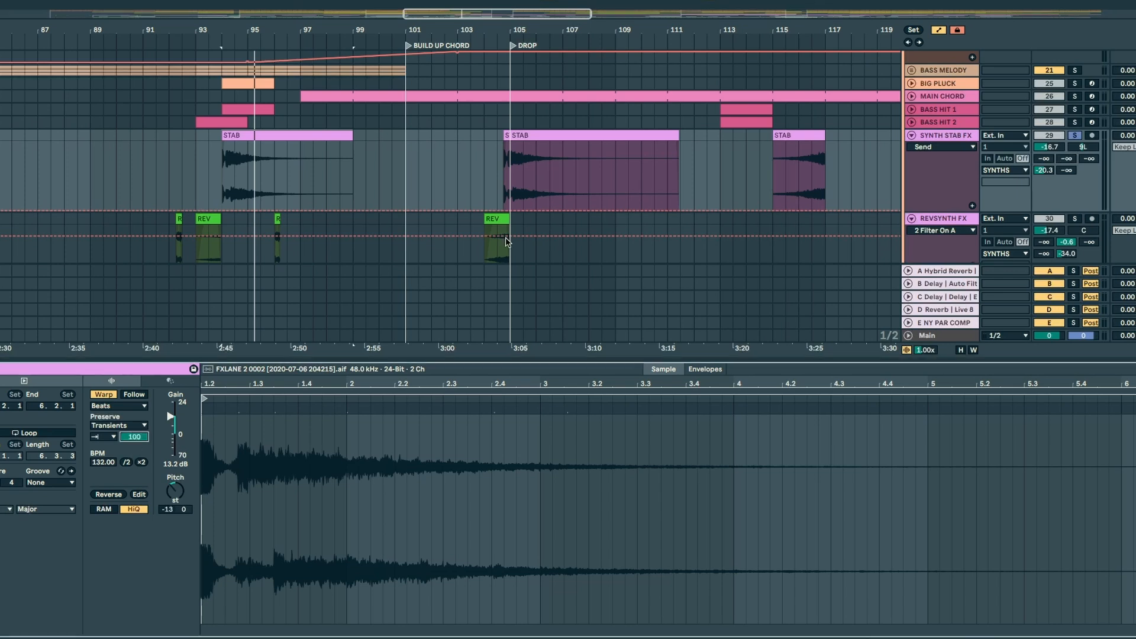
{"action": "left_click", "coordinate": [285, 158]}
{"action": "key", "text": "space"}
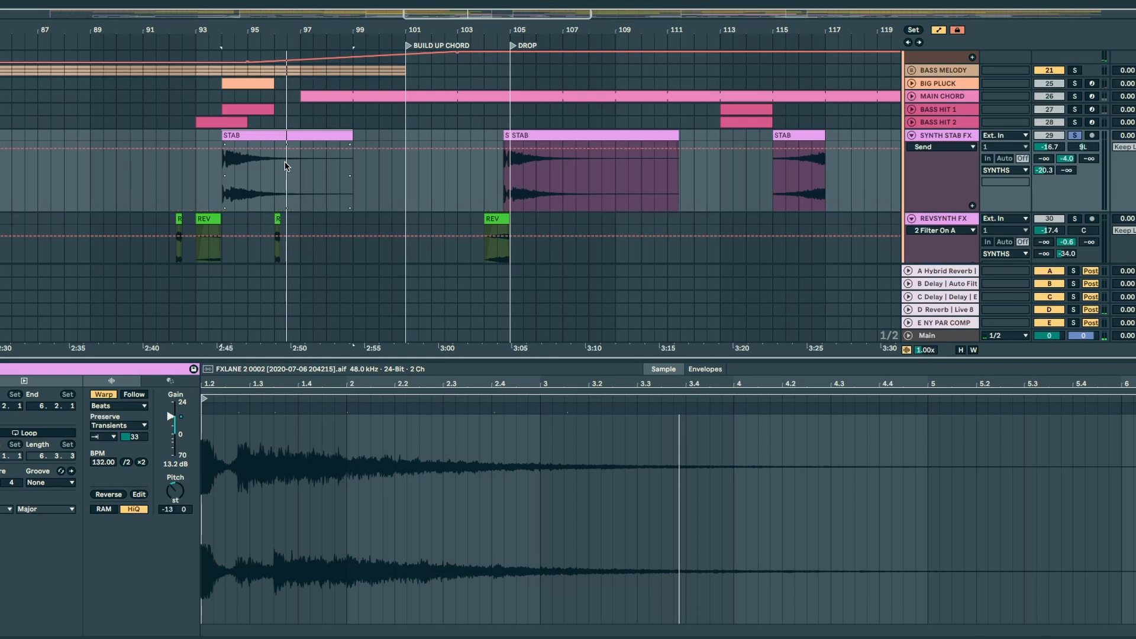
{"action": "key", "text": "space"}
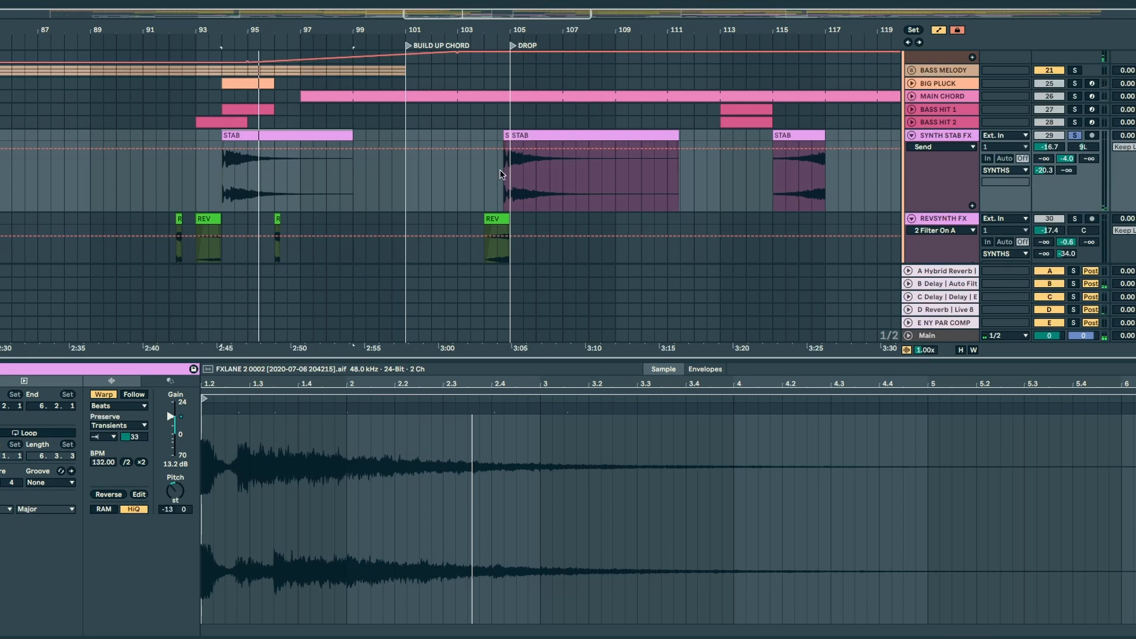
Step: Solo REVSYNTH FX and play the reversed REV clip just before the drop with its sample view open
{"action": "scroll", "coordinate": [490, 177], "scroll_direction": "down", "scroll_amount": 4}
{"action": "left_click", "coordinate": [490, 66]}
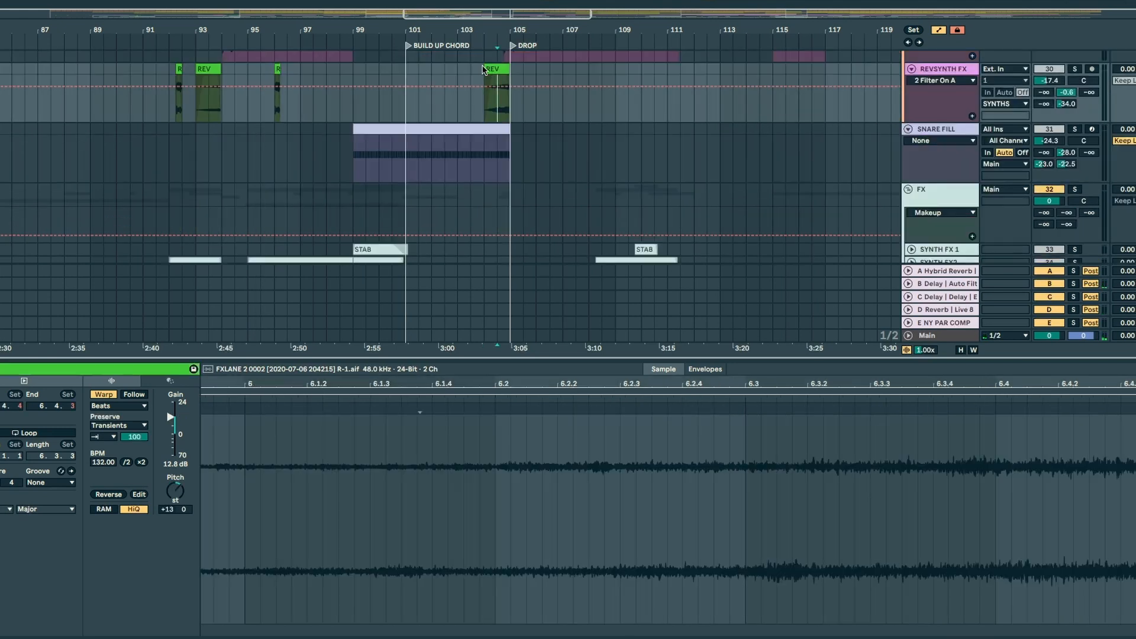
{"action": "key", "text": "space"}
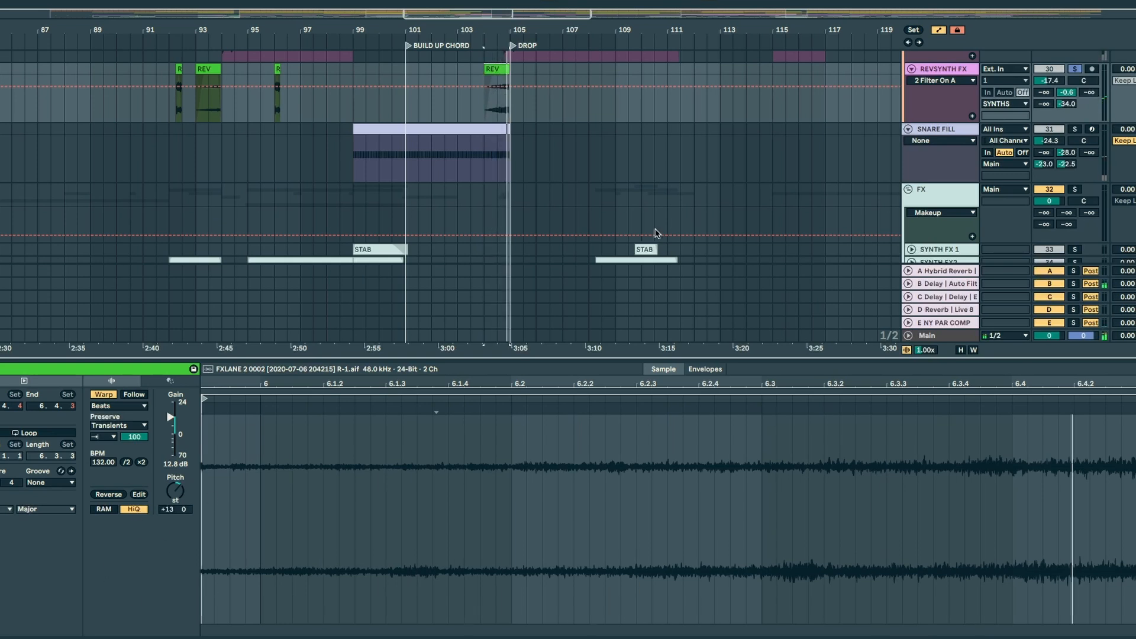
Step: Solo SNARE FILL, examine the notes and rising velocities in its MIDI clip, and play the end of the fill before the drop
{"action": "left_click", "coordinate": [407, 128]}
{"action": "left_click", "coordinate": [403, 156]}
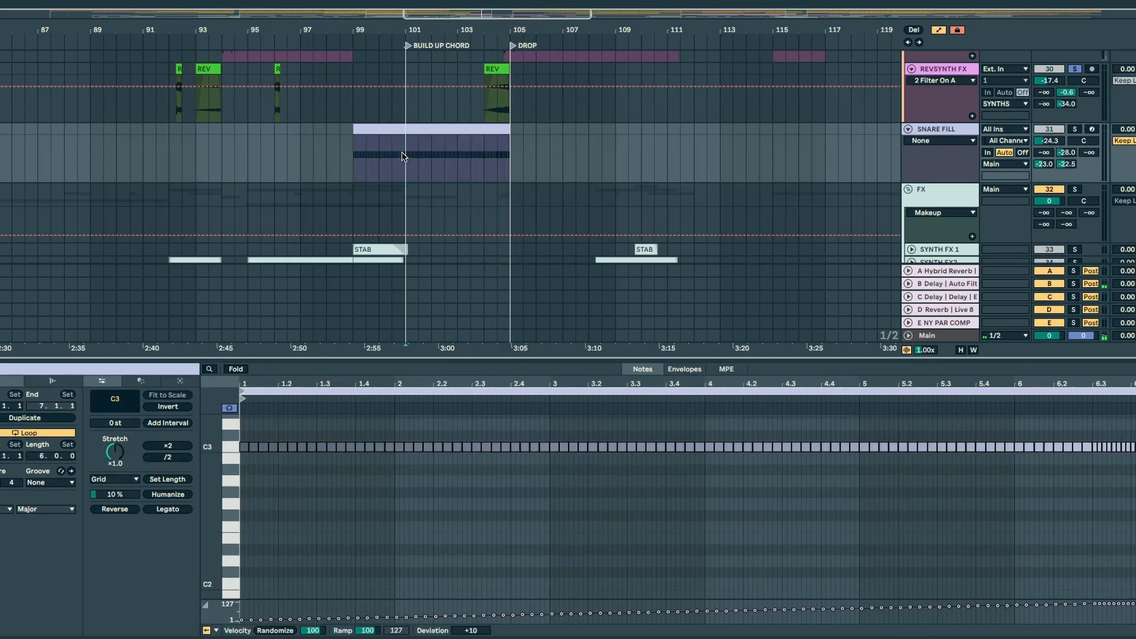
{"action": "left_click", "coordinate": [1070, 130]}
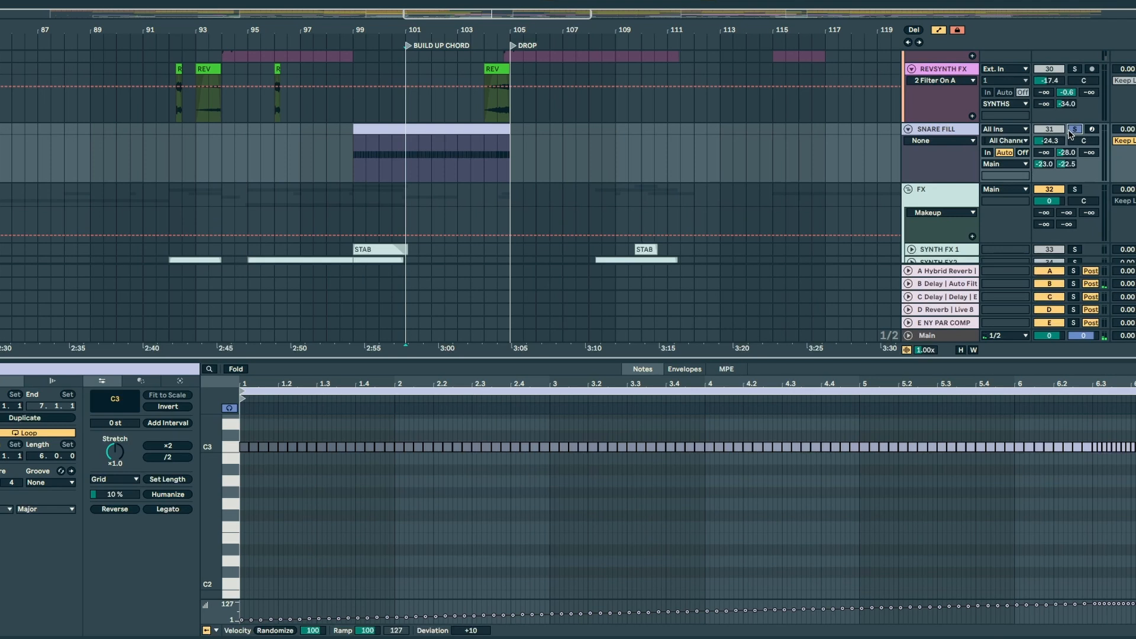
{"action": "left_click", "coordinate": [367, 128]}
{"action": "mouse_move", "coordinate": [244, 466]}
{"action": "left_mouse_down"}
{"action": "mouse_move", "coordinate": [664, 487]}
{"action": "mouse_move", "coordinate": [1102, 485]}
{"action": "left_mouse_up"}
{"action": "mouse_move", "coordinate": [1092, 485]}
{"action": "left_mouse_down"}
{"action": "mouse_move", "coordinate": [1135, 460]}
{"action": "mouse_move", "coordinate": [1135, 441]}
{"action": "left_mouse_up"}
{"action": "key", "text": "space"}
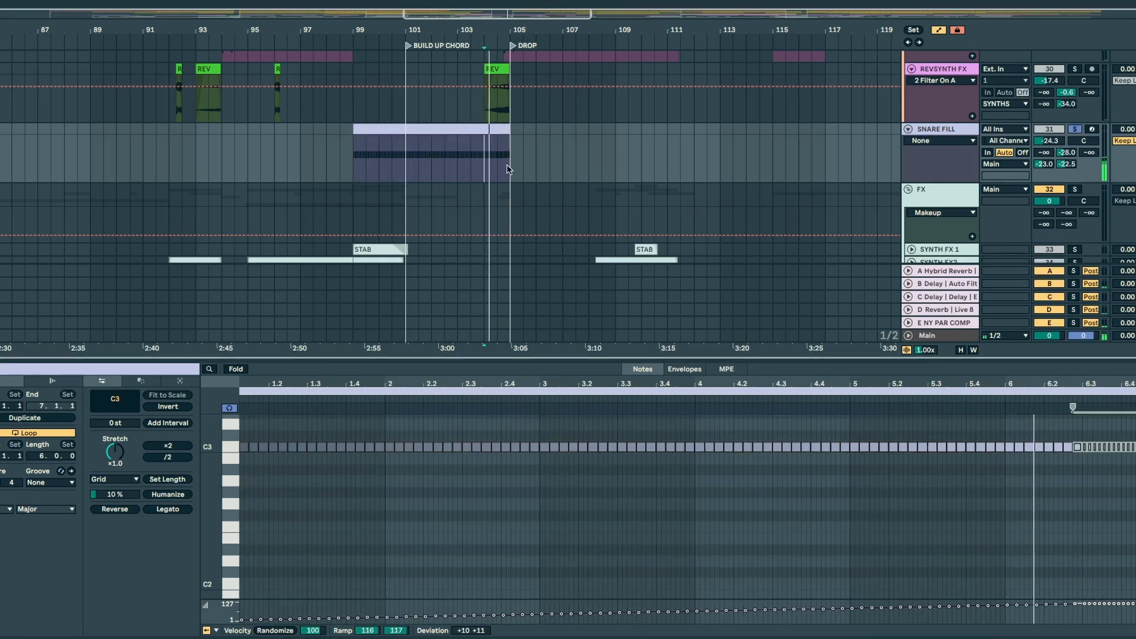
Step: Show SNARE FILL's sampler and Pro-Q 3 devices and highlight the fill's span leading up to the drop
{"action": "key", "text": "shift+Tab"}
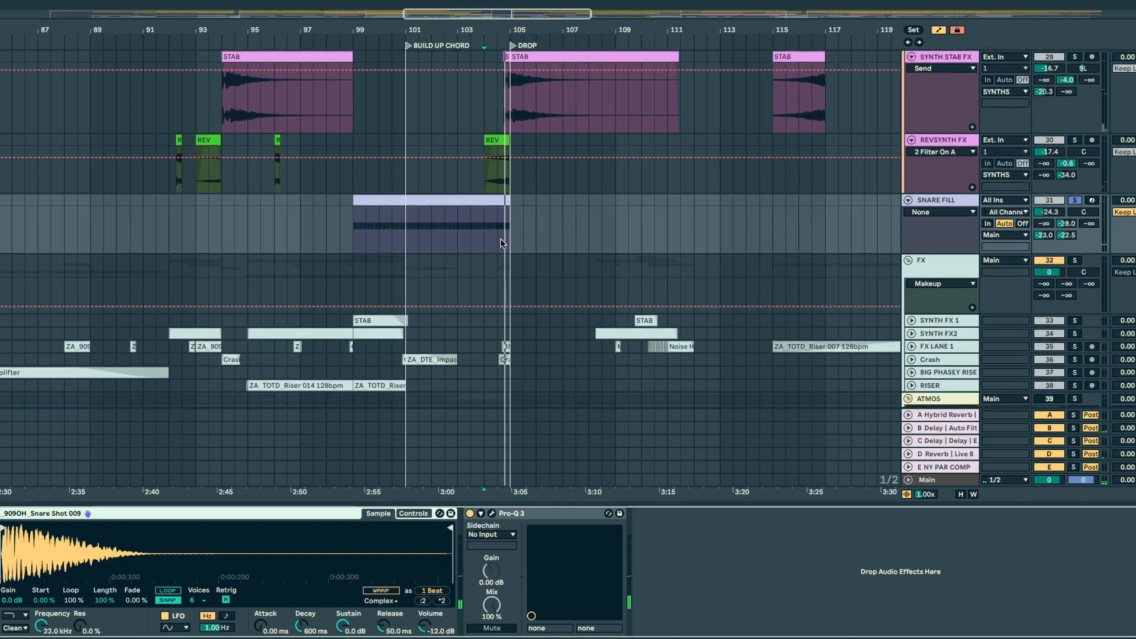
{"action": "left_click_drag", "start_coordinate": [339, 171], "coordinate": [511, 145]}
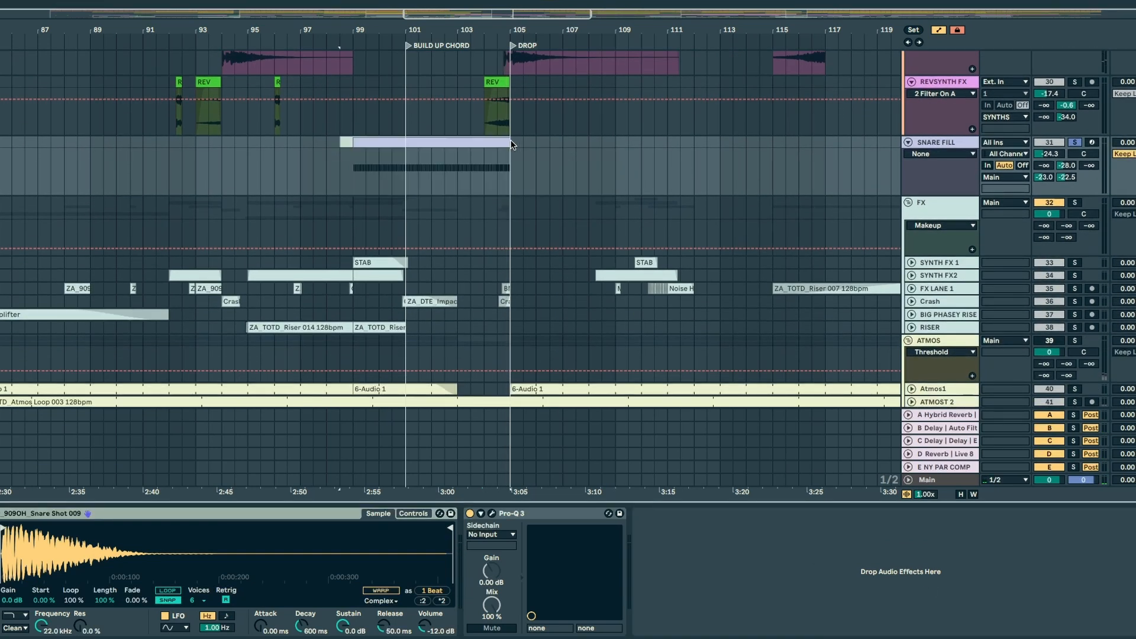
{"action": "left_click", "coordinate": [368, 175]}
Step: Show SYNTH FX 1's devices, then unfold and enlarge the track with the whole breakdown in view
{"action": "scroll", "coordinate": [363, 179], "scroll_direction": "down", "scroll_amount": 1}
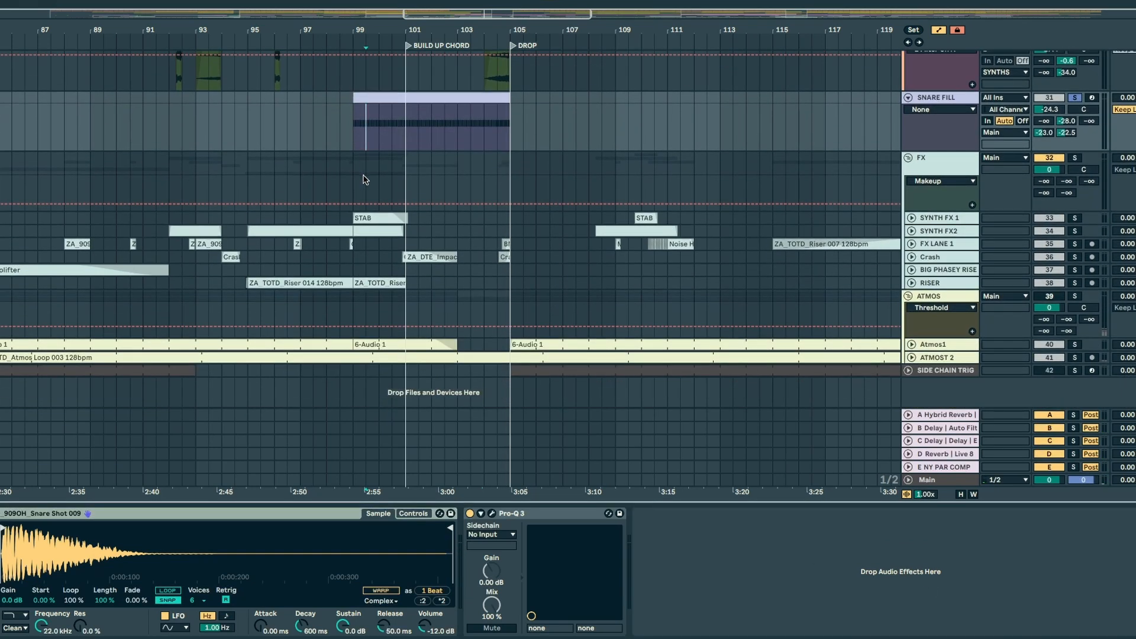
{"action": "left_click", "coordinate": [945, 223]}
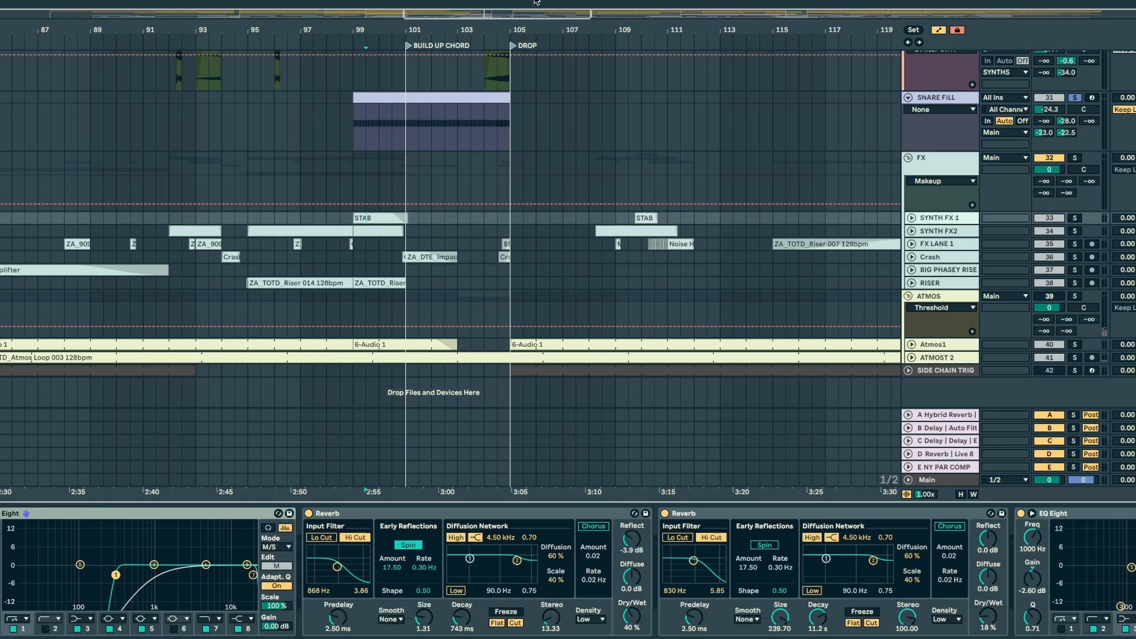
{"action": "left_click_drag", "start_coordinate": [537, 13], "coordinate": [537, 2]}
{"action": "left_click", "coordinate": [912, 218]}
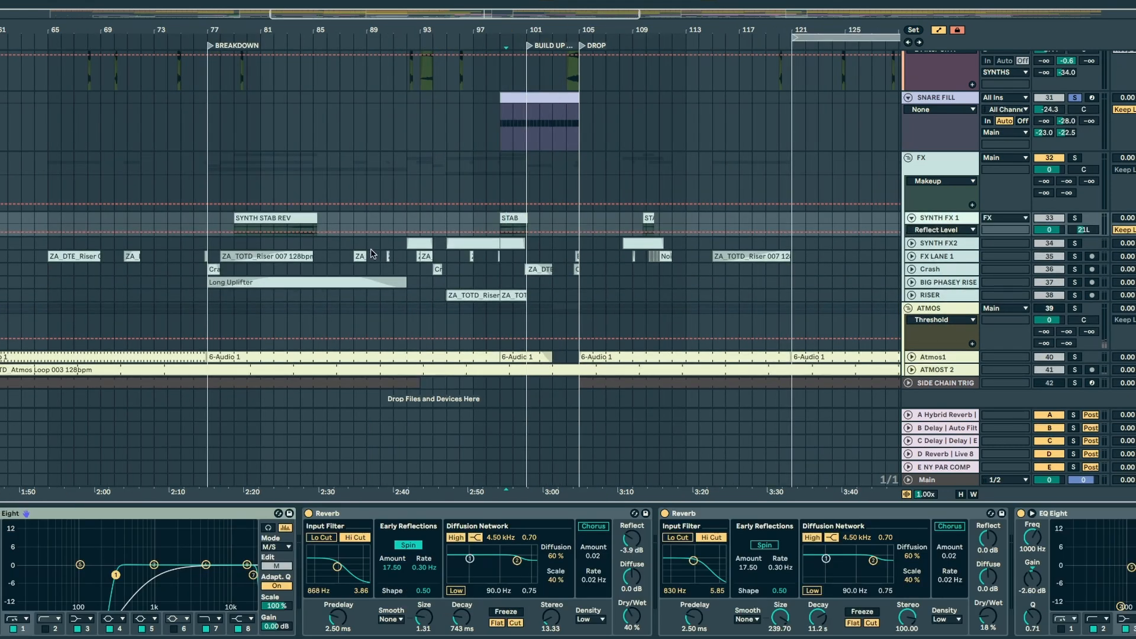
{"action": "left_click_drag", "start_coordinate": [958, 235], "coordinate": [970, 271]}
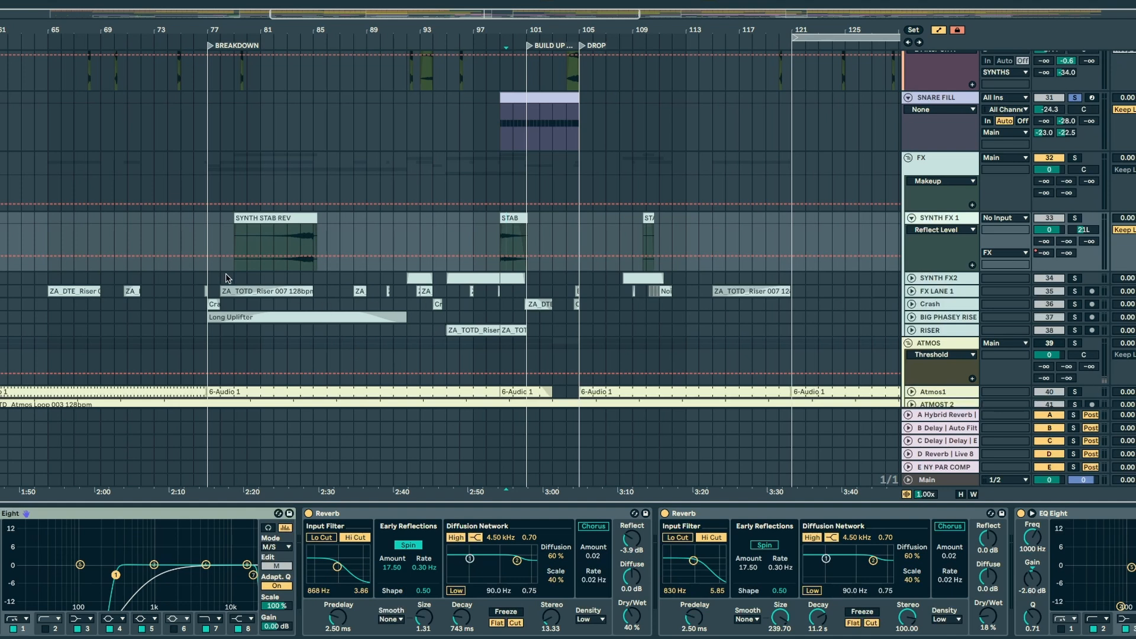
Step: Examine the devices on FX LANE 1, Crash, BIG PHASEY RISE and RISER, and the FX group's Glue Compressor
{"action": "left_click", "coordinate": [281, 290]}
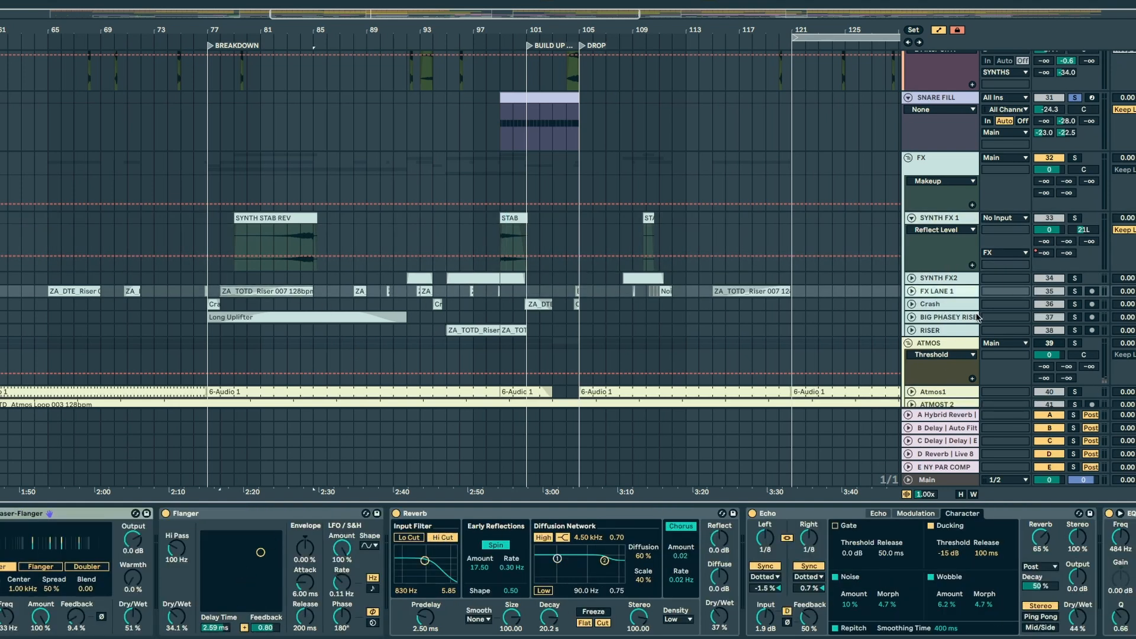
{"action": "left_click", "coordinate": [951, 304]}
{"action": "left_click", "coordinate": [951, 317]}
{"action": "left_click", "coordinate": [951, 332]}
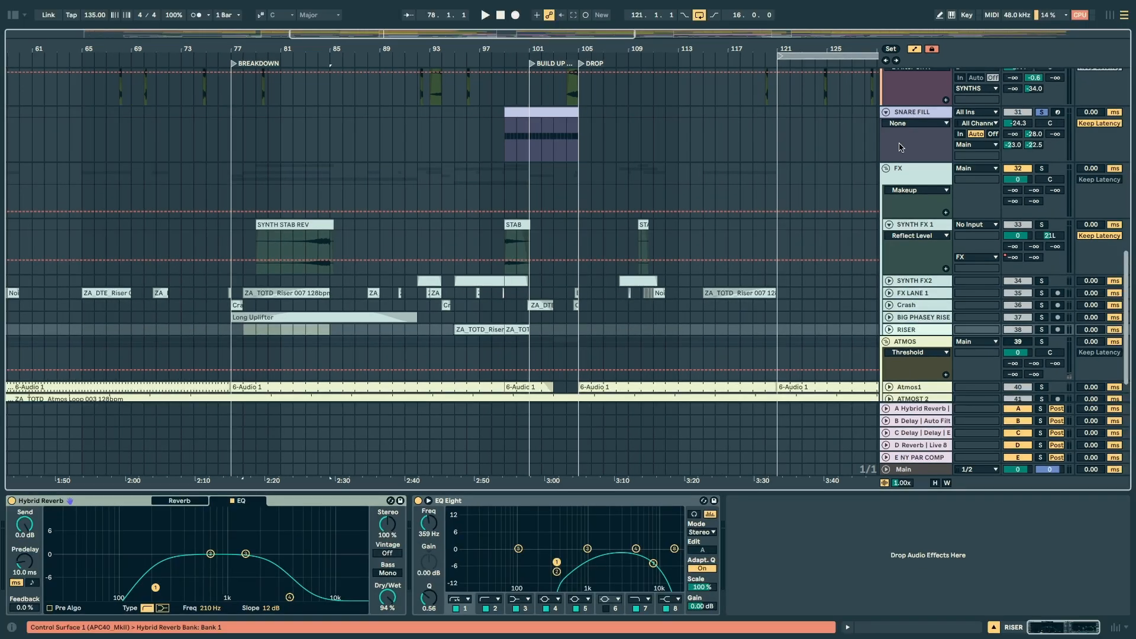
{"action": "left_click", "coordinate": [909, 170]}
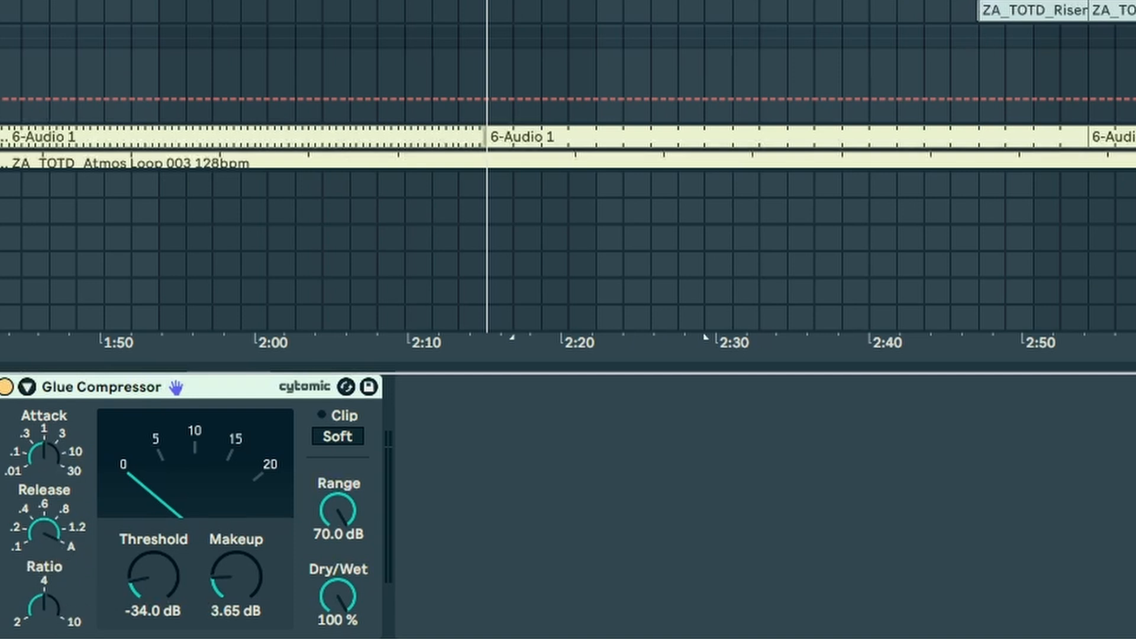
Step: Solo and play the ATMOS group from the breakdown with its effects shown, and unfold the Atmos1 track
{"action": "left_click", "coordinate": [912, 297]}
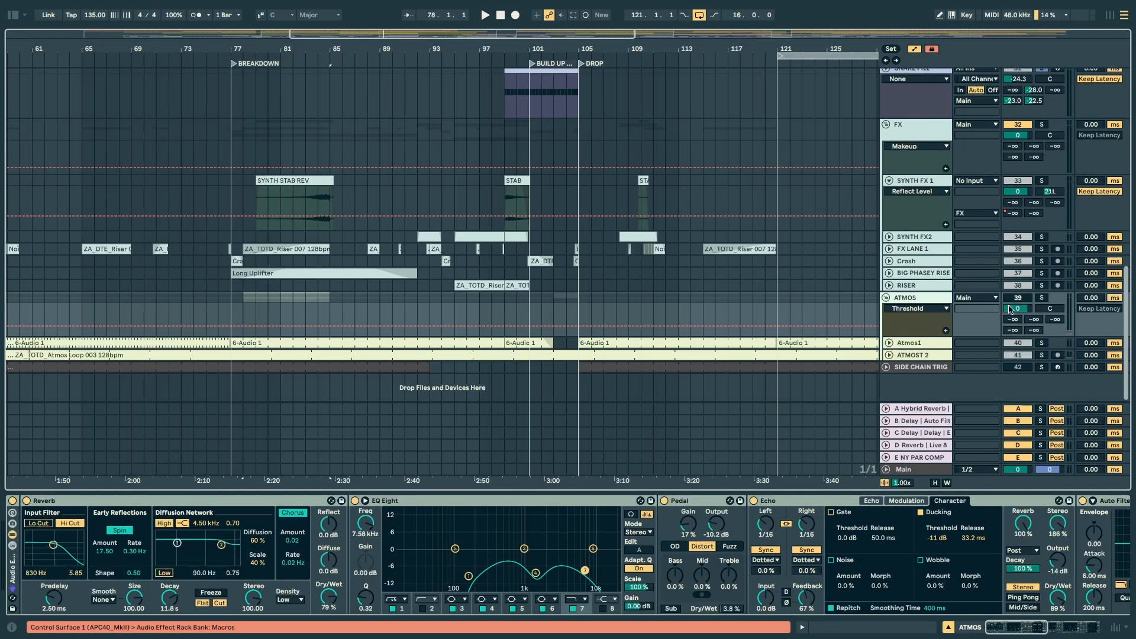
{"action": "left_click", "coordinate": [1041, 298]}
{"action": "key", "text": "space"}
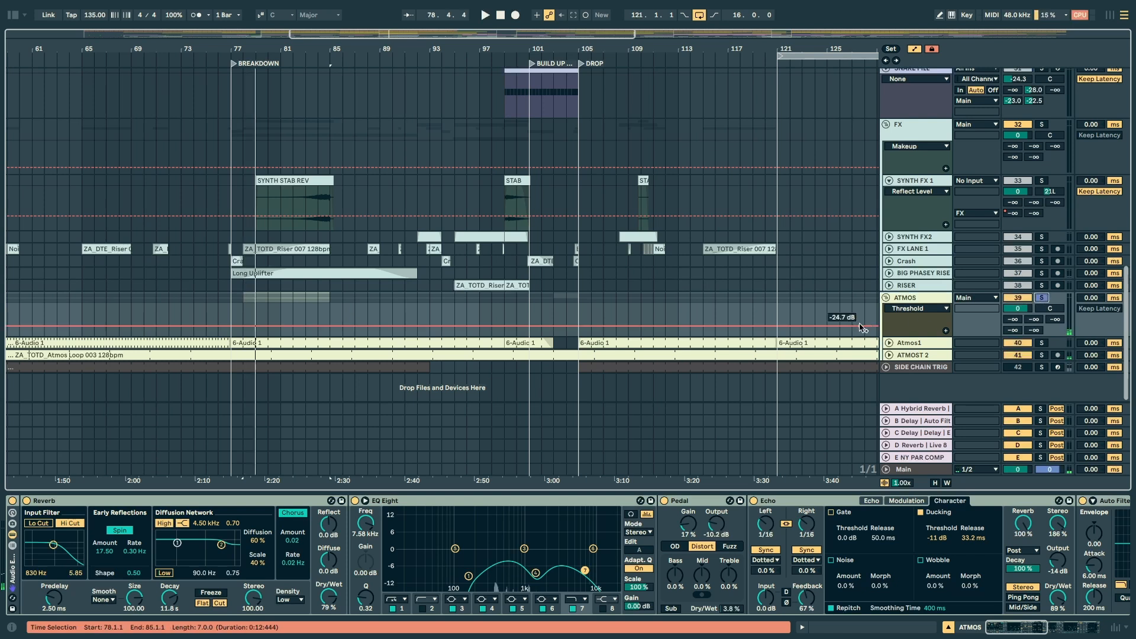
{"action": "left_click", "coordinate": [889, 343]}
{"action": "scroll", "coordinate": [308, 331], "scroll_direction": "down", "scroll_amount": 3}
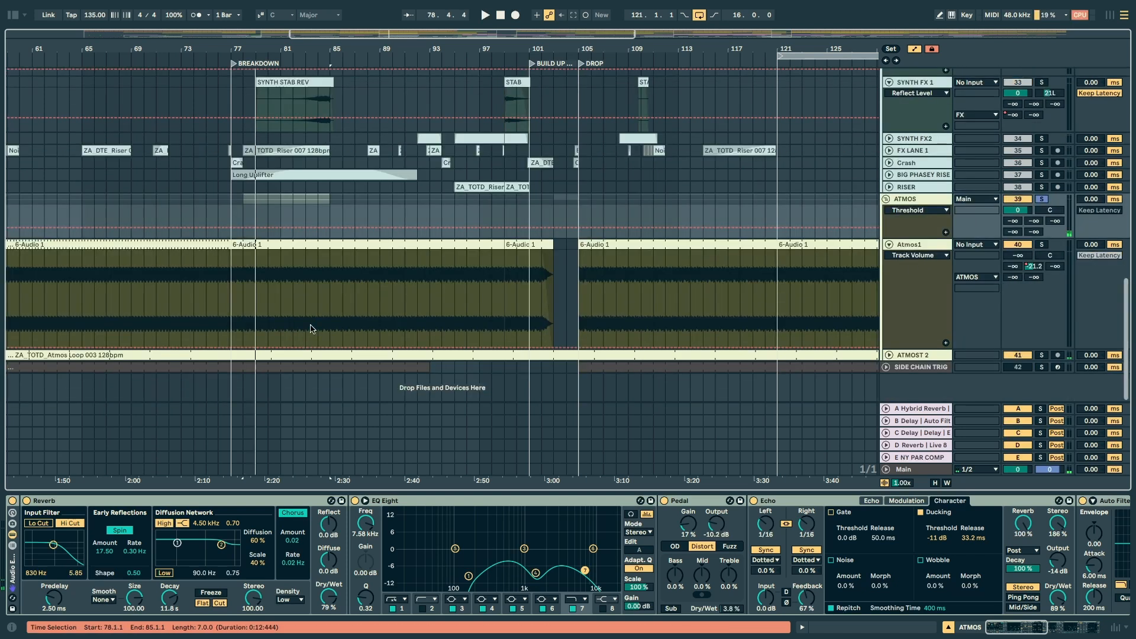
Step: Examine the EQ Eight and Echo devices on the ATMOS group and unsolo the group
{"action": "left_click", "coordinate": [497, 500]}
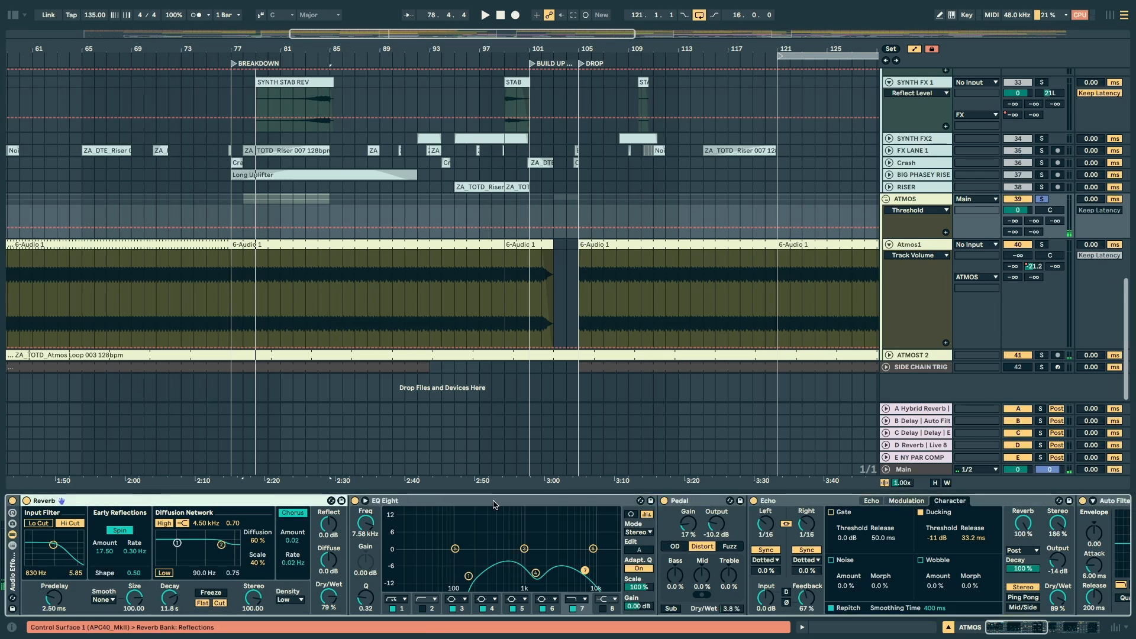
{"action": "left_click", "coordinate": [815, 503]}
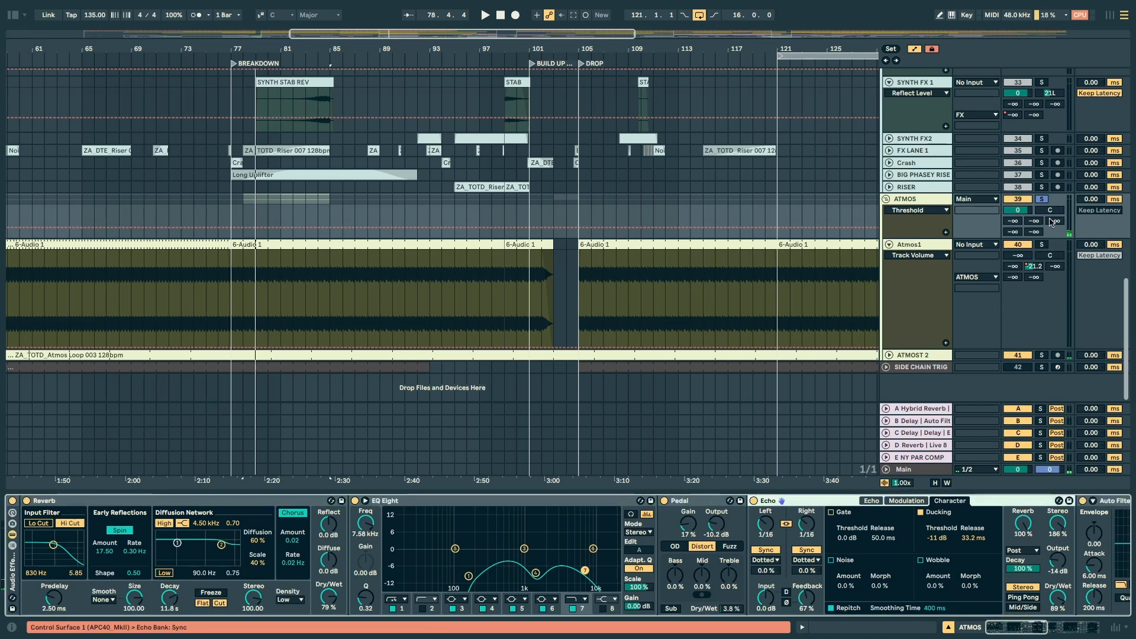
{"action": "left_click", "coordinate": [1044, 198]}
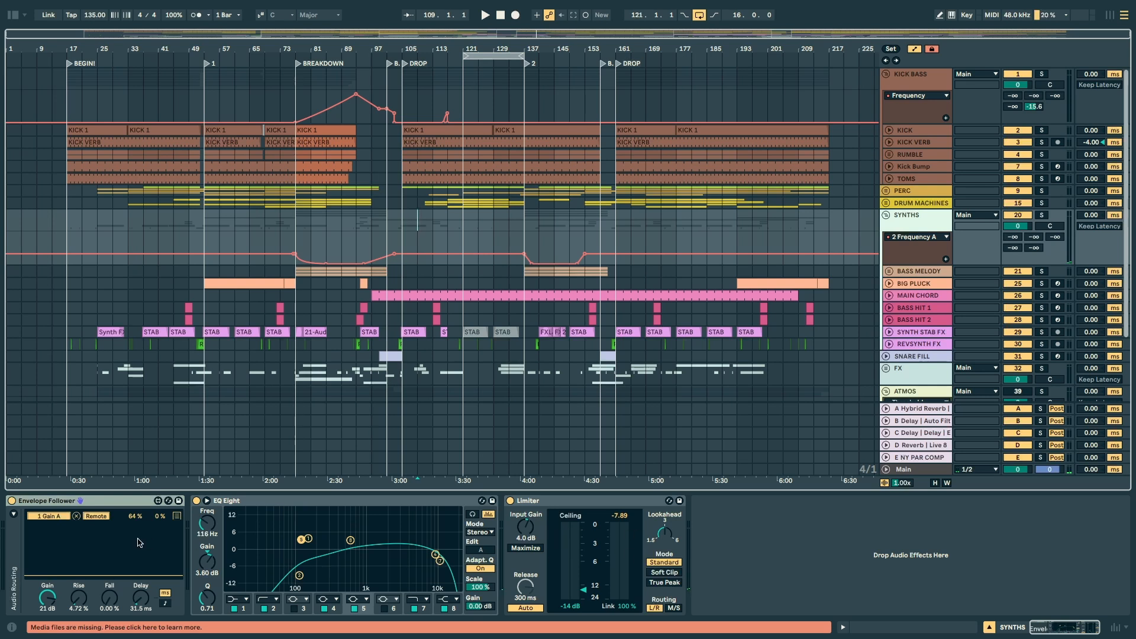
Step: Show the SYNTHS group's Envelope Follower and play the drop to examine how it modulates the EQ Eight
{"action": "left_click", "coordinate": [47, 501]}
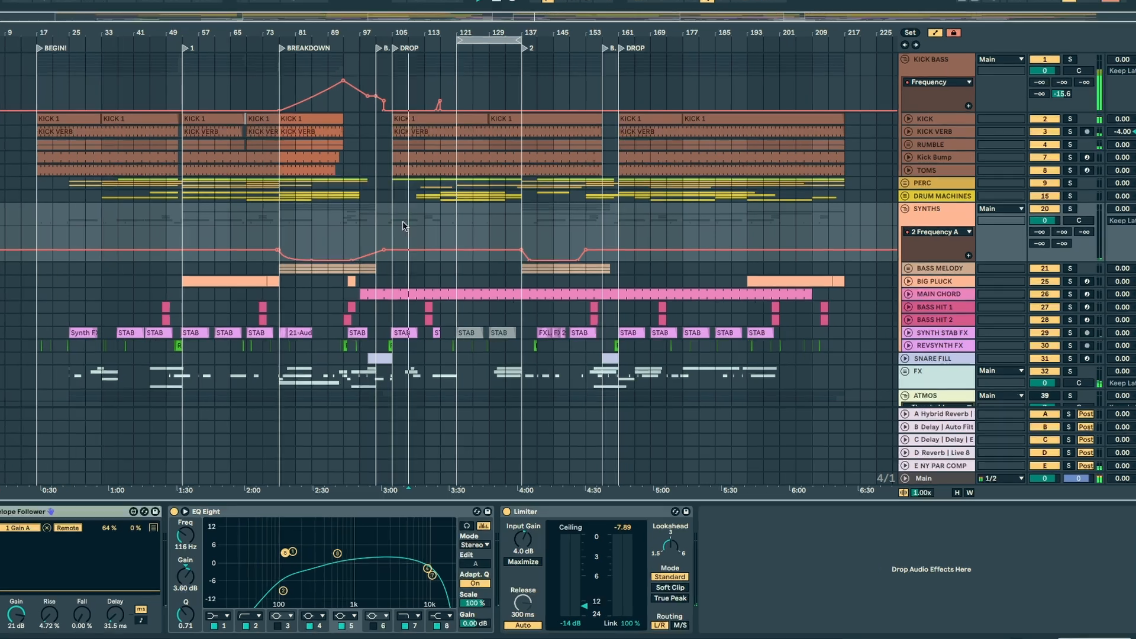
{"action": "key", "text": "space"}
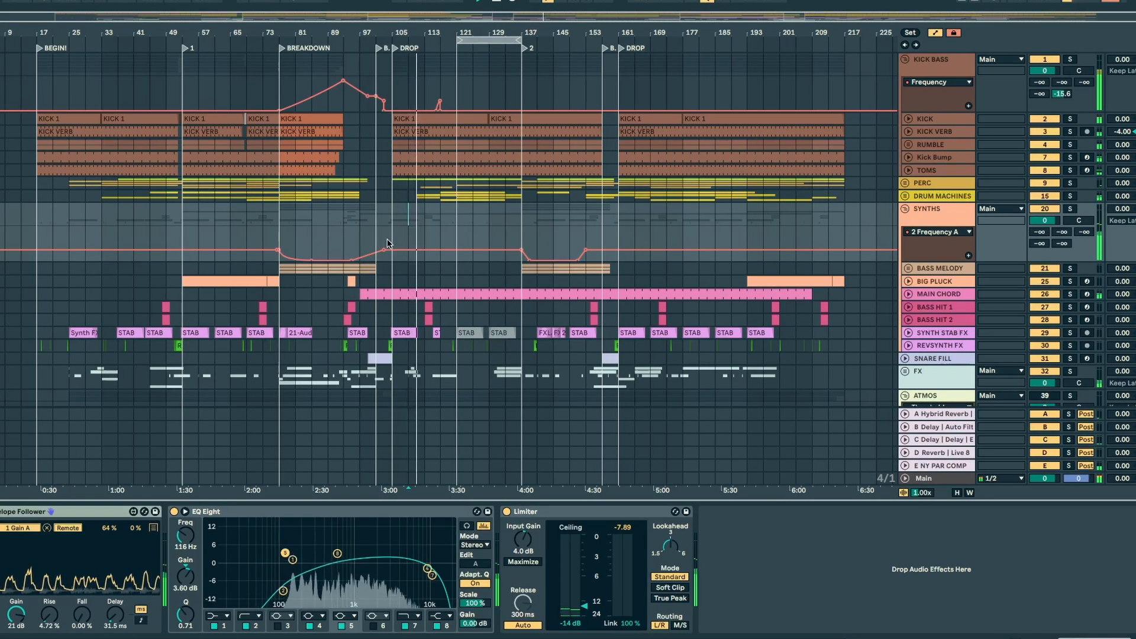
{"action": "mouse_move", "coordinate": [385, 245]}
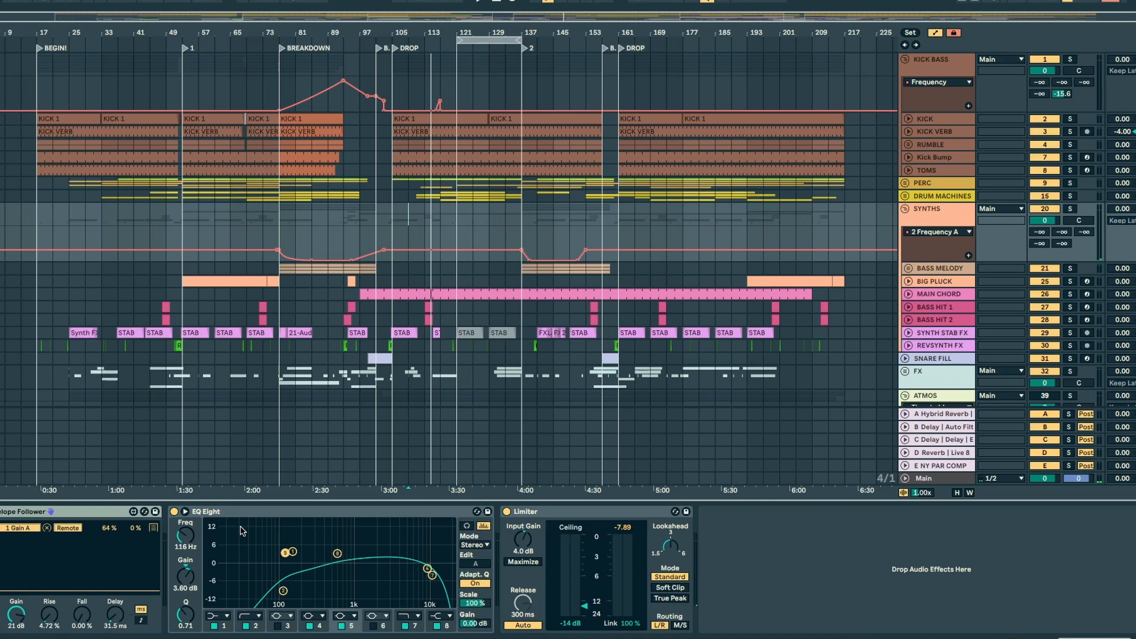
{"action": "left_click", "coordinate": [407, 208]}
{"action": "key", "text": "space"}
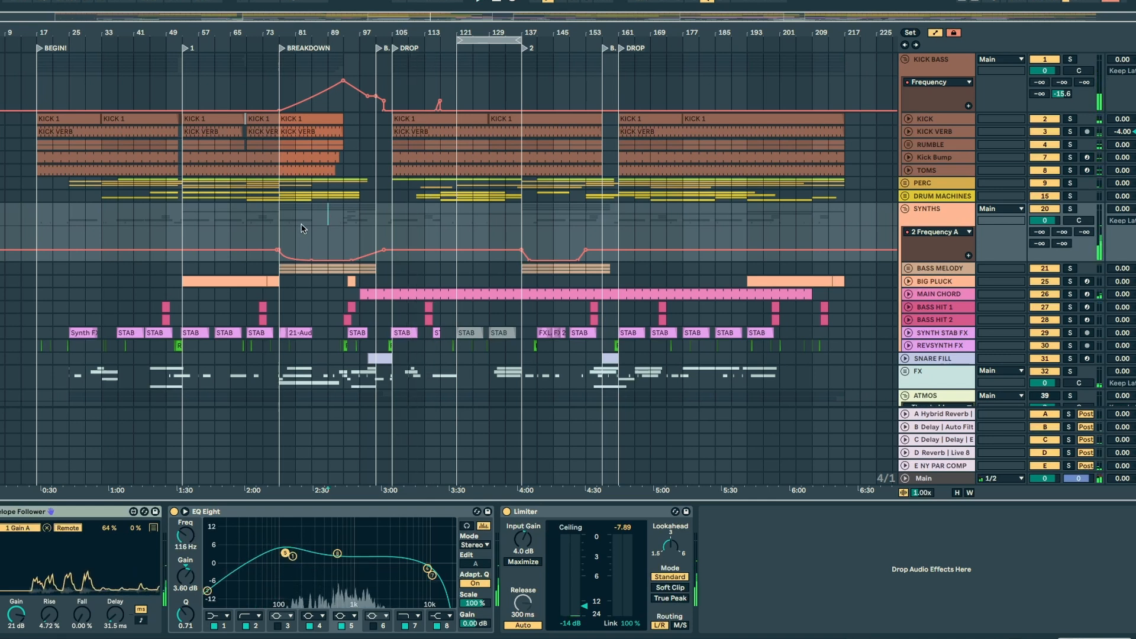
Step: Play the breakdown to examine the SYNTHS group's EQ Eight frequency automation together with the Envelope Follower
{"action": "left_click_drag", "start_coordinate": [299, 225], "coordinate": [329, 226]}
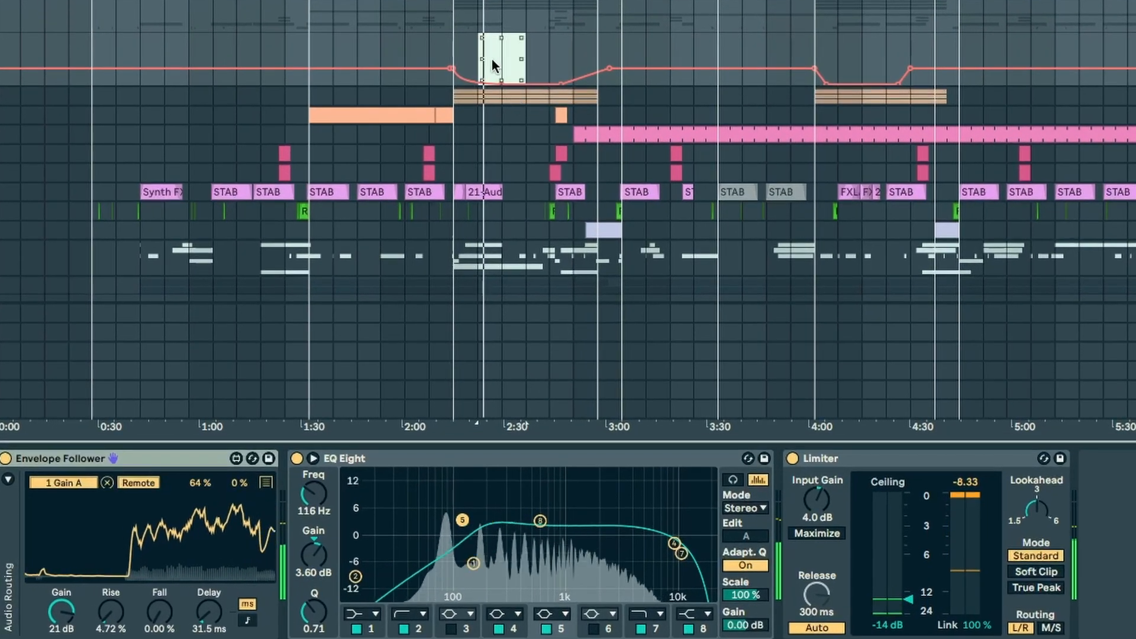
{"action": "left_click", "coordinate": [333, 246]}
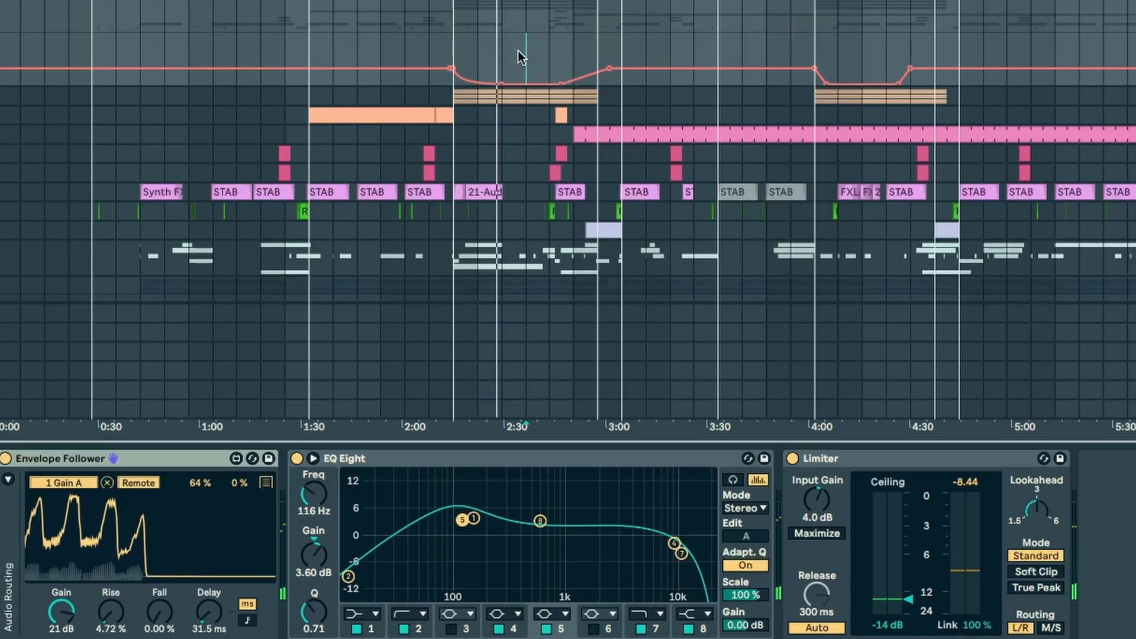
{"action": "key", "text": "space"}
{"action": "key", "text": "space"}
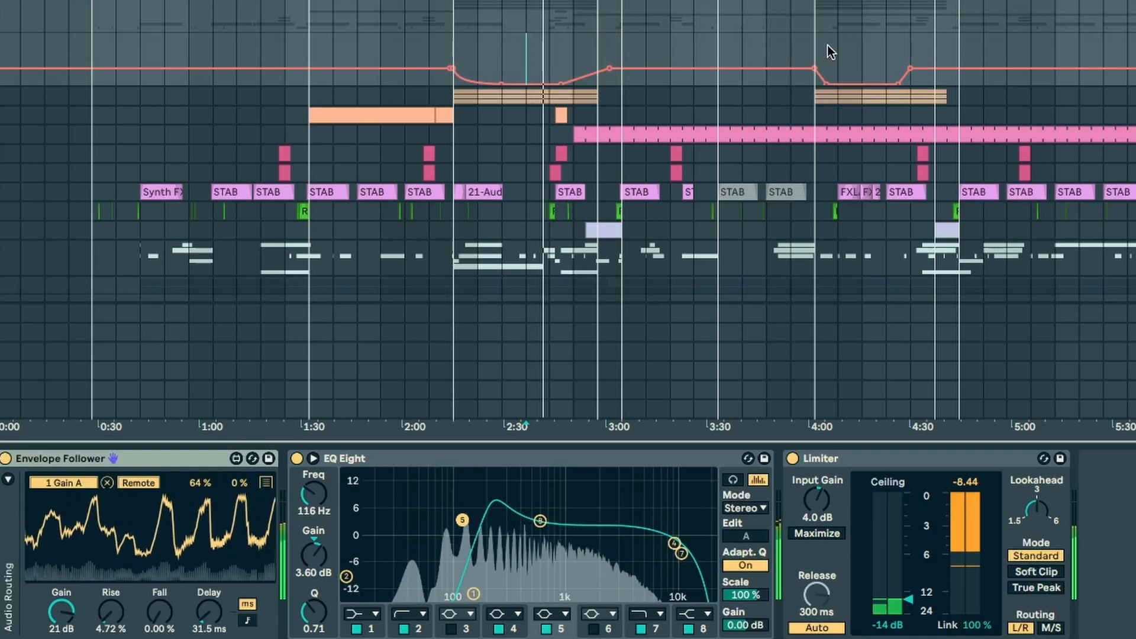
Step: Play the second break and the section after the first drop to compare the SYNTHS group's EQ curve and automation
{"action": "left_click", "coordinate": [863, 24]}
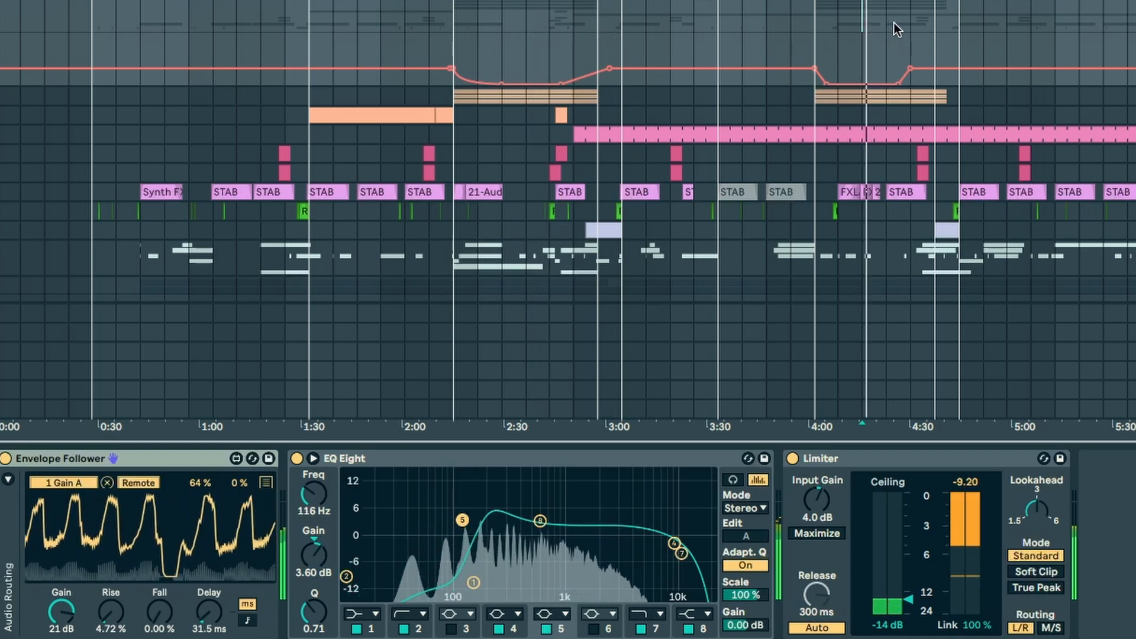
{"action": "left_click", "coordinate": [893, 22]}
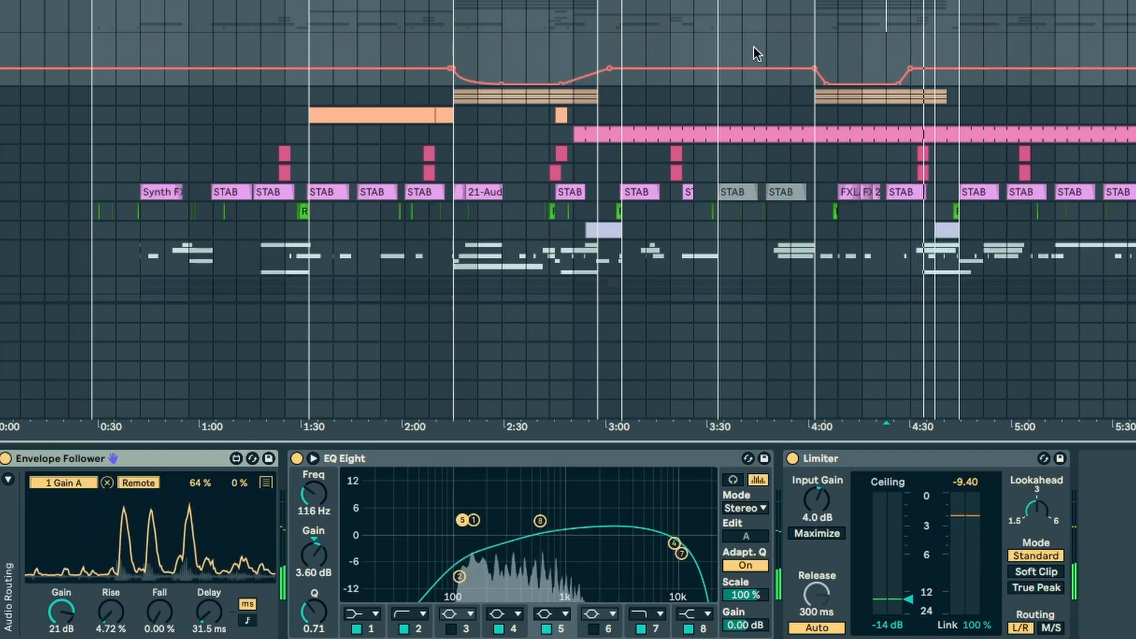
{"action": "left_click", "coordinate": [646, 38]}
{"action": "key", "text": "space"}
{"action": "key", "text": "space"}
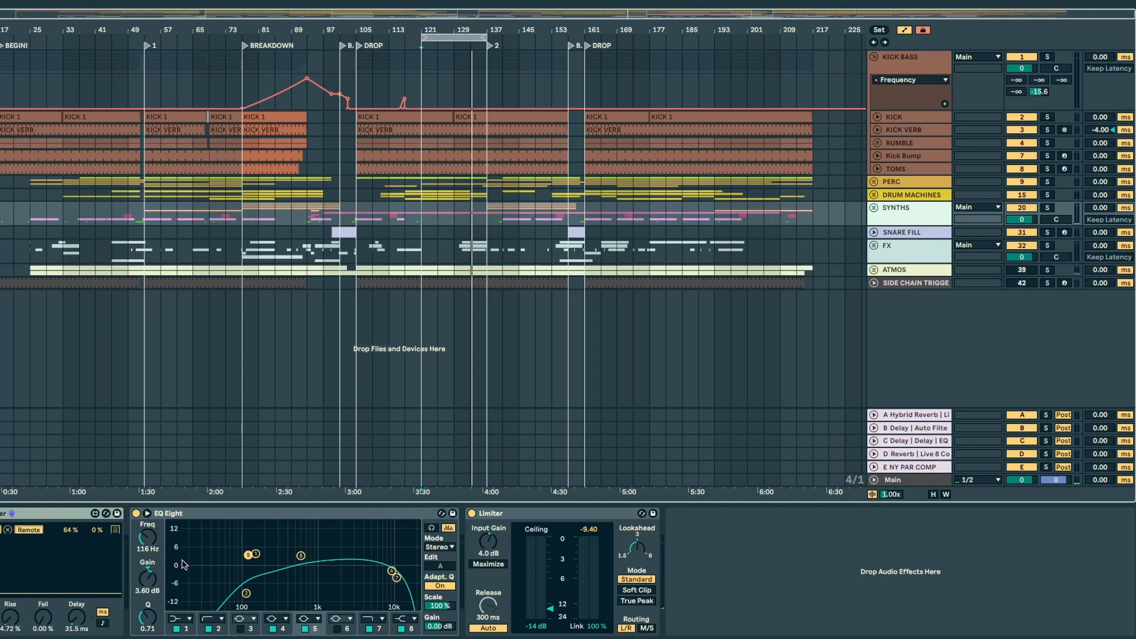
Step: Examine the low-end filter bands of the EQ Eight on the SYNTHS group
{"action": "left_click", "coordinate": [210, 566]}
{"action": "left_click_drag", "start_coordinate": [250, 577], "coordinate": [254, 569]}
{"action": "left_click", "coordinate": [912, 215]}
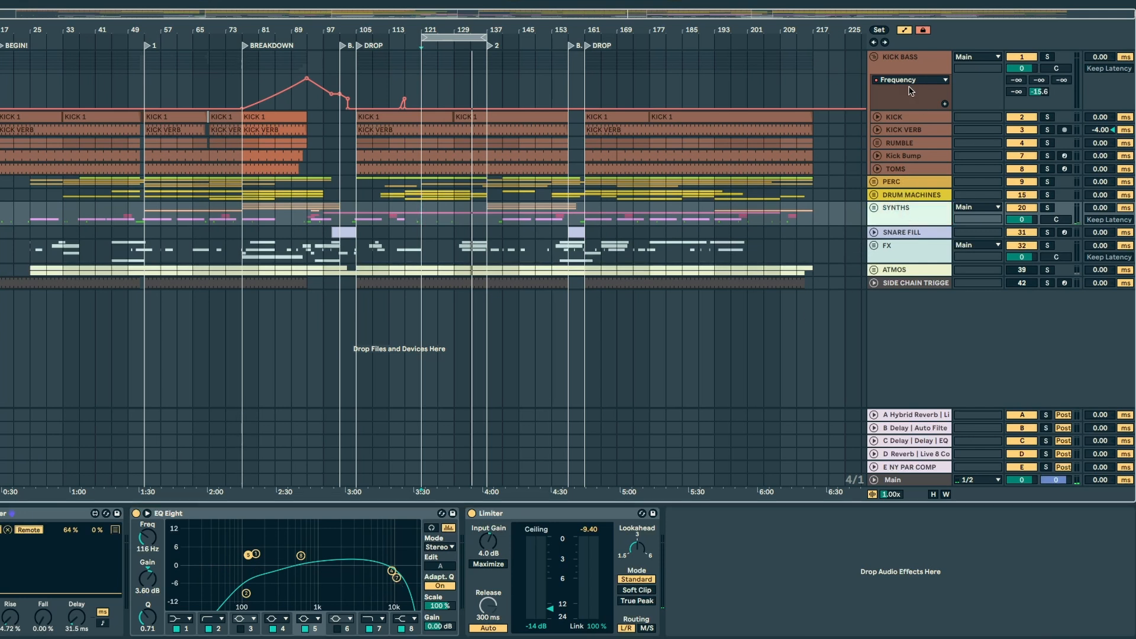
Step: Step through the device chains of KICK BASS, PERC, DRUM MACHINES, SYNTHS, SNARE FILL and FX
{"action": "left_click", "coordinate": [911, 61]}
{"action": "left_click", "coordinate": [914, 182]}
{"action": "left_click", "coordinate": [914, 196]}
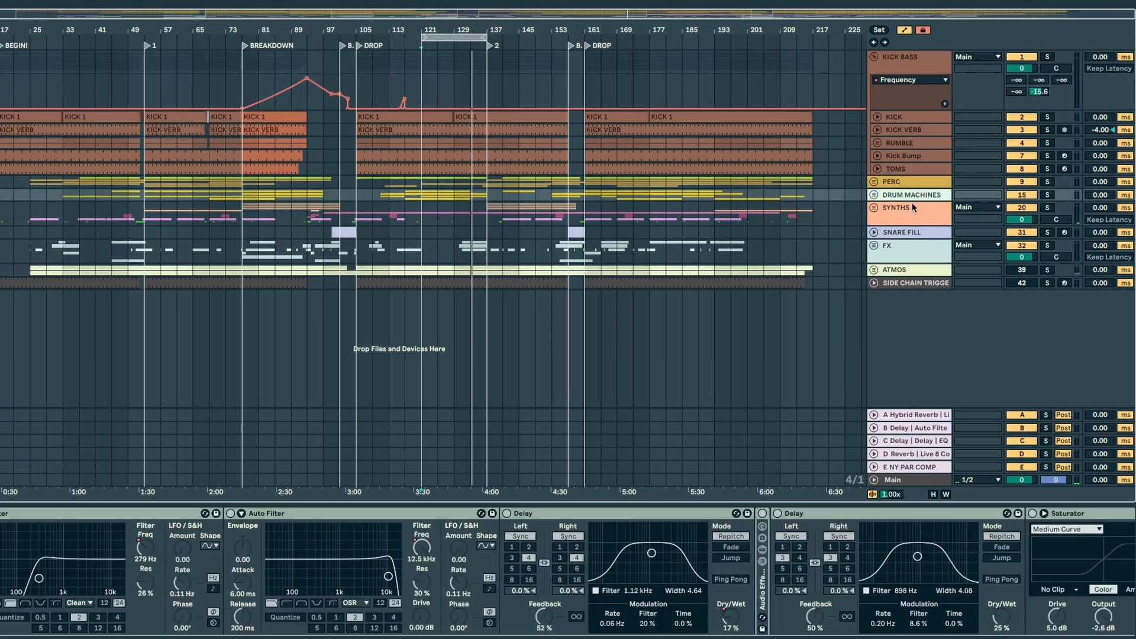
{"action": "left_click", "coordinate": [914, 214]}
{"action": "left_click", "coordinate": [914, 232]}
{"action": "left_click", "coordinate": [914, 254]}
Step: Examine the limiters that close the KICK BASS, PERC and SYNTHS group chains
{"action": "left_click", "coordinate": [904, 65]}
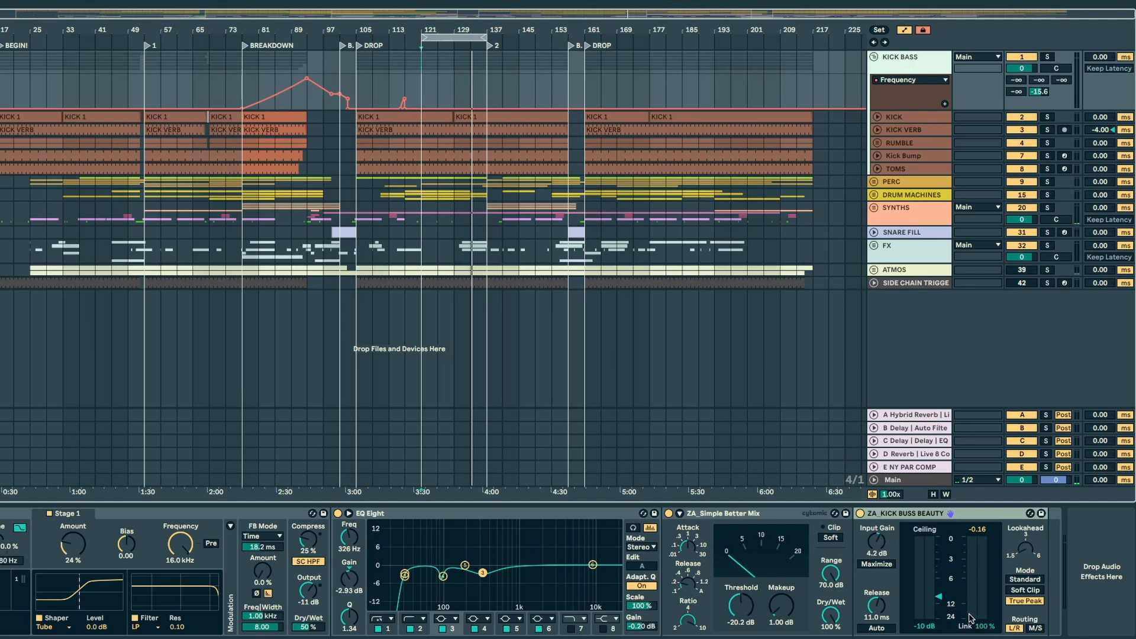
{"action": "left_click", "coordinate": [891, 515]}
{"action": "left_click", "coordinate": [910, 179]}
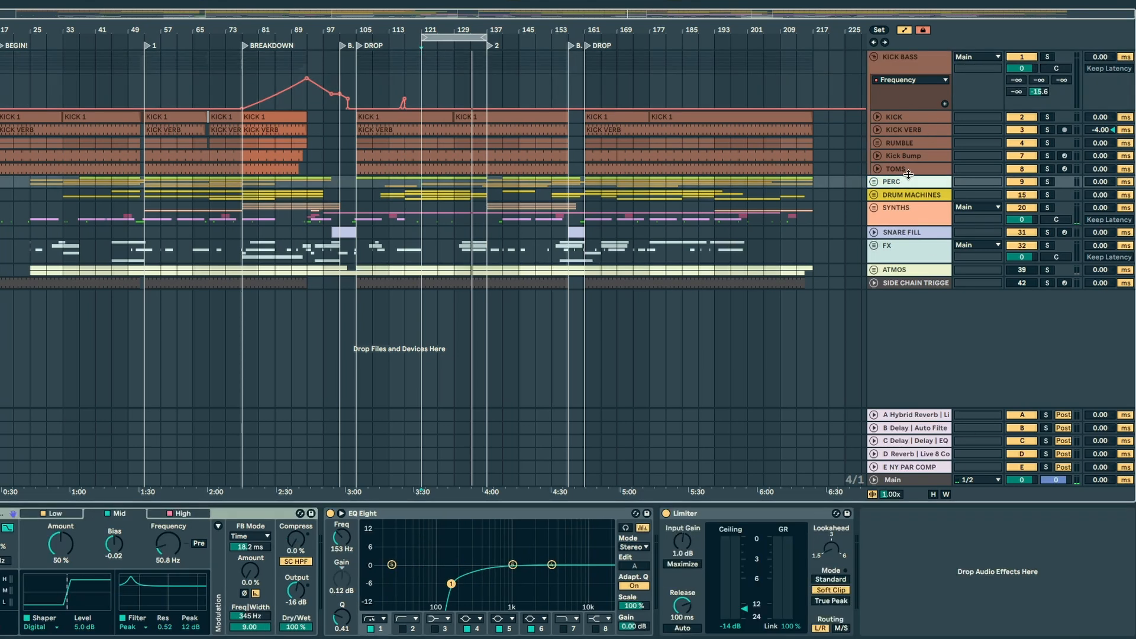
{"action": "left_click", "coordinate": [910, 205]}
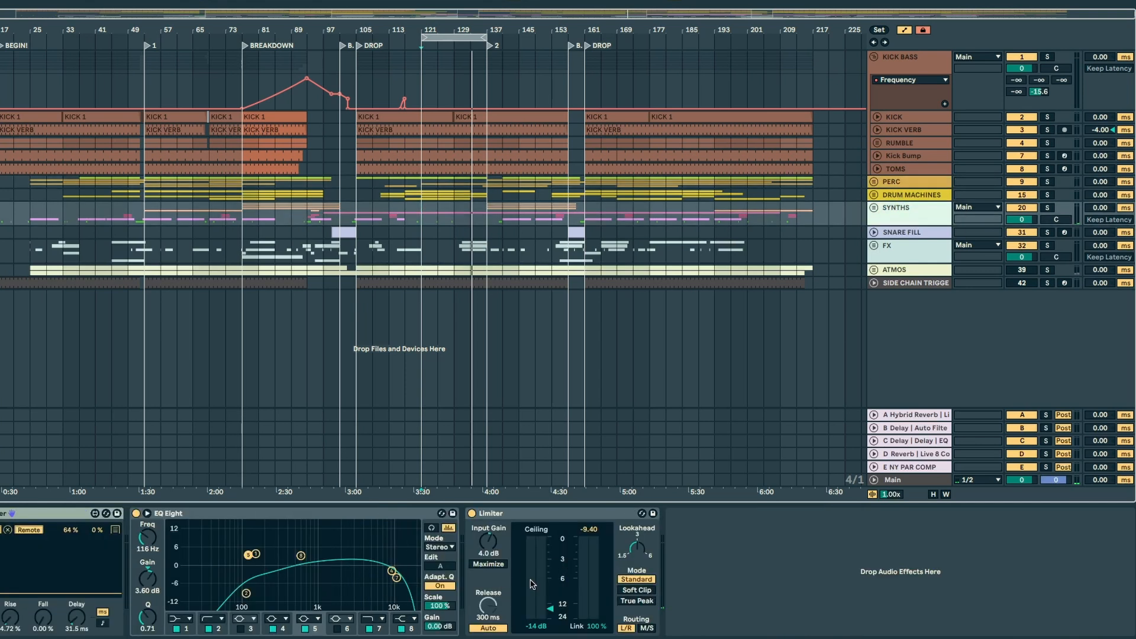
Step: Examine the devices on DRUM MACHINES, FX, SNARE FILL and ATMOS, and return to the KICK BASS chain
{"action": "left_click", "coordinate": [914, 194]}
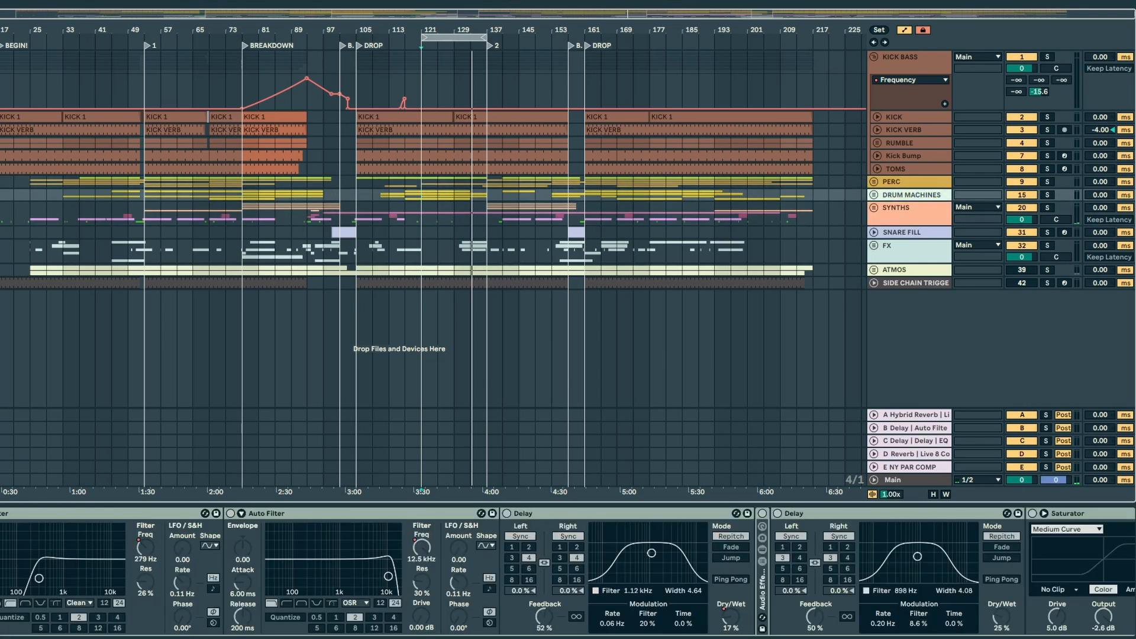
{"action": "left_click", "coordinate": [905, 234]}
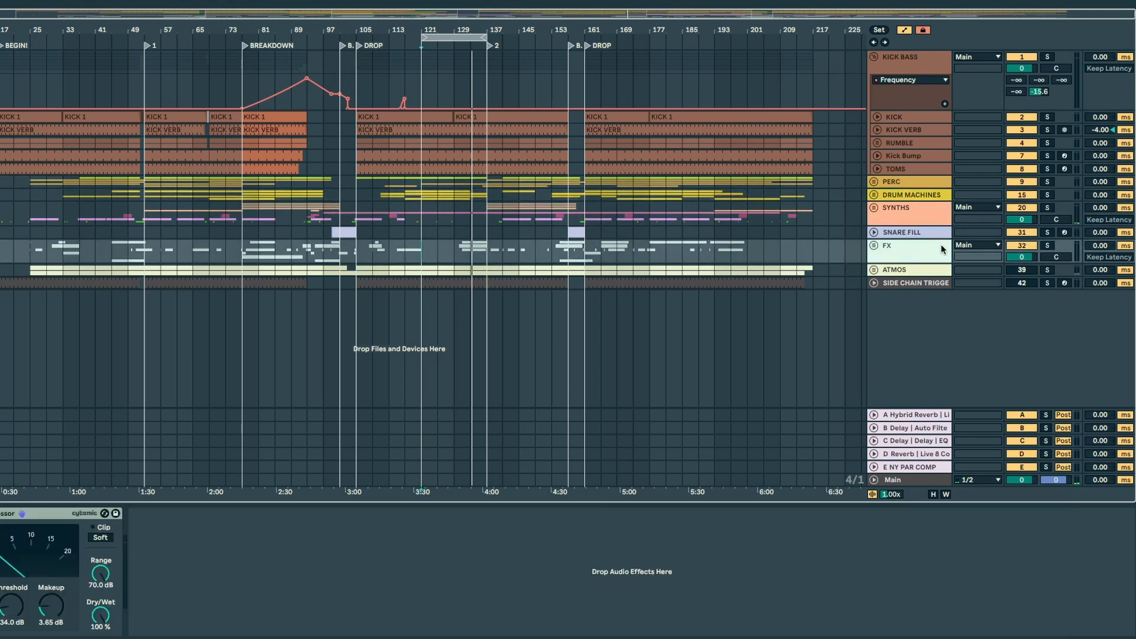
{"action": "left_click", "coordinate": [915, 234]}
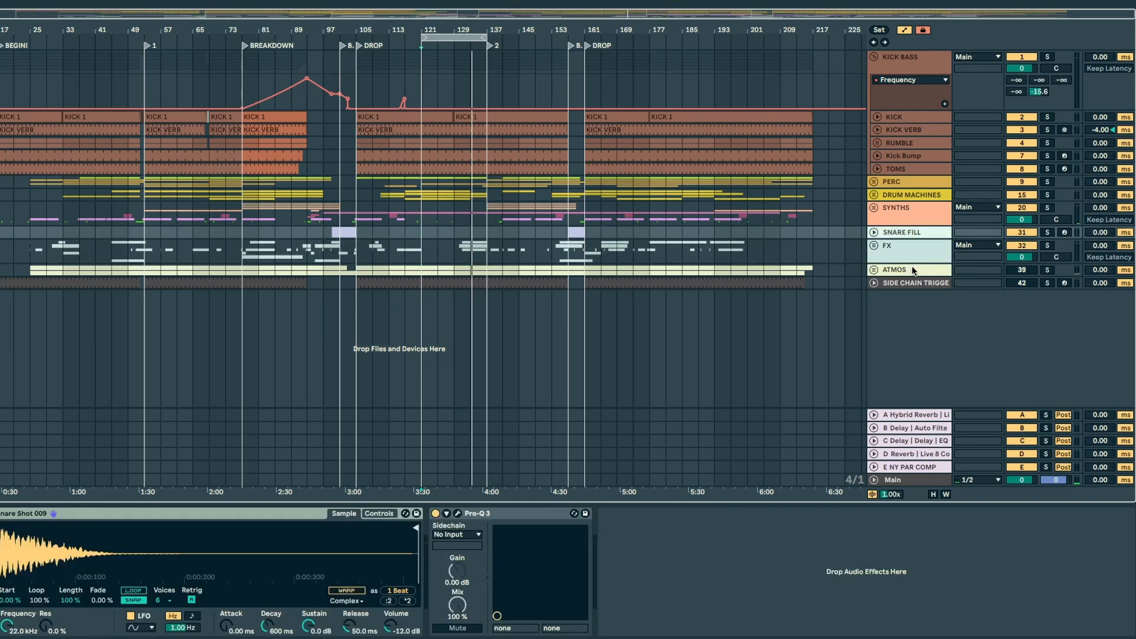
{"action": "left_click", "coordinate": [914, 270]}
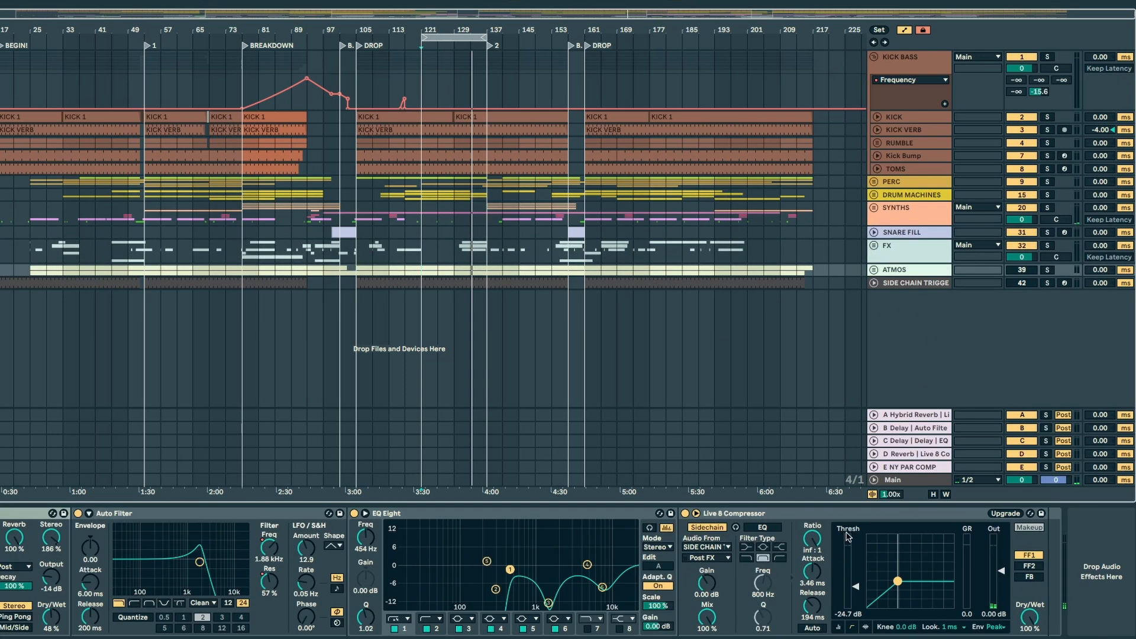
{"action": "left_click", "coordinate": [904, 63]}
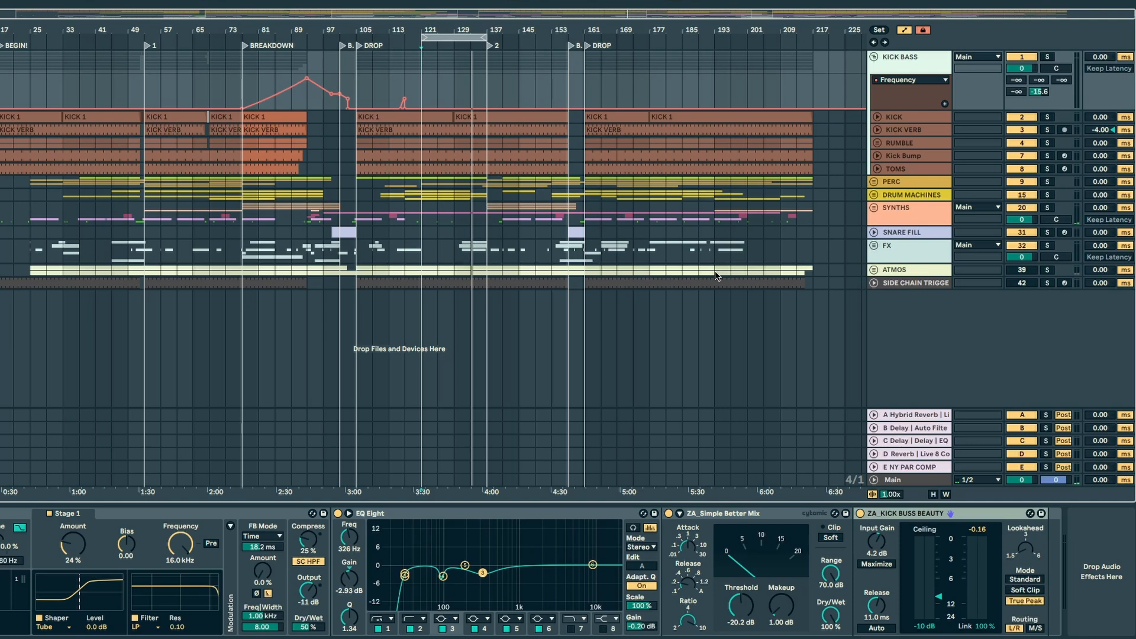
Step: Turn off the limiters on the Main track in Session View and return to the arrangement
{"action": "key", "text": "Tab"}
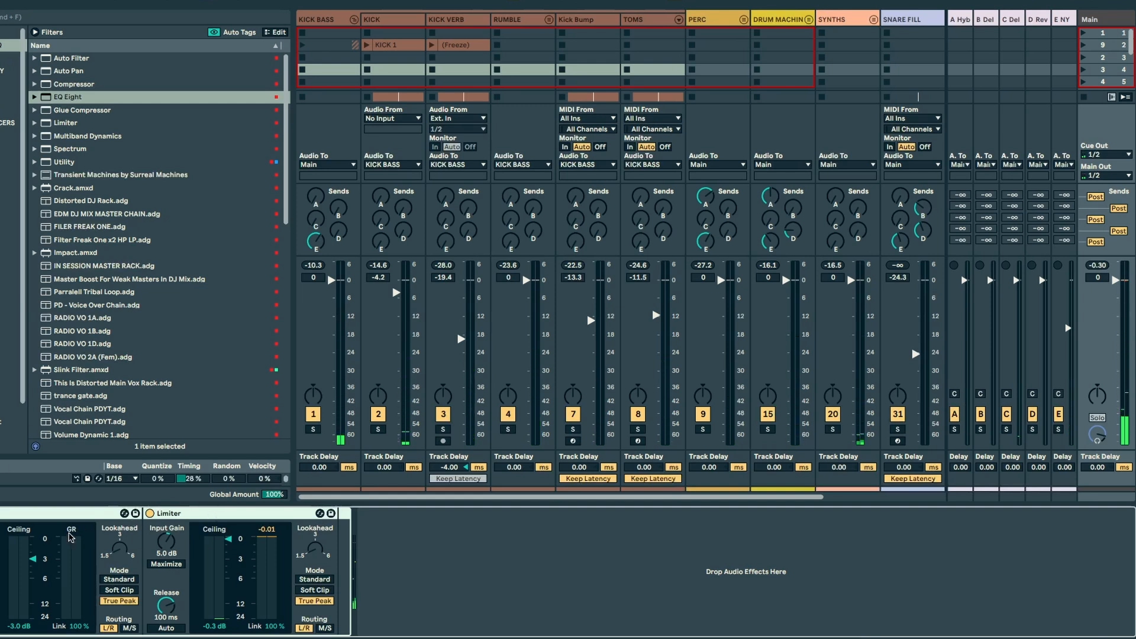
{"action": "key", "text": "0"}
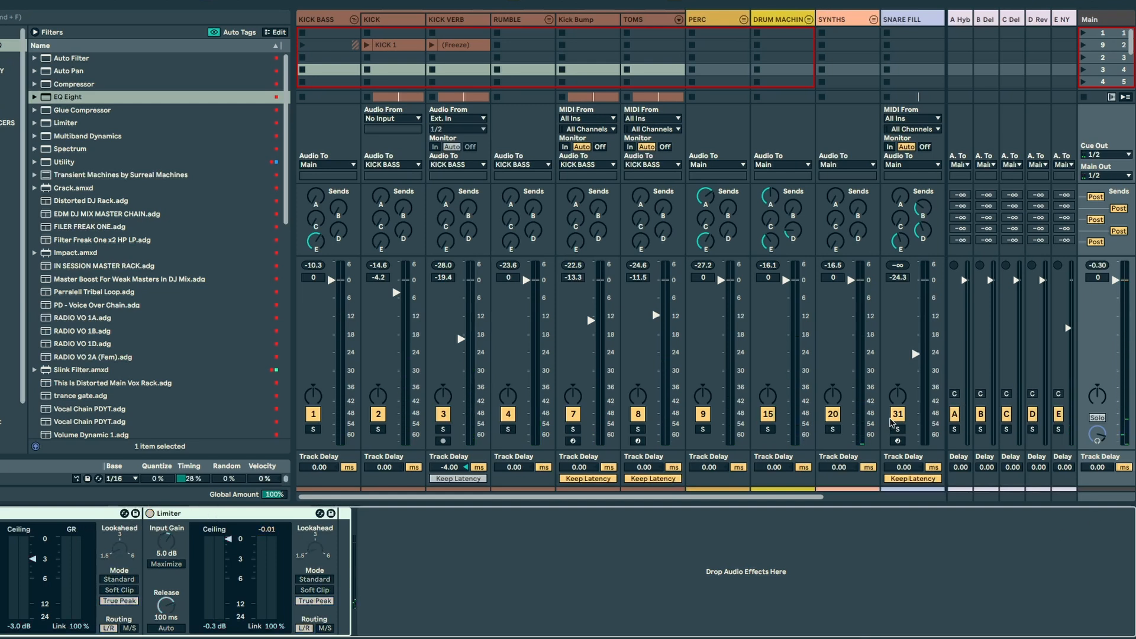
{"action": "key", "text": "Tab"}
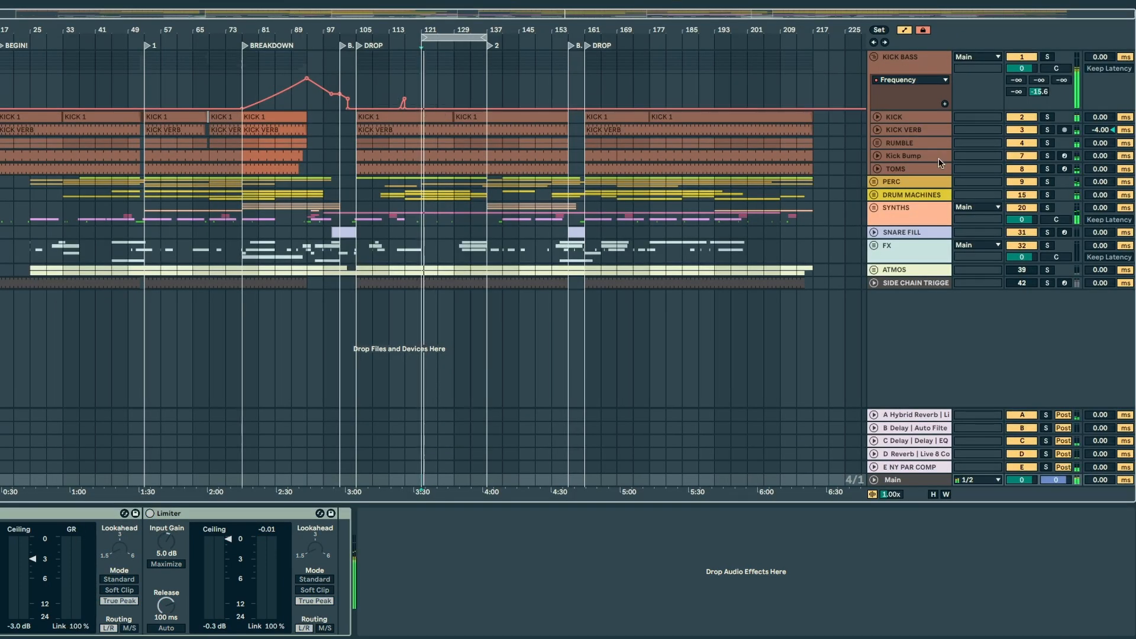
Step: Show the Session View mixer during playback and examine the group and Main output levels
{"action": "key", "text": "Tab"}
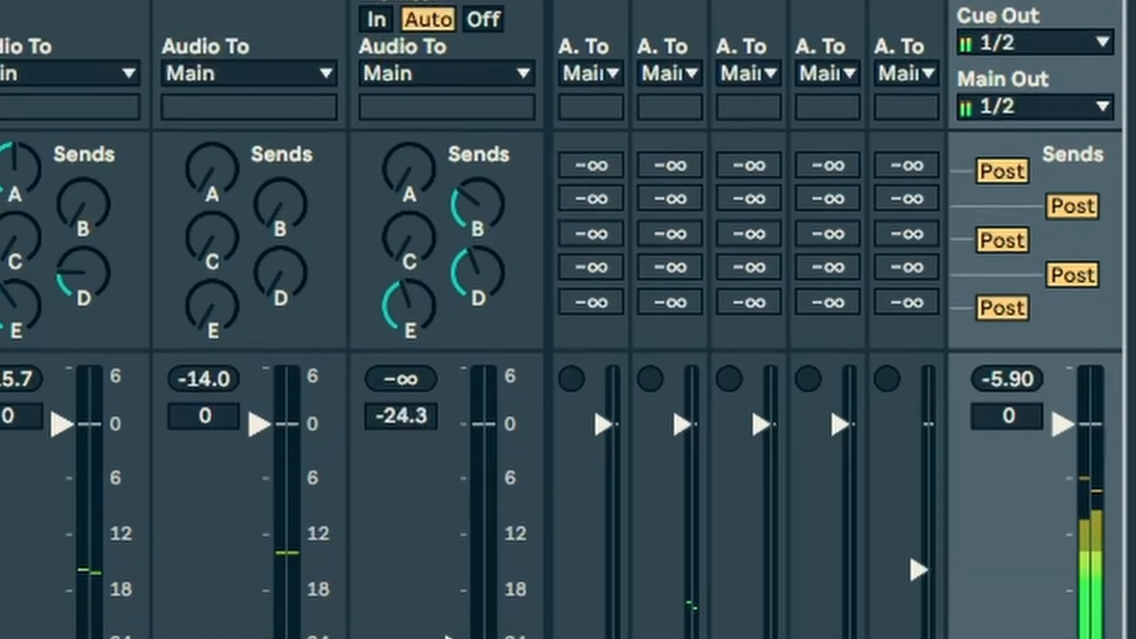
{"action": "scroll", "coordinate": [272, 320], "scroll_direction": "right", "scroll_amount": 3}
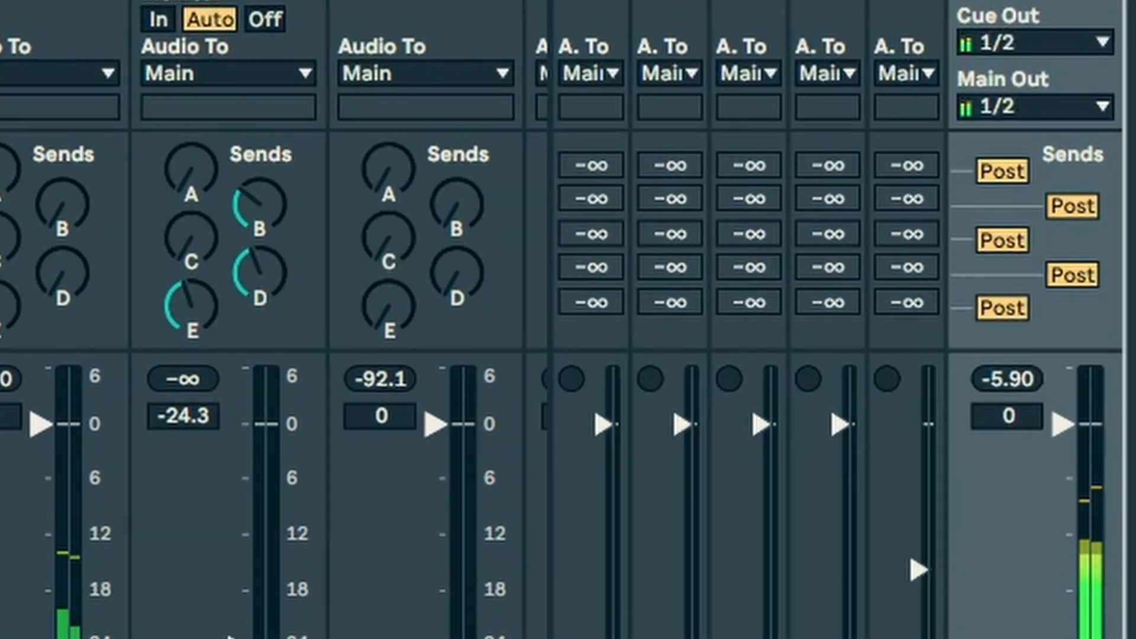
{"action": "scroll", "coordinate": [272, 320], "scroll_direction": "left", "scroll_amount": 3}
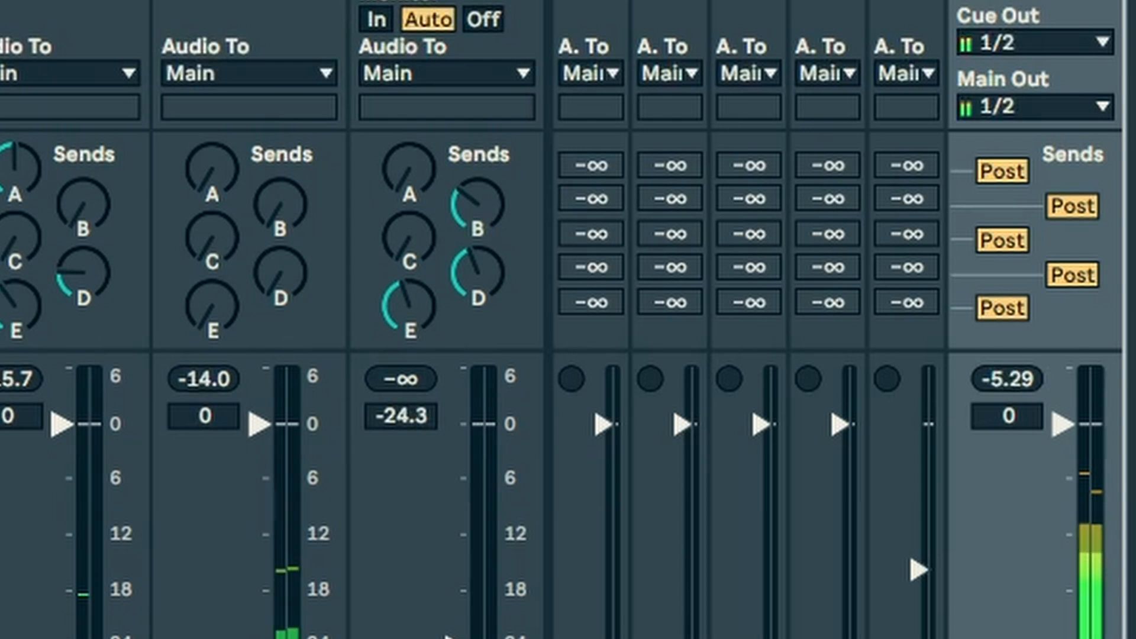